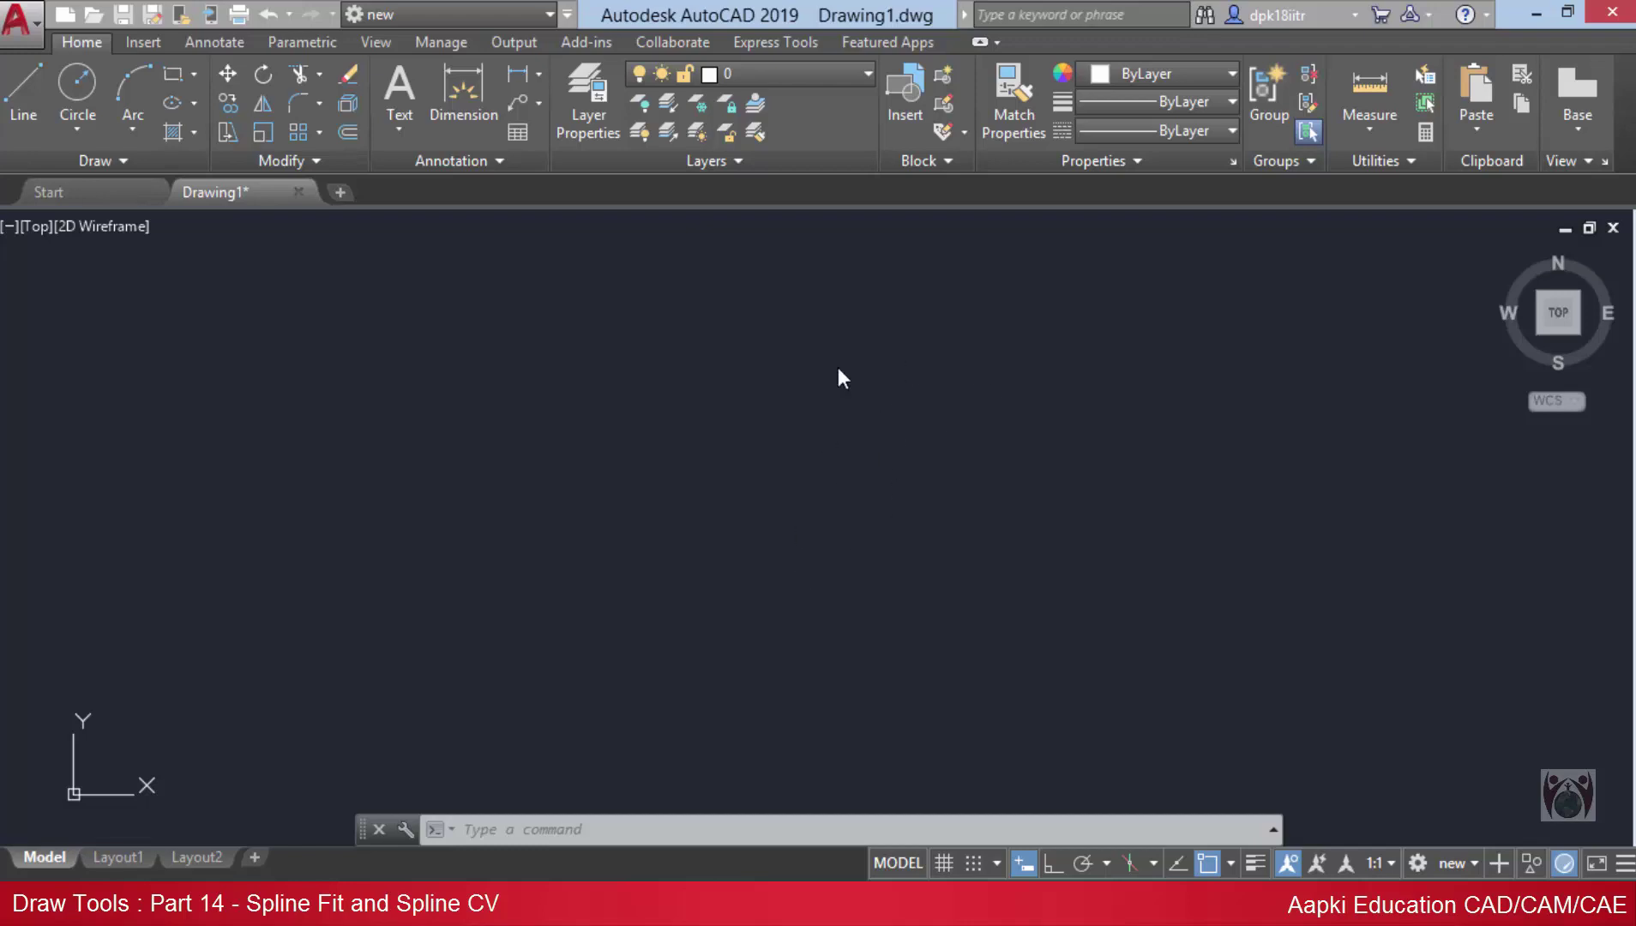
- Expand the Draw panel to reveal the extra tools, including Spline CV
left_click(125, 162)
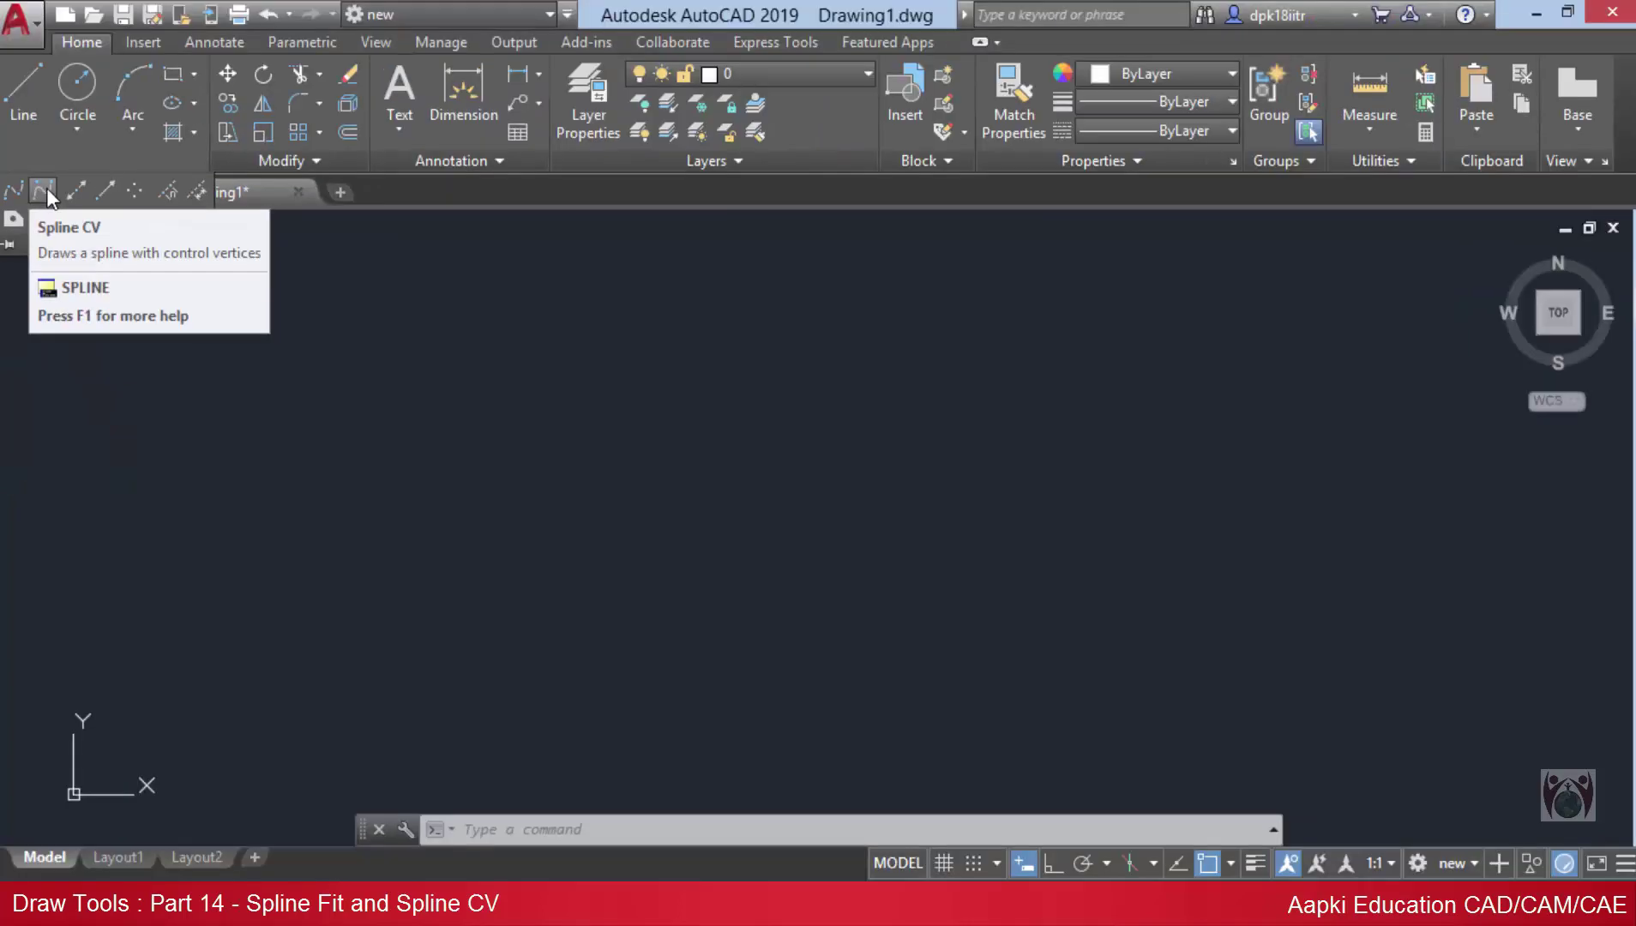
- Collapse the Draw panel and start the SPLINE command with the SPL alias
left_click(566, 832)
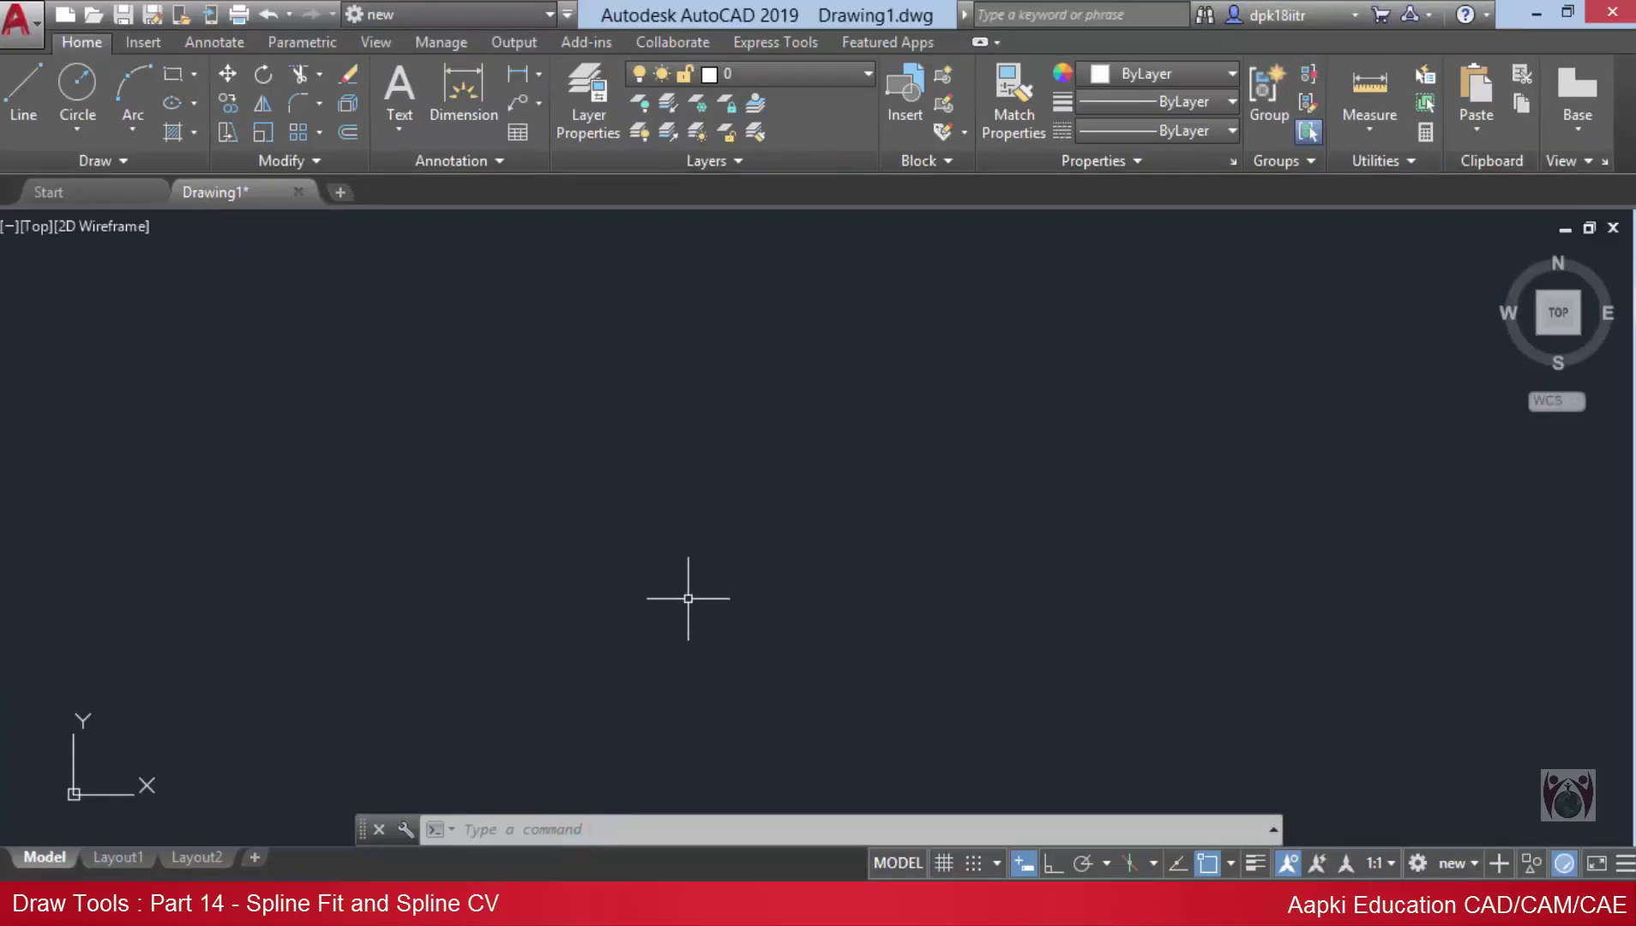
left_click(660, 542)
left_click(650, 499)
type("S")
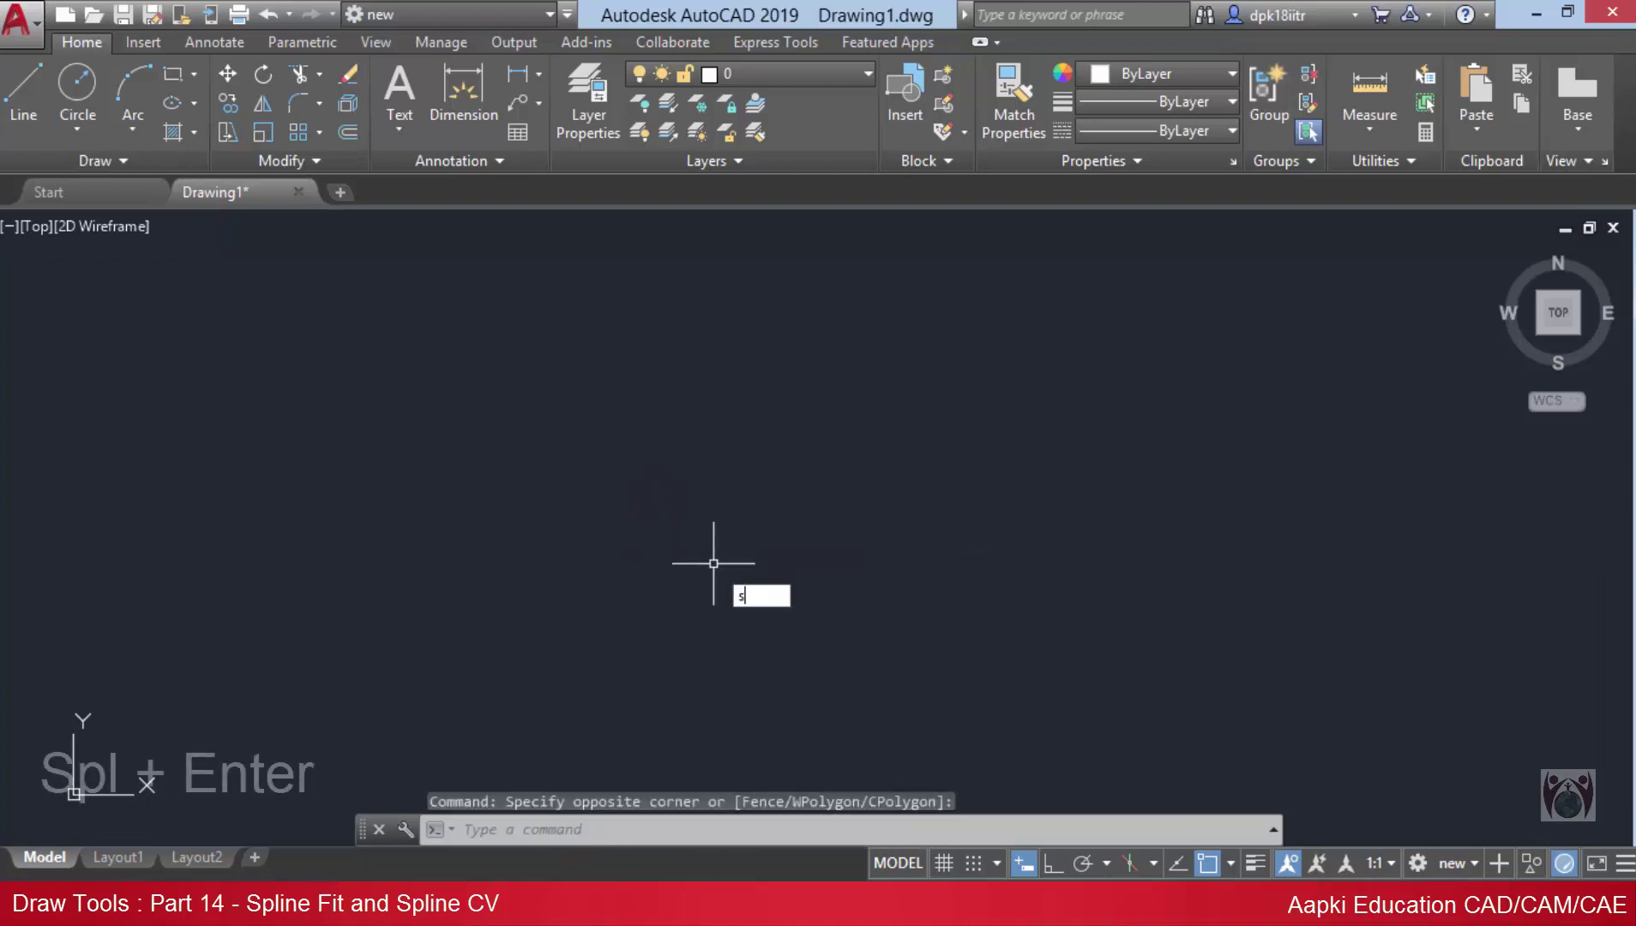
type("pl")
key("Return")
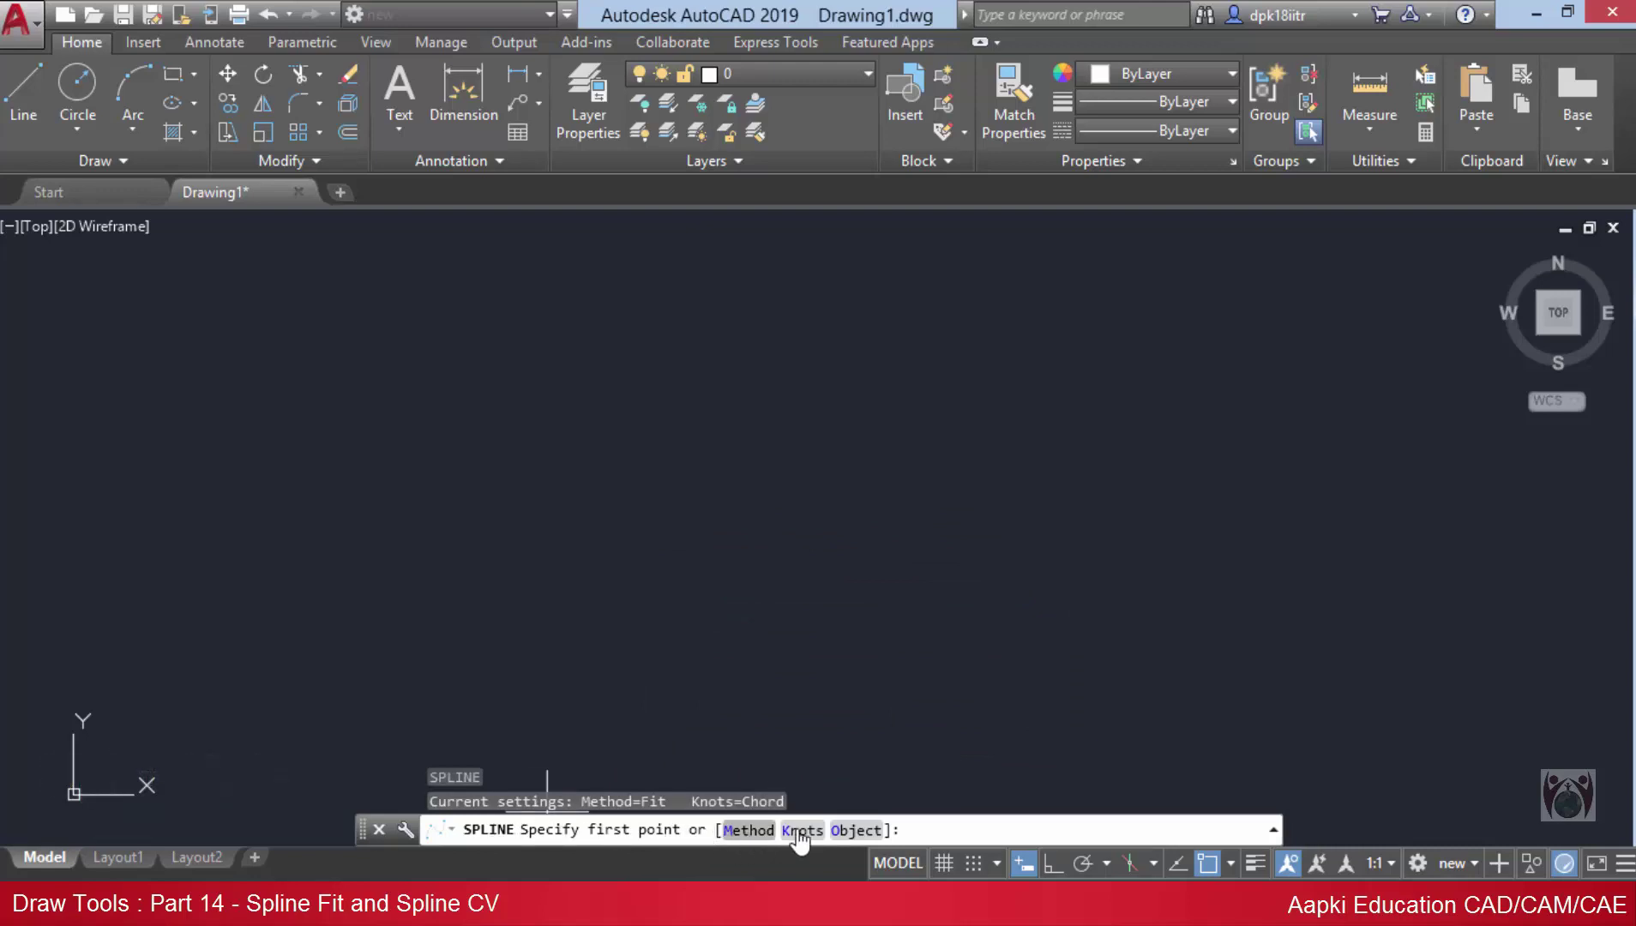
- View the spline's Fit/CV Method option, then cancel the command
left_click(751, 830)
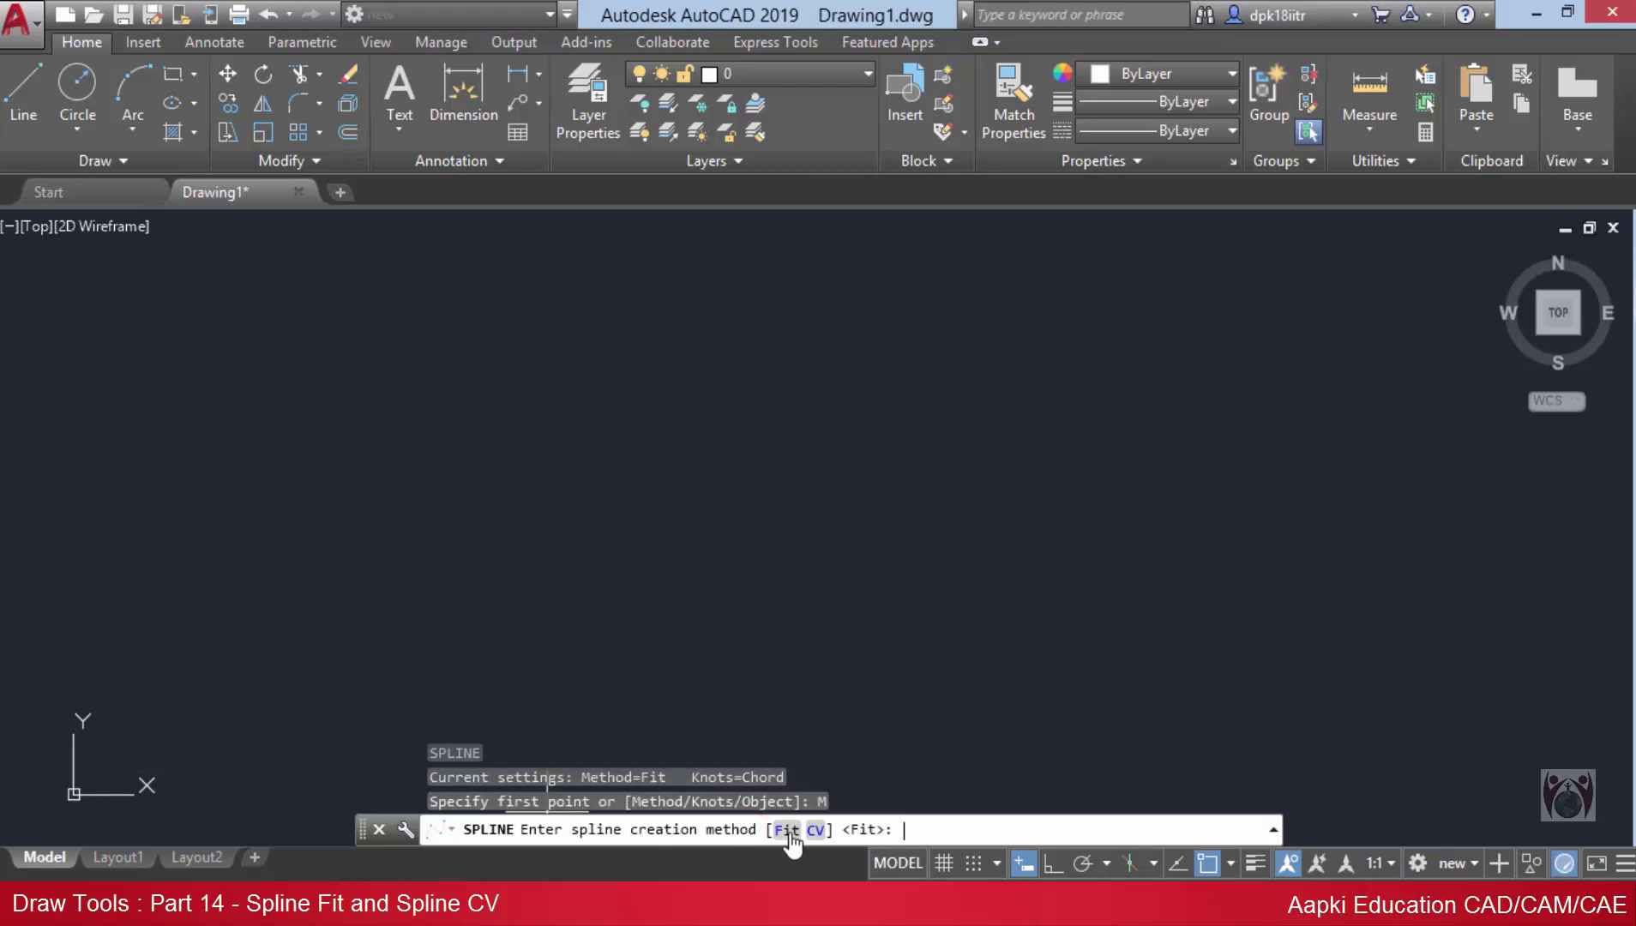
key("Escape")
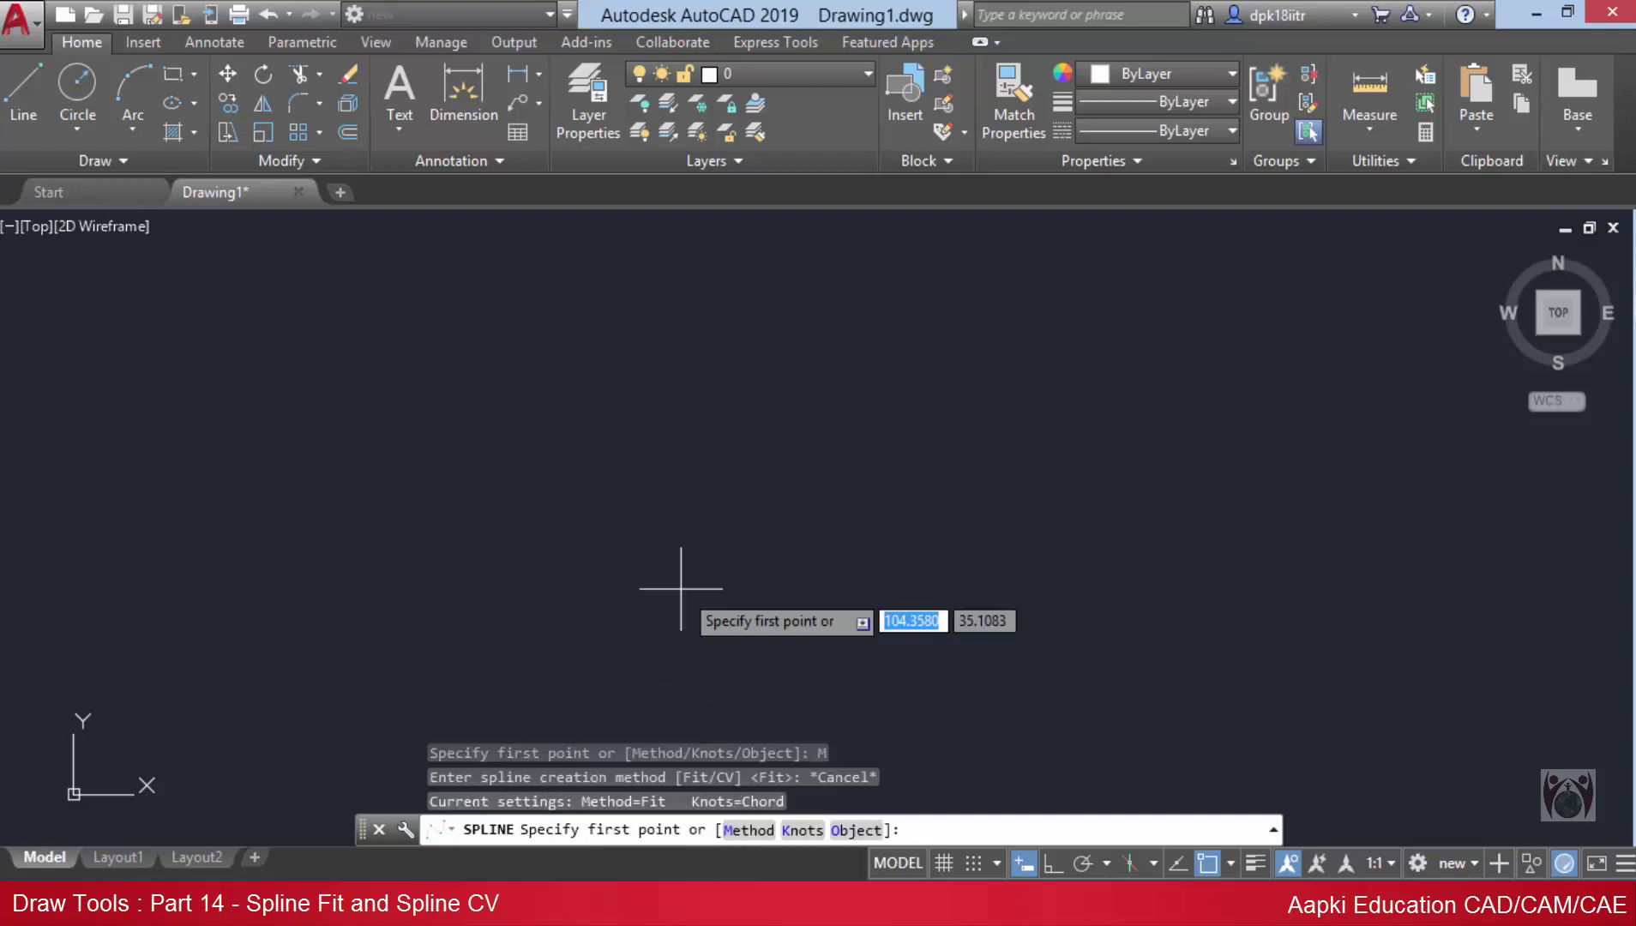
key("Escape")
key("Escape")
key("Escape")
left_click(106, 162)
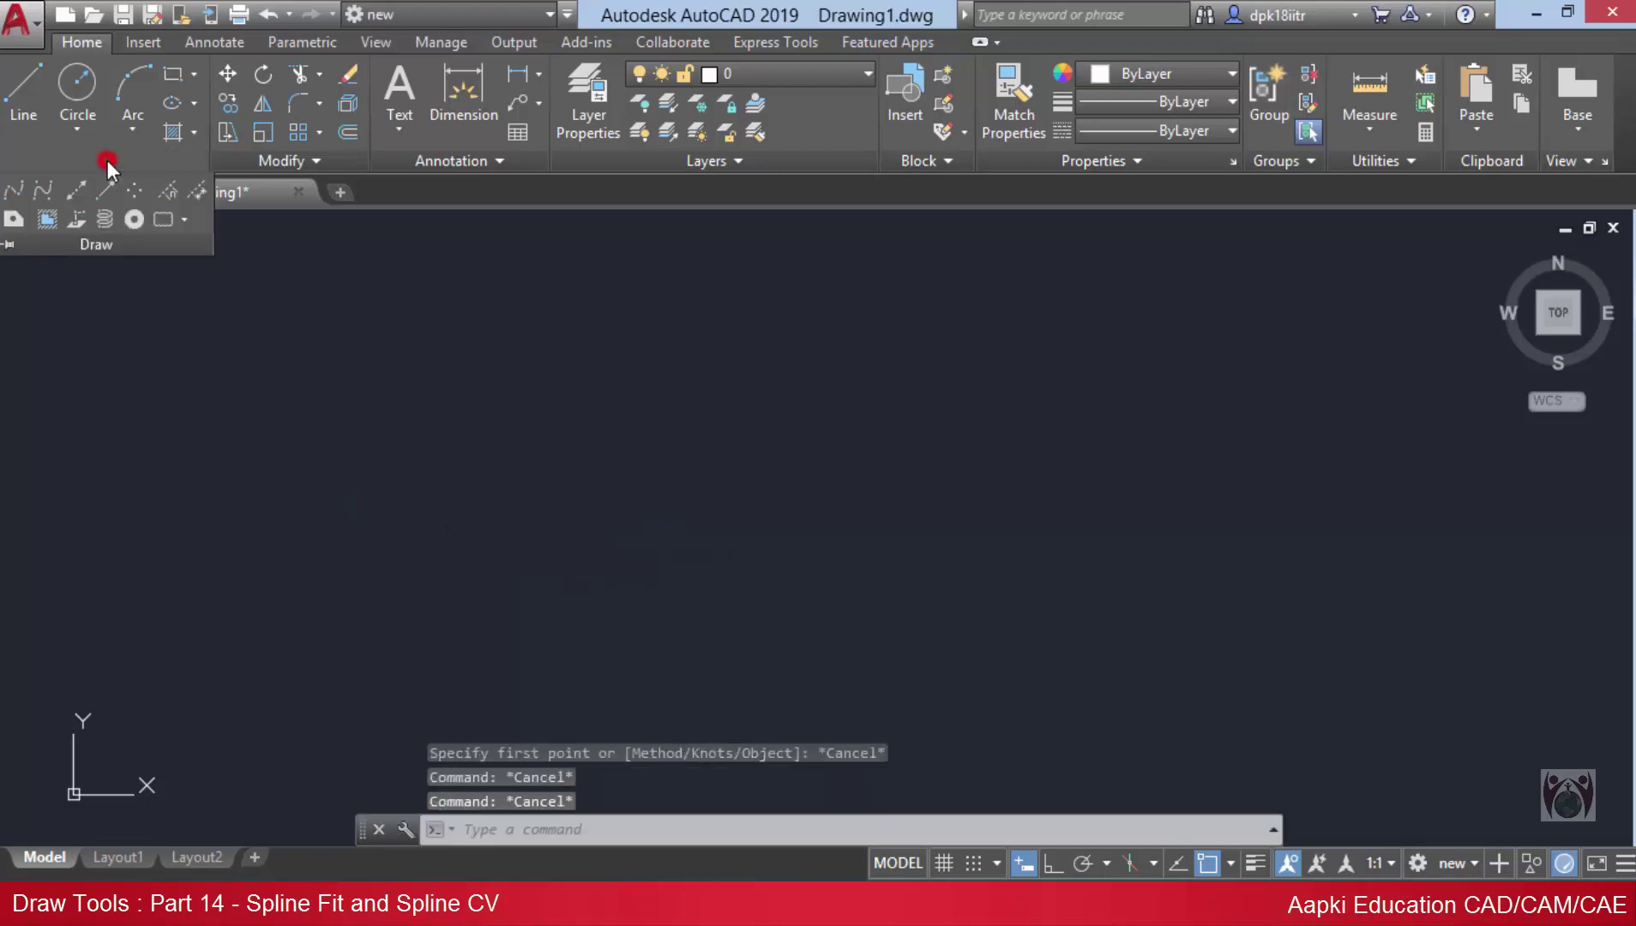
- Draw a Spline Fit through five points forming two crests, a dip and a valley
left_click(15, 192)
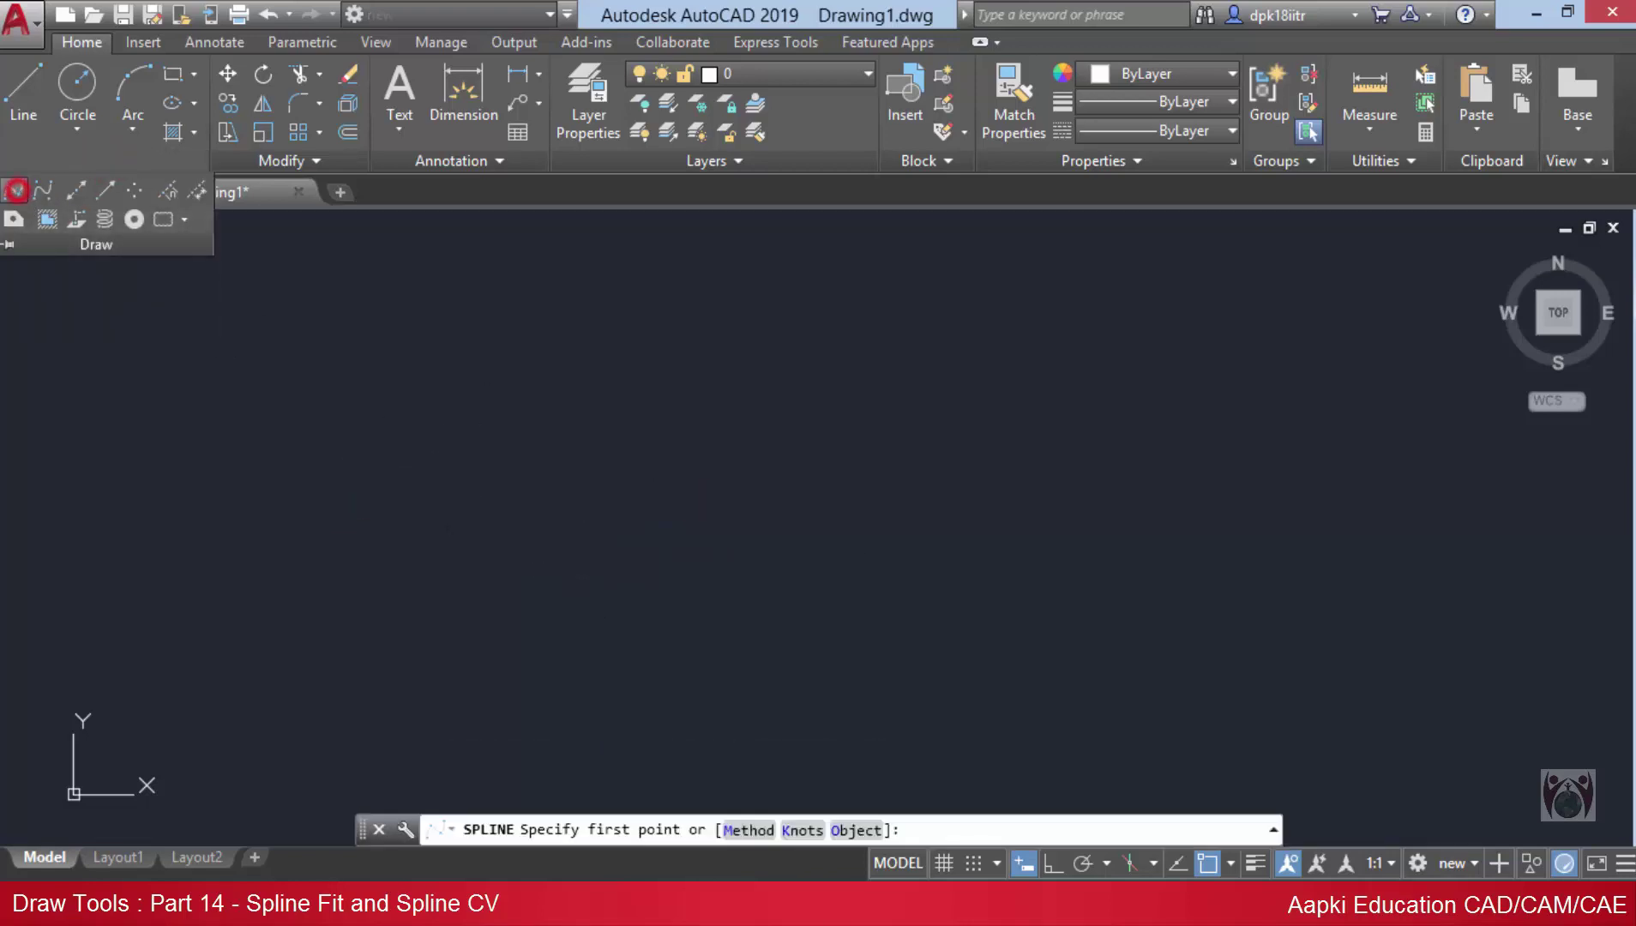
left_click(384, 391)
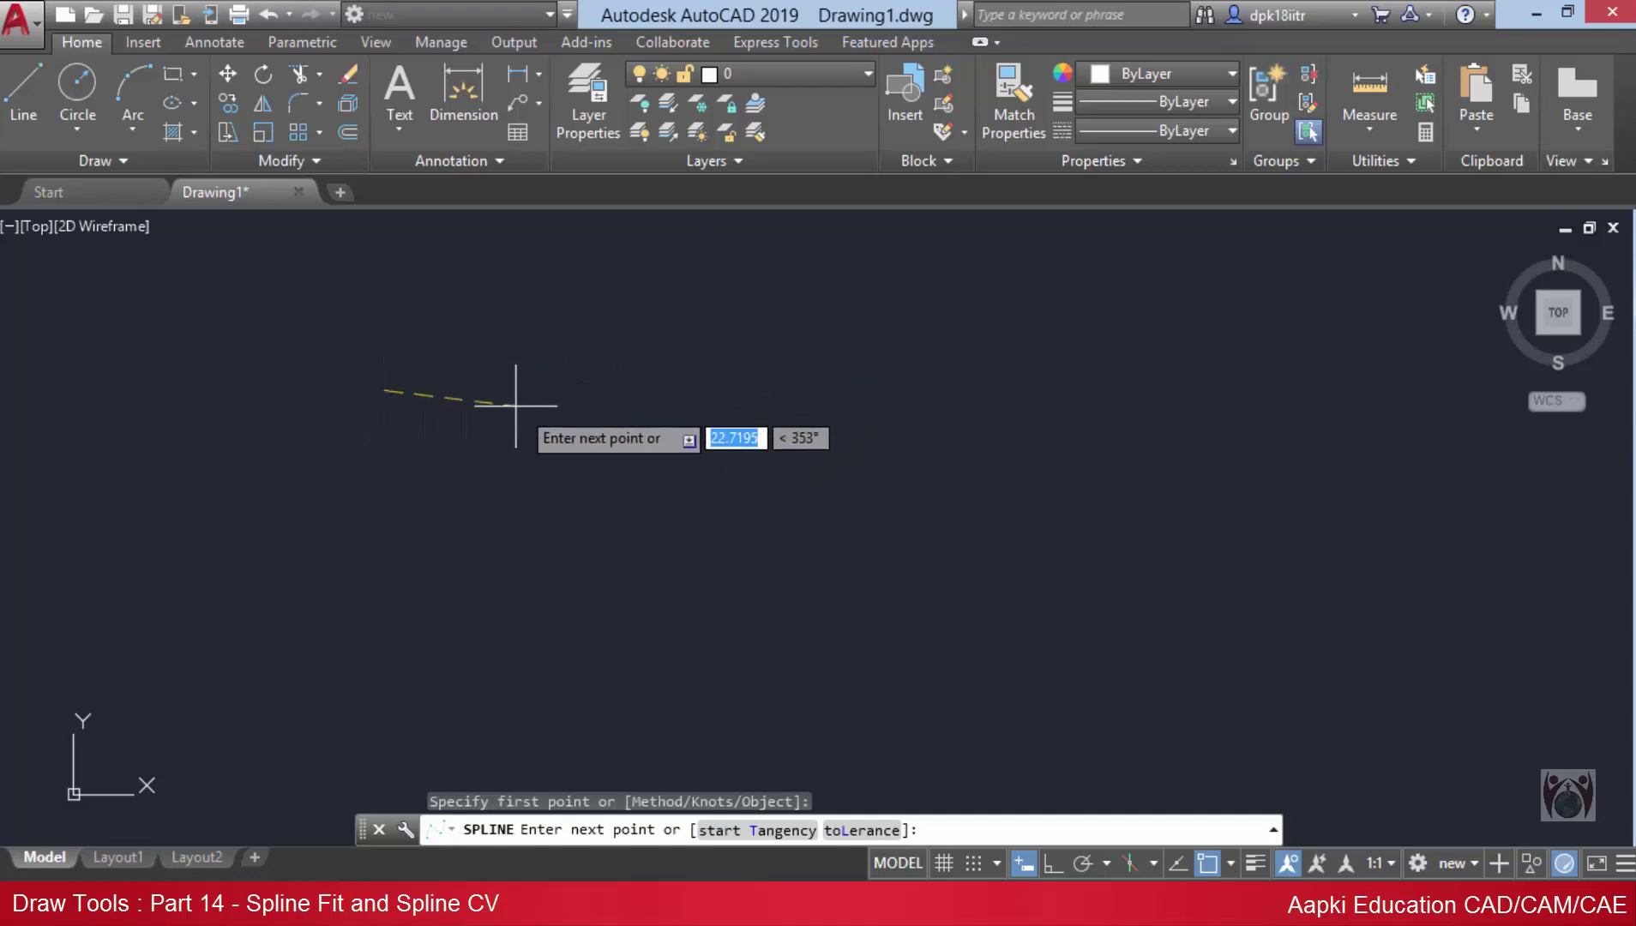
left_click(624, 329)
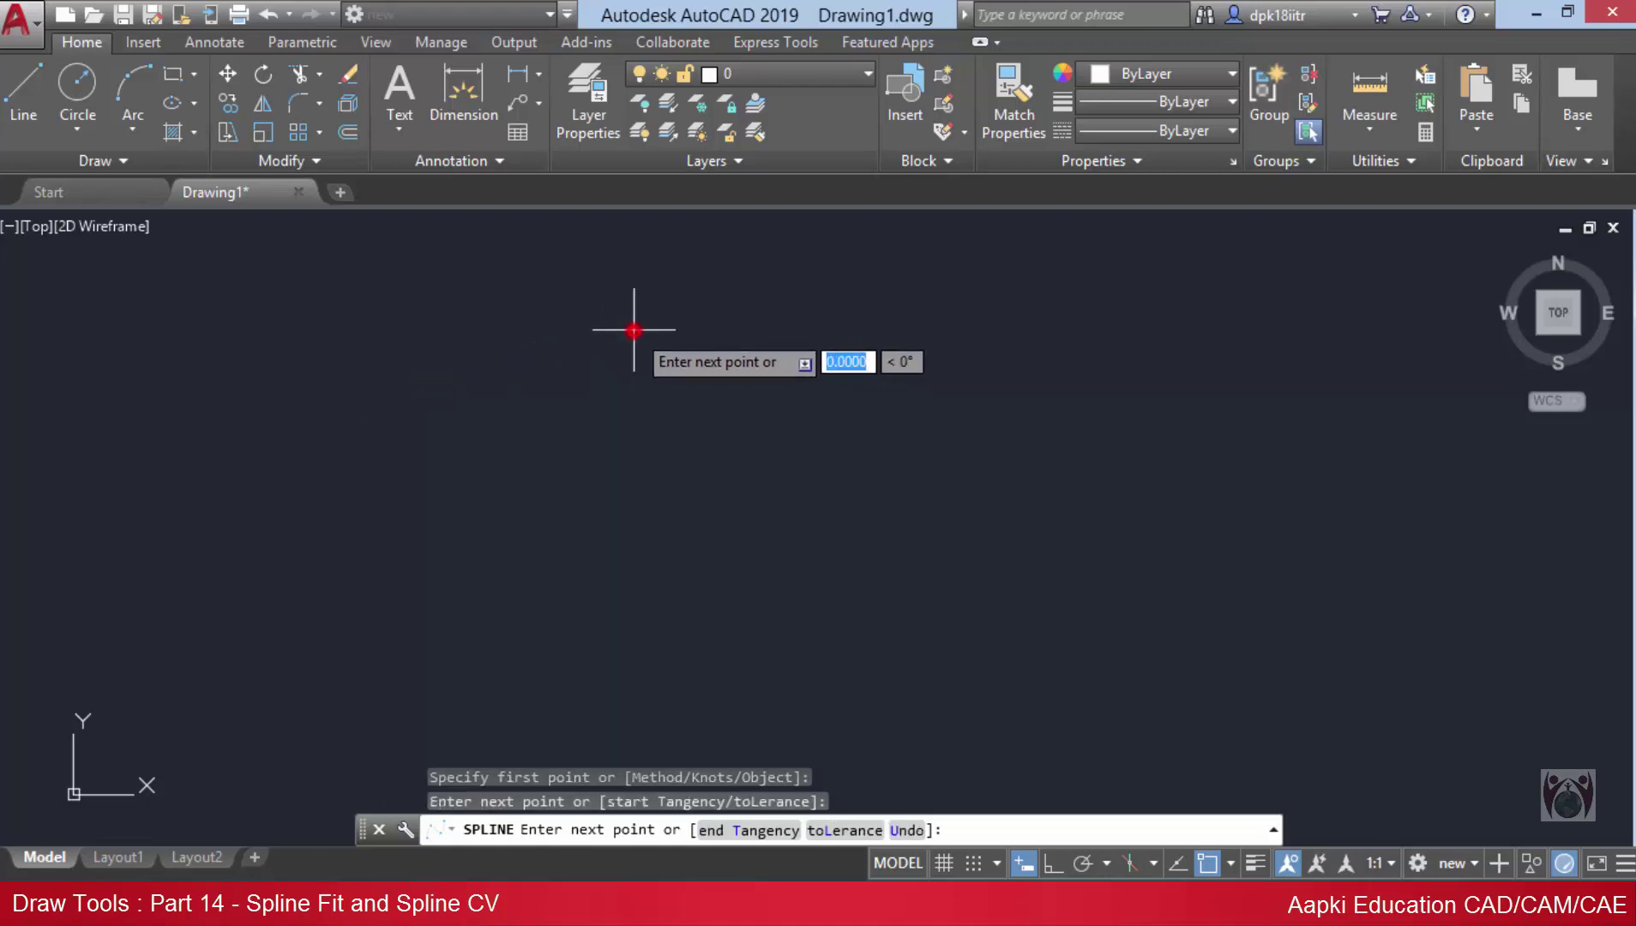
left_click(844, 412)
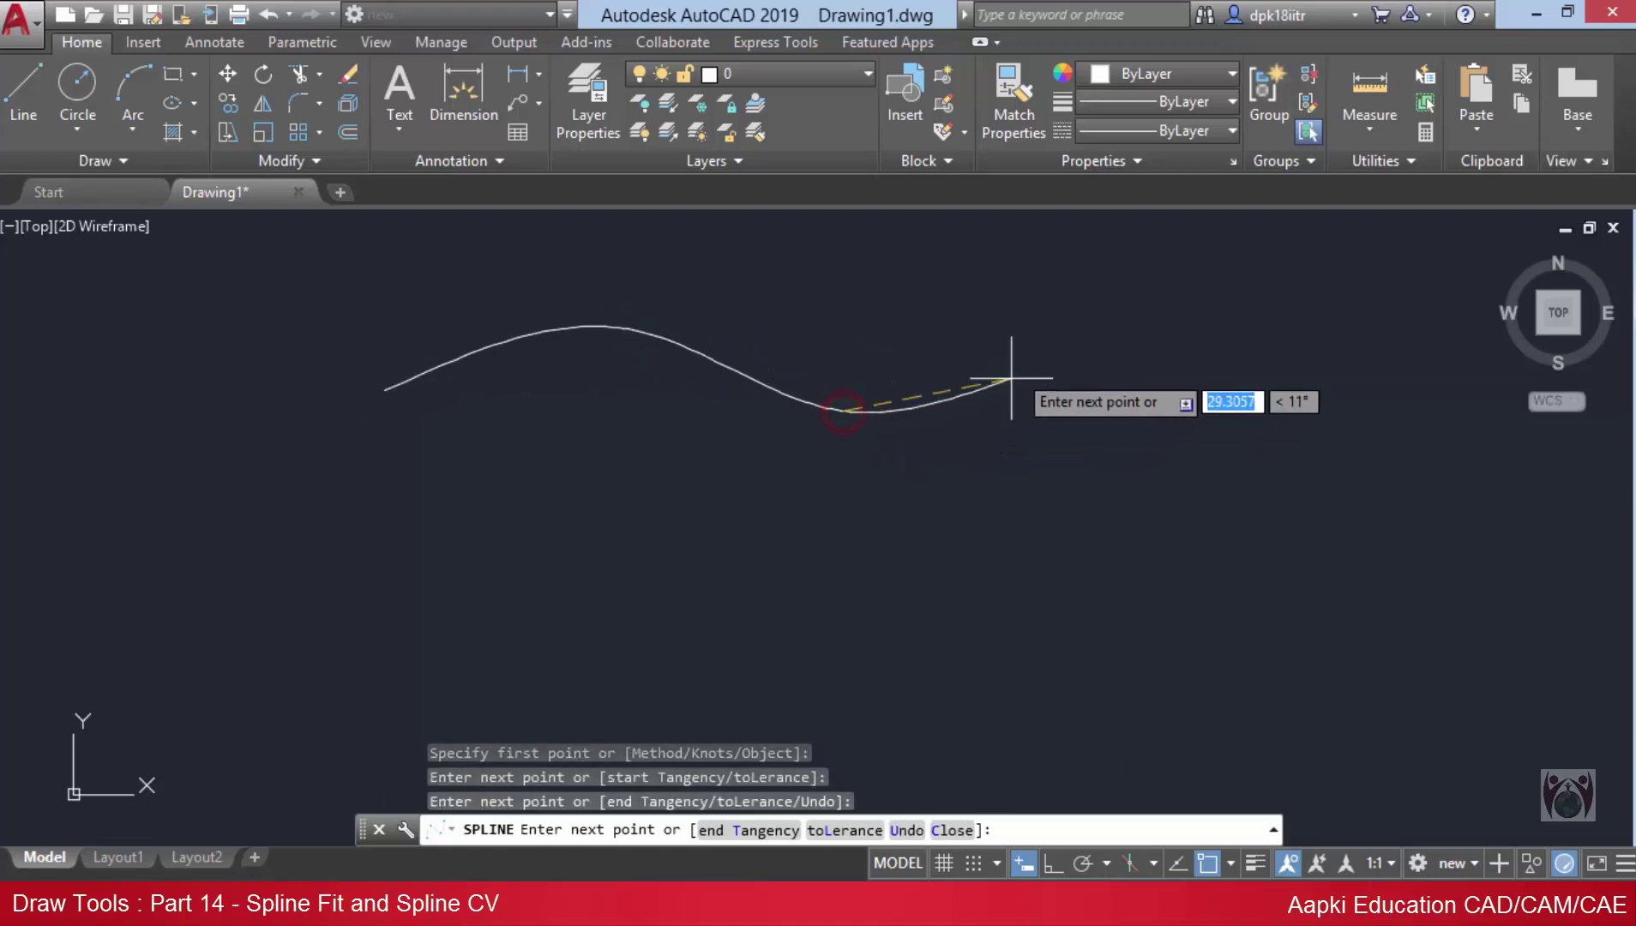
left_click(1042, 306)
left_click(1257, 419)
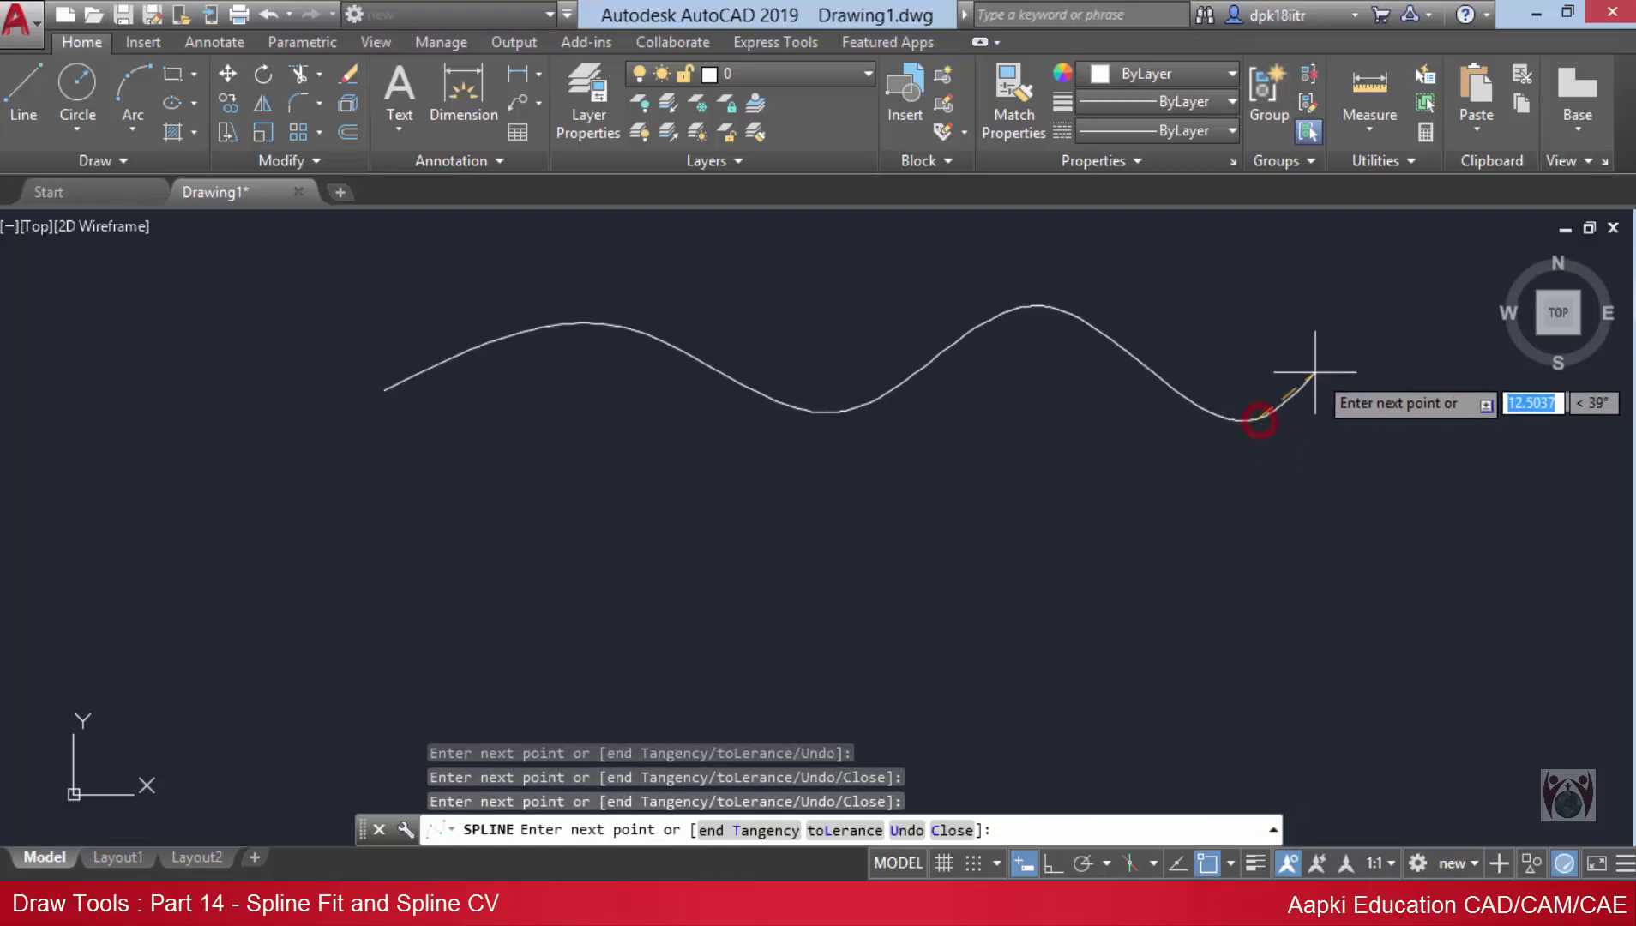
right_click(1351, 313)
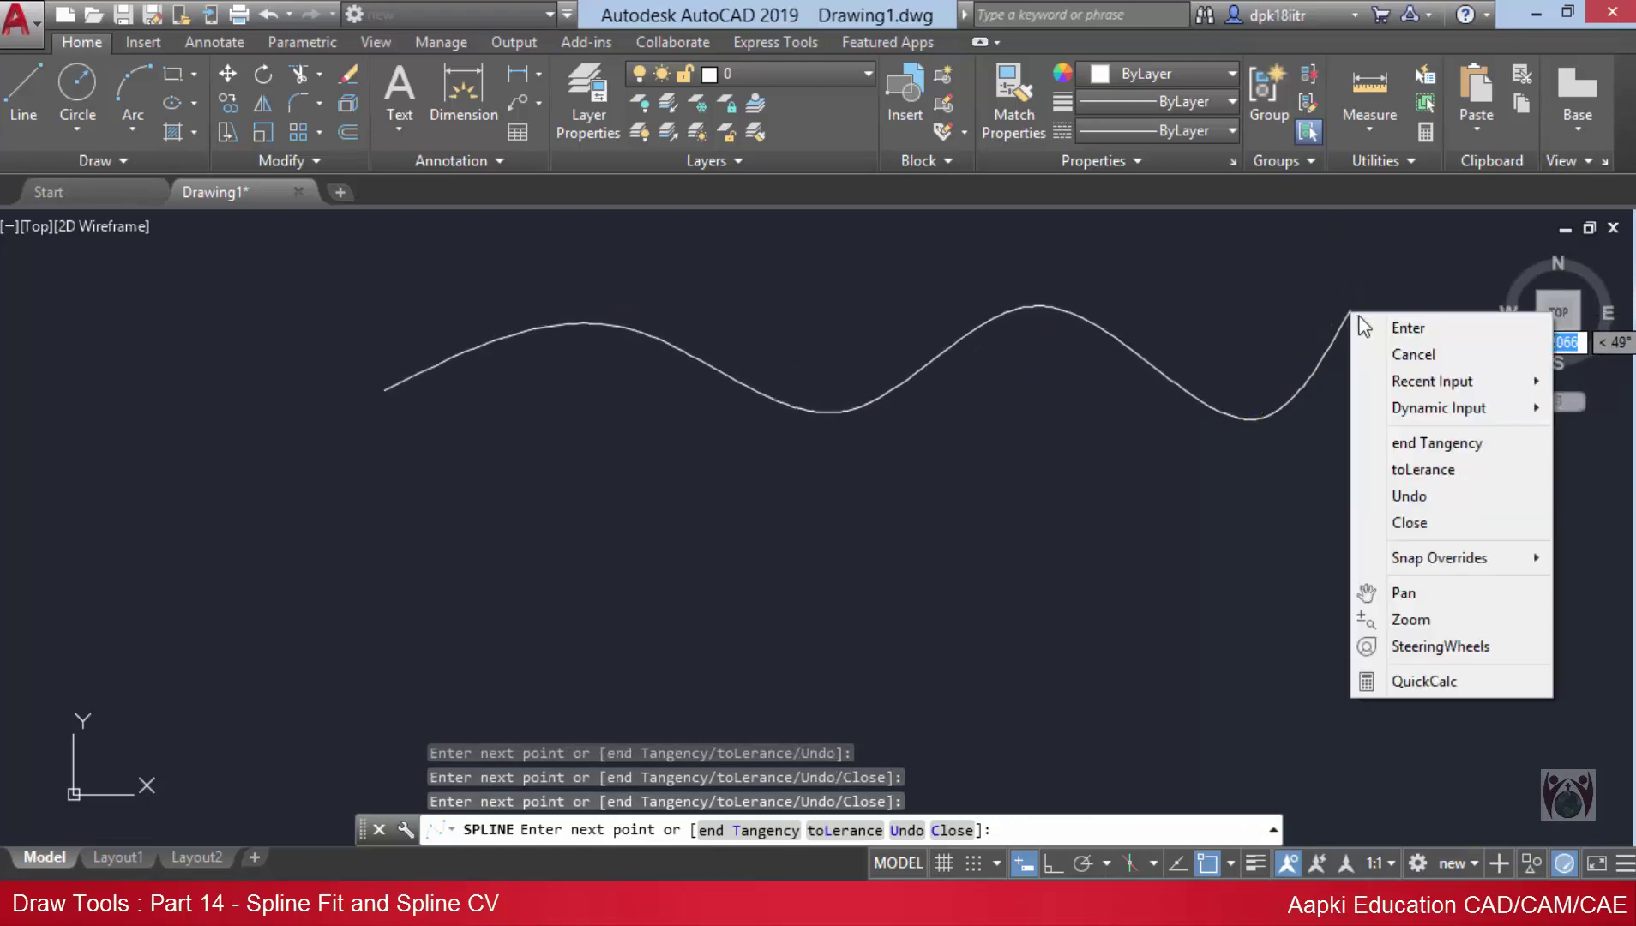
left_click(1380, 327)
middle_click_drag(991, 448, 973, 477)
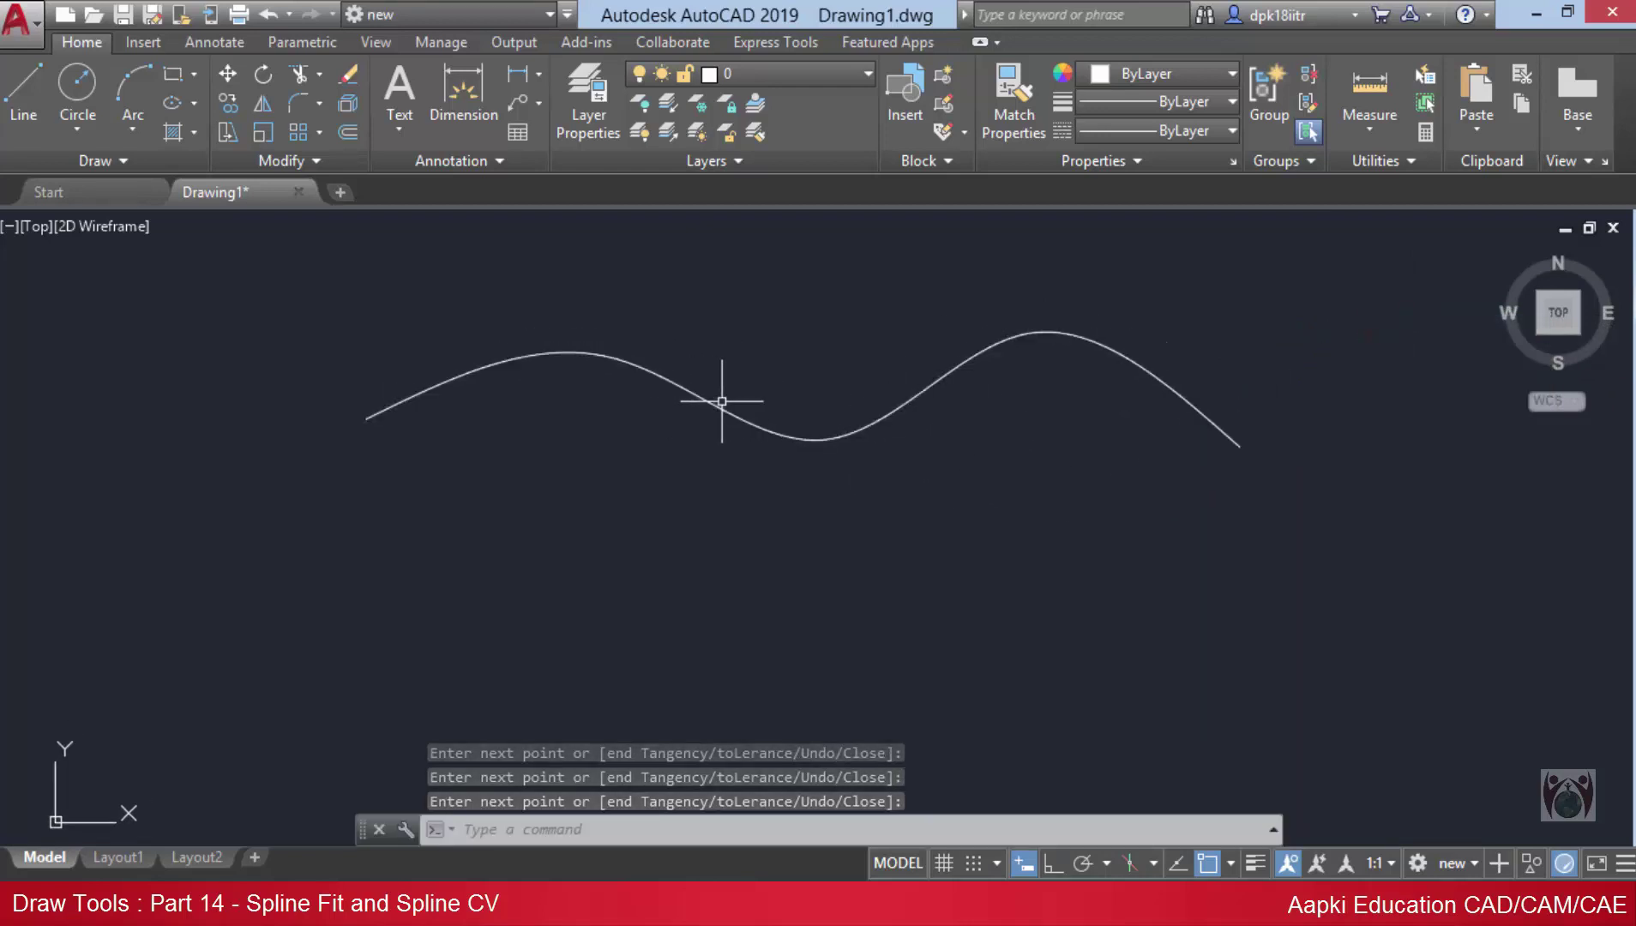
- Draw a gentler Spline CV from six clicked points below the wavy spline
left_click(103, 167)
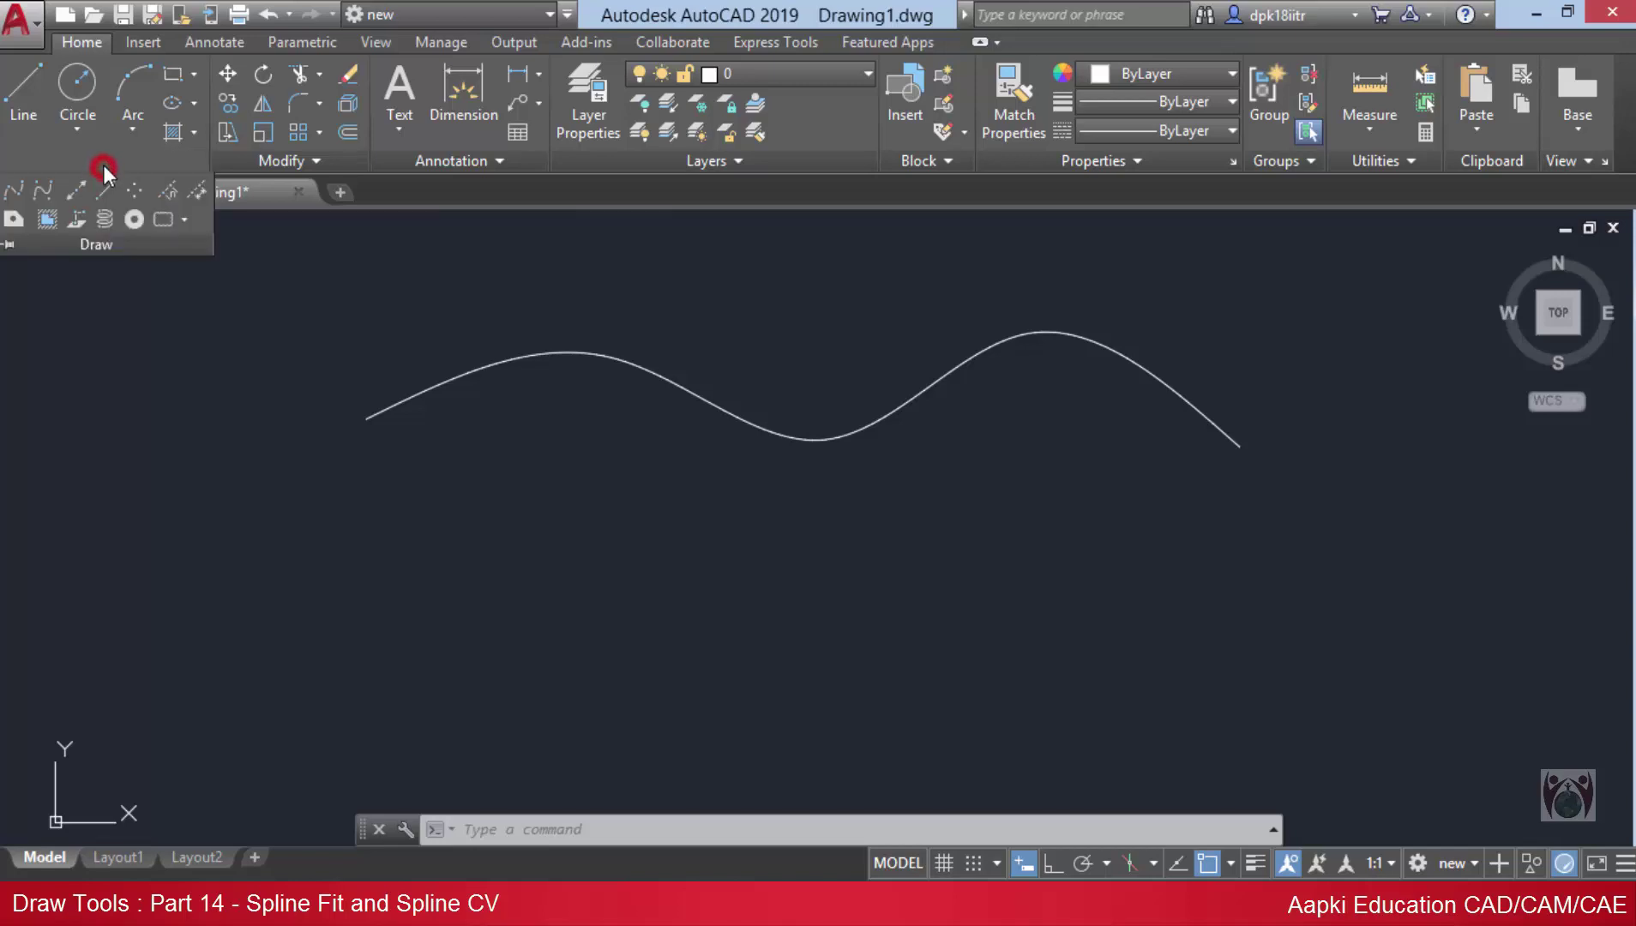
left_click(44, 192)
middle_click_drag(191, 259, 116, 214)
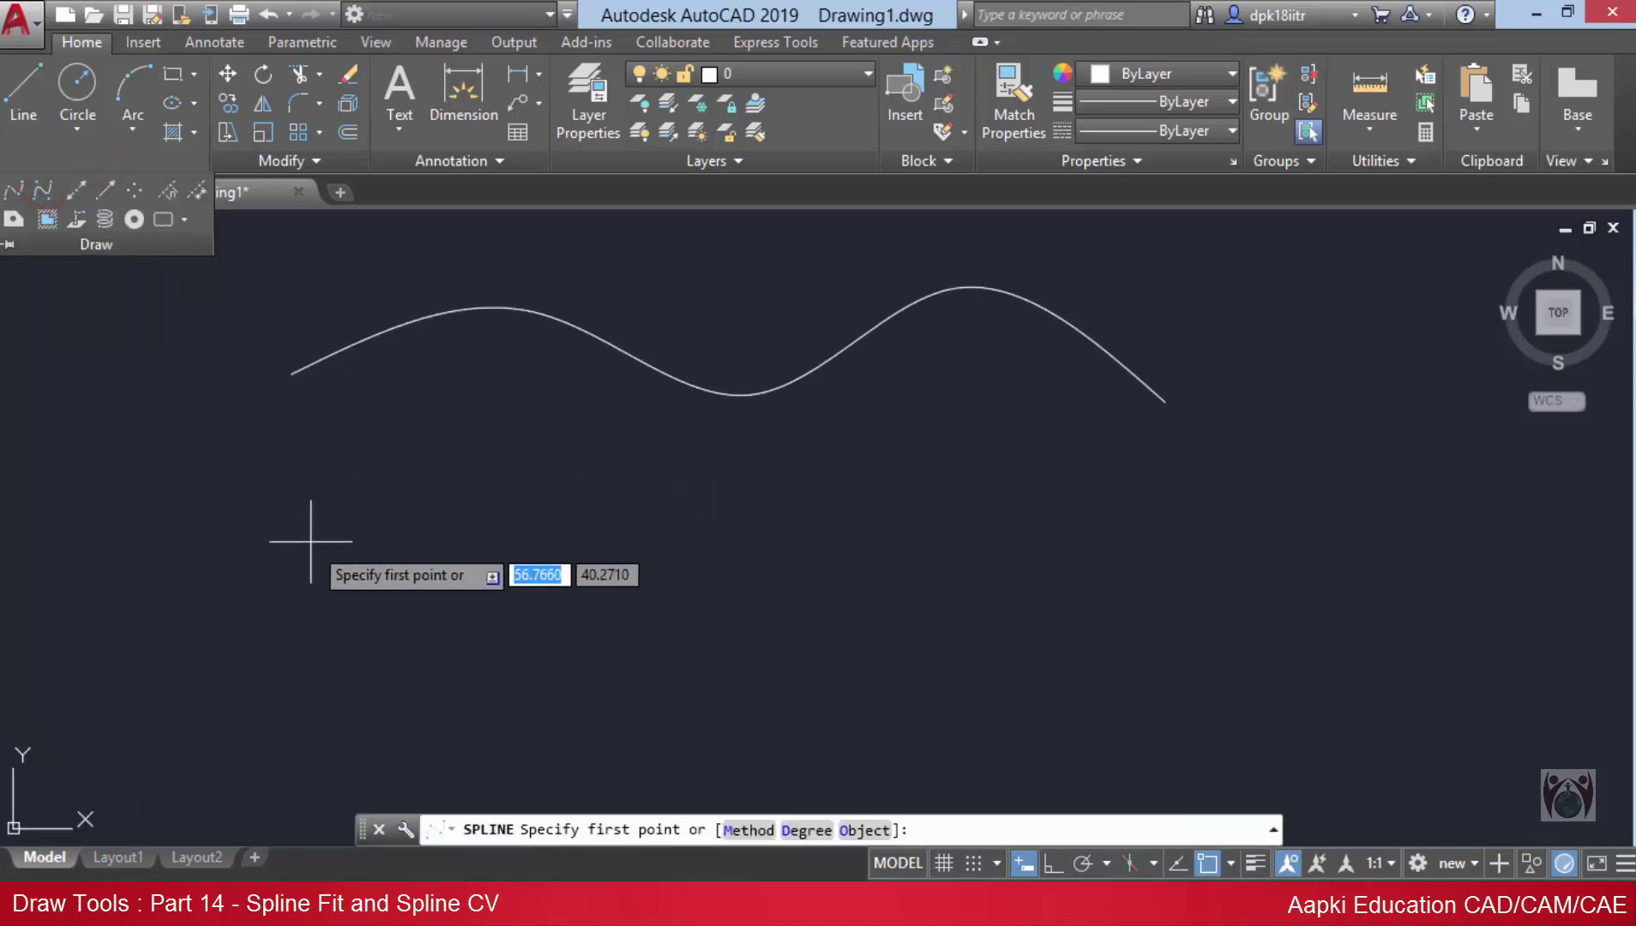
left_click(279, 596)
left_click(485, 521)
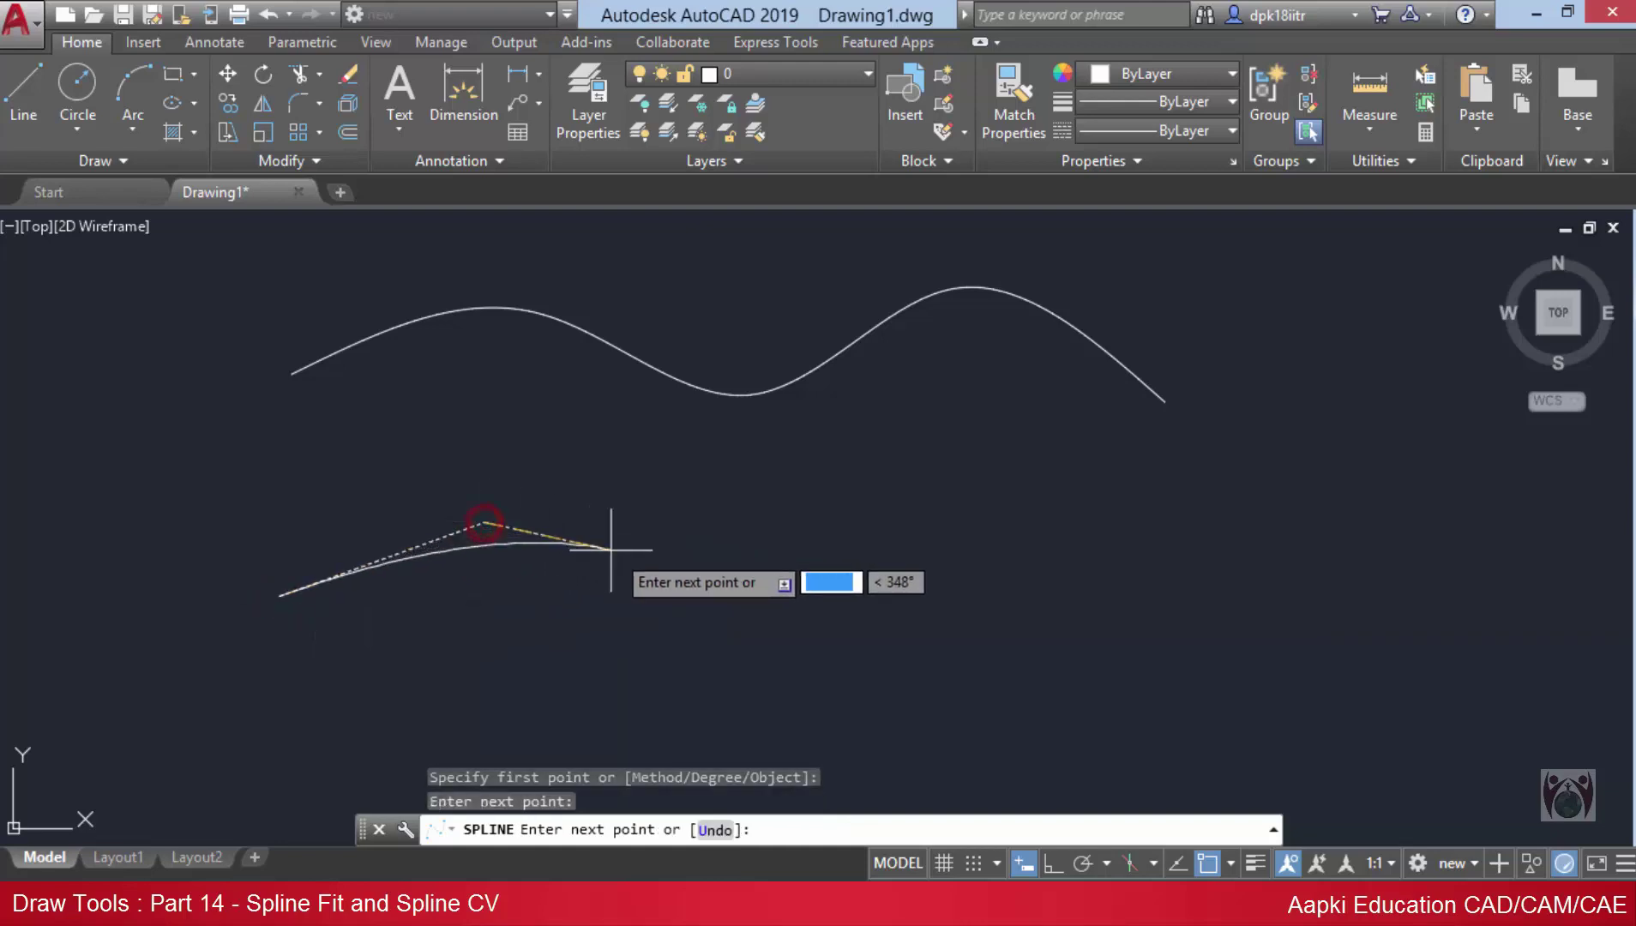
left_click(705, 602)
left_click(858, 495)
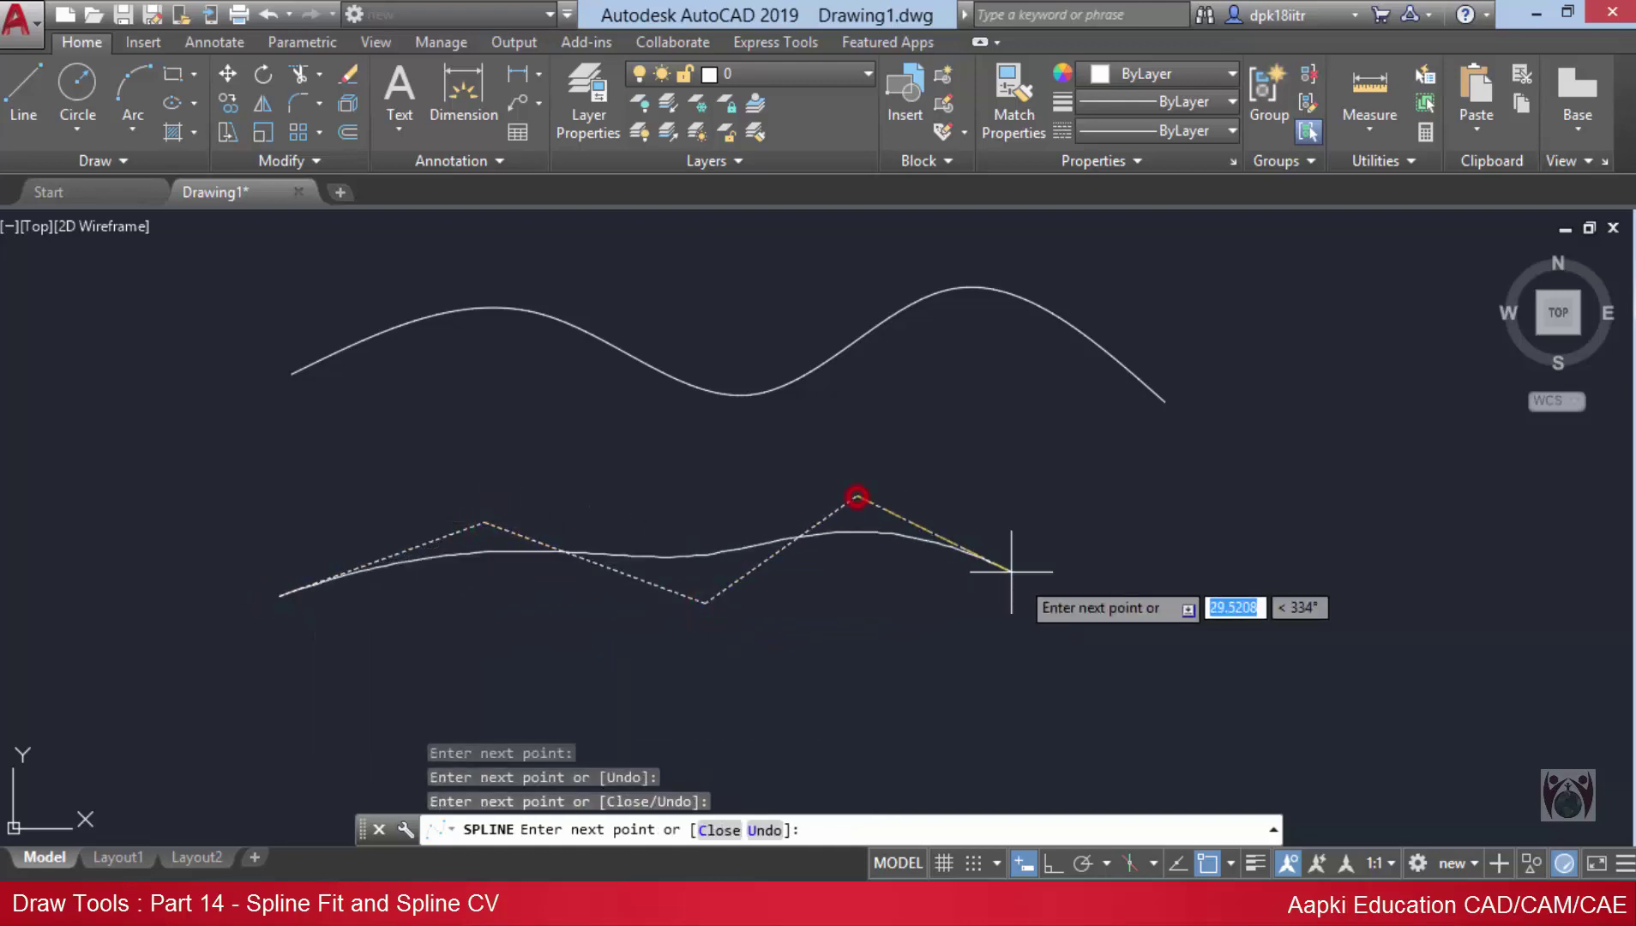
left_click(1083, 663)
left_click(1305, 474)
right_click(1308, 469)
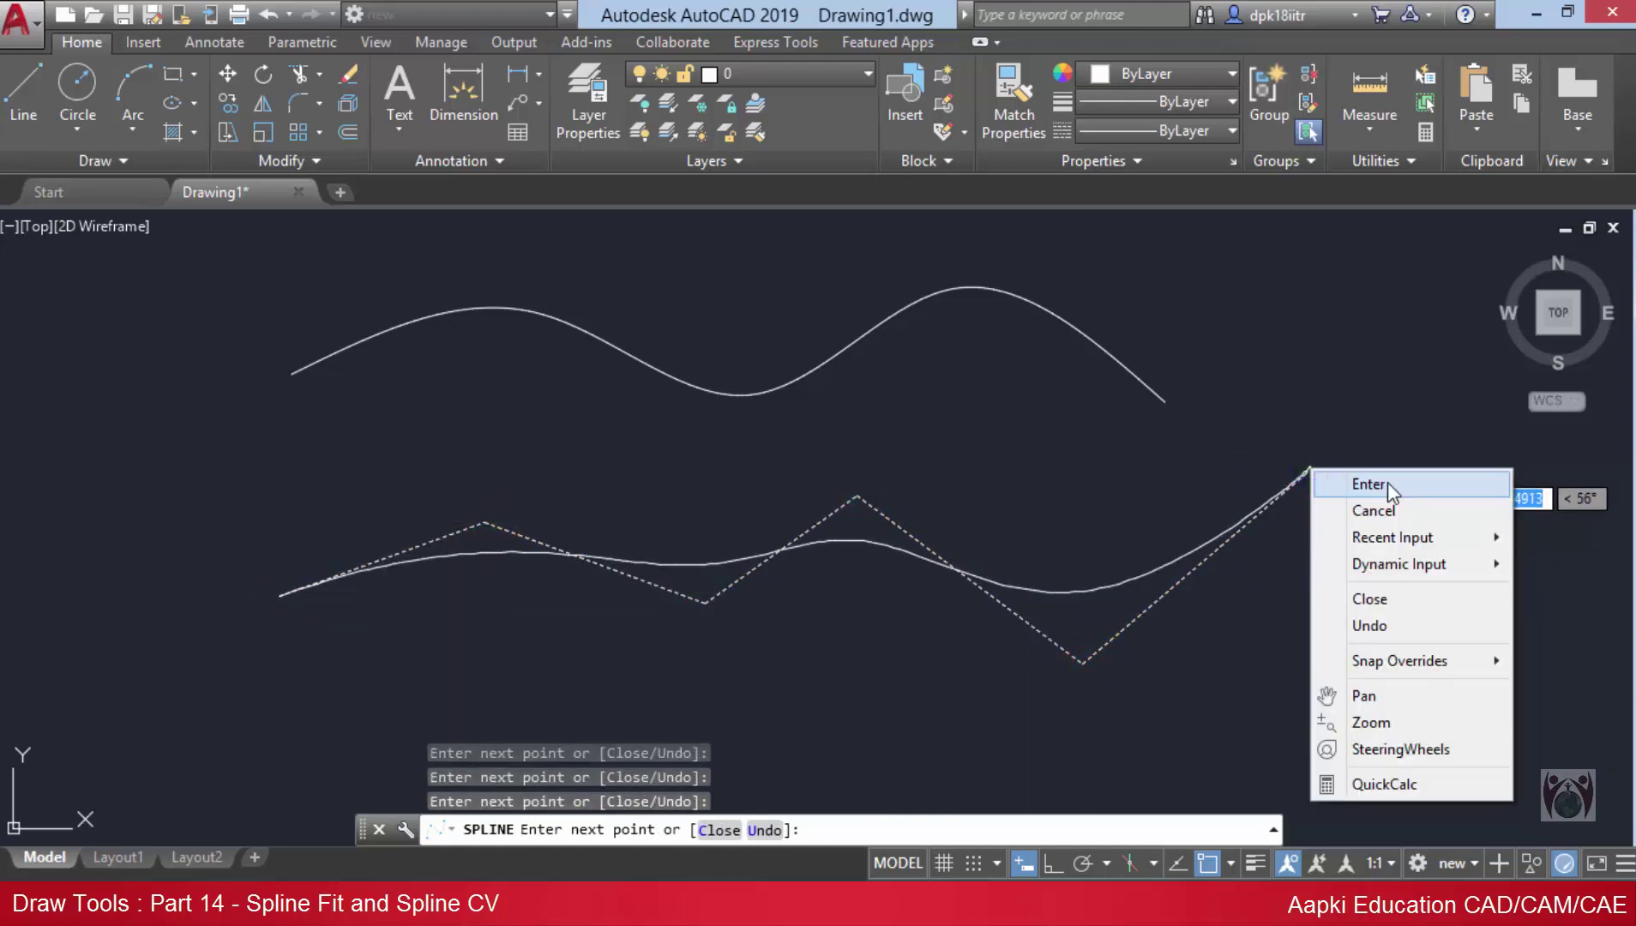
left_click(1386, 482)
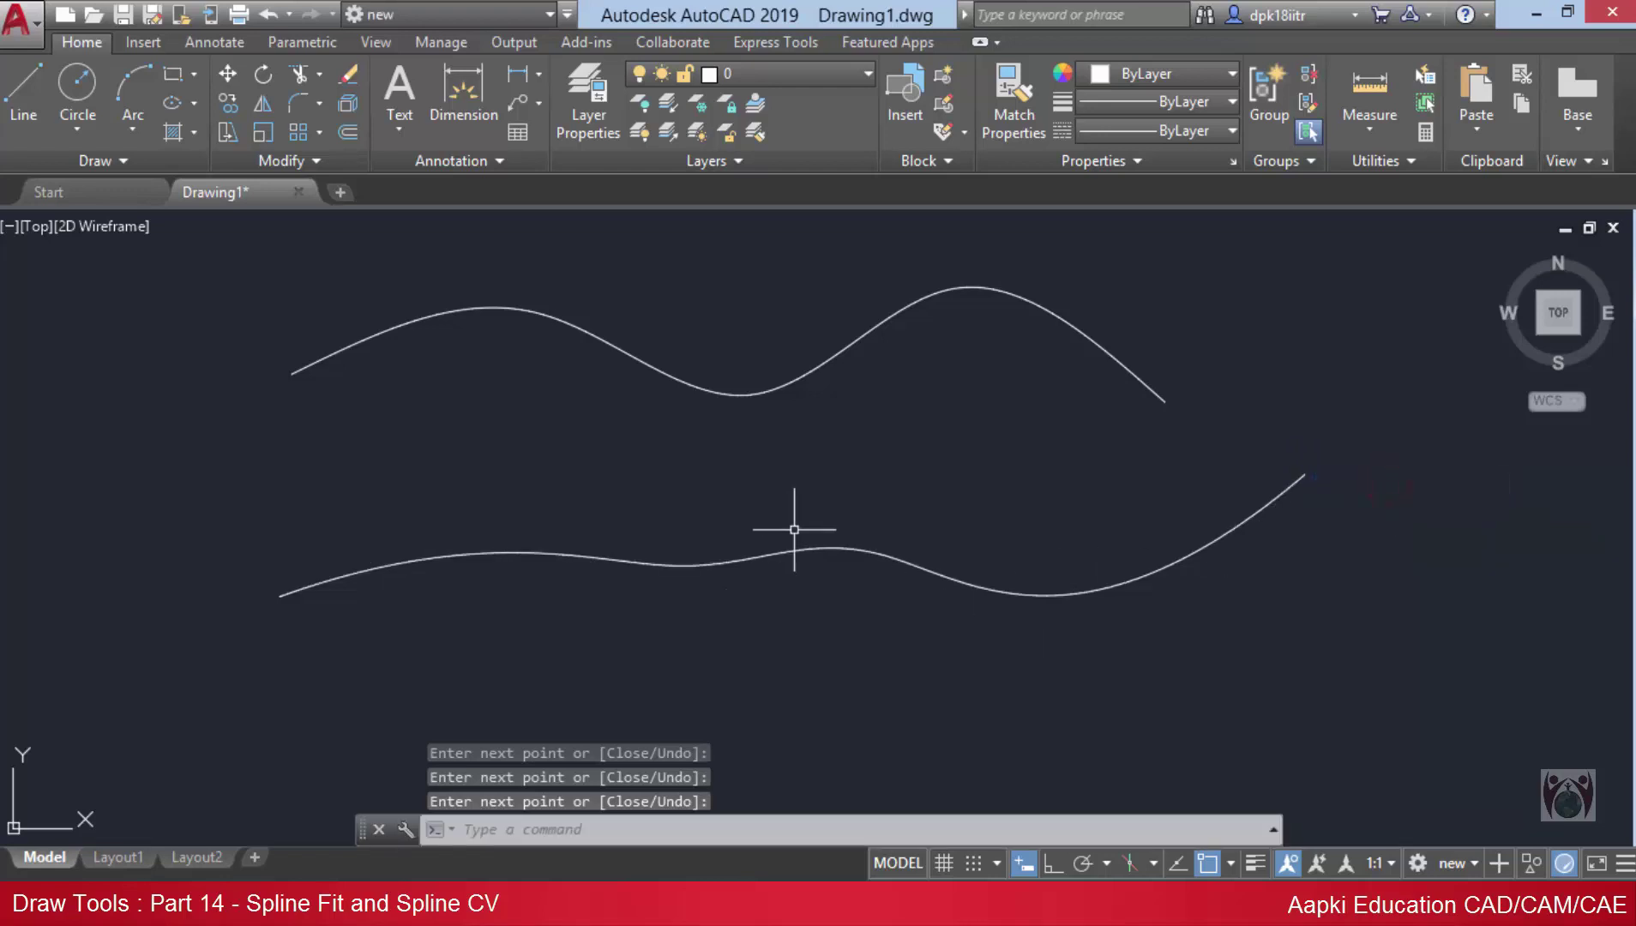
mouse_move(857, 427)
middle_mouse_down()
mouse_move(949, 431)
mouse_move(842, 430)
middle_mouse_up()
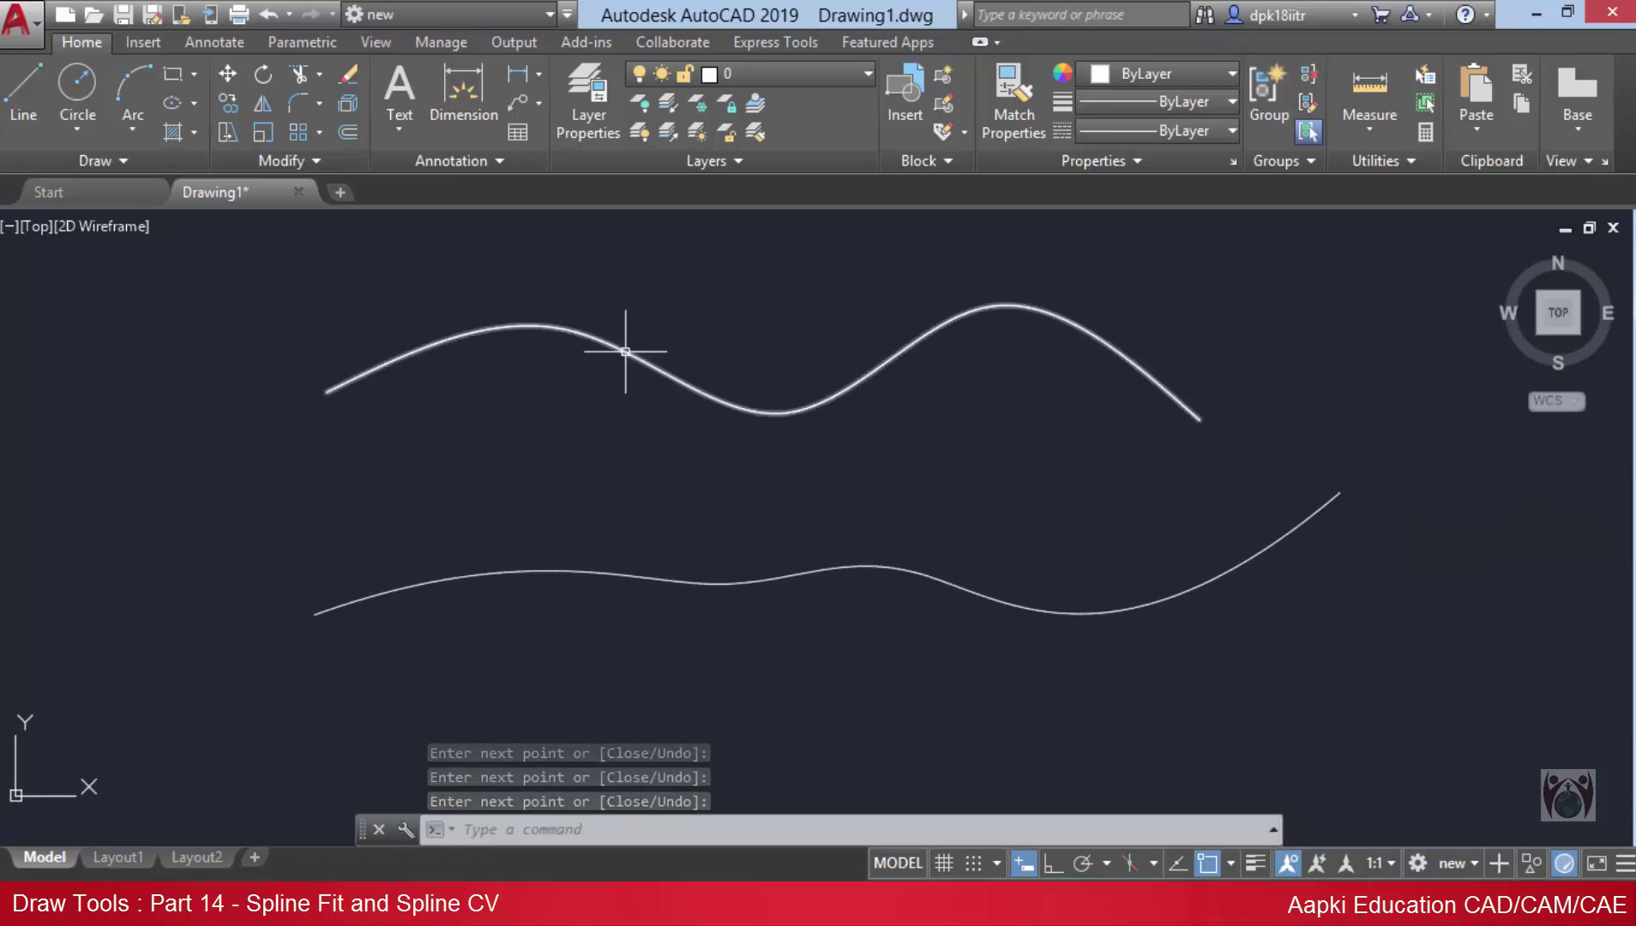
- Select both splines and zoom in to compare fit-point grips with the control-vertex frame
left_click(656, 367)
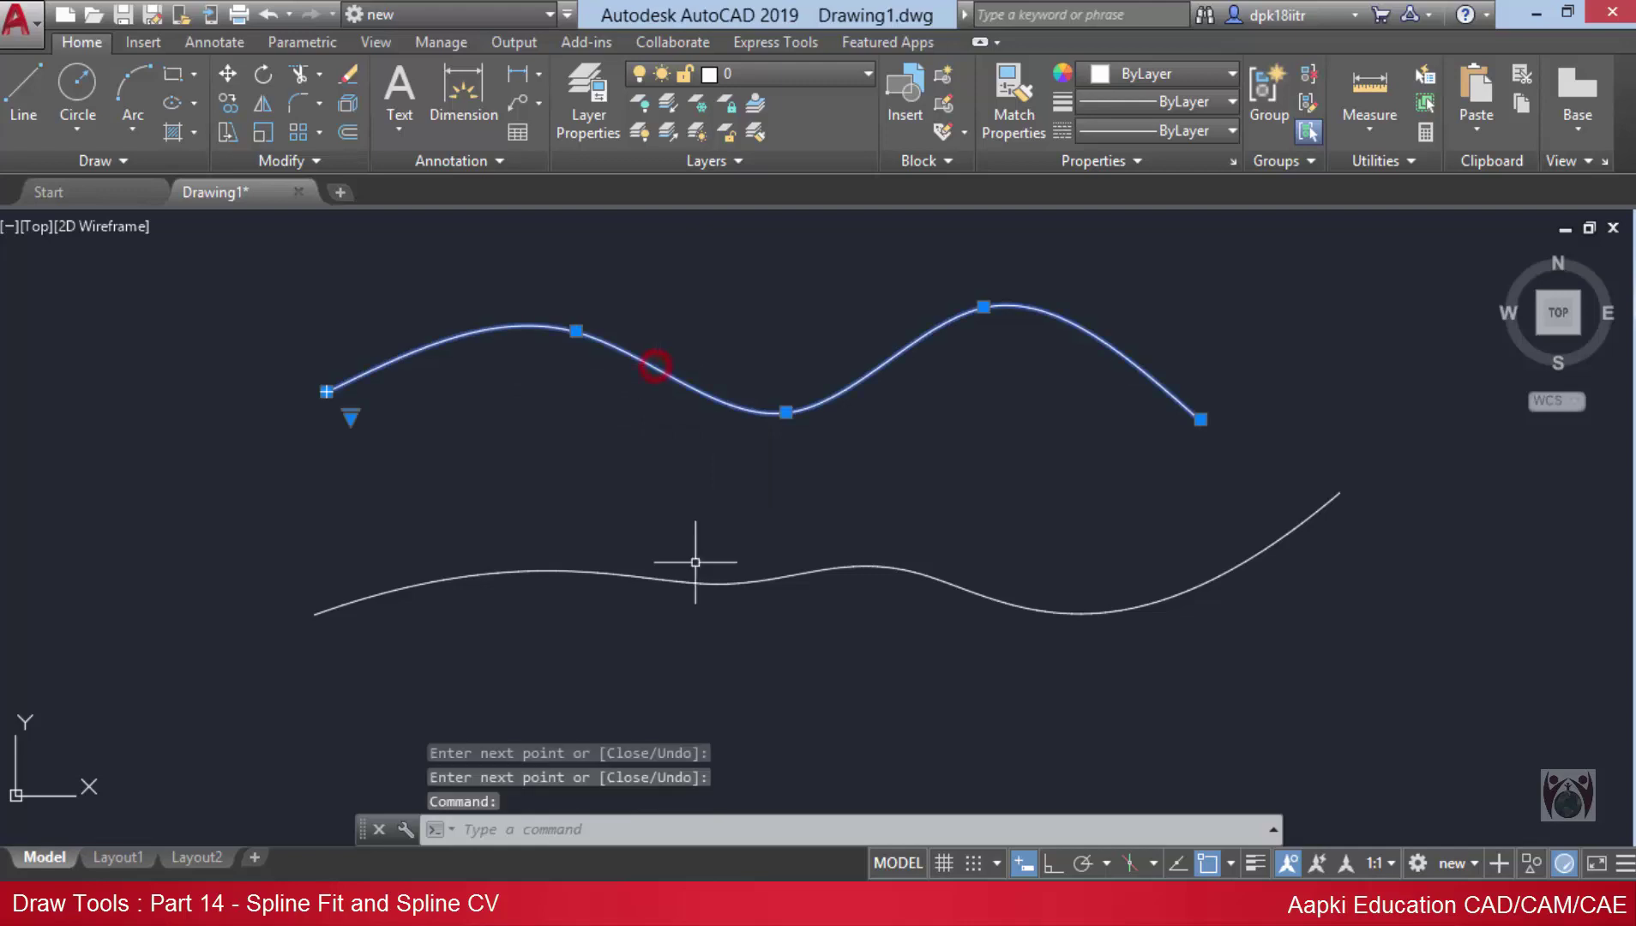
left_click(682, 586)
middle_click_drag(1061, 600, 1027, 562)
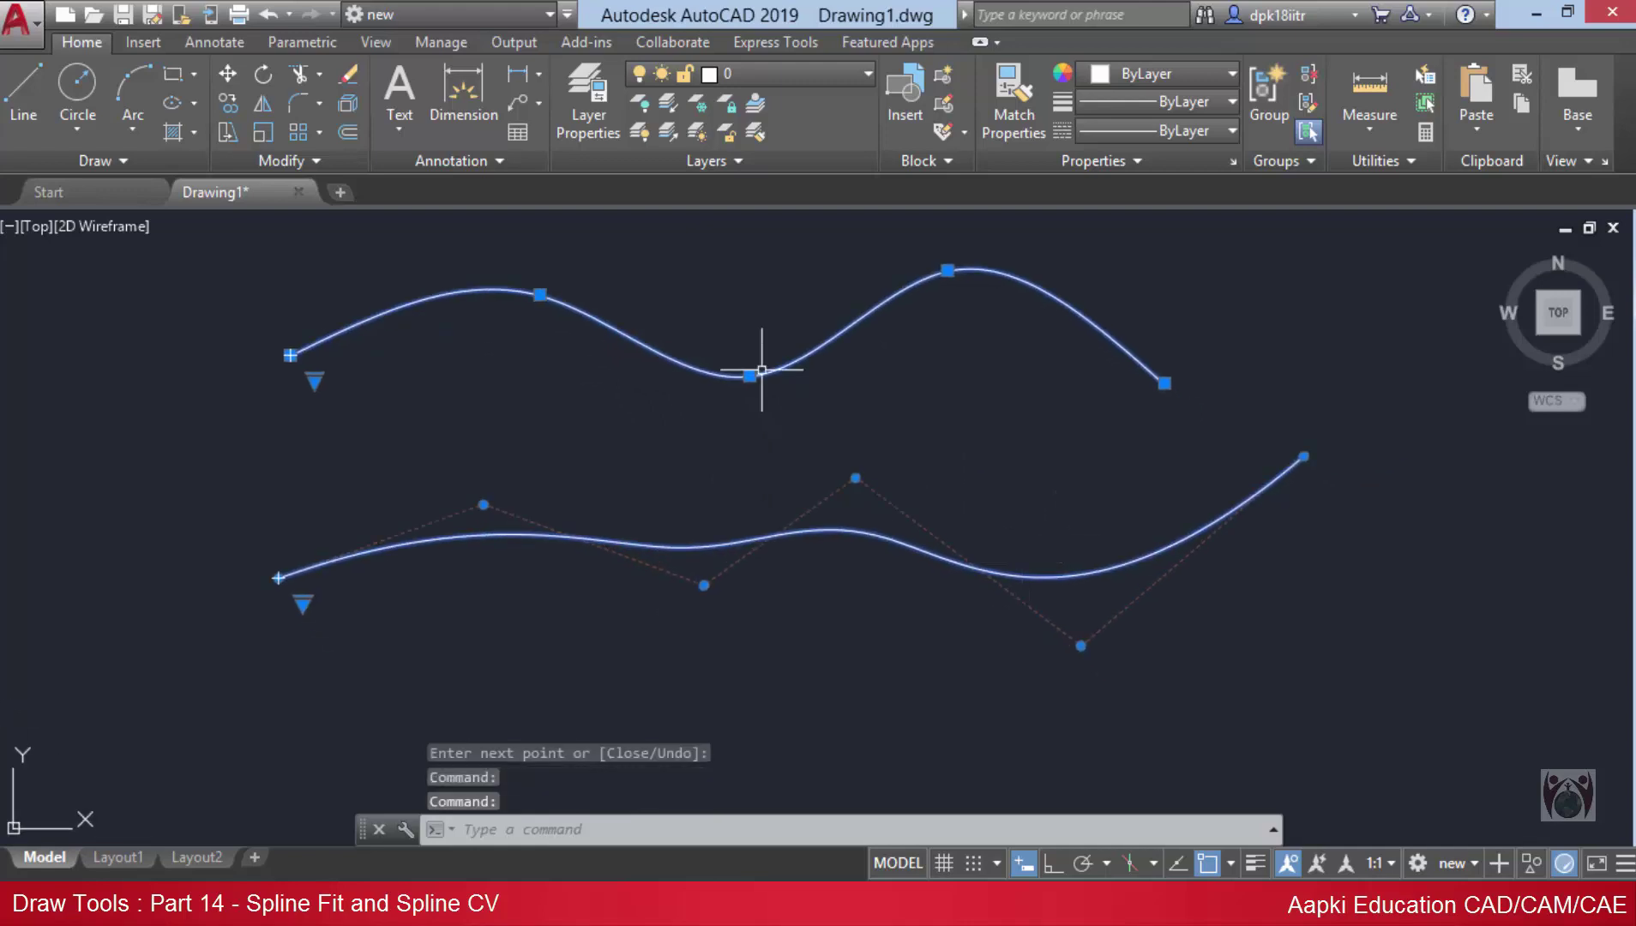
middle_click_drag(617, 410, 677, 425)
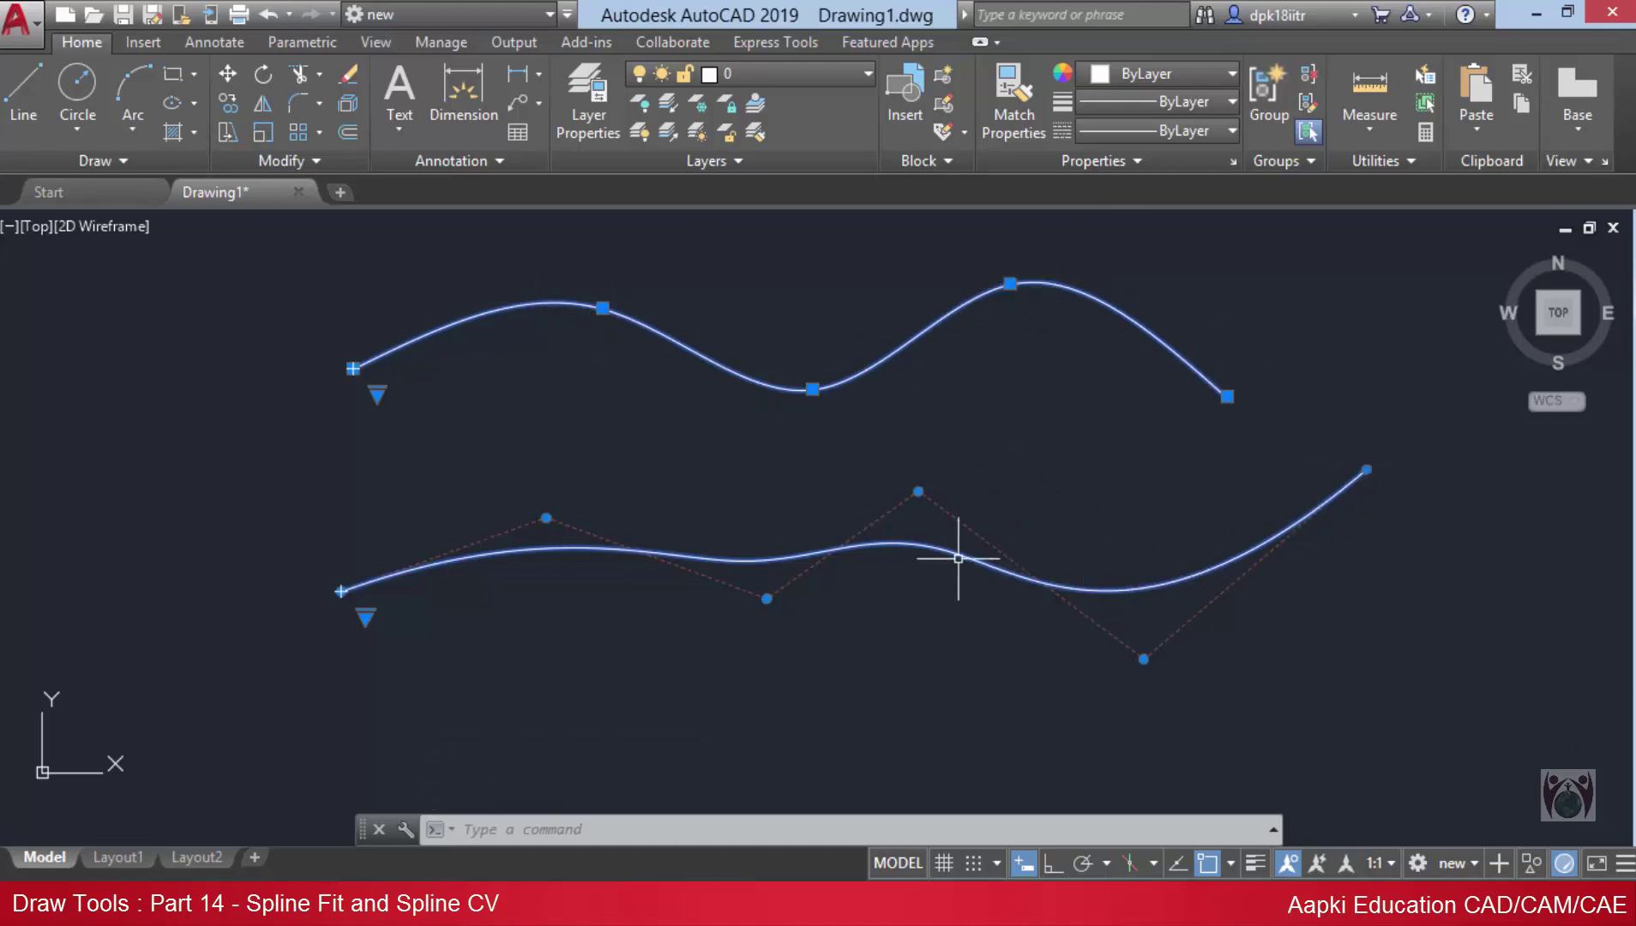
scroll(544, 500, "up", 4)
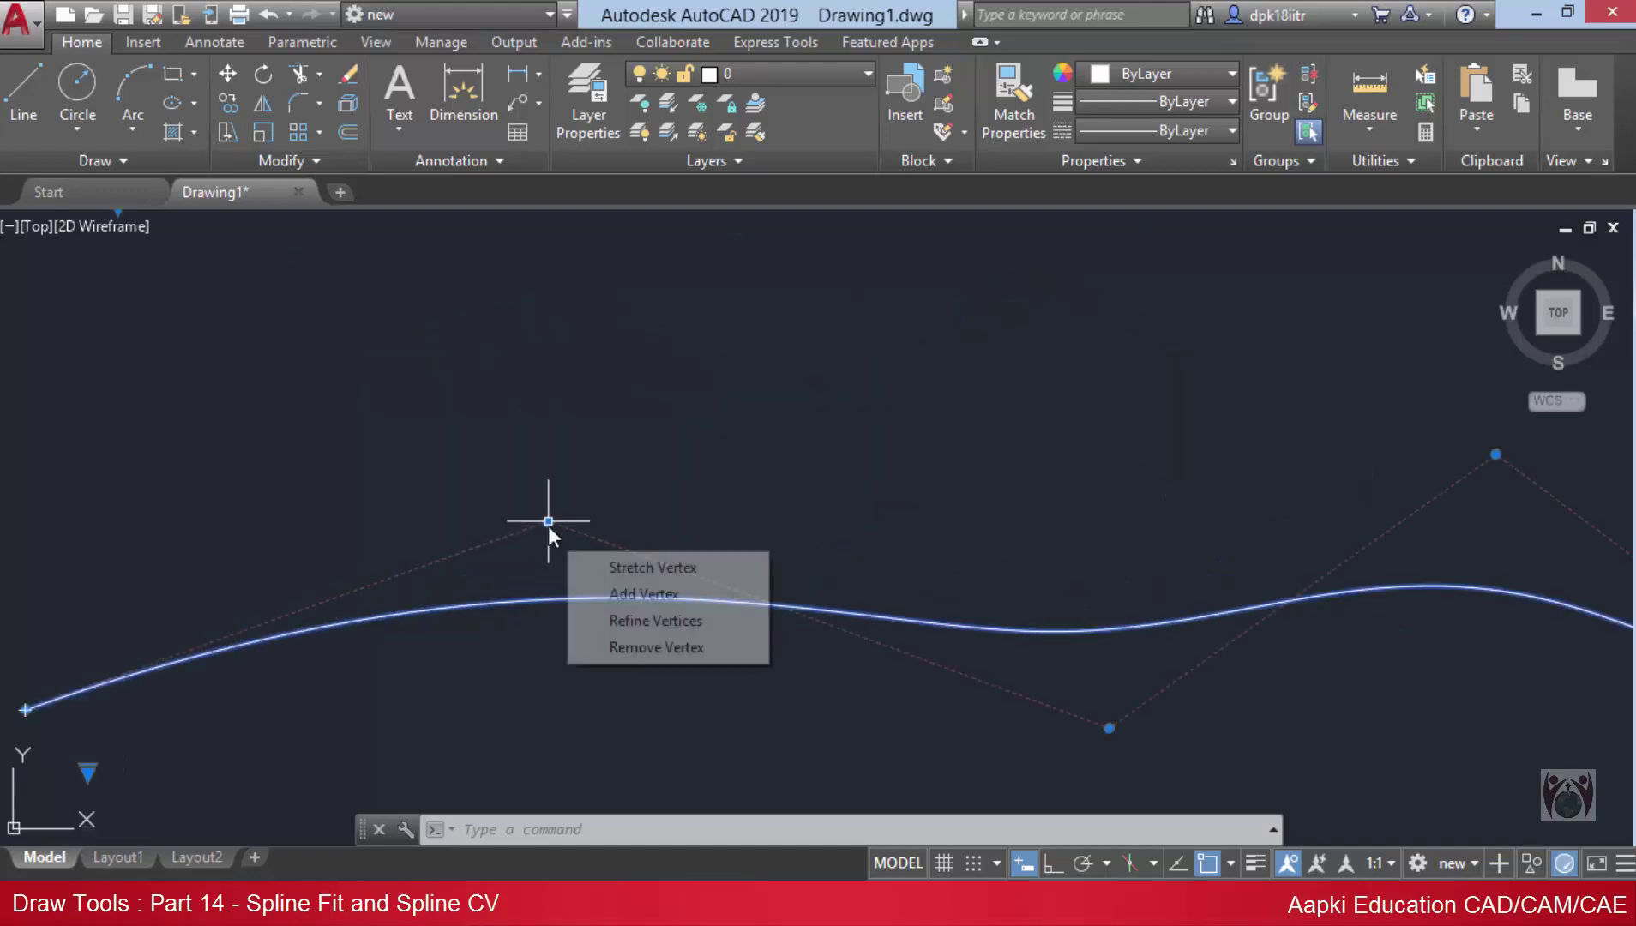
scroll(547, 526, "down", 4)
scroll(775, 596, "up", 5)
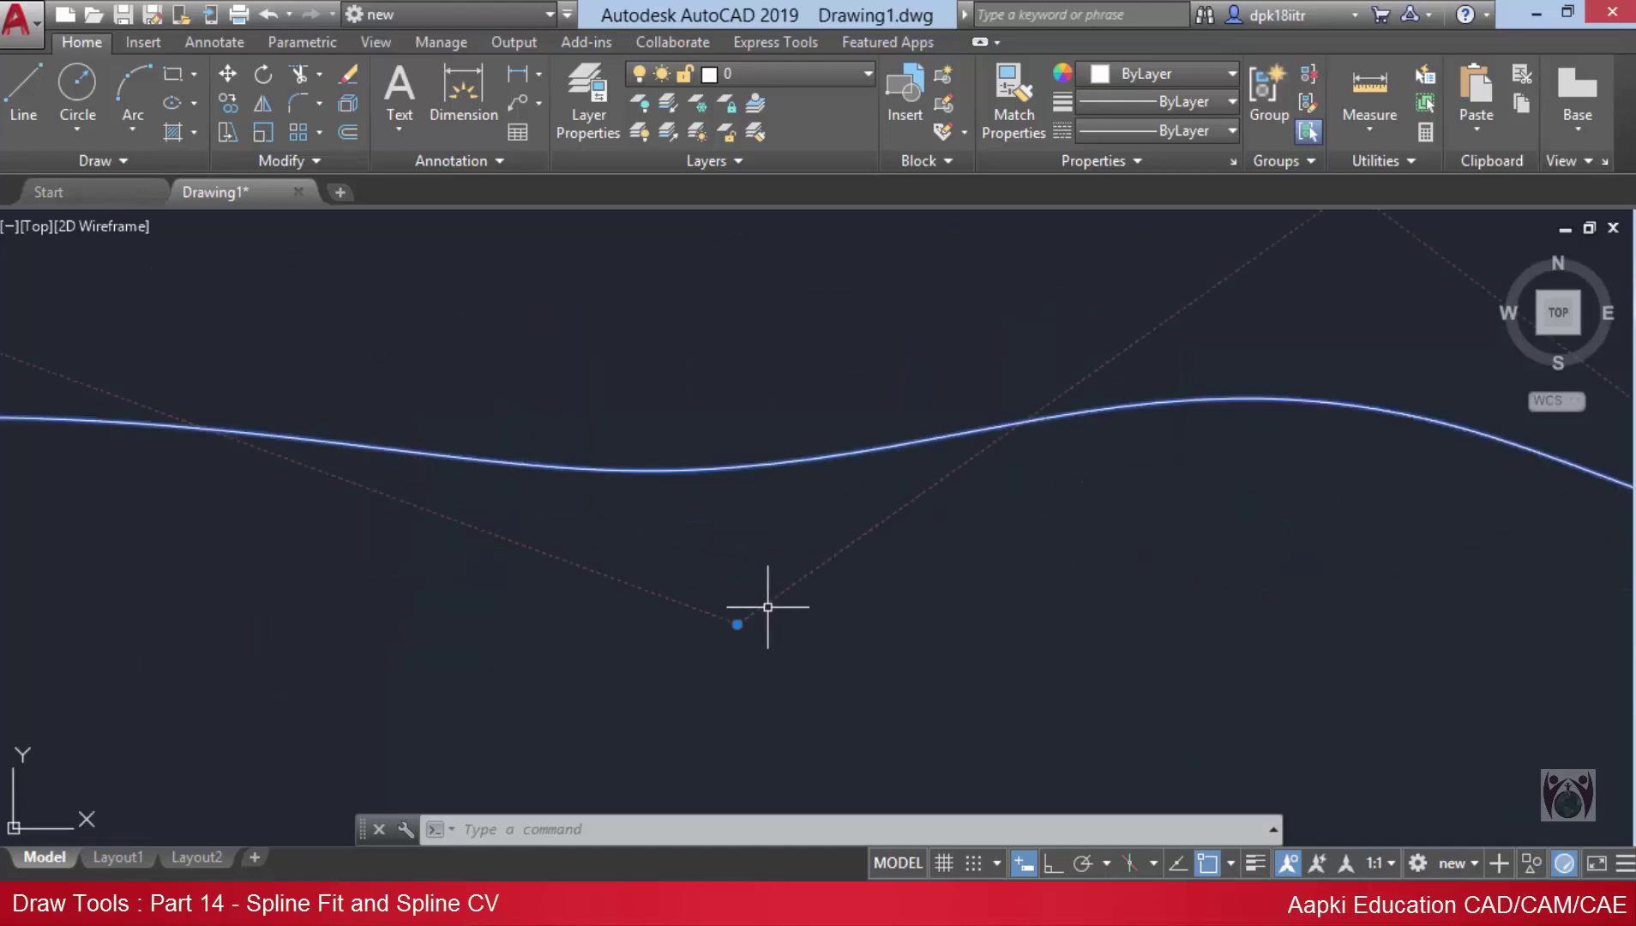
scroll(775, 627, "down", 5)
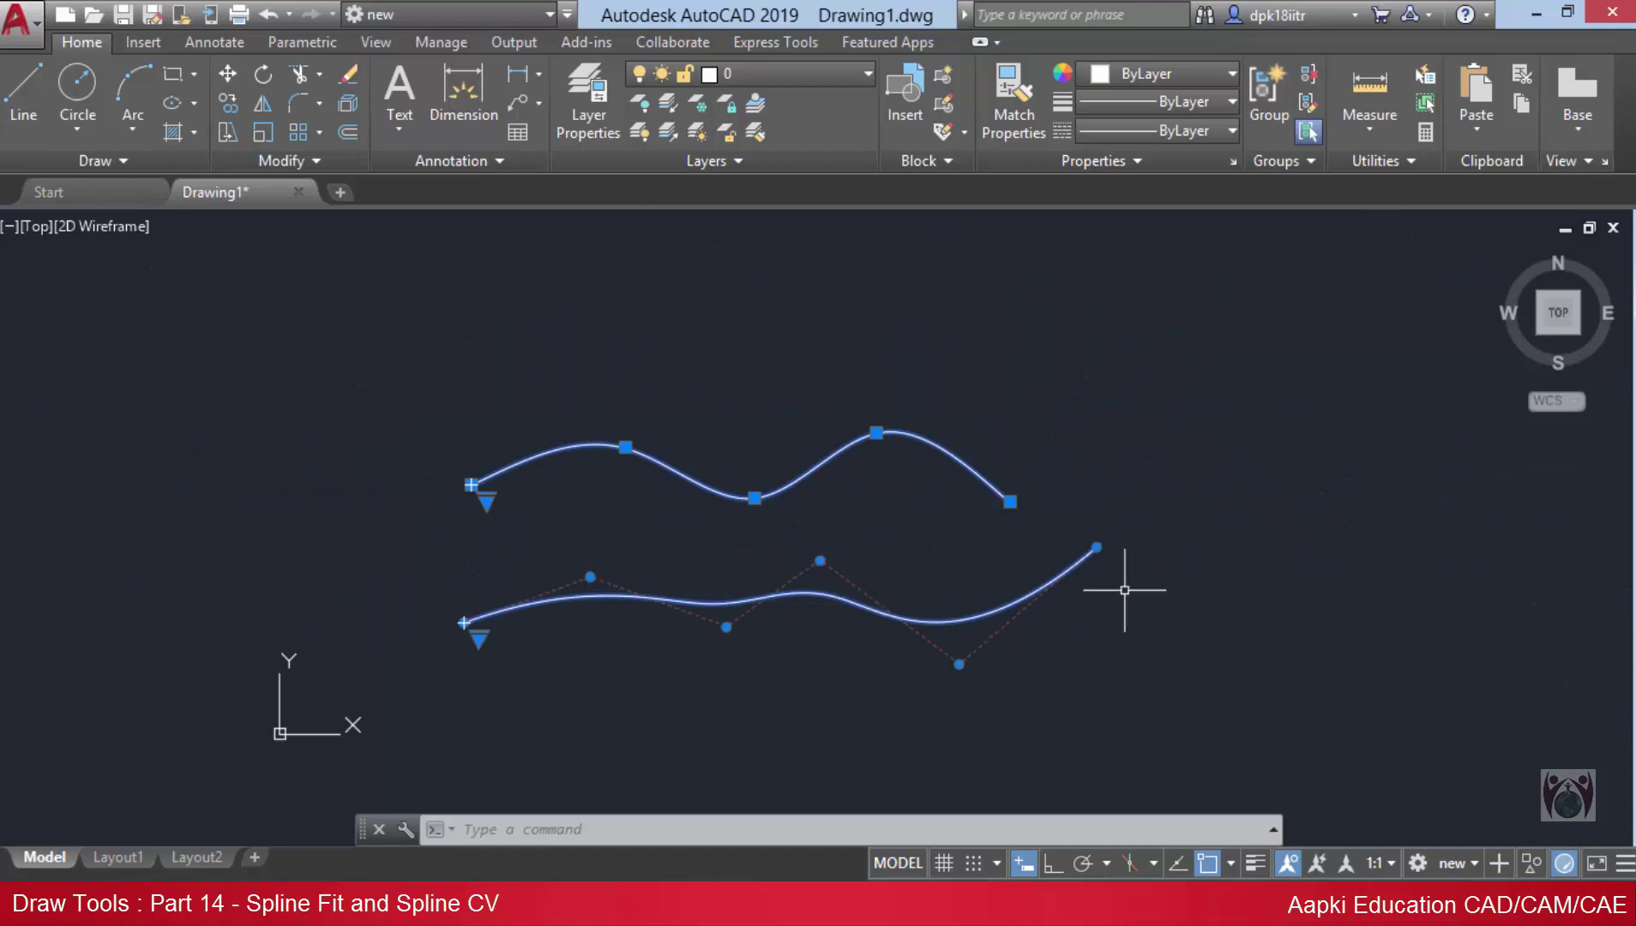
scroll(763, 584, "up", 3)
scroll(716, 580, "up", 1)
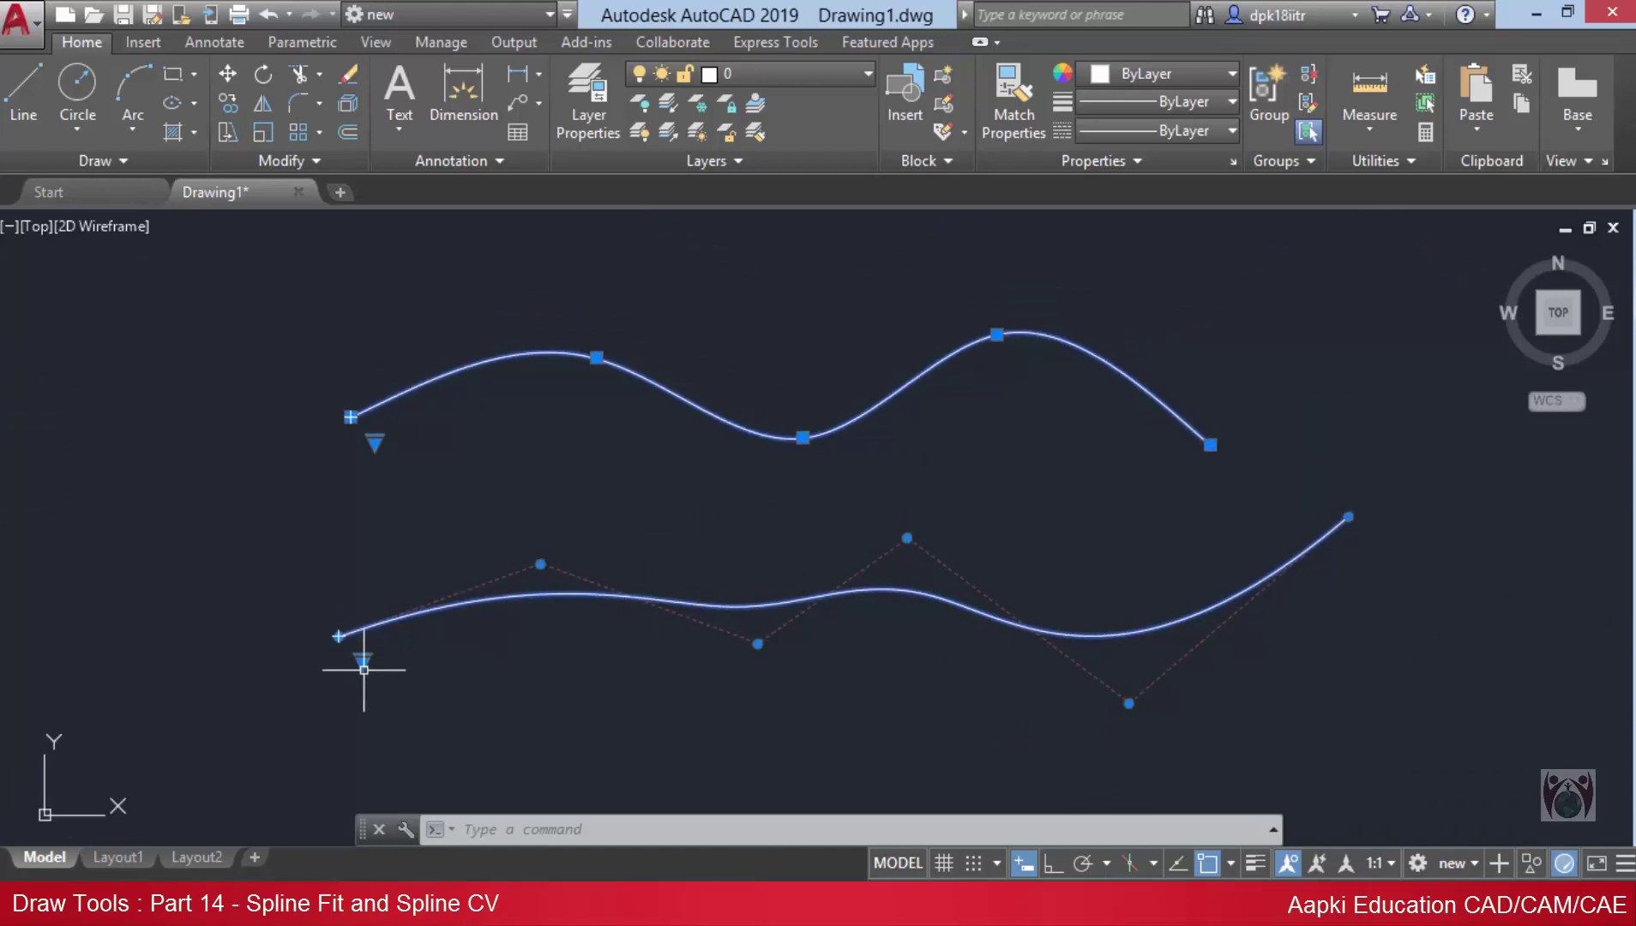
scroll(360, 661, "up", 4)
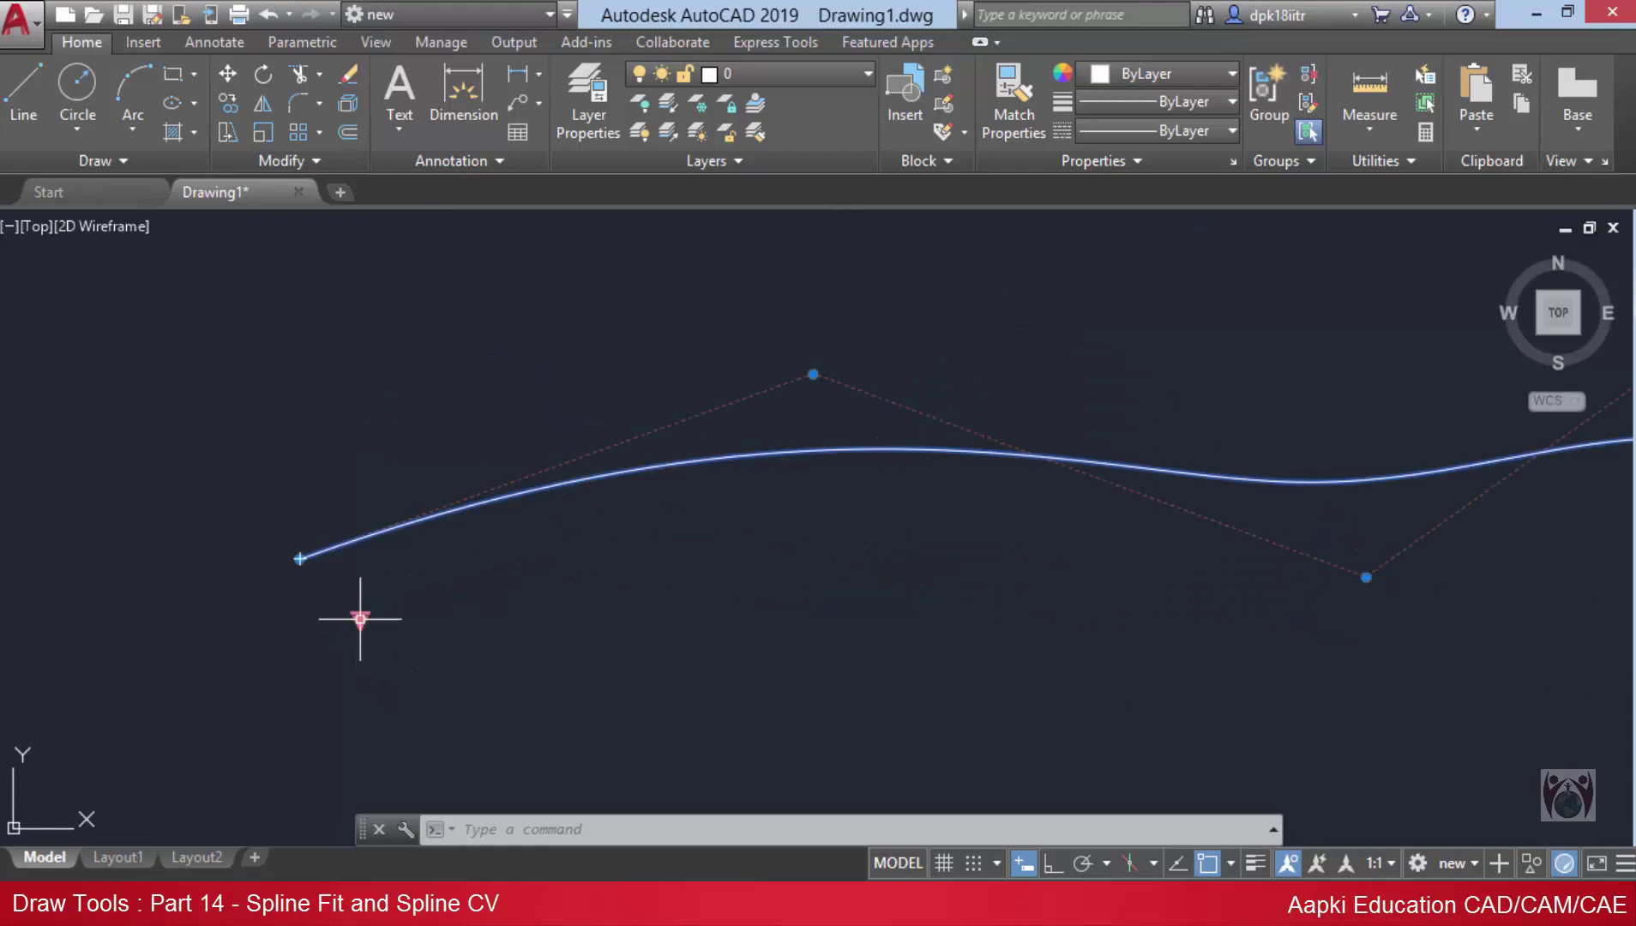
left_click(360, 617)
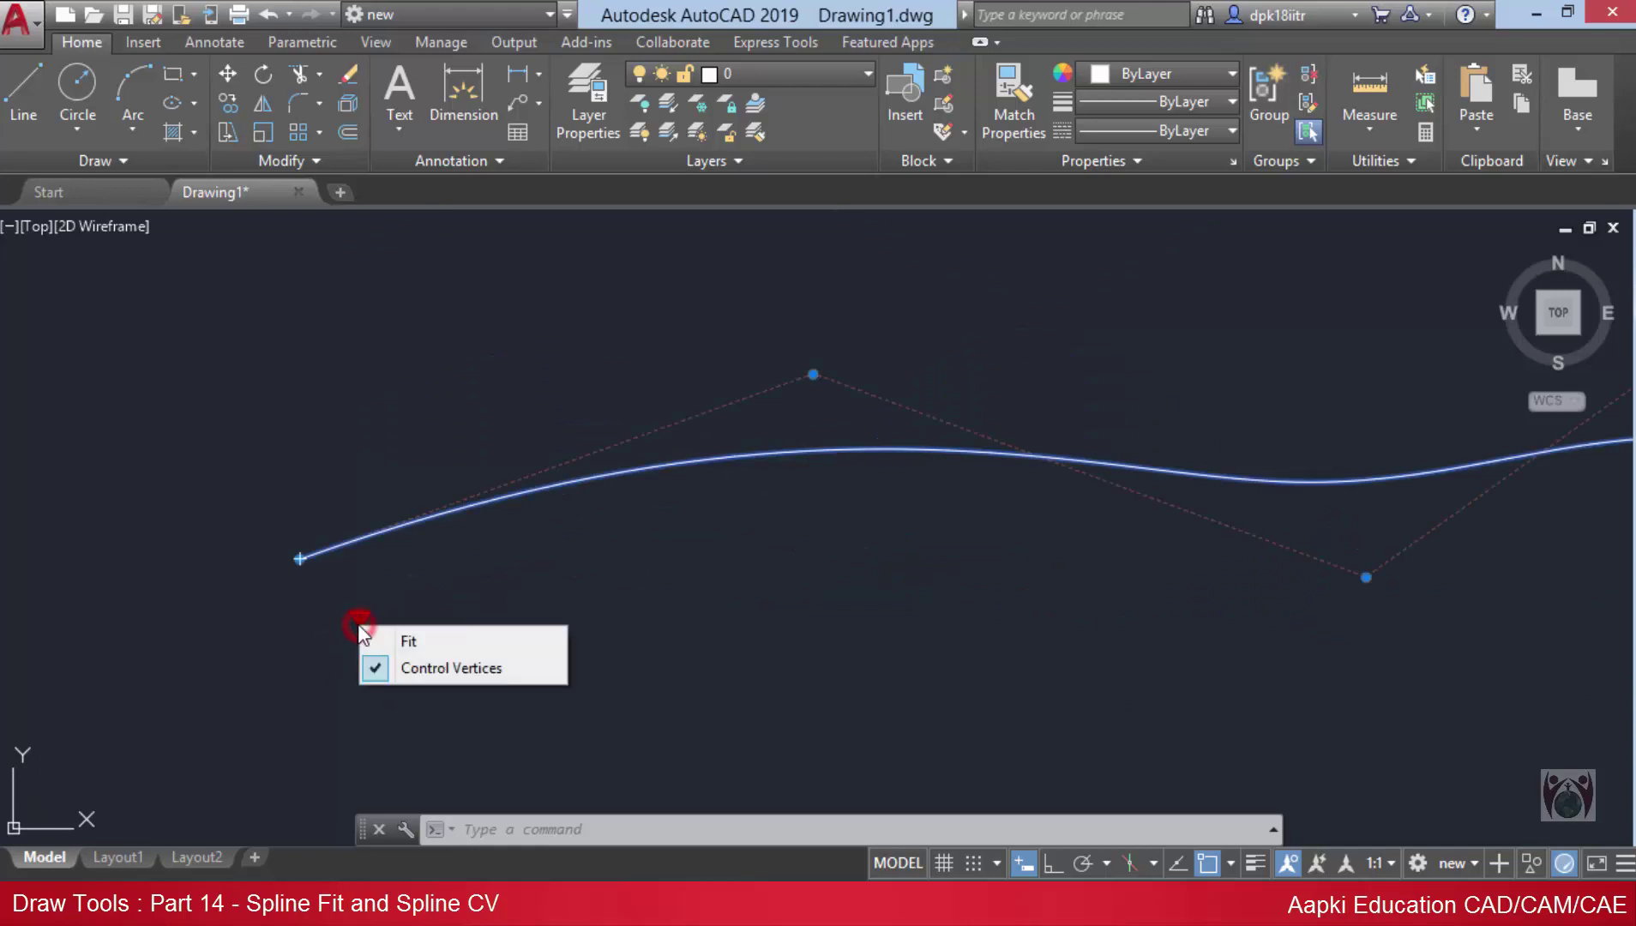
left_click(436, 643)
scroll(459, 634, "down", 3)
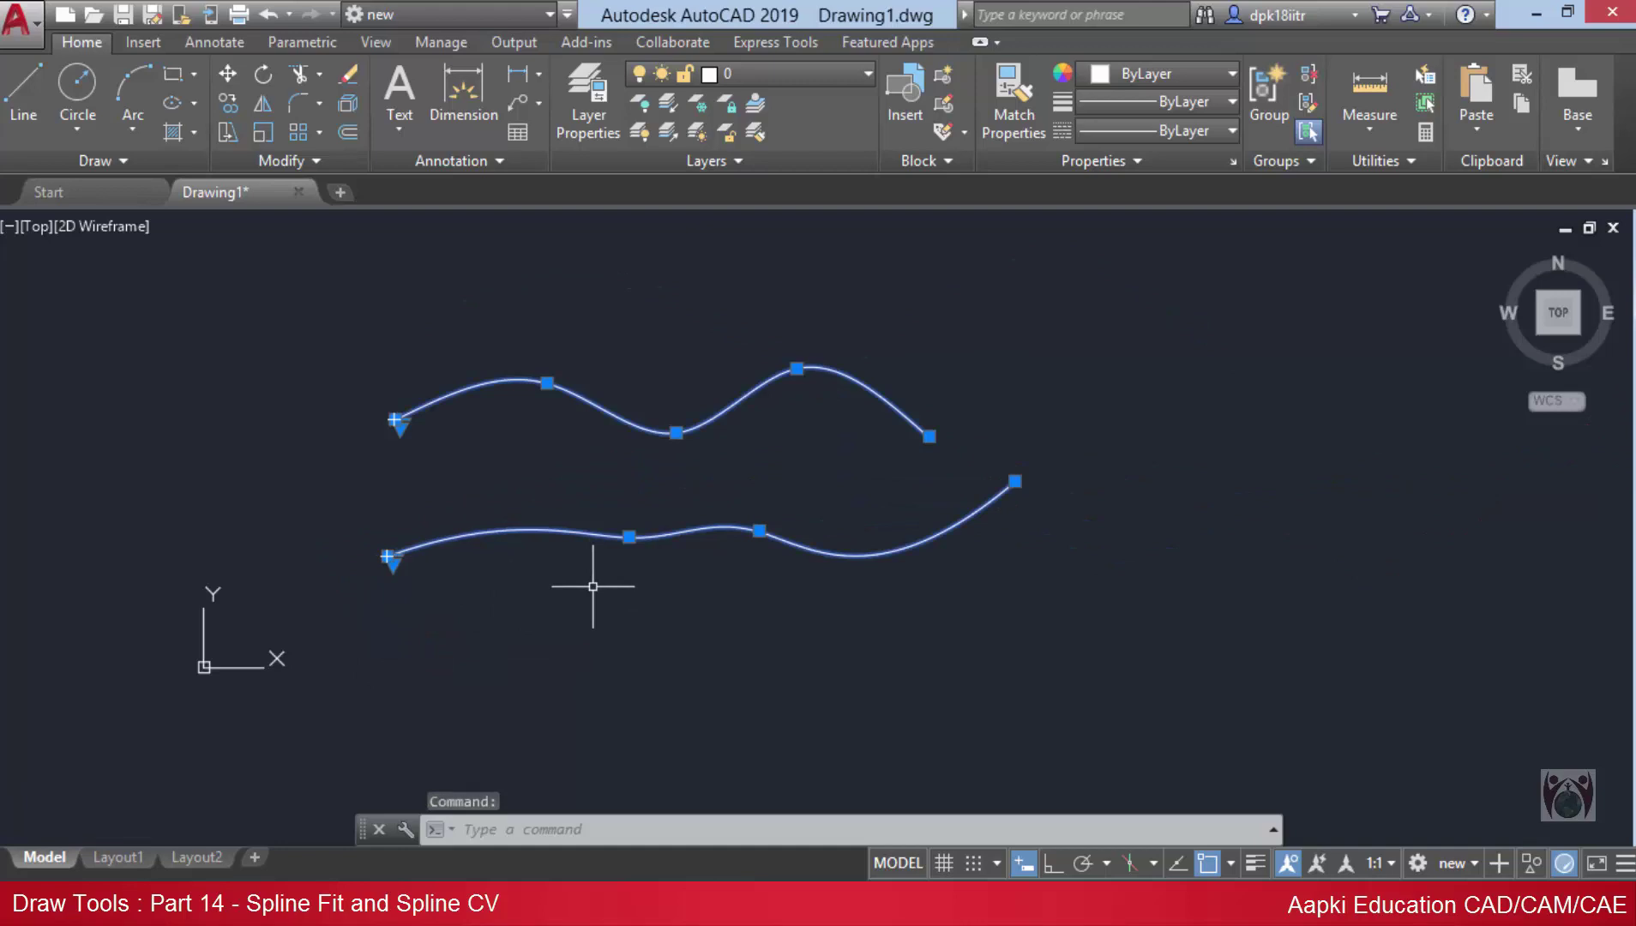
scroll(532, 583, "up", 2)
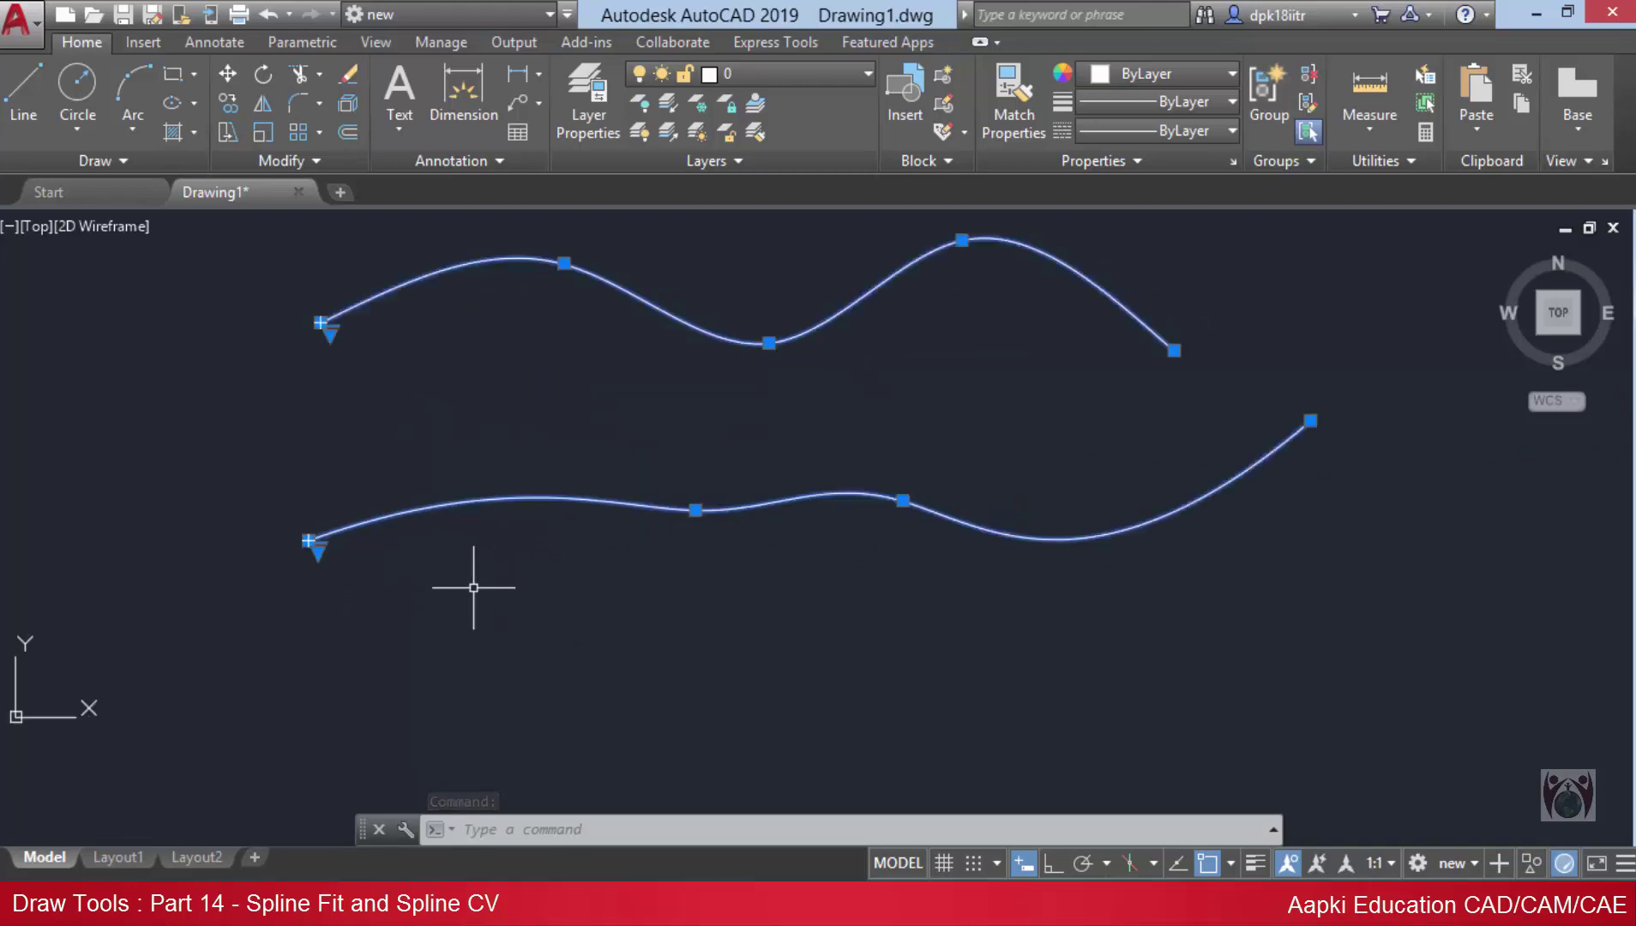
scroll(307, 564, "up", 2)
middle_click_drag(328, 541, 423, 592)
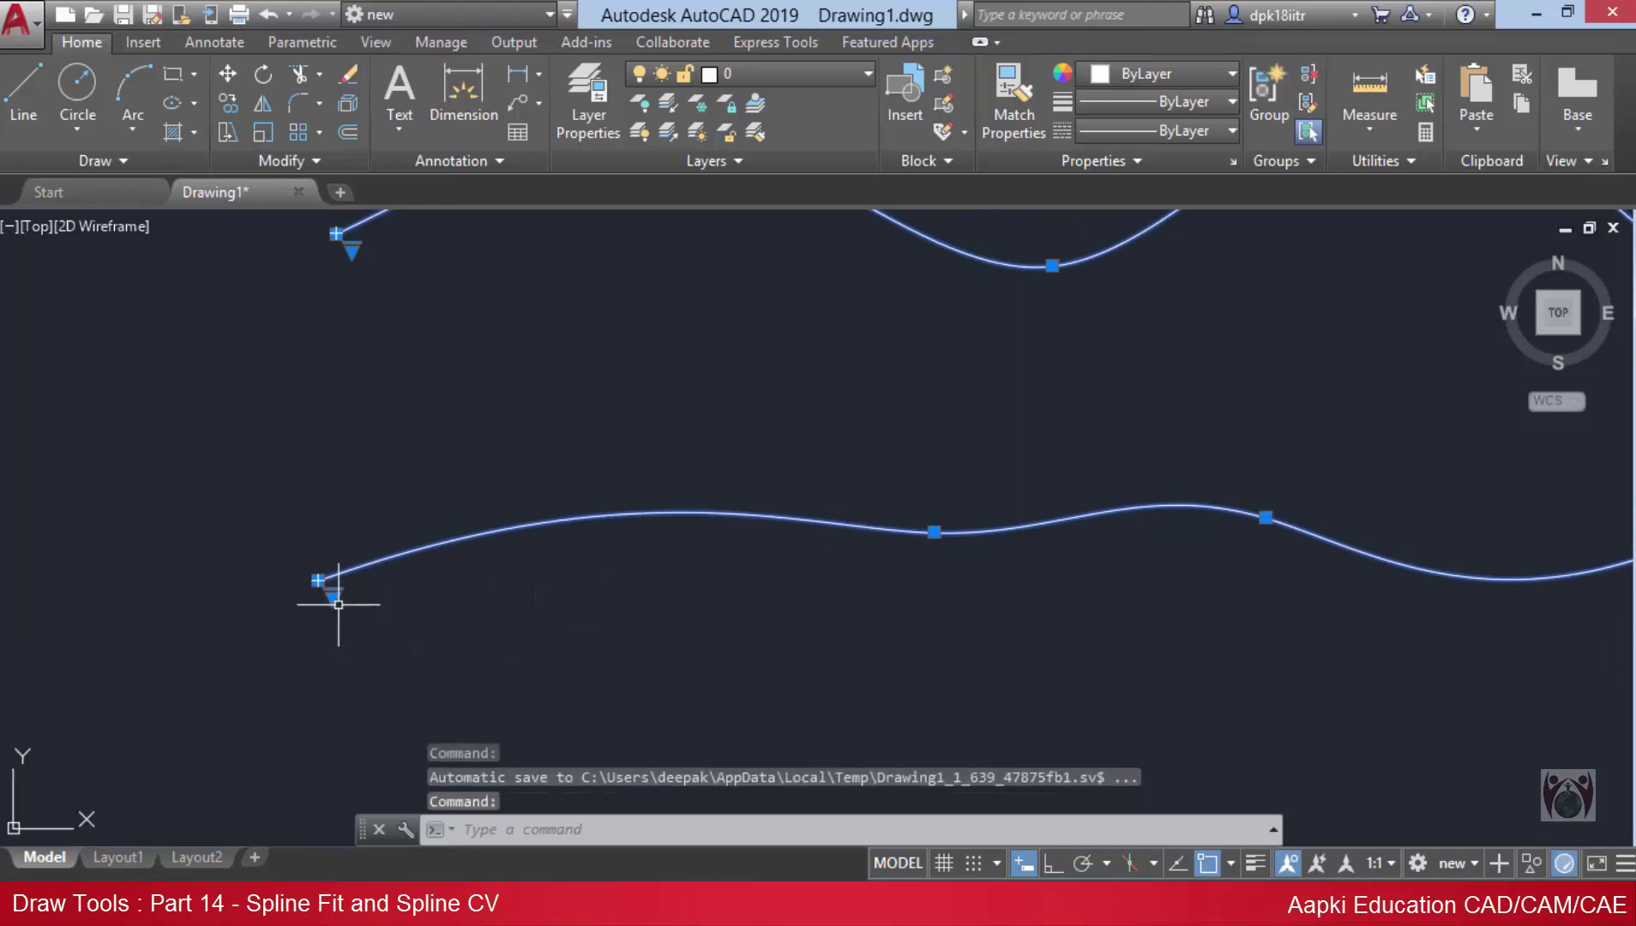
left_click(693, 667)
scroll(617, 622, "down", 4)
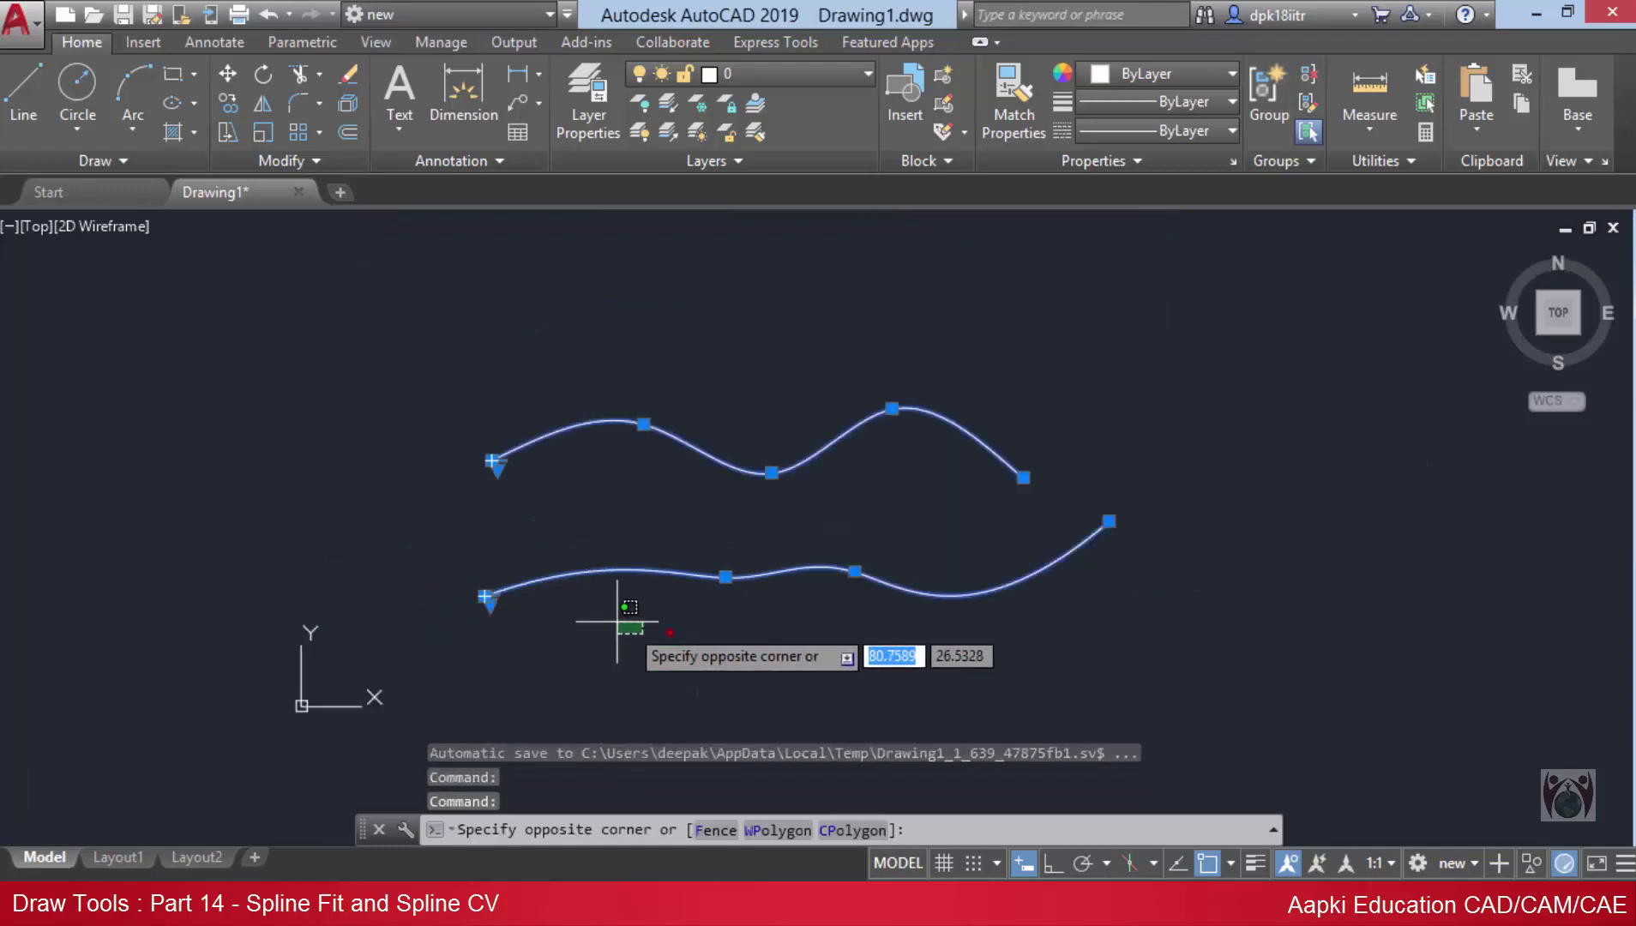
left_click(669, 632)
scroll(776, 583, "up", 2)
- Move the upper spline's right endpoint grip higher and further right
left_click(689, 580)
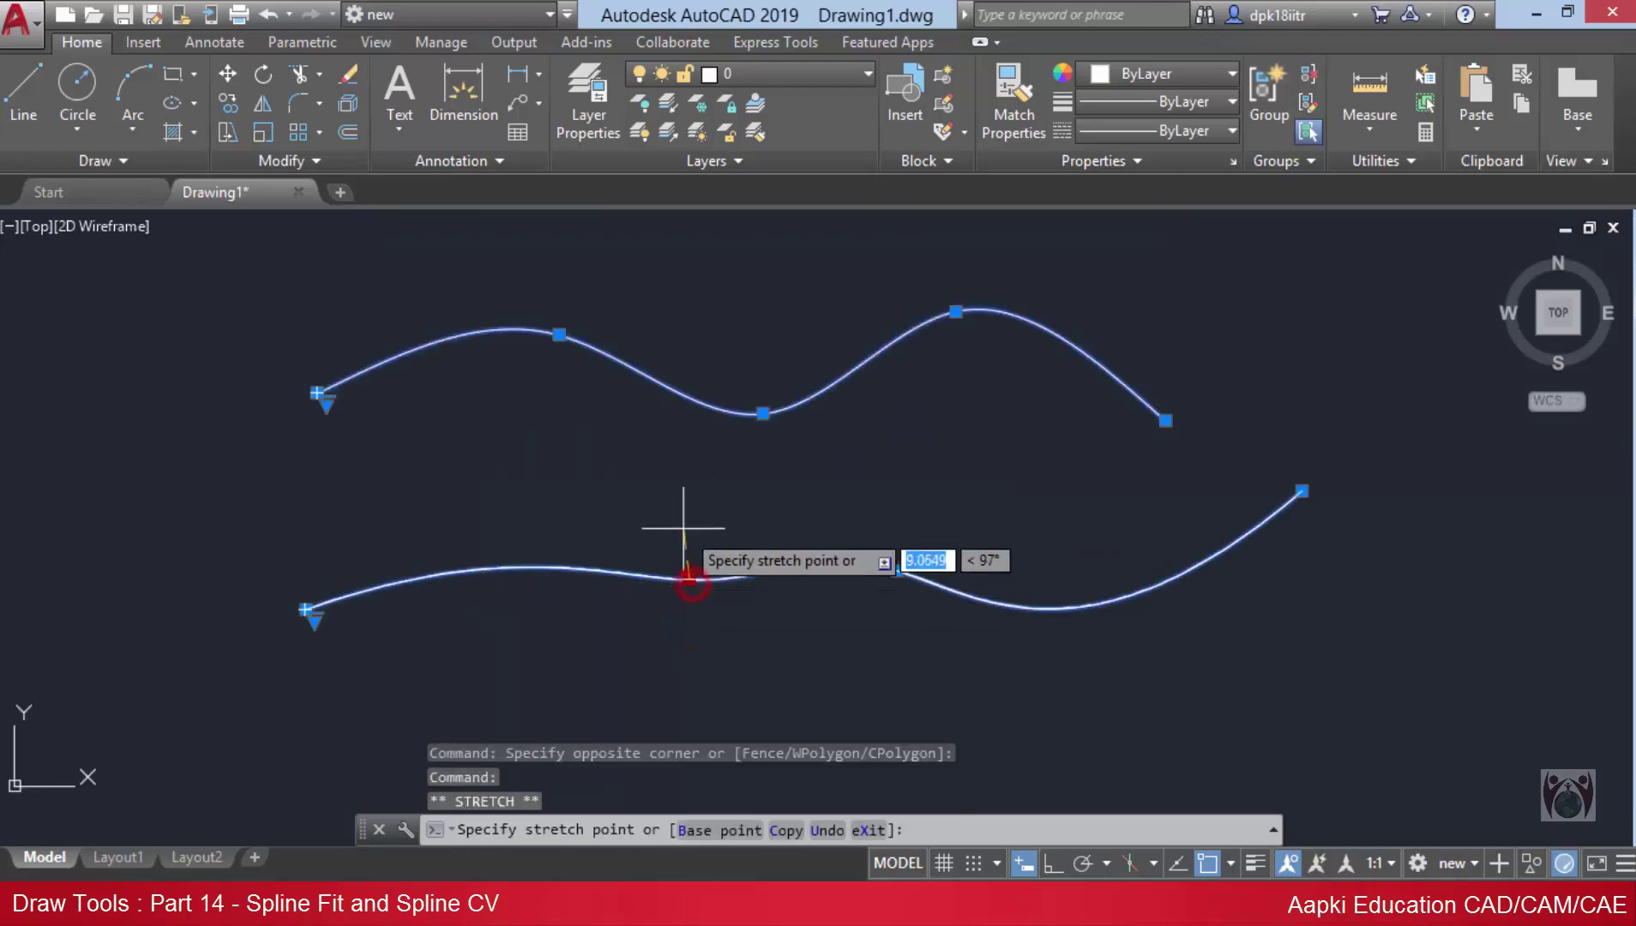
scroll(584, 503, "up", 1)
scroll(522, 430, "up", 1)
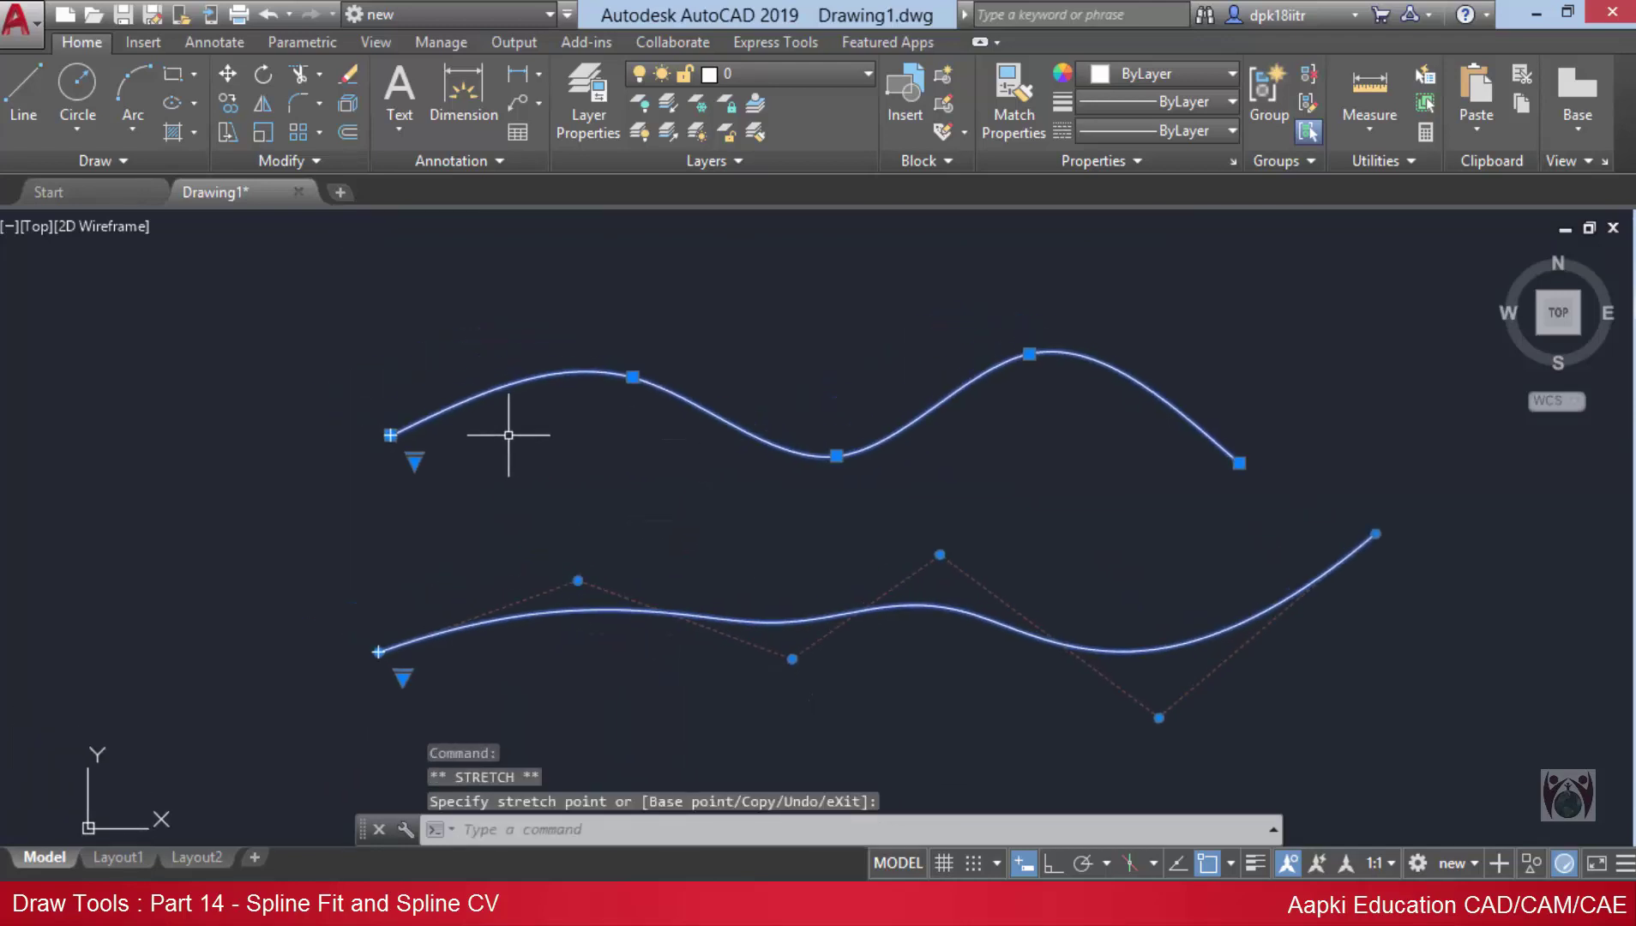
scroll(427, 460, "up", 1)
scroll(360, 447, "down", 2)
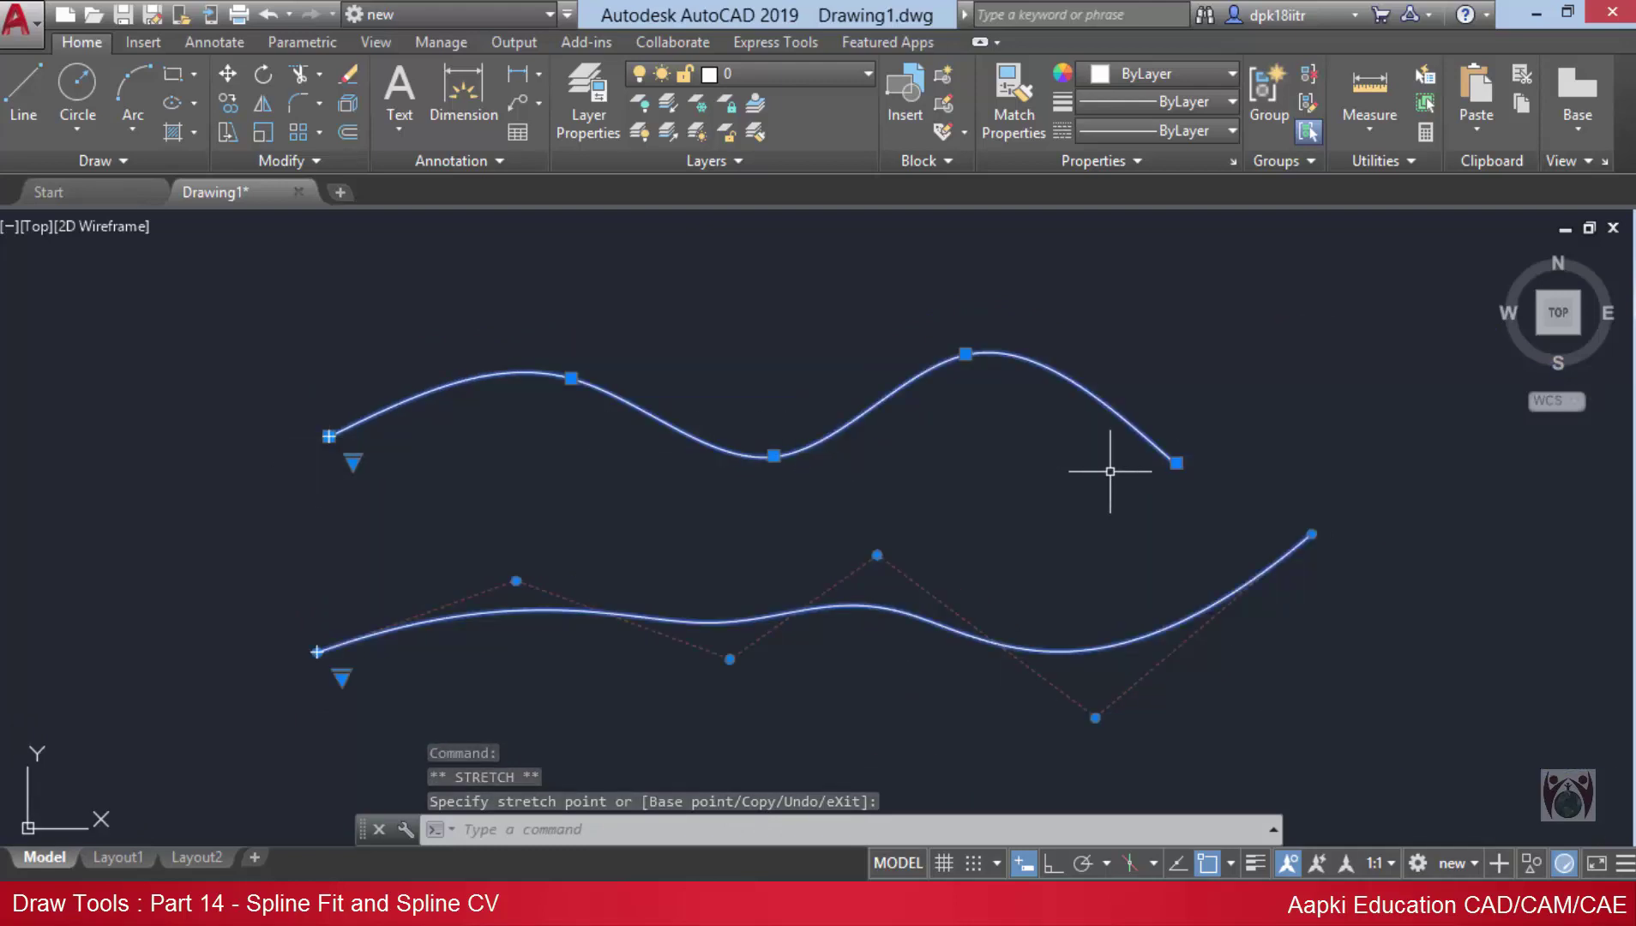
left_click(1175, 463)
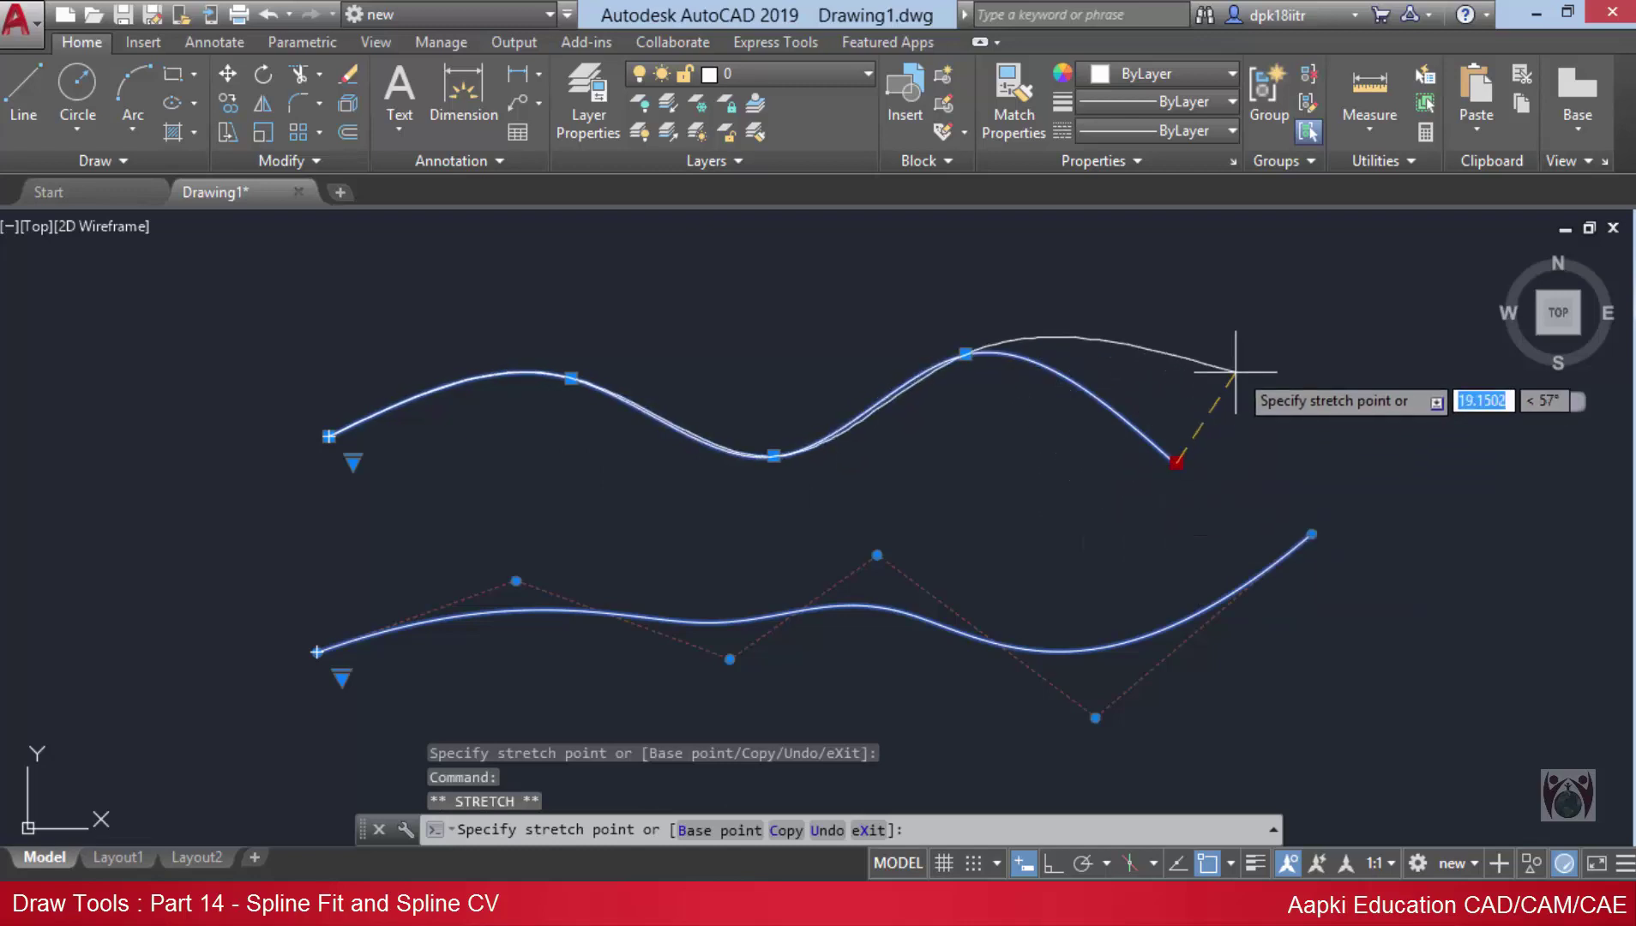
left_click(1248, 334)
middle_click_drag(1281, 419, 1269, 478)
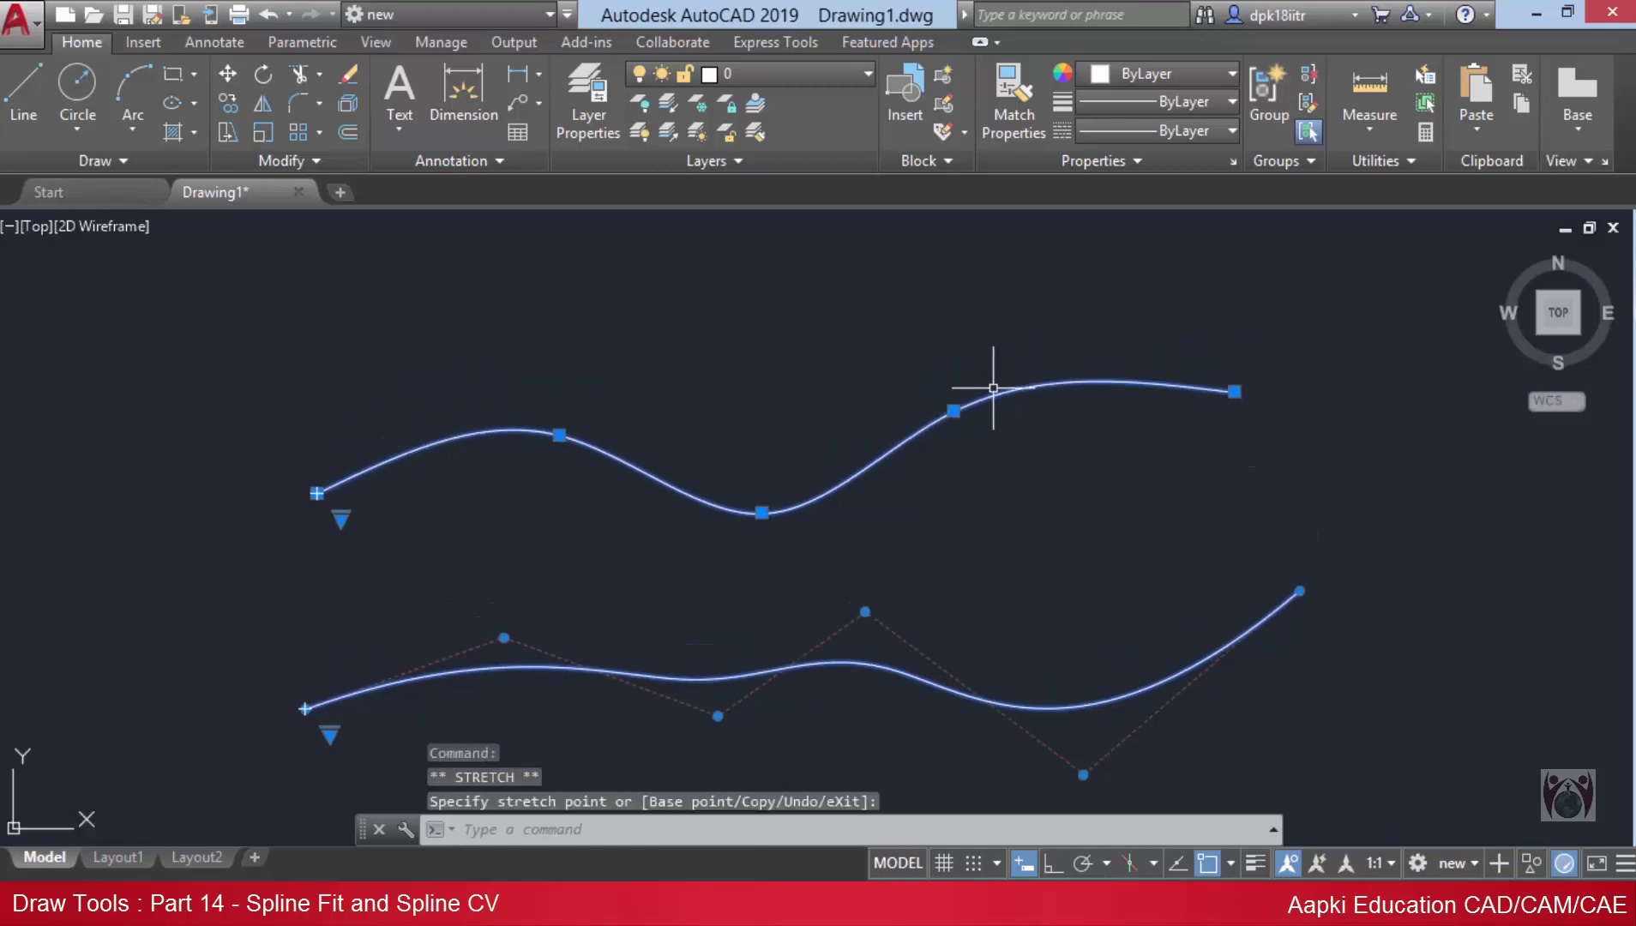
- Drag fit-point grips to flatten the right hump, raise two peaks and deepen the dip
left_click(953, 411)
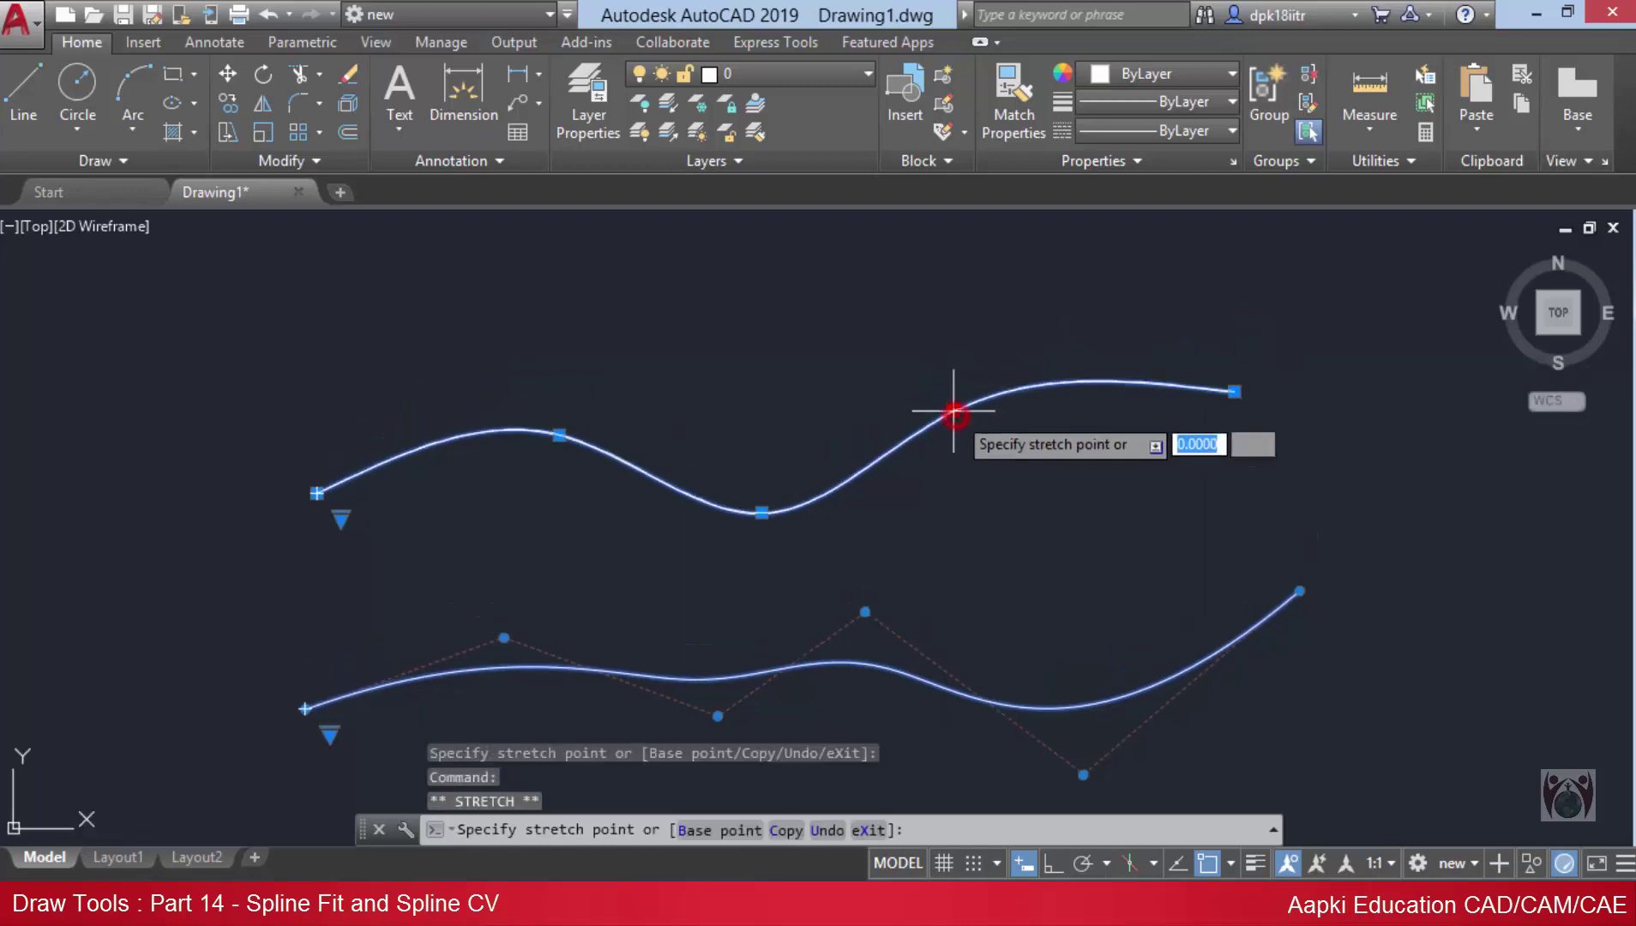
left_click(1018, 461)
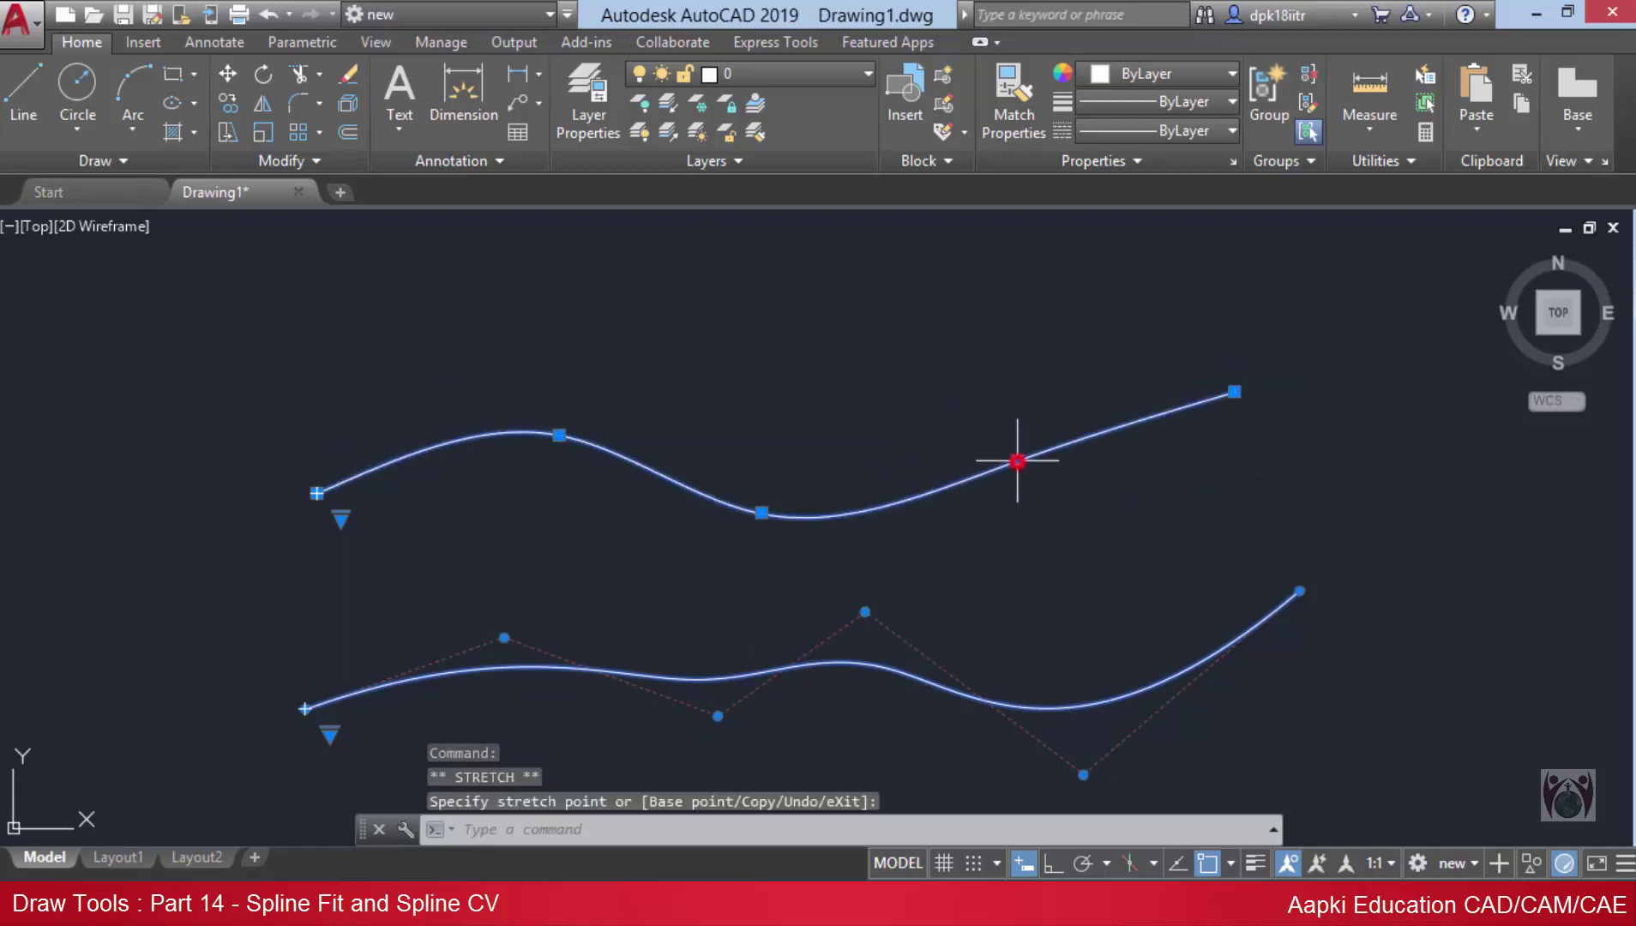
left_click(761, 513)
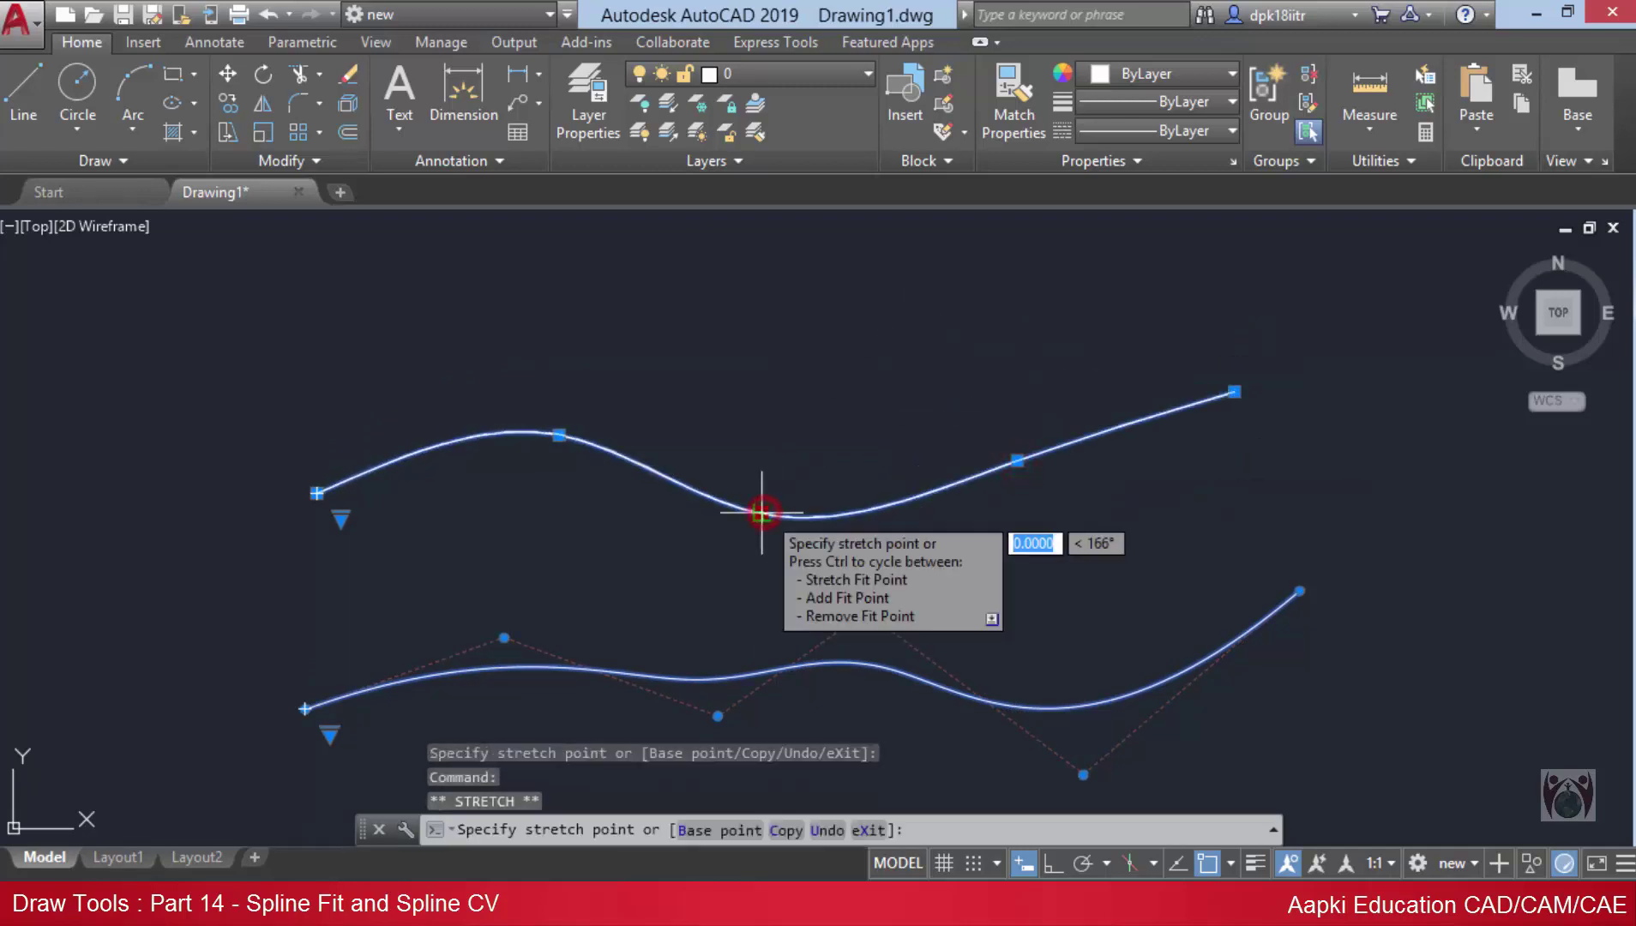
left_click(745, 351)
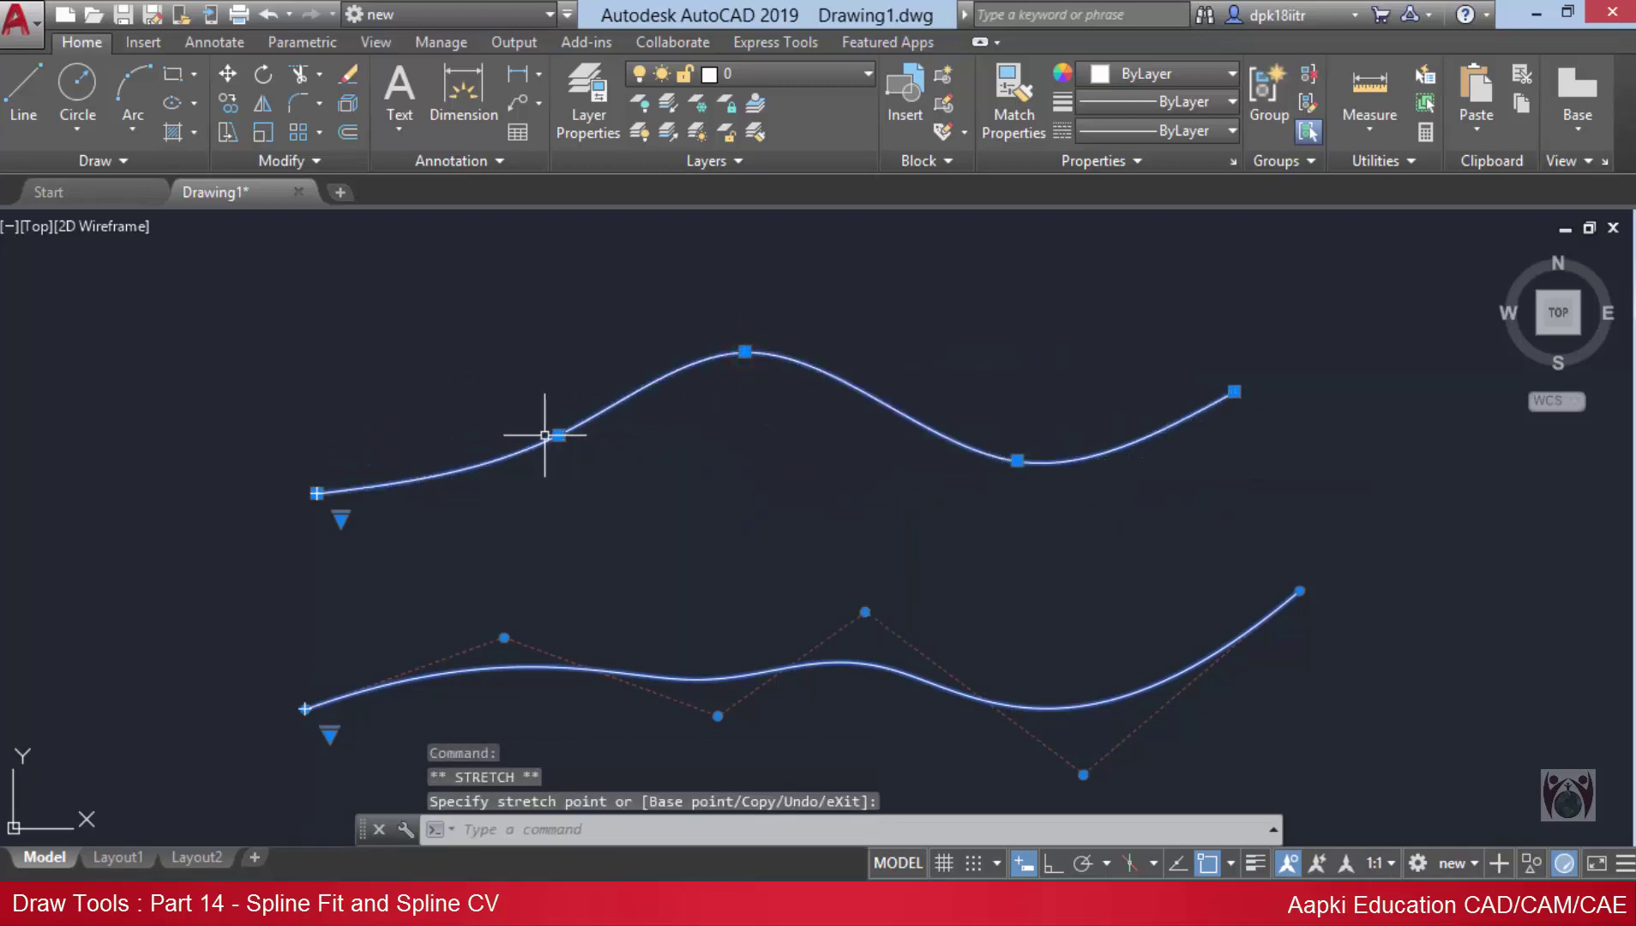
left_click(463, 354)
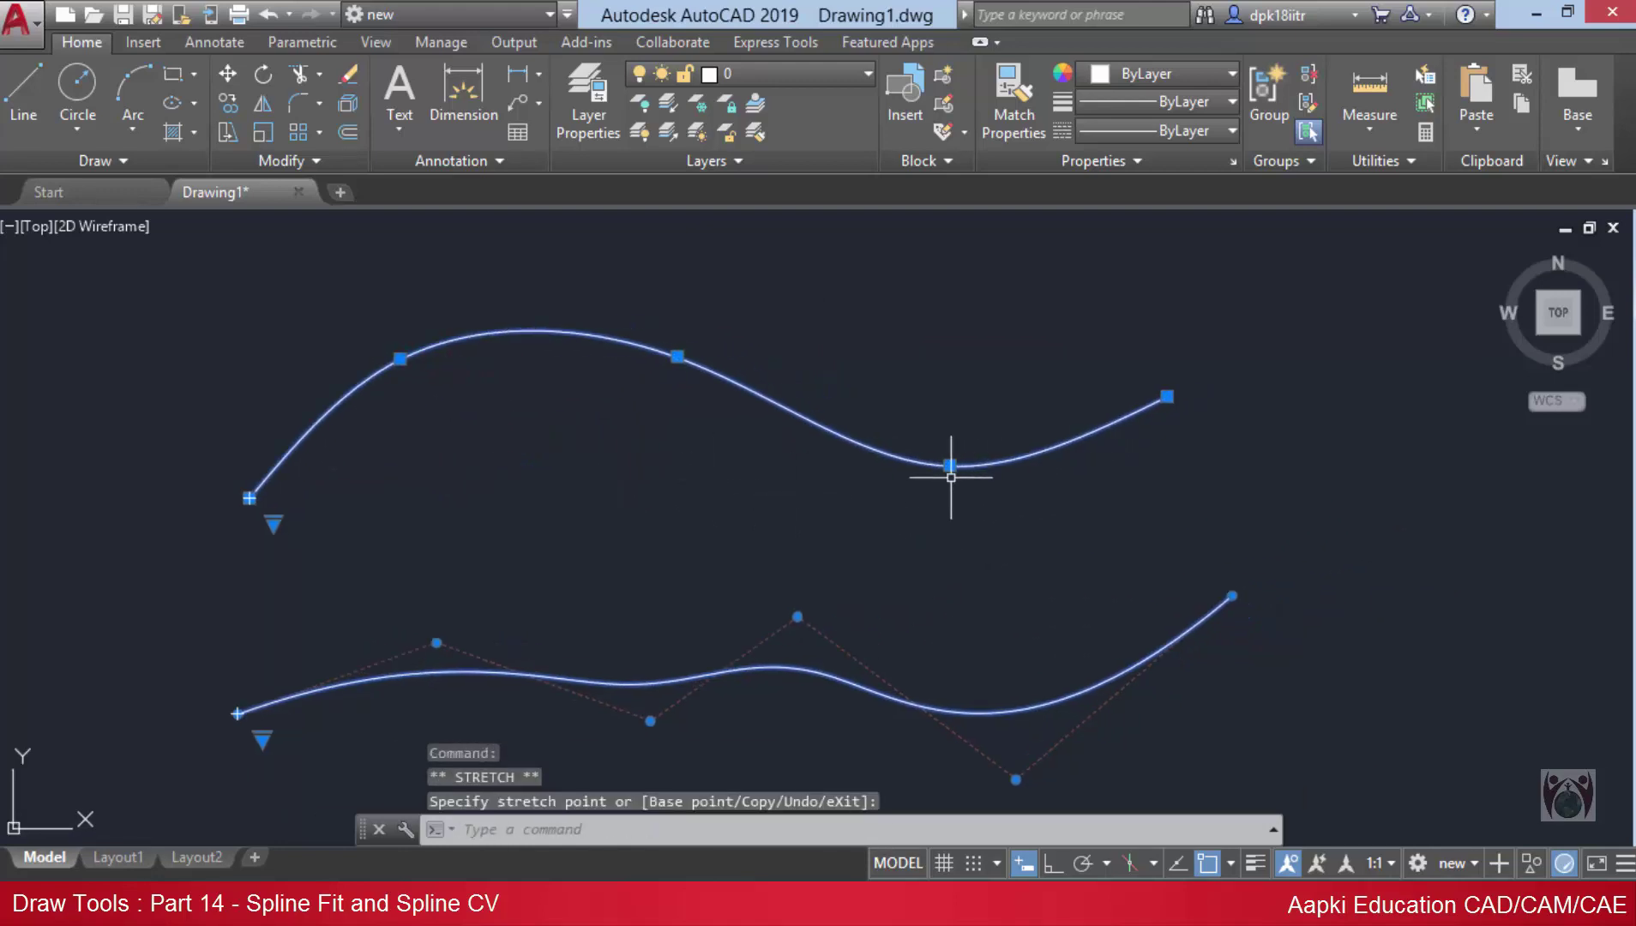
mouse_move(950, 466)
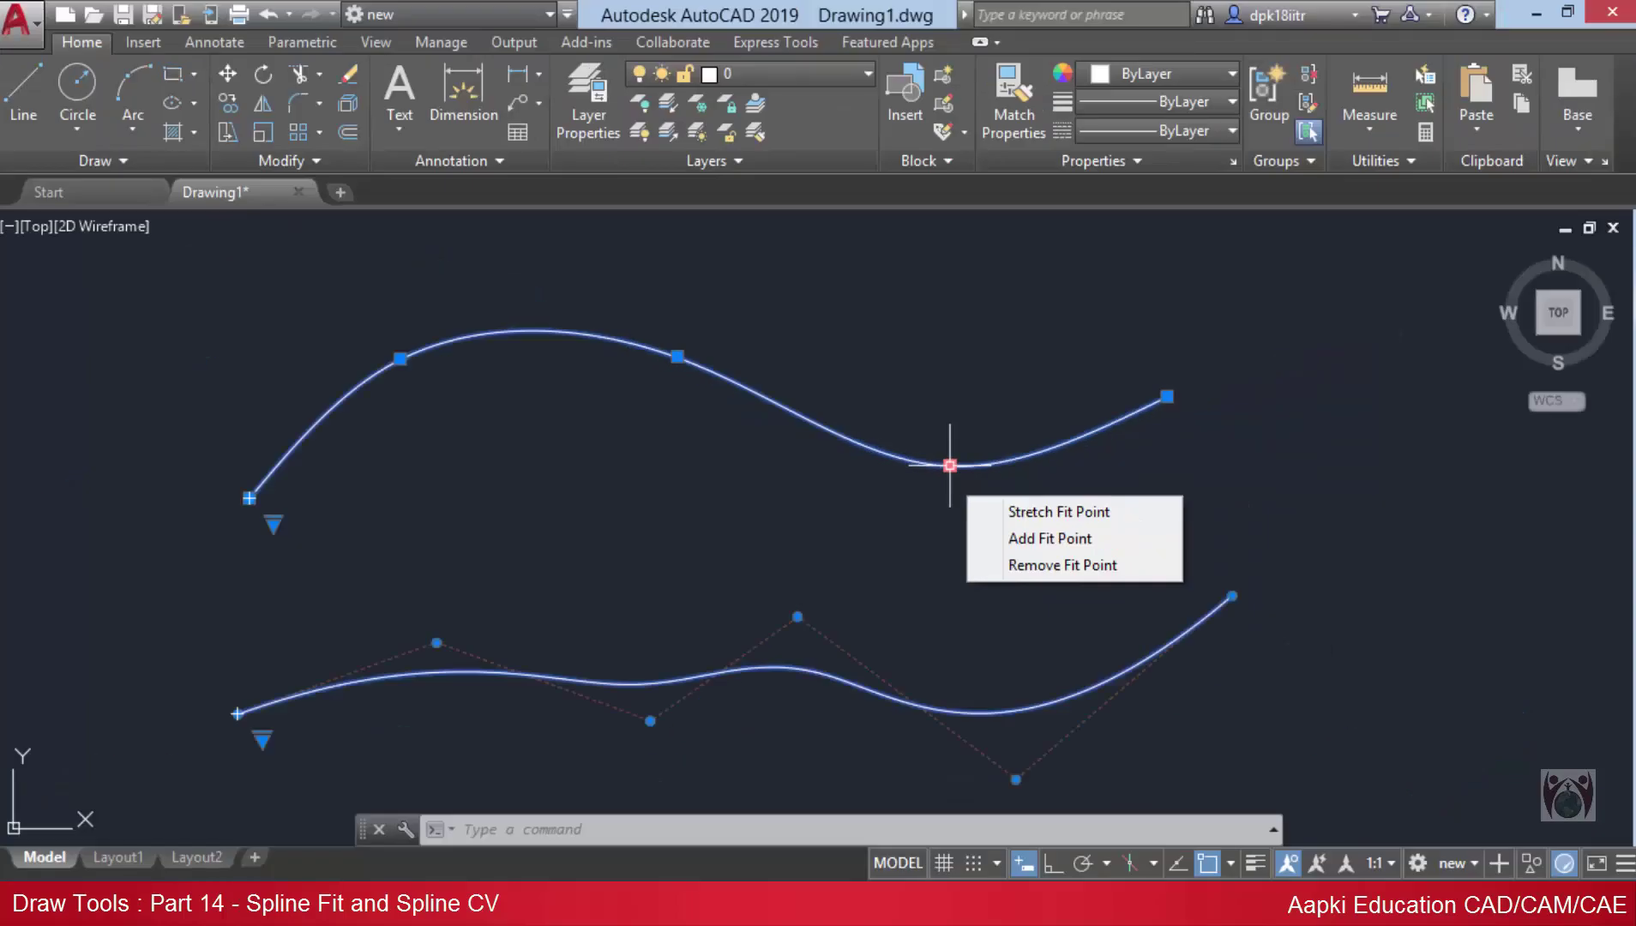
left_click(1076, 513)
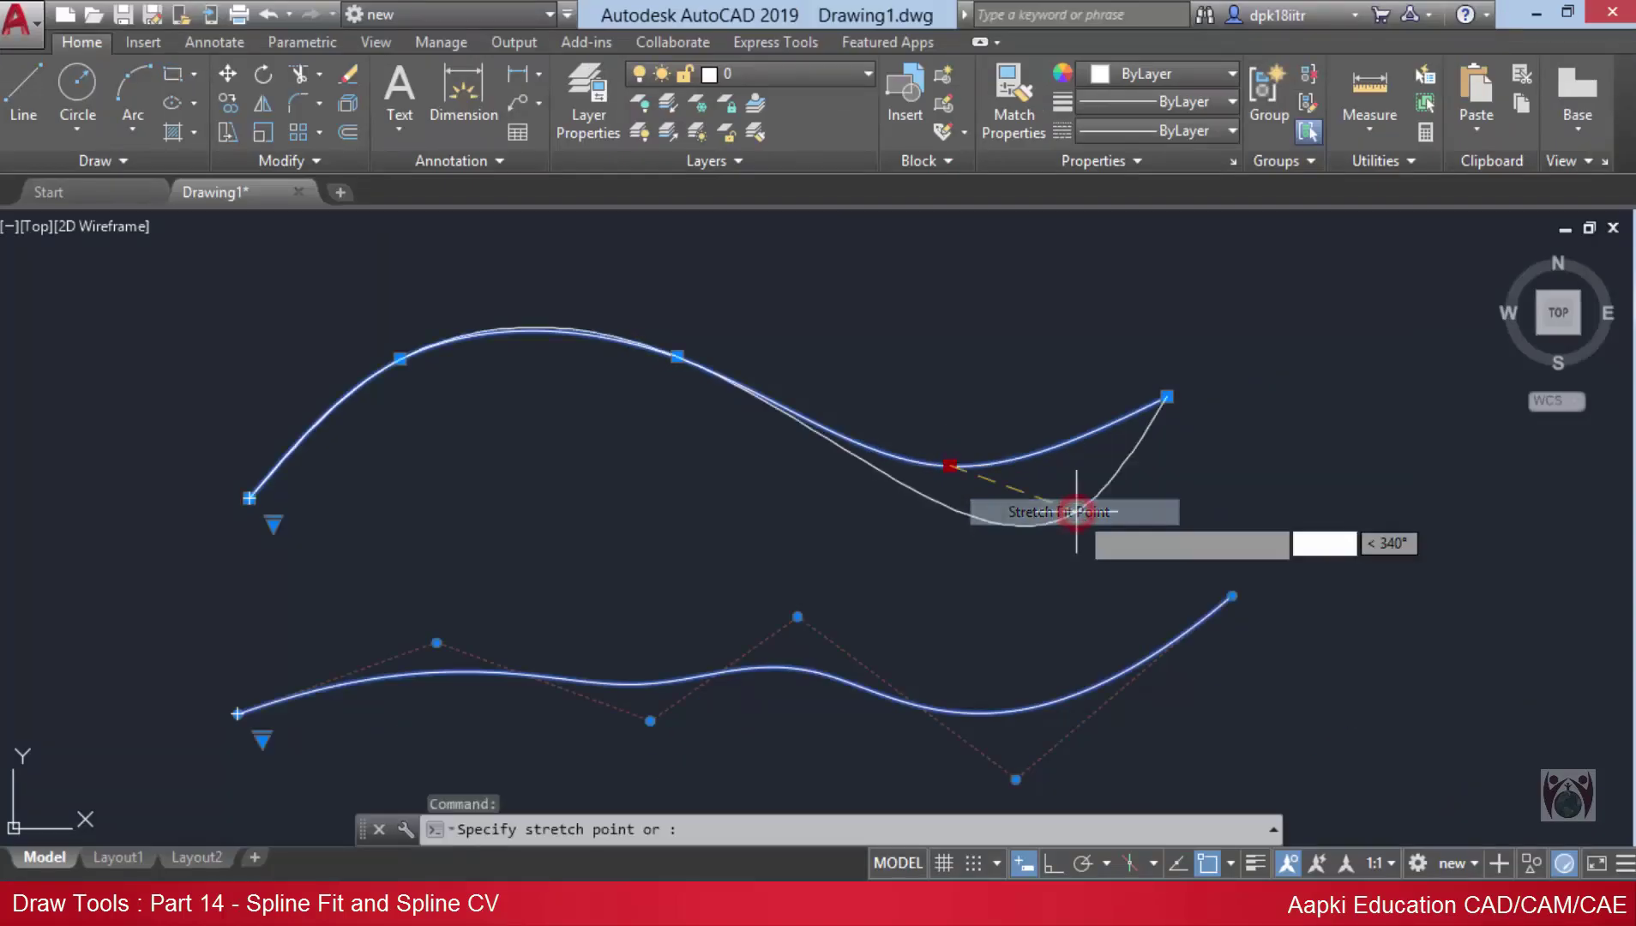
left_click(951, 508)
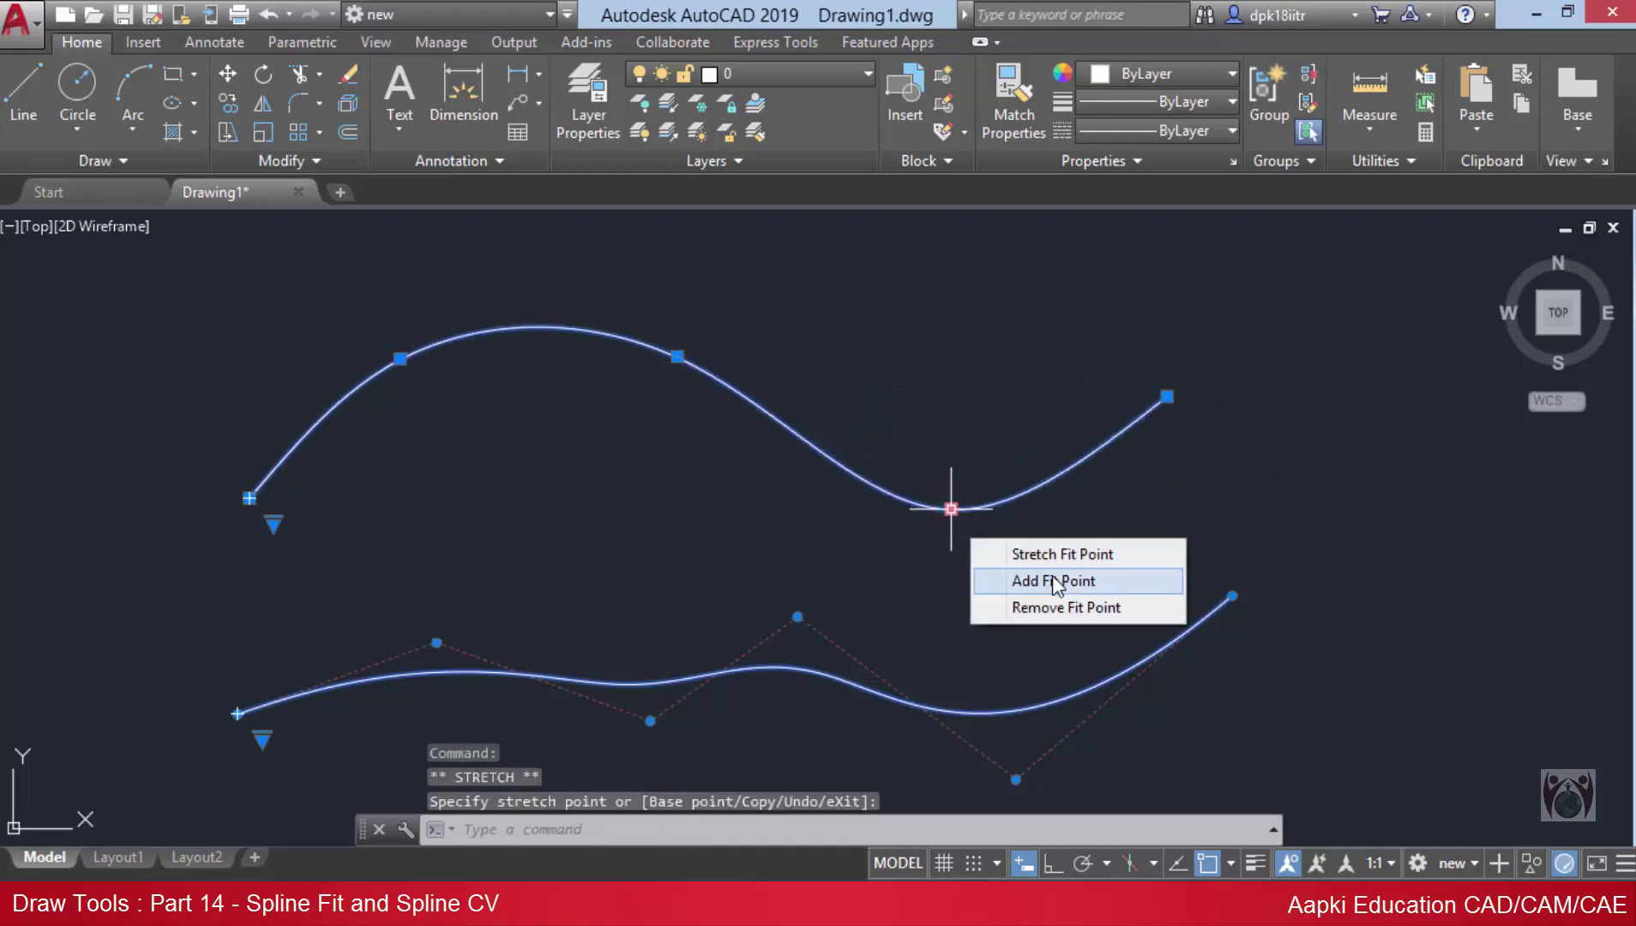
- Add new fit points to the upper spline on both sides of the dip
left_click(1054, 581)
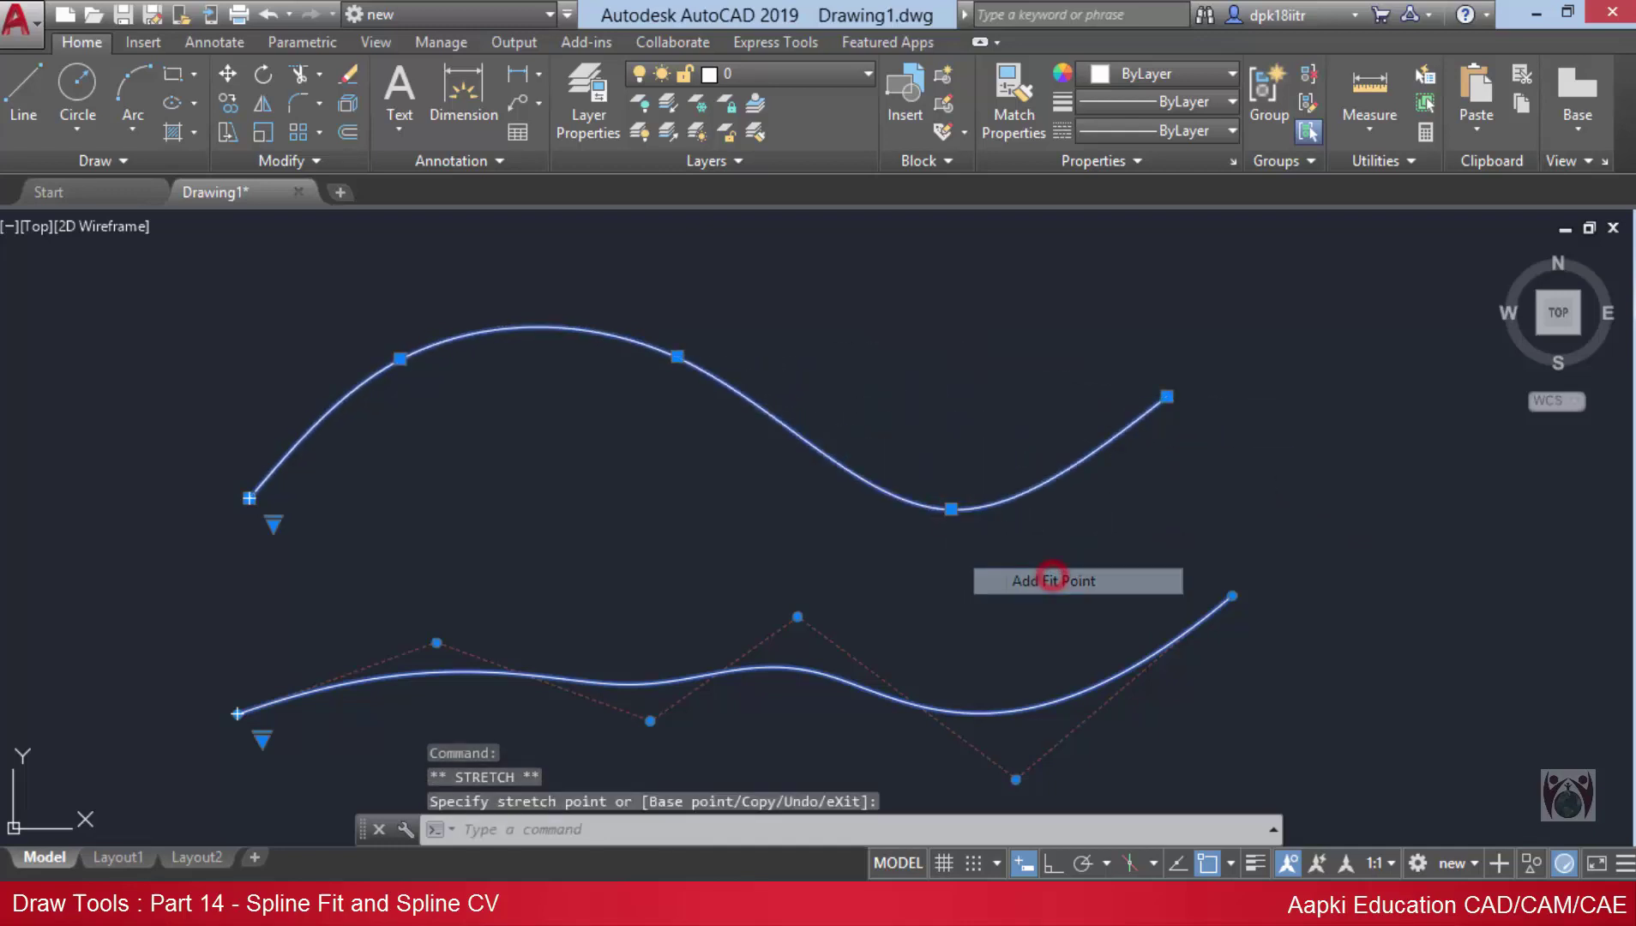
left_click(1056, 476)
scroll(1068, 504, "up", 2)
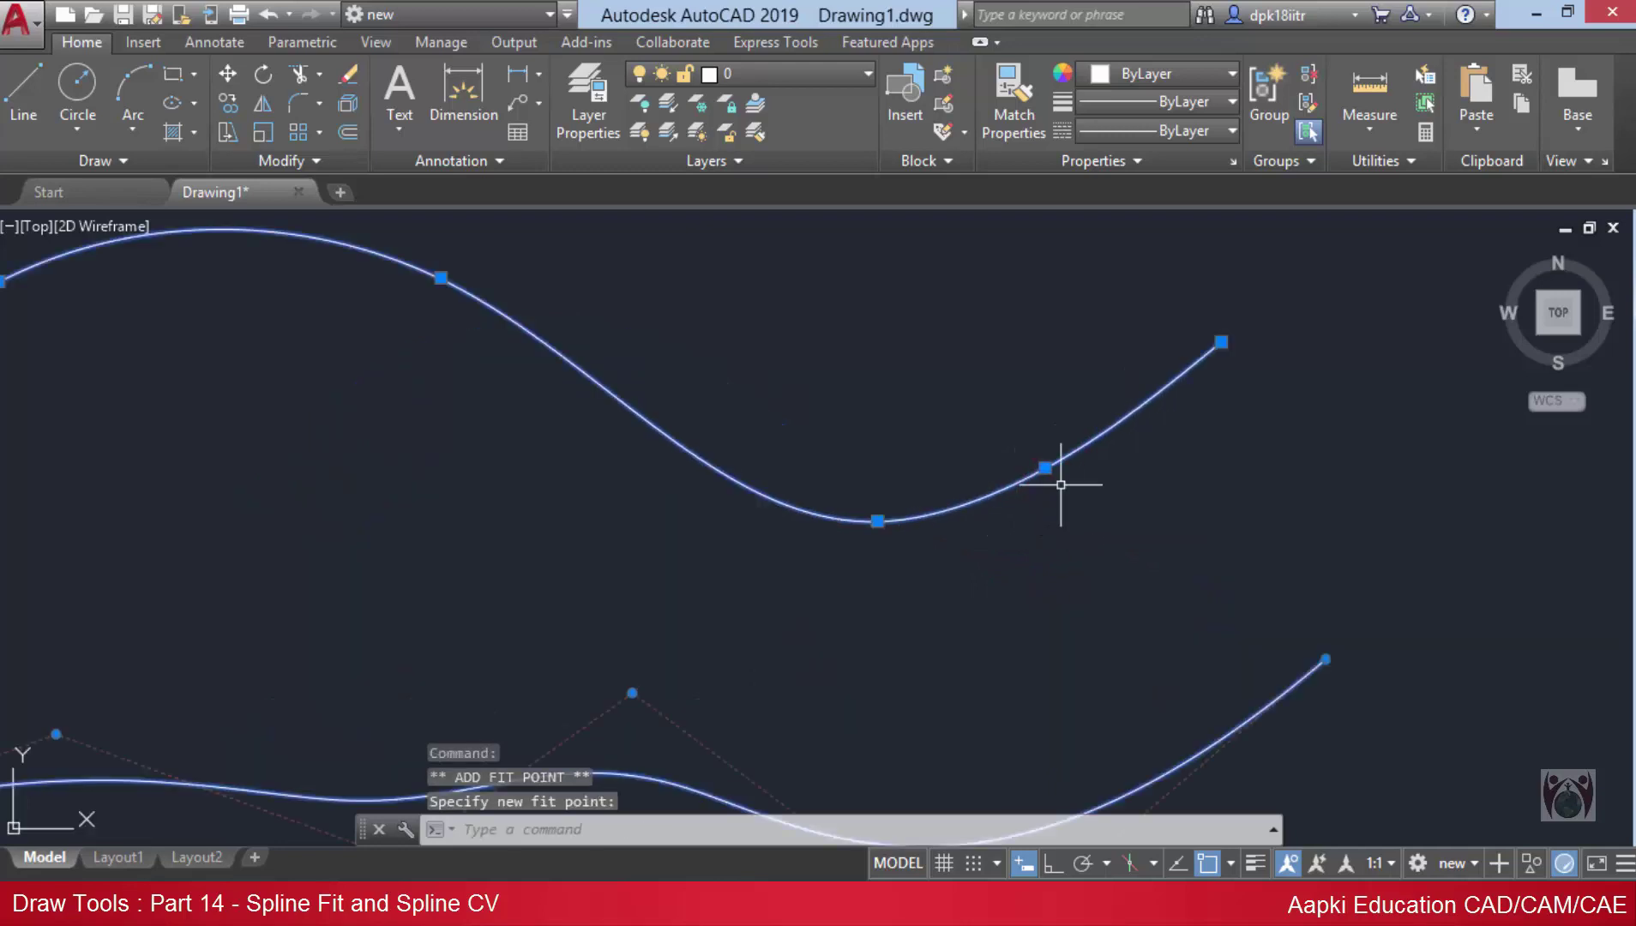
left_click(1022, 525)
middle_click_drag(963, 499, 1078, 544)
left_click(1143, 600)
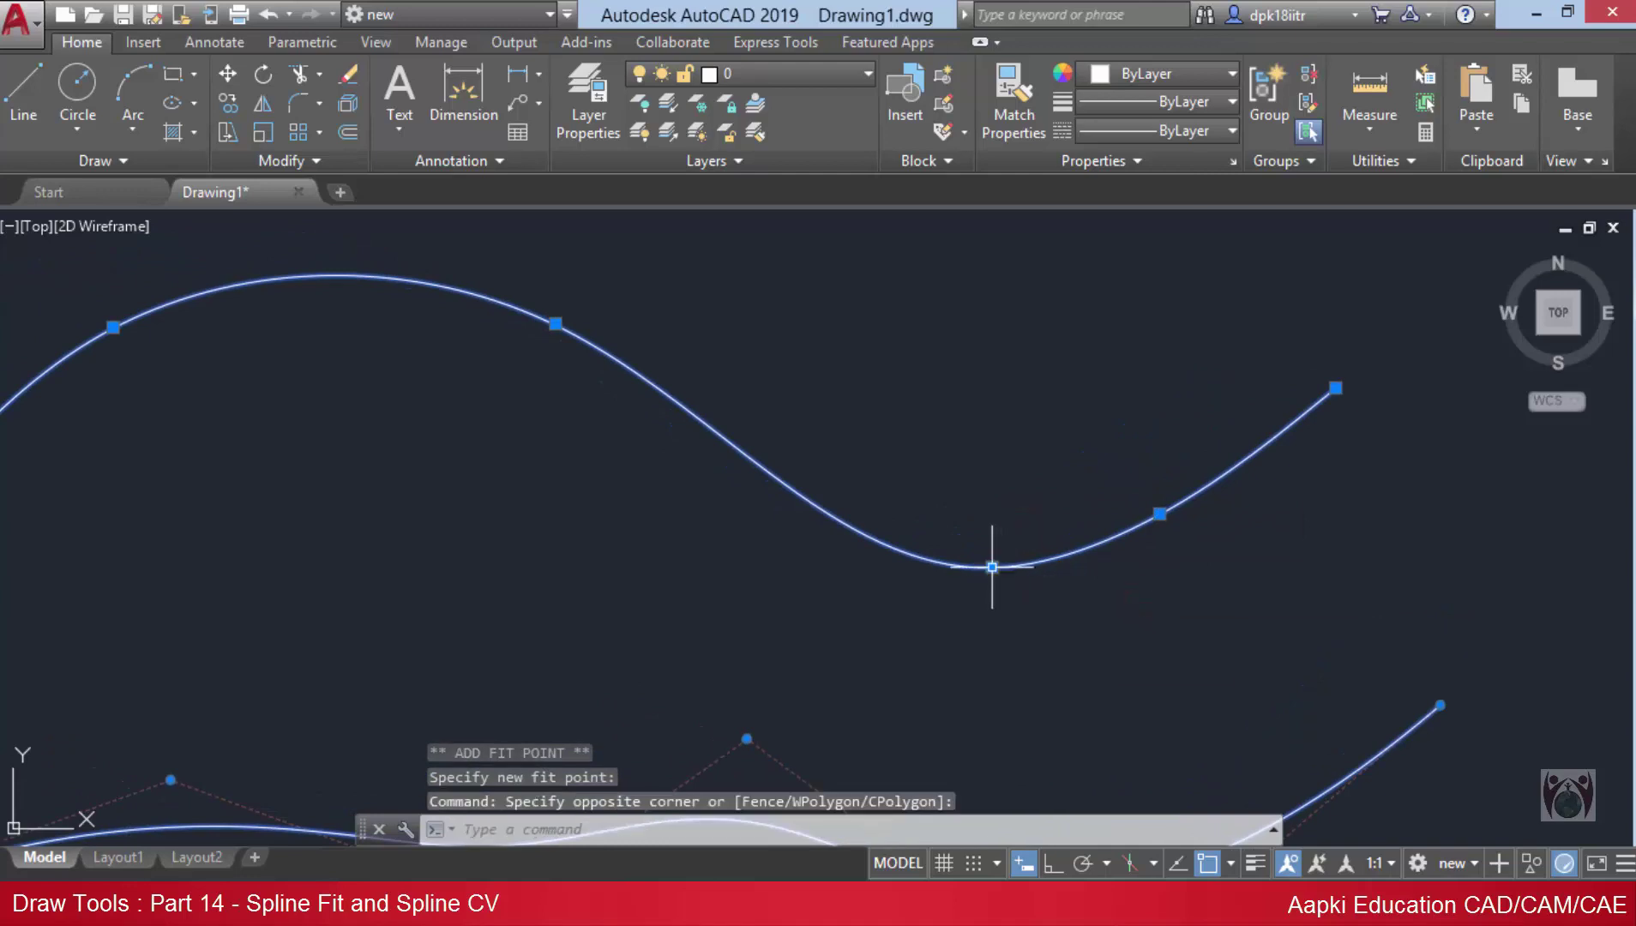
left_click(1072, 639)
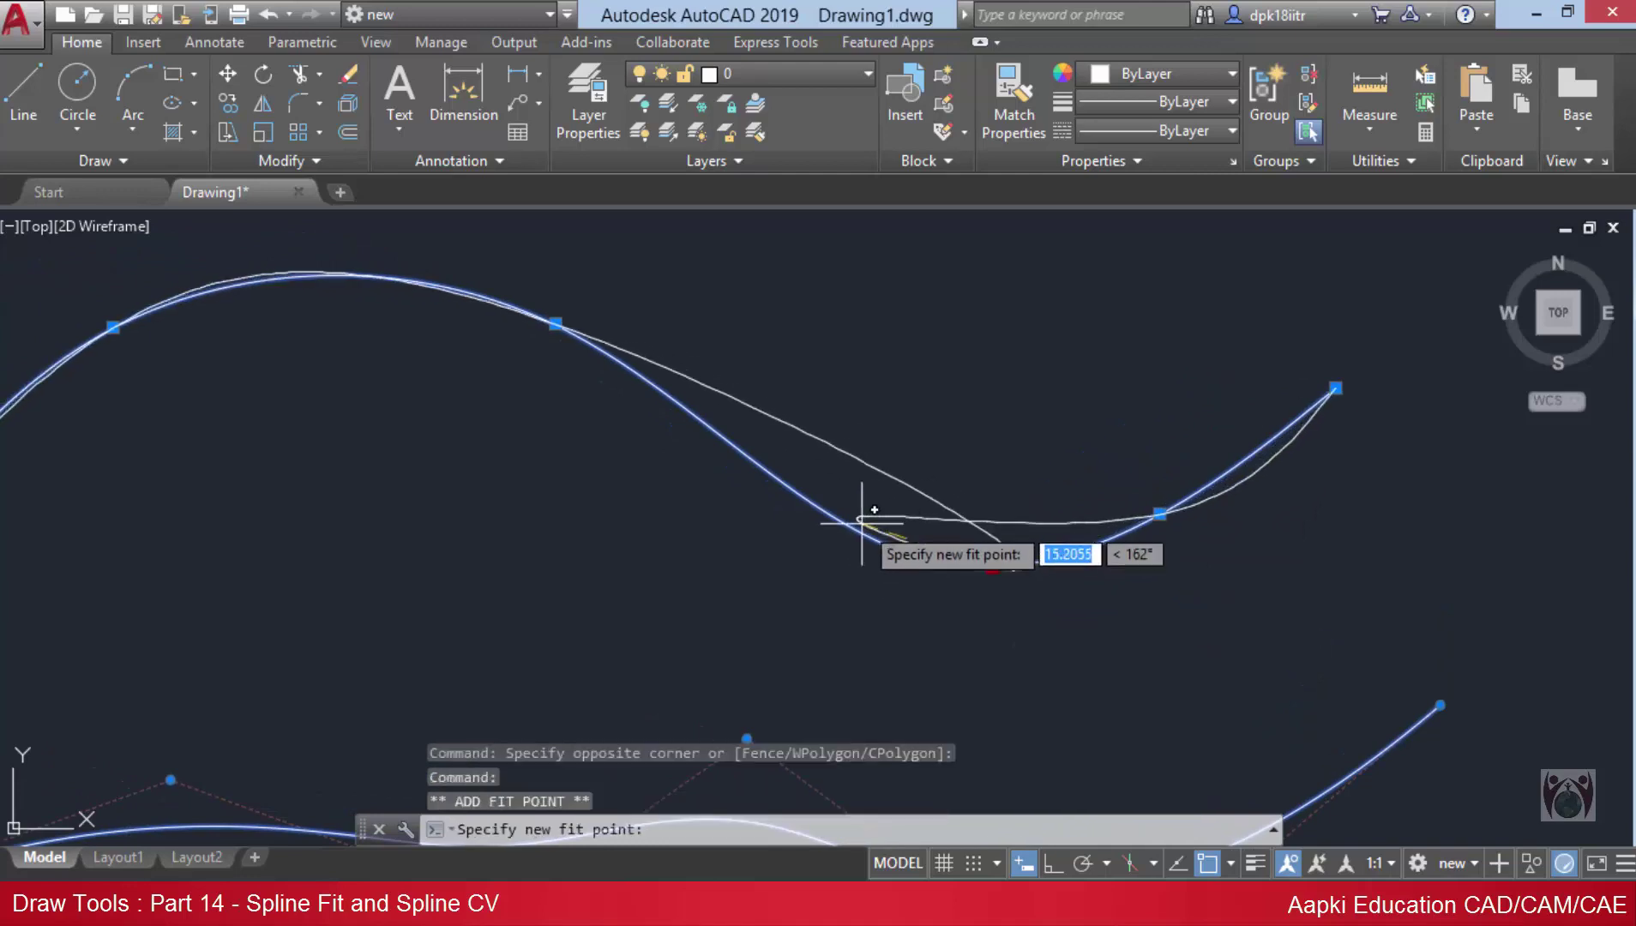
left_click(1074, 551)
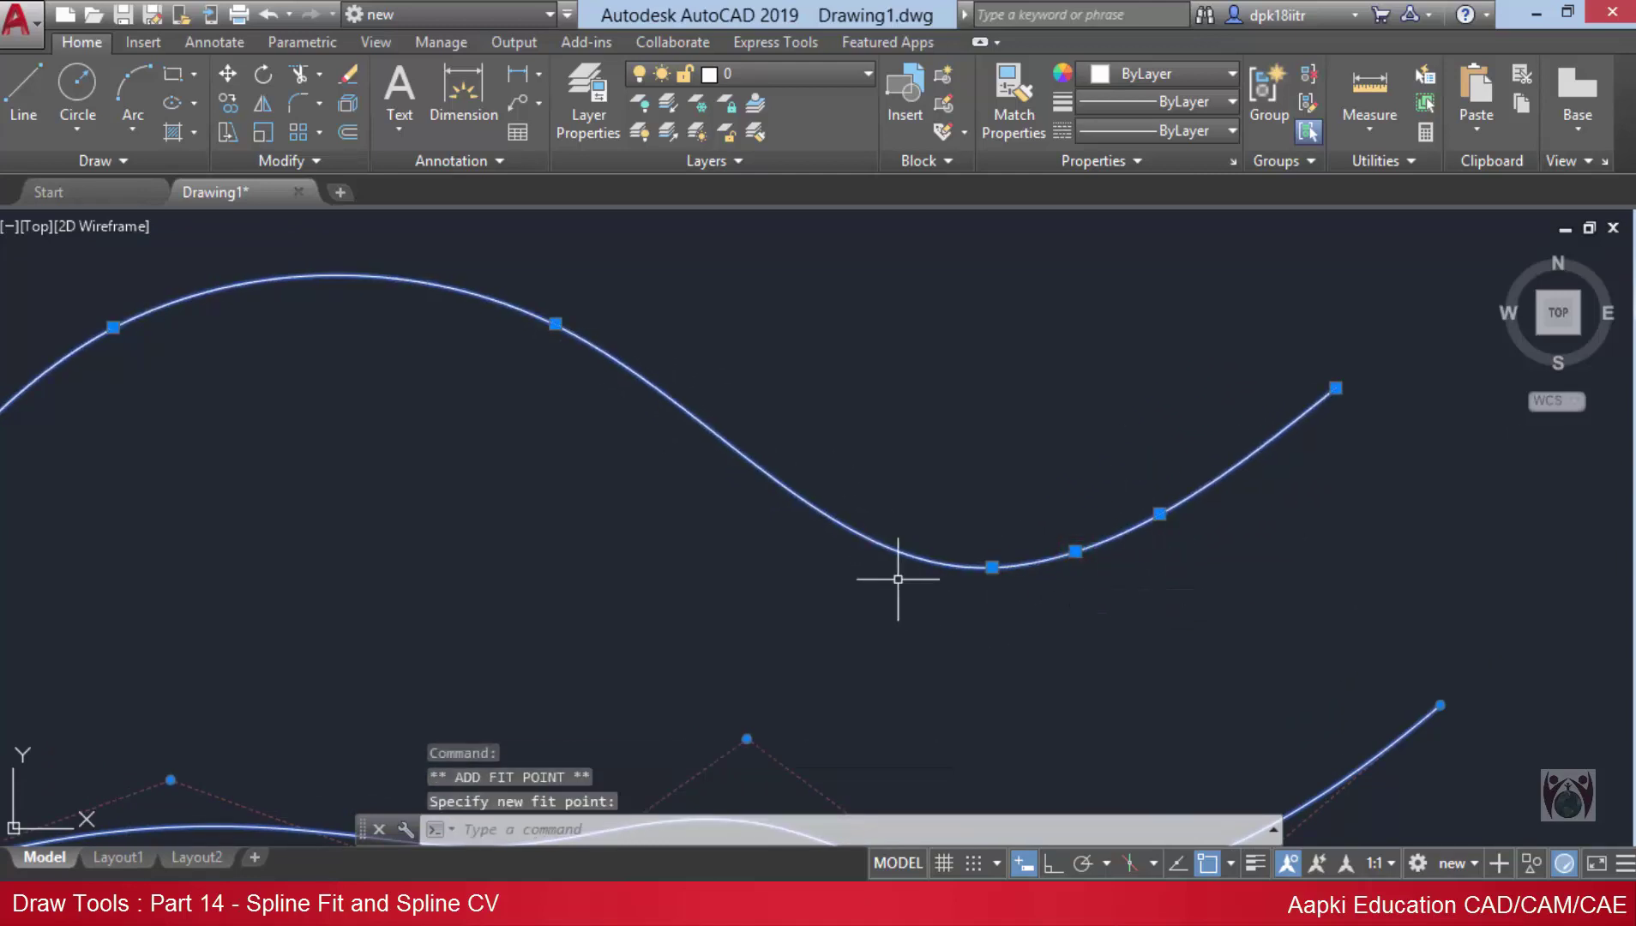
mouse_move(556, 325)
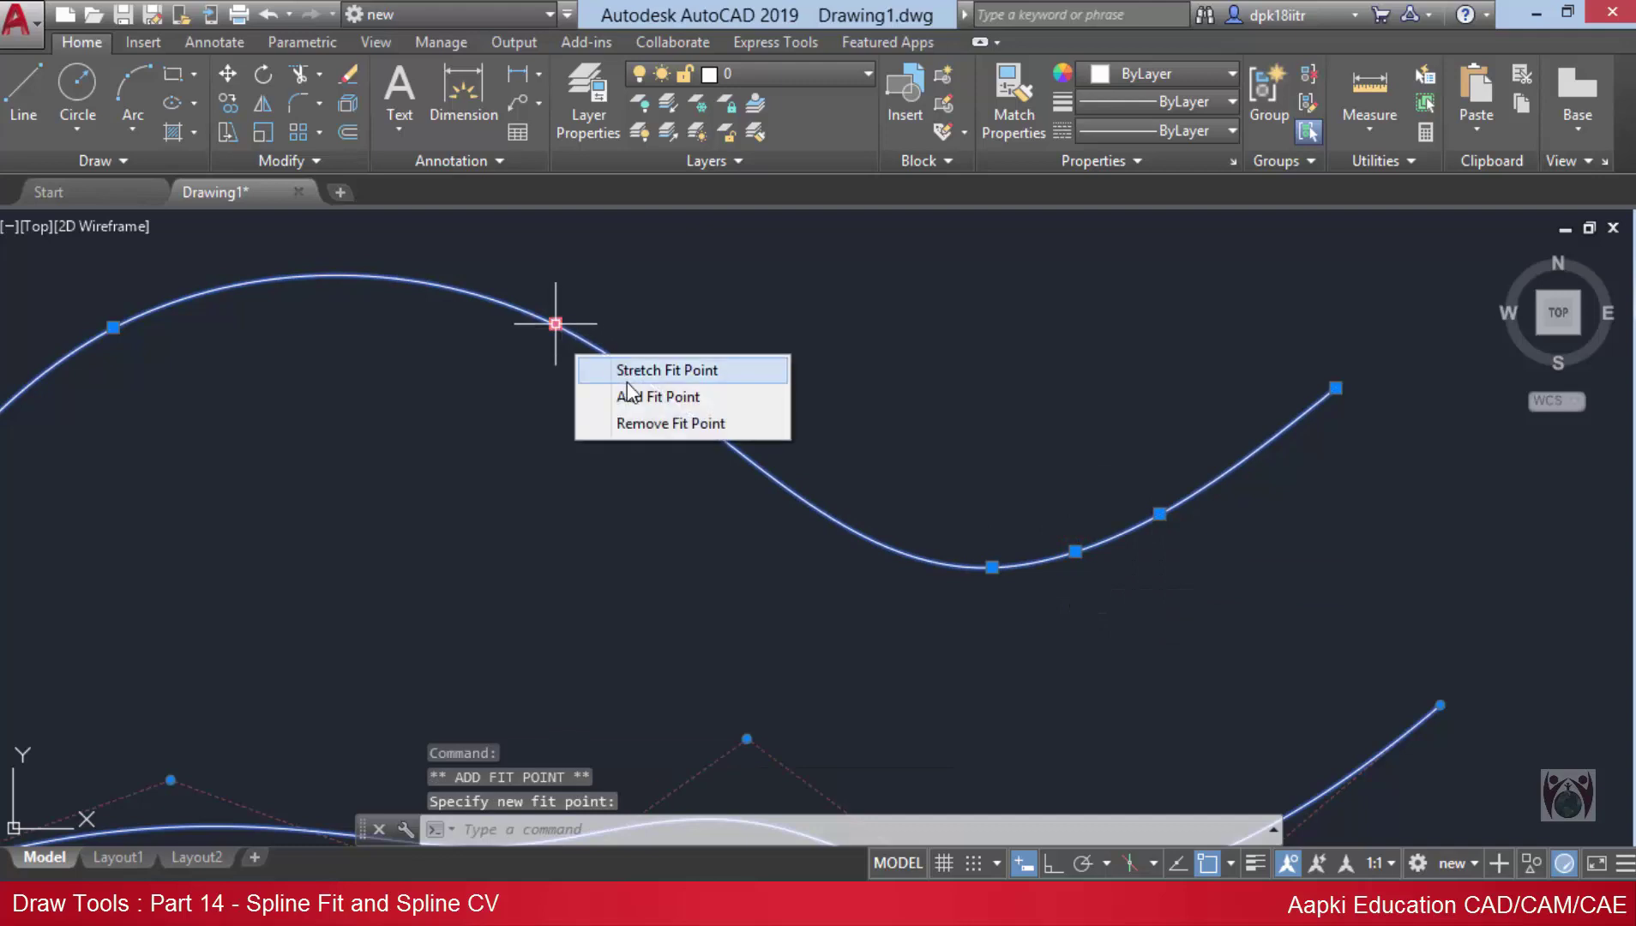
- Add two more fit points along the upper spline's descending slope
left_click(659, 400)
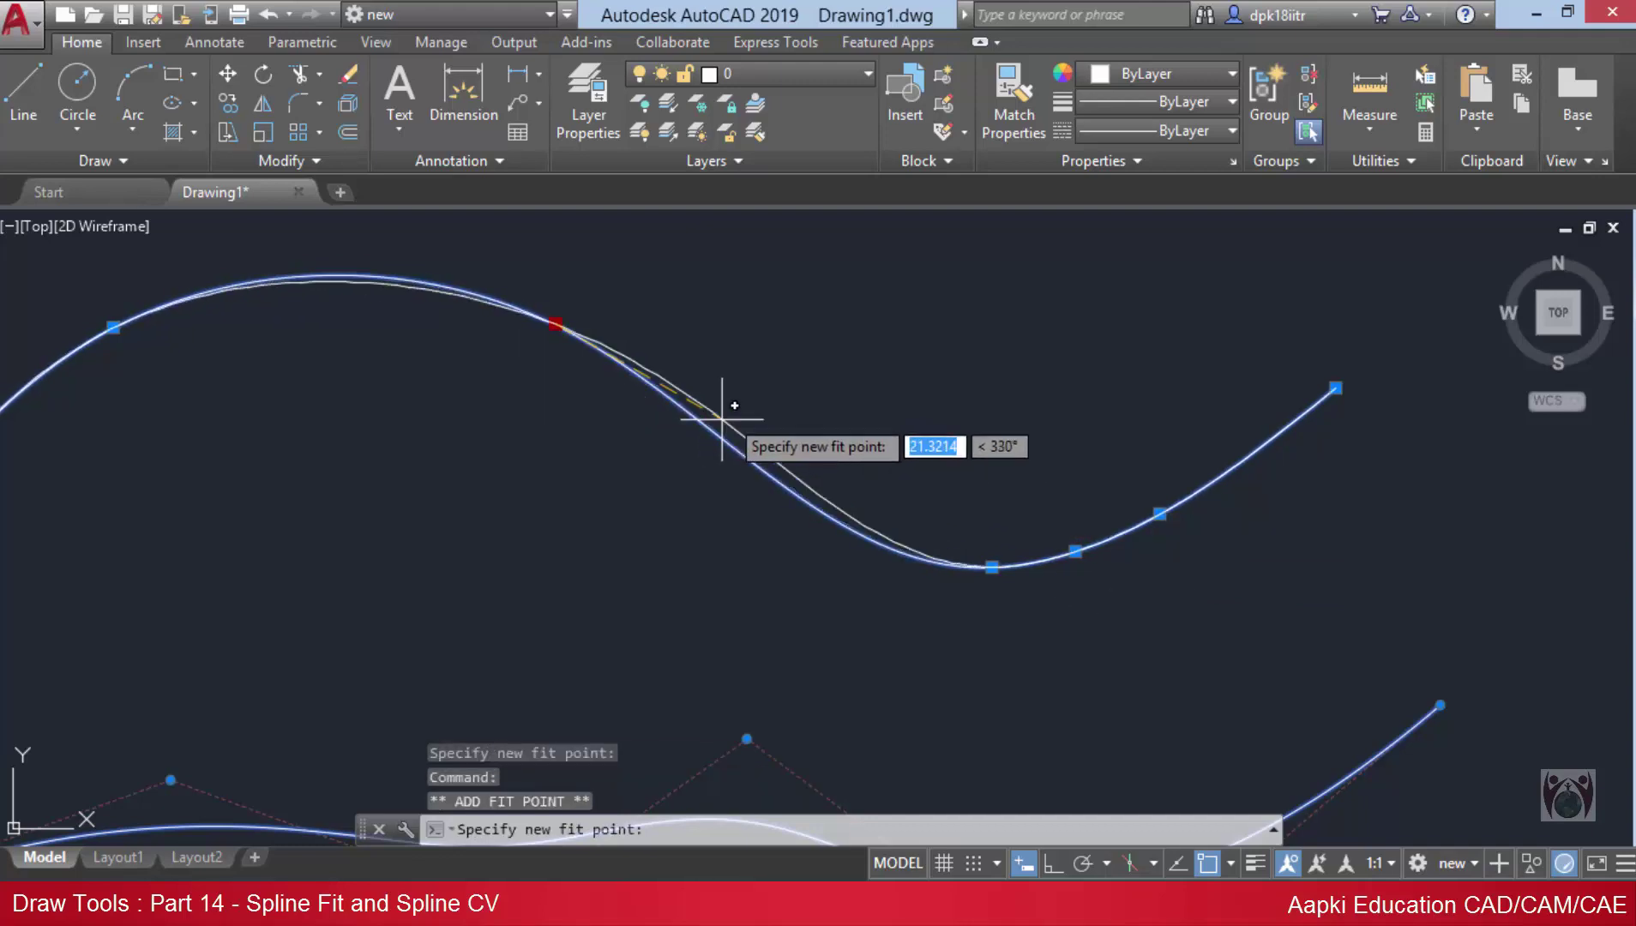
left_click(732, 408)
middle_click_drag(637, 415, 758, 475)
left_click(760, 422)
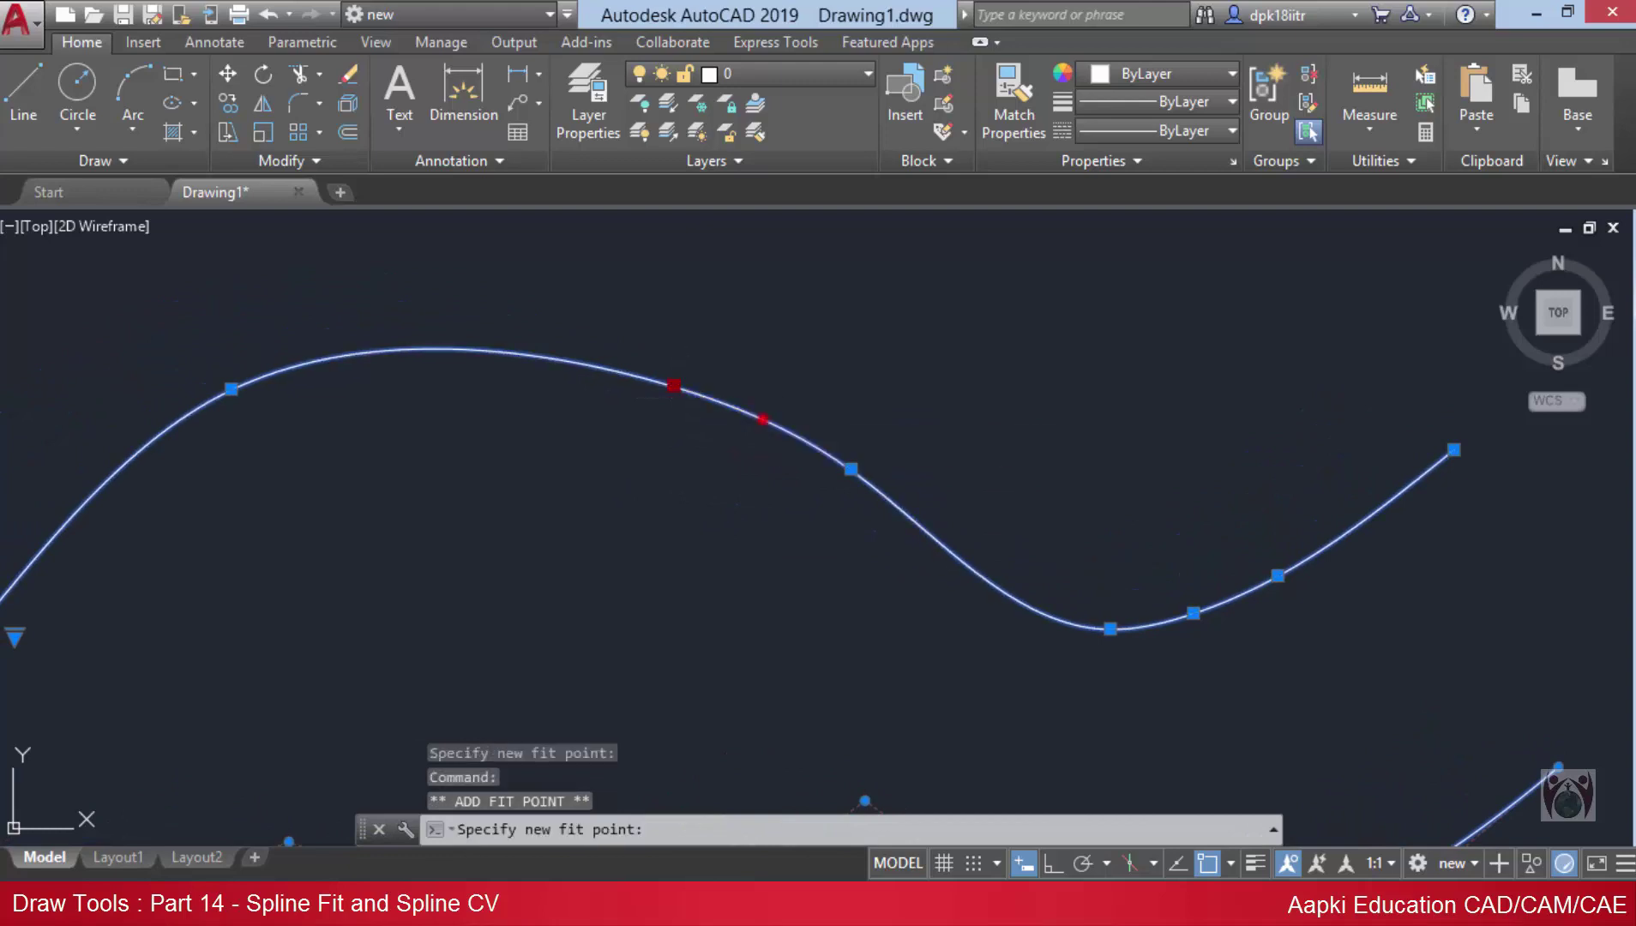
middle_click_drag(869, 574, 825, 546)
- Pull a newly added fit point down to form a kink in the middle
left_click(726, 388)
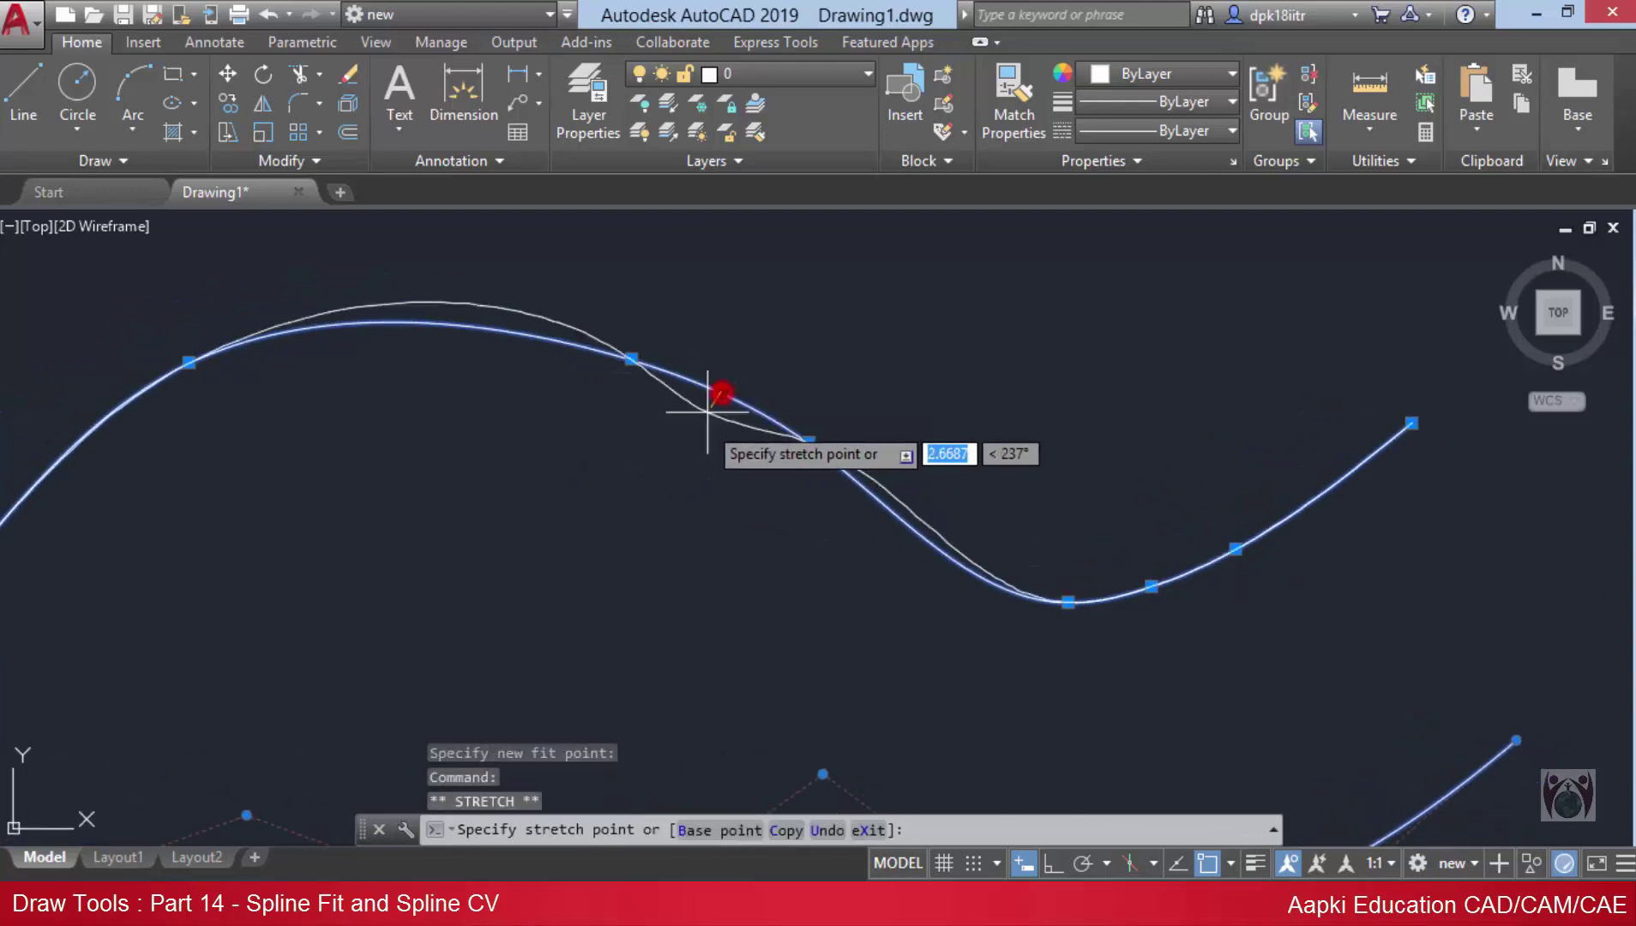
left_click(694, 442)
scroll(858, 431, "down", 2)
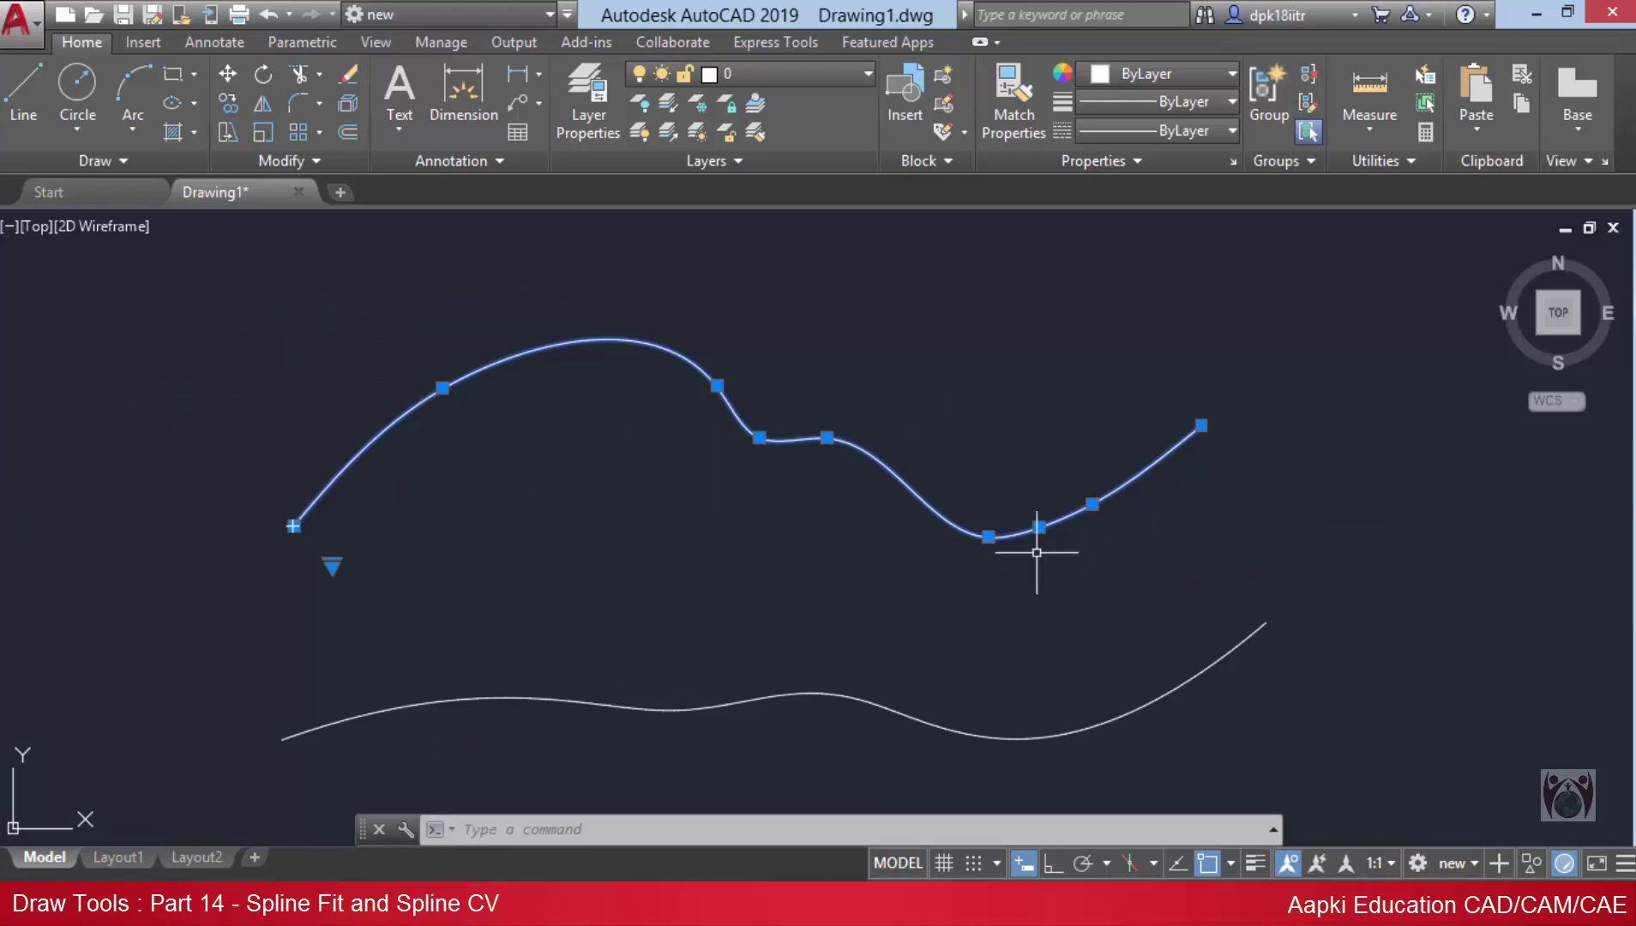
scroll(881, 463, "up", 4)
middle_click_drag(735, 427, 693, 425)
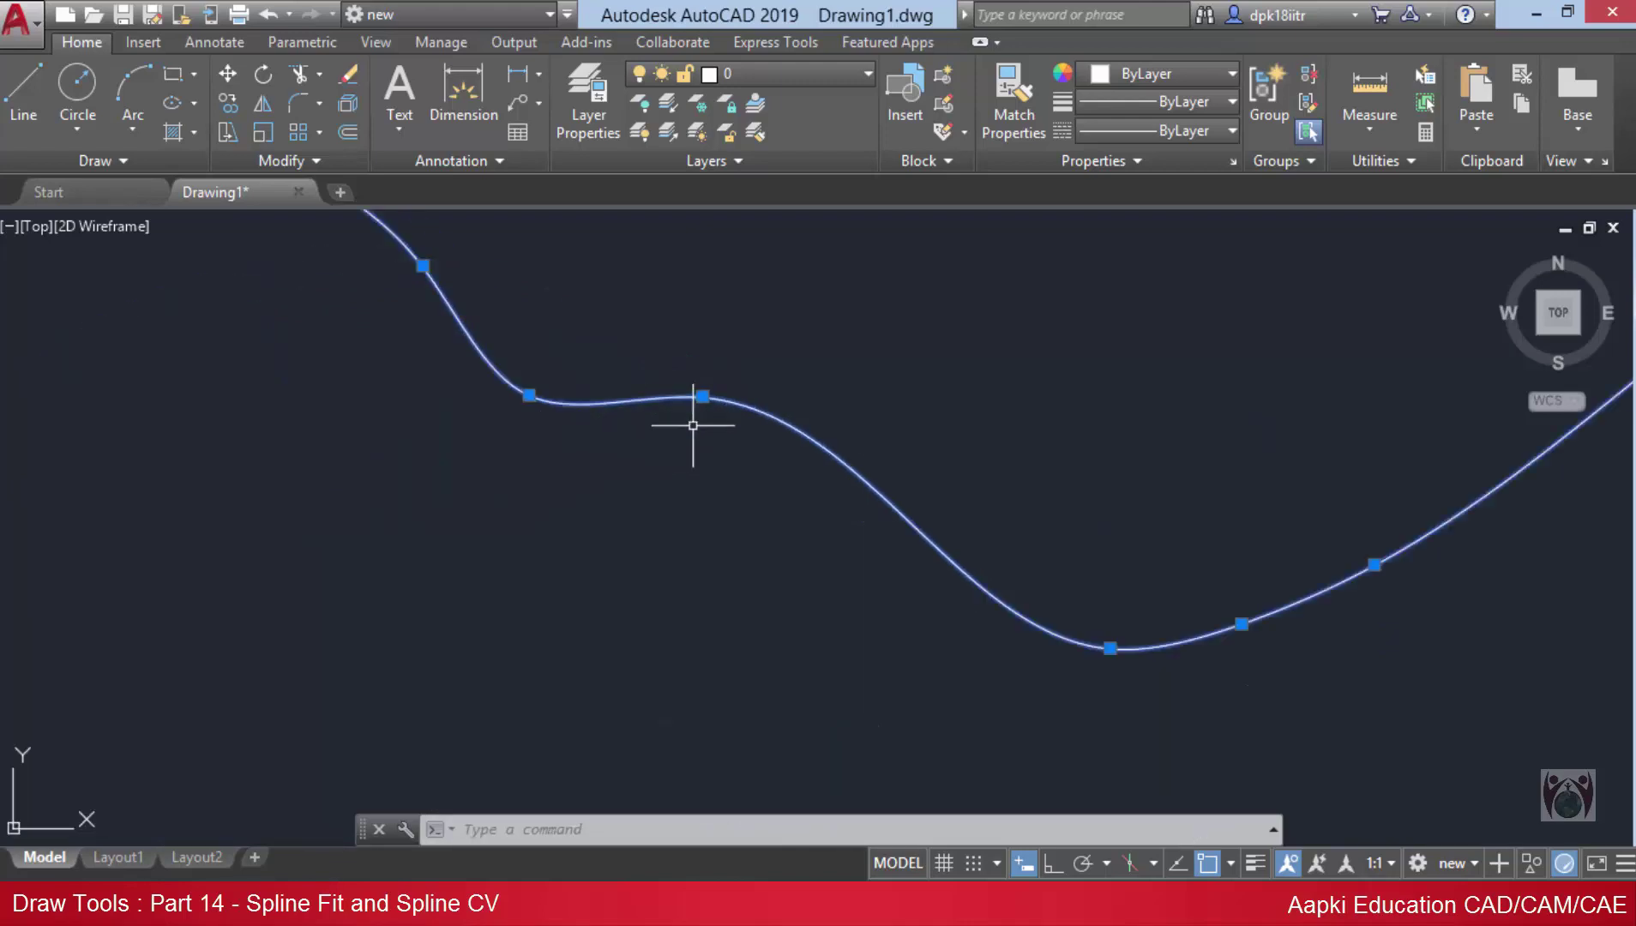
mouse_move(701, 398)
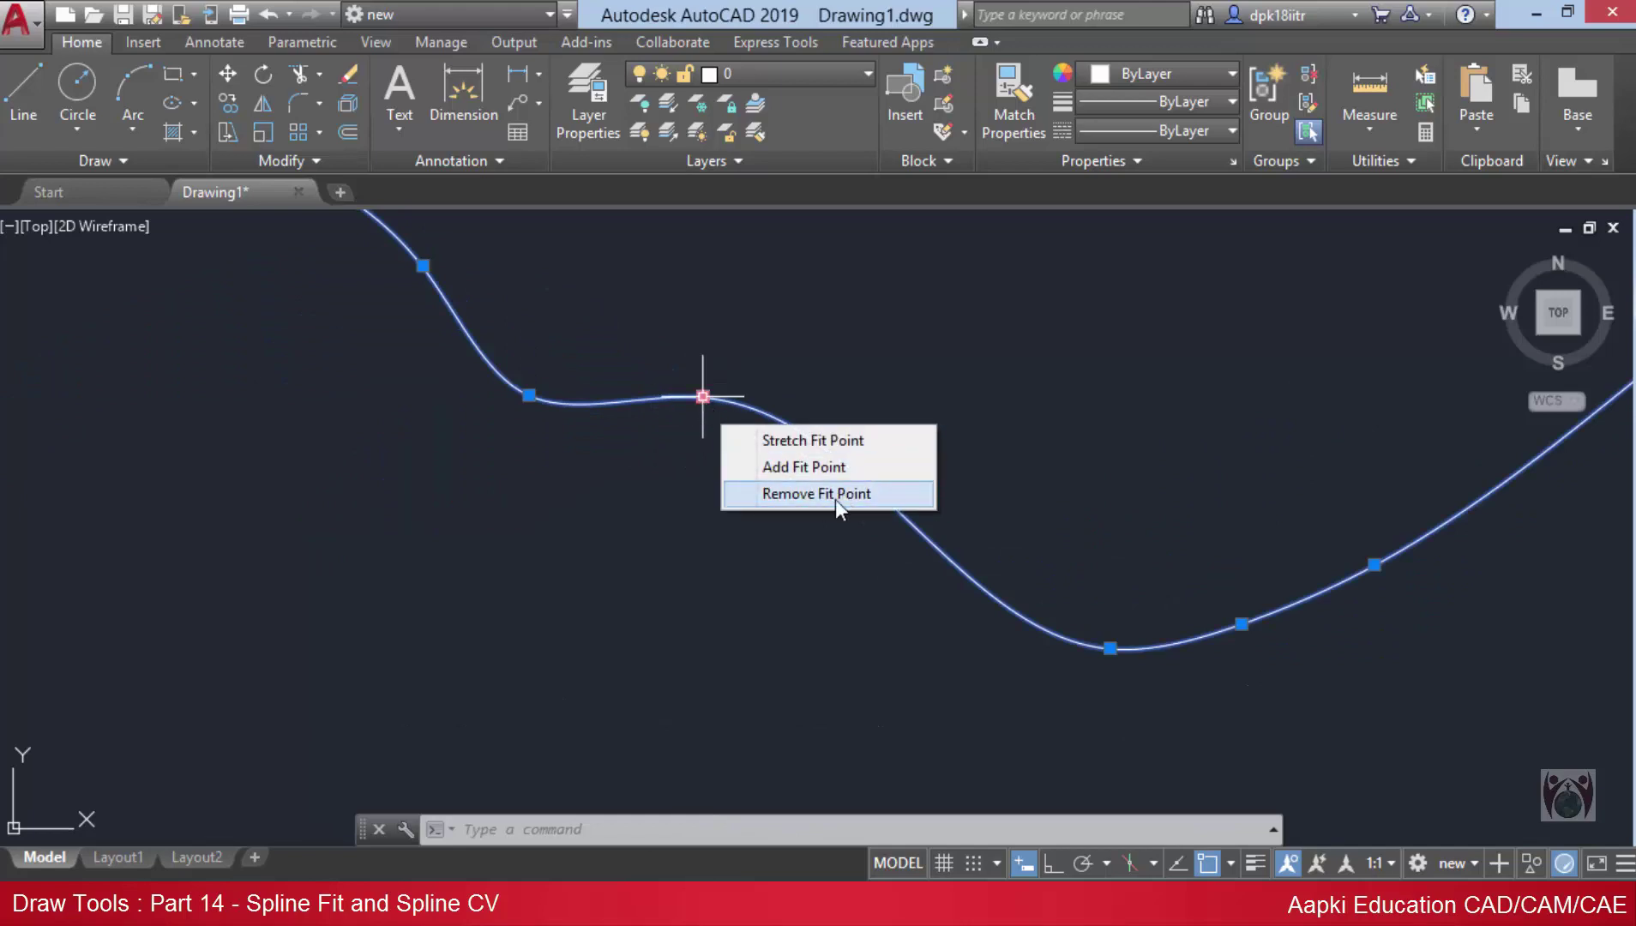
- Remove the fit points in the flat middle section and at the bottom of the dip
left_click(831, 494)
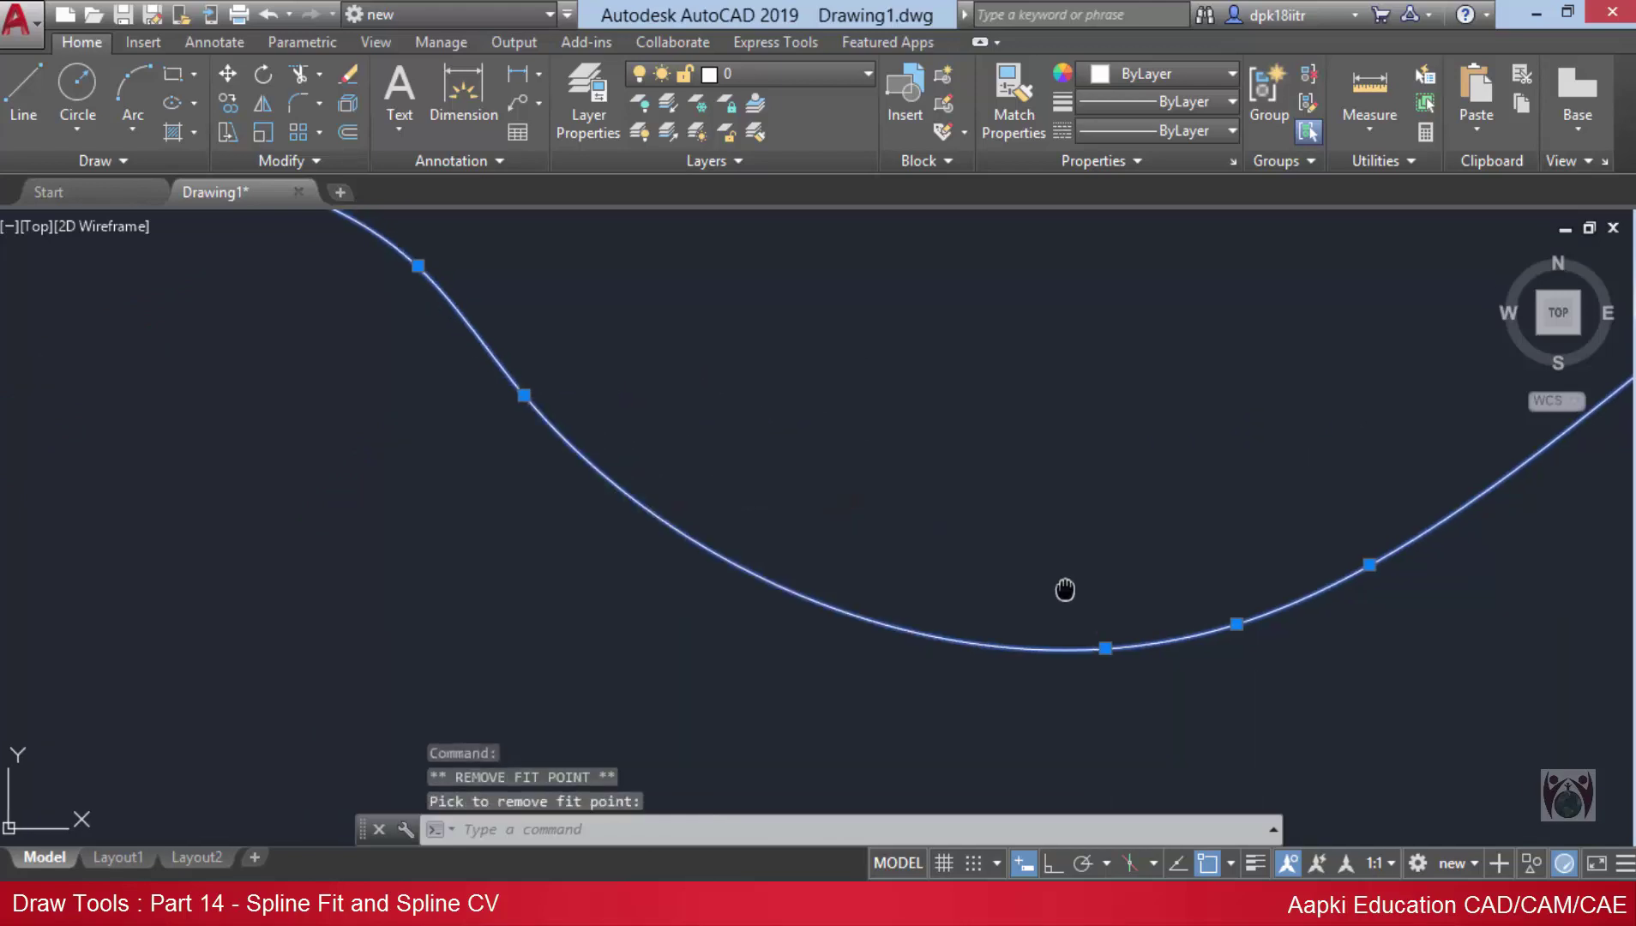
middle_click_drag(1093, 591, 863, 527)
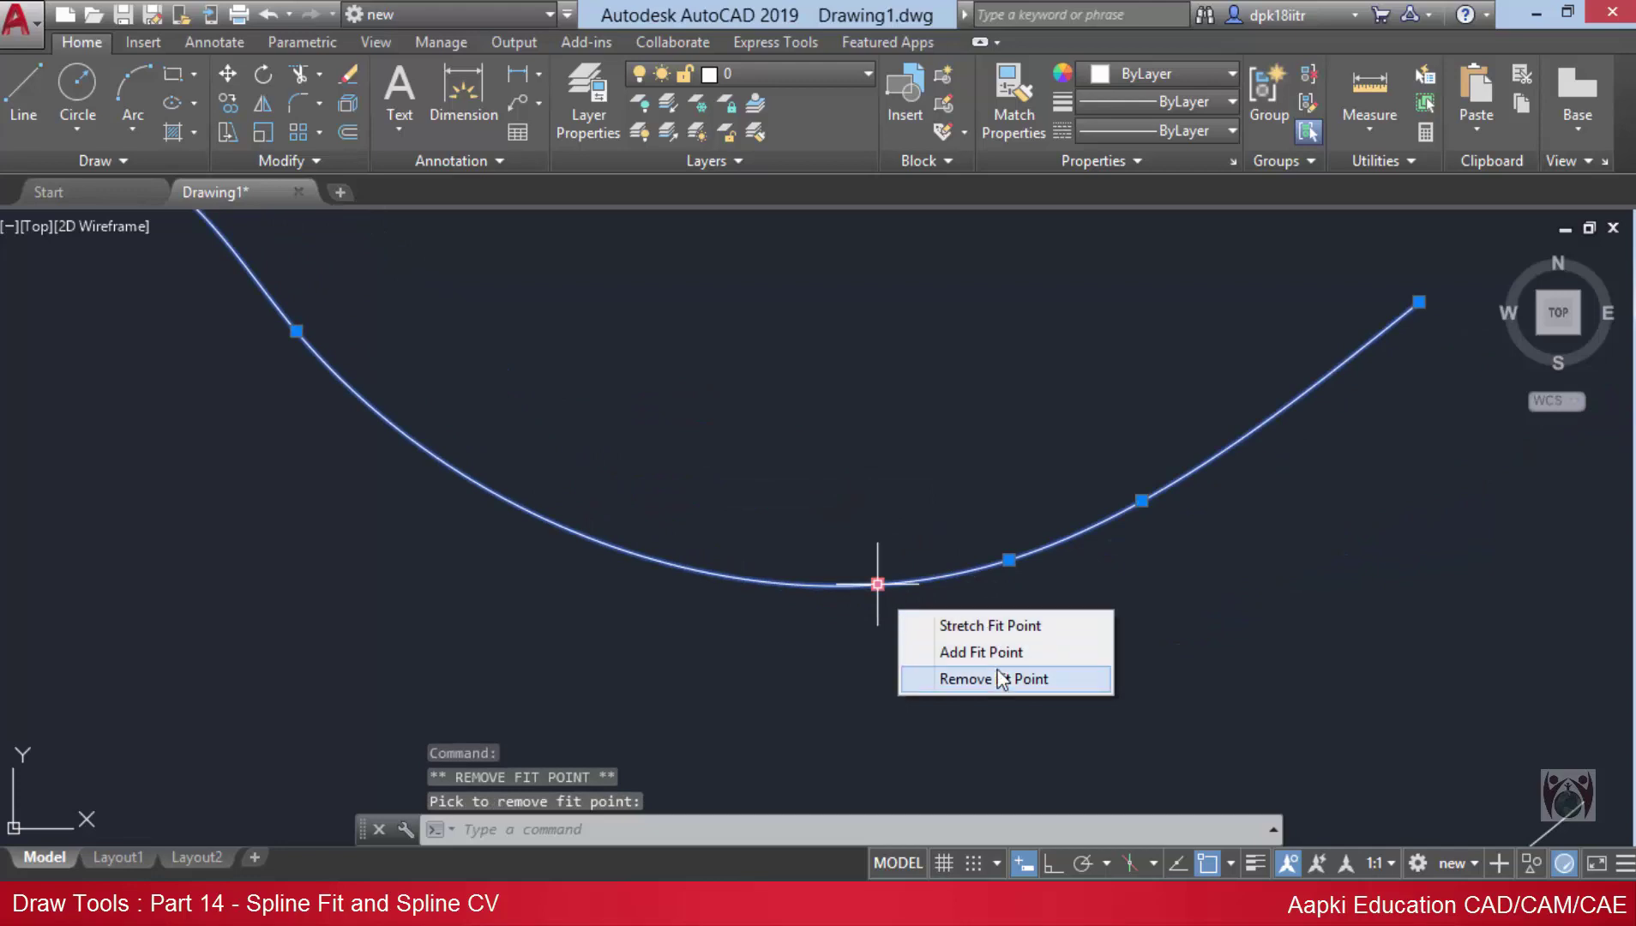
left_click(962, 678)
scroll(830, 438, "down", 2)
scroll(830, 438, "down", 3)
middle_click_drag(822, 574, 821, 522)
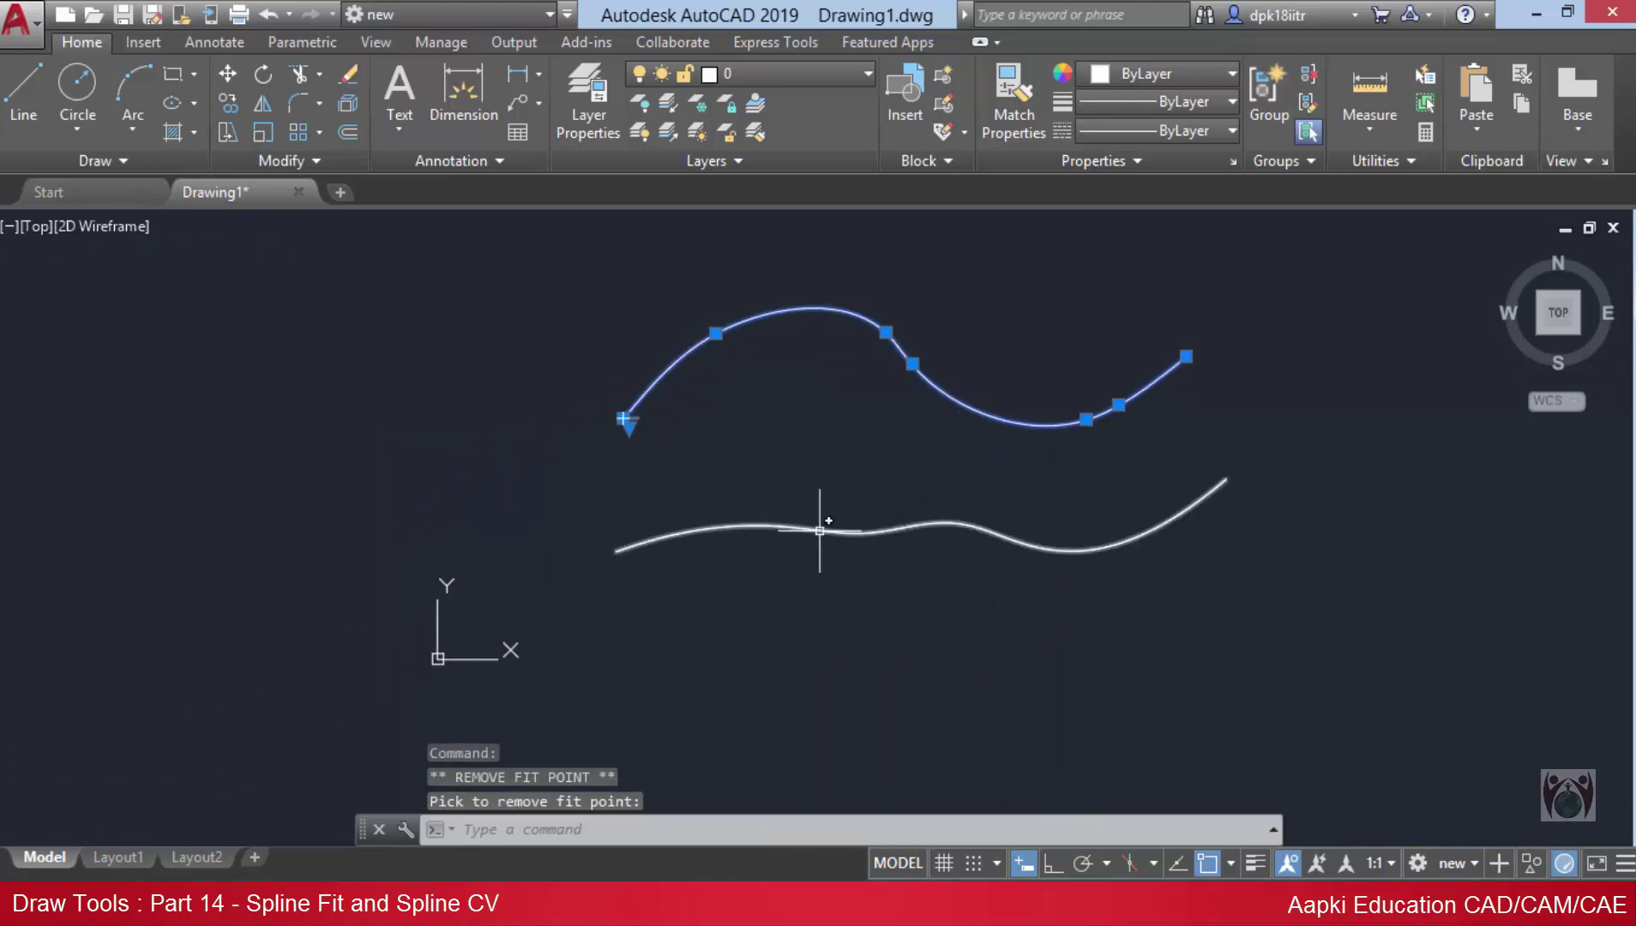
- Window-select the lower control-vertex spline to show its vertices
scroll(821, 522, "up", 2)
left_click(861, 542)
left_click(887, 566)
- Stretch one of the lower spline's control vertices to reshape the curve
scroll(778, 547, "up", 2)
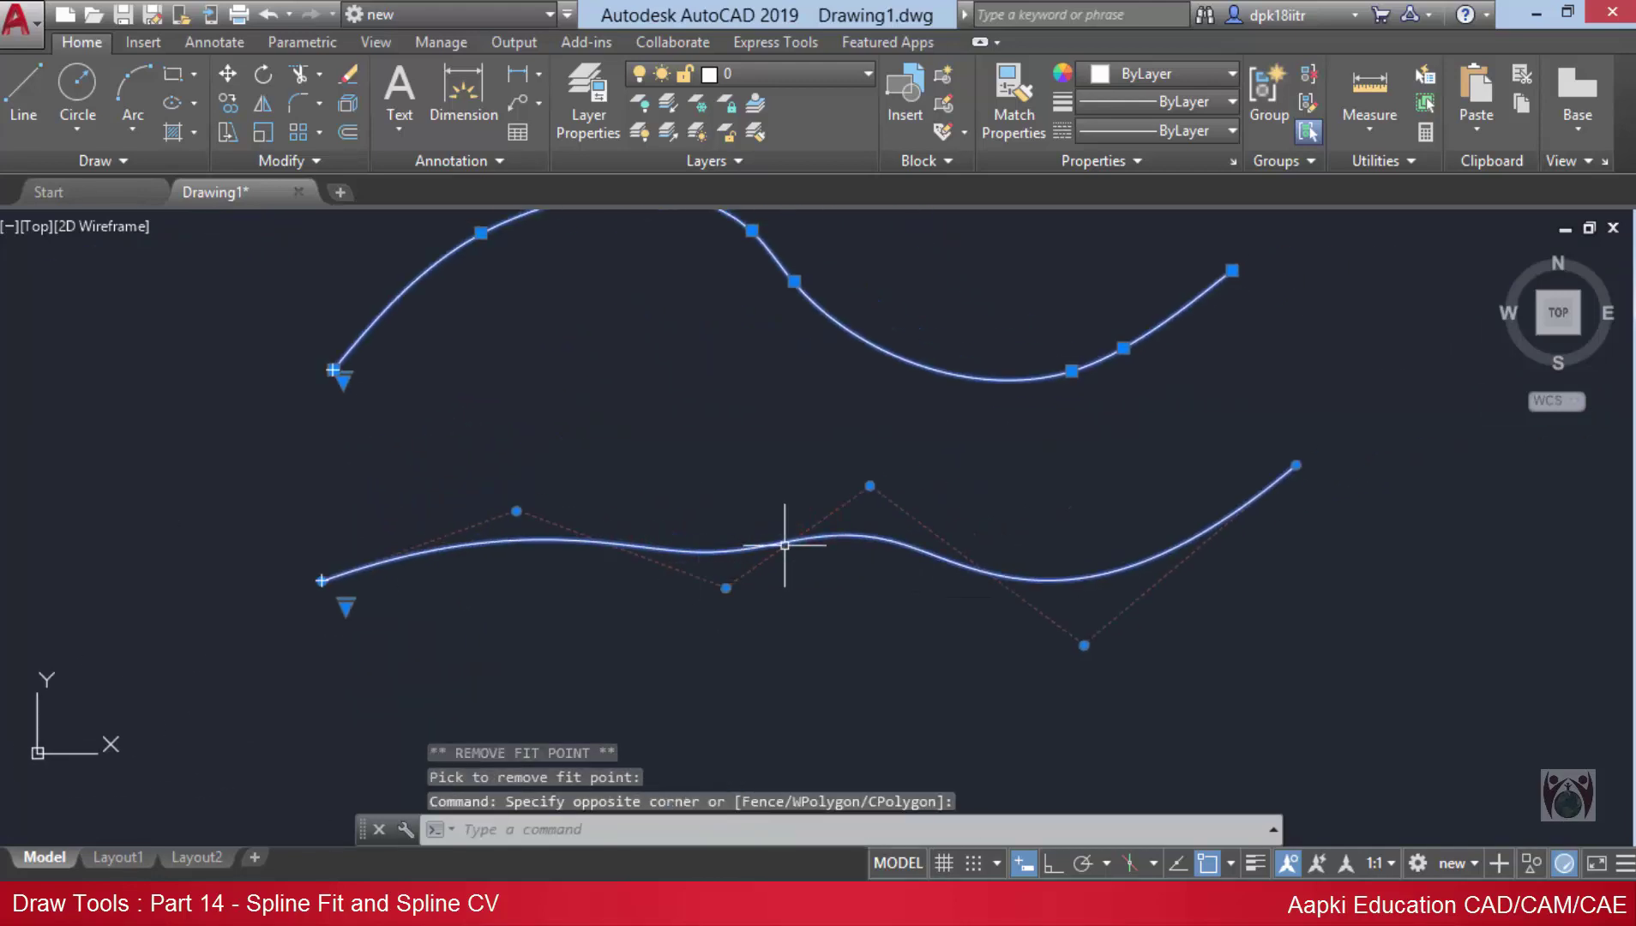
scroll(689, 567, "up", 1)
middle_click_drag(950, 484, 485, 484)
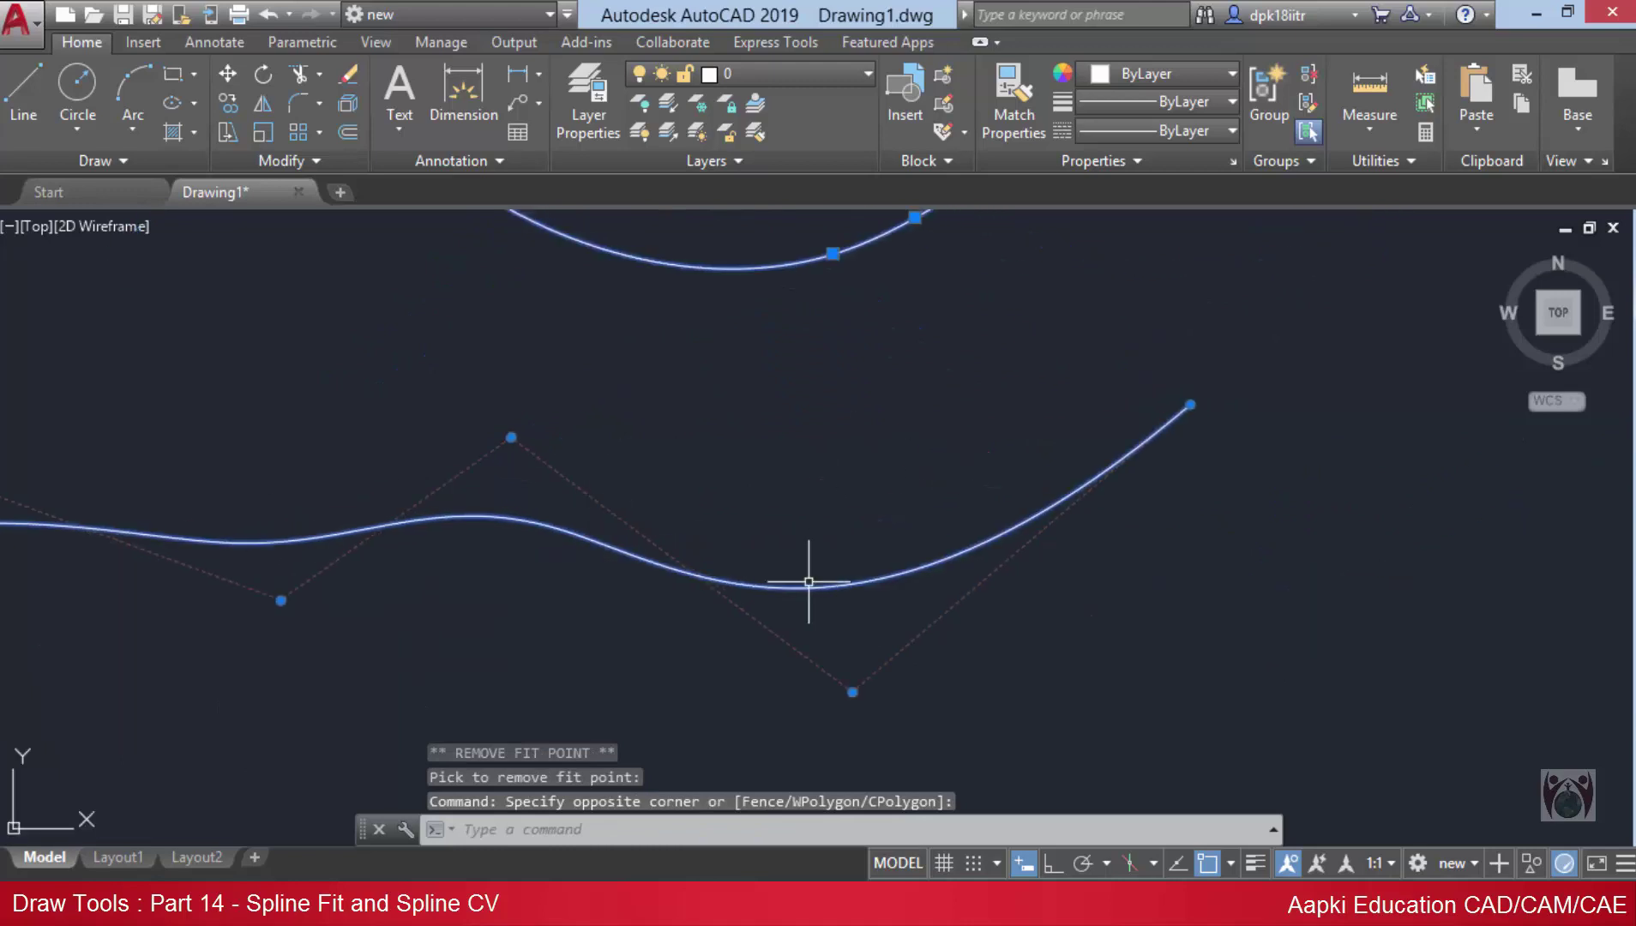
mouse_move(852, 691)
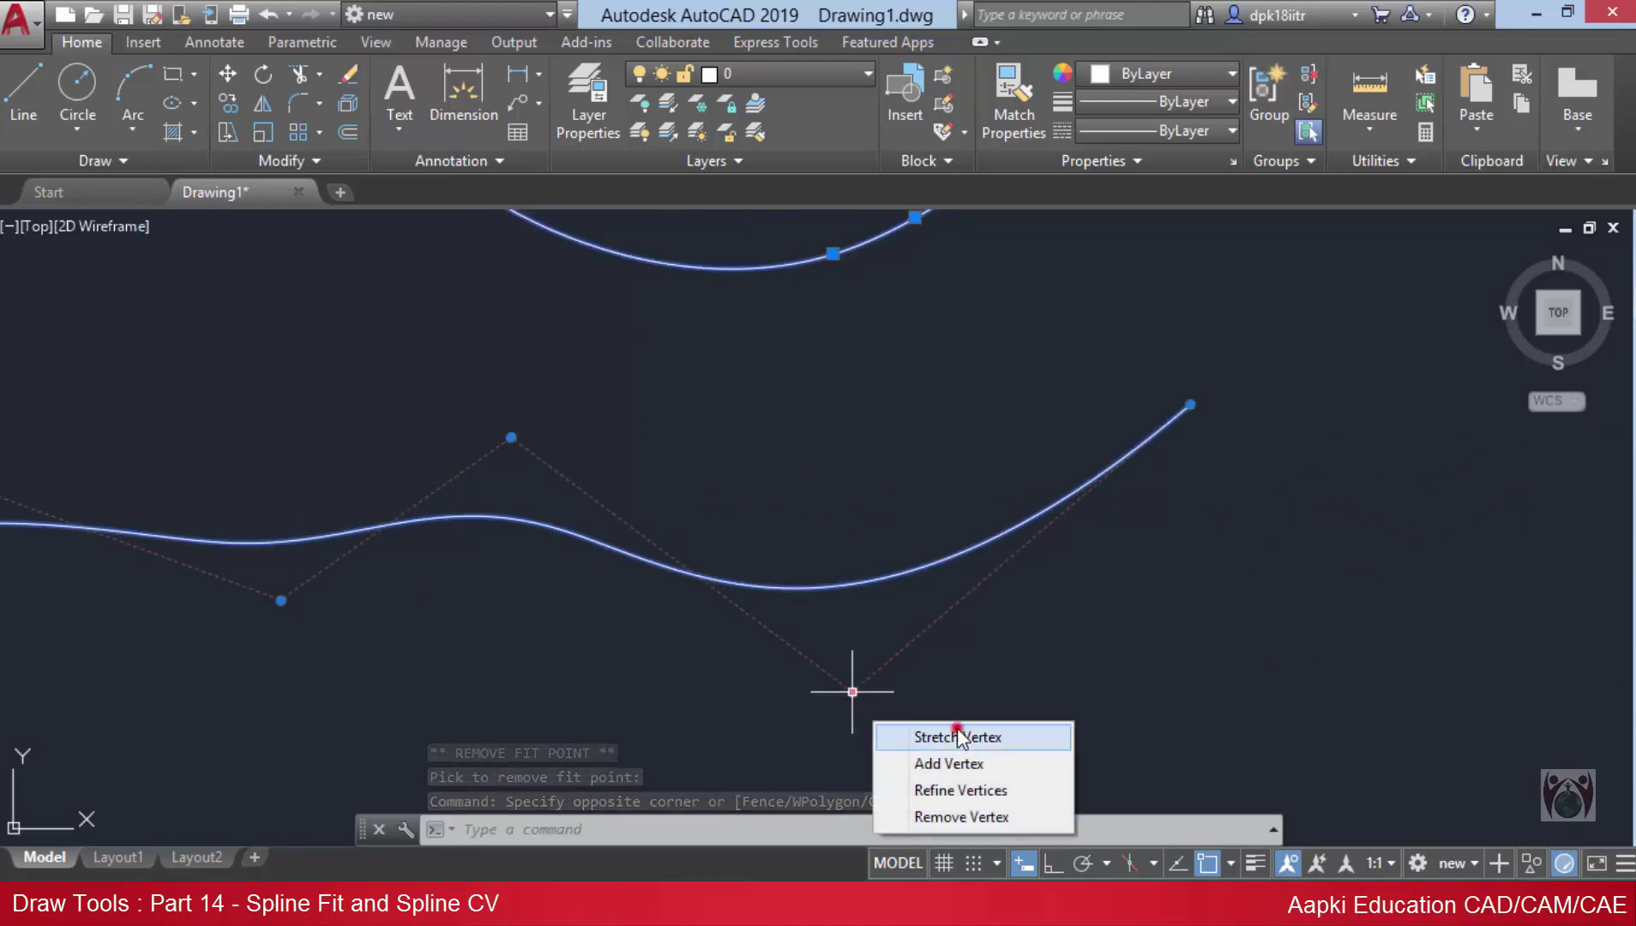
left_click(958, 737)
left_click(821, 511)
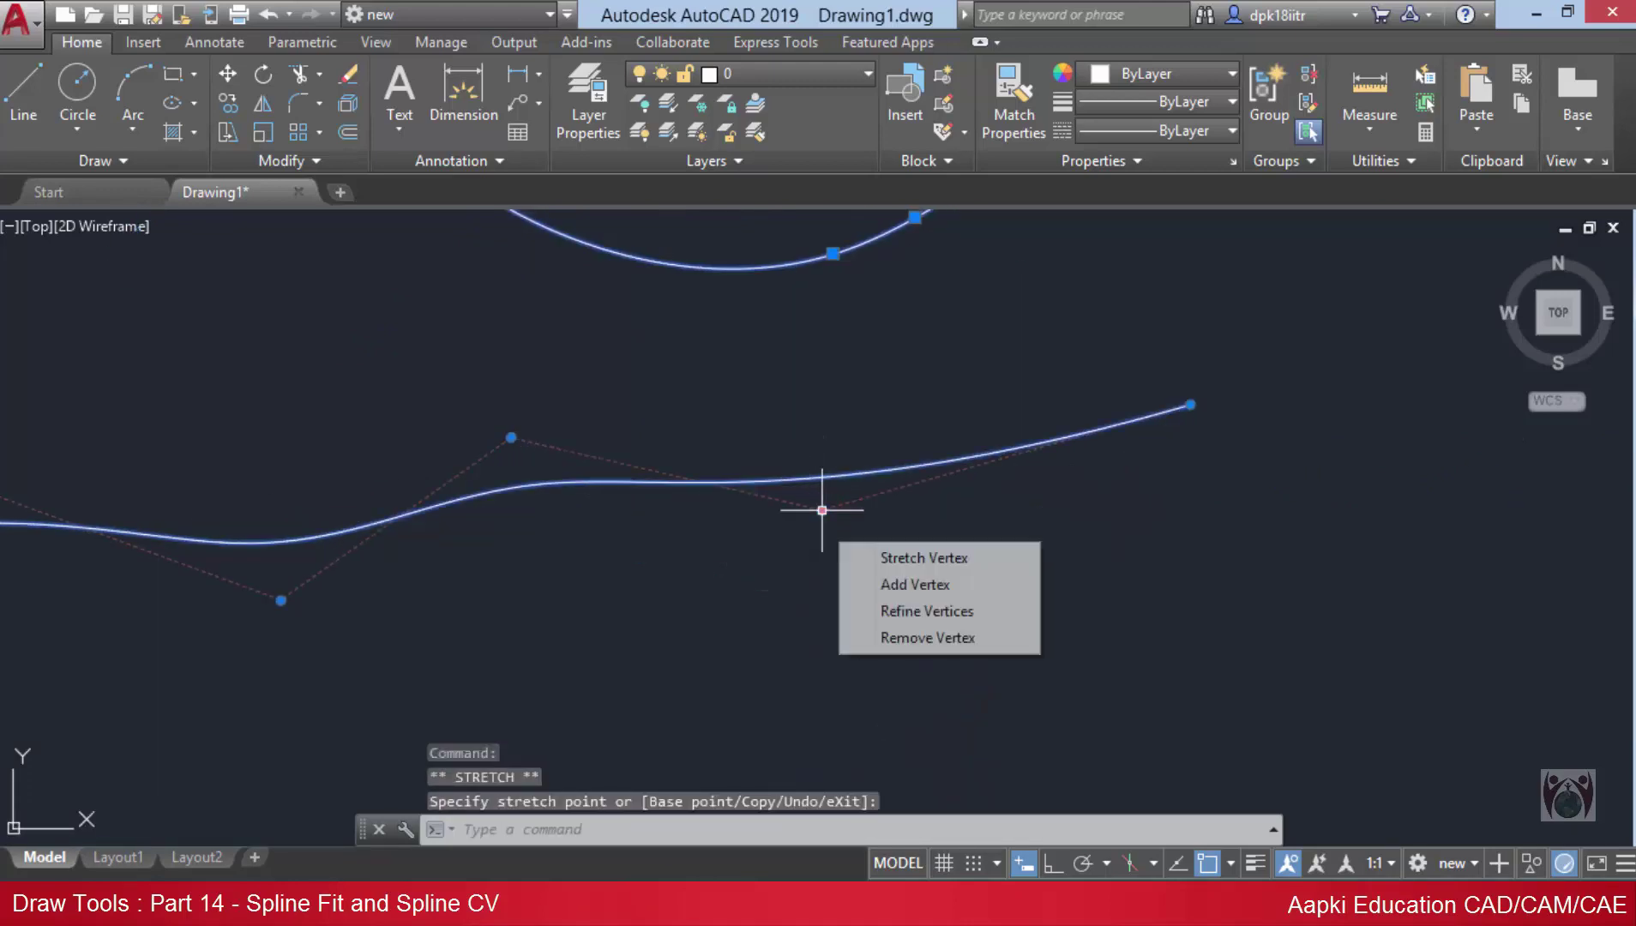
mouse_move(822, 511)
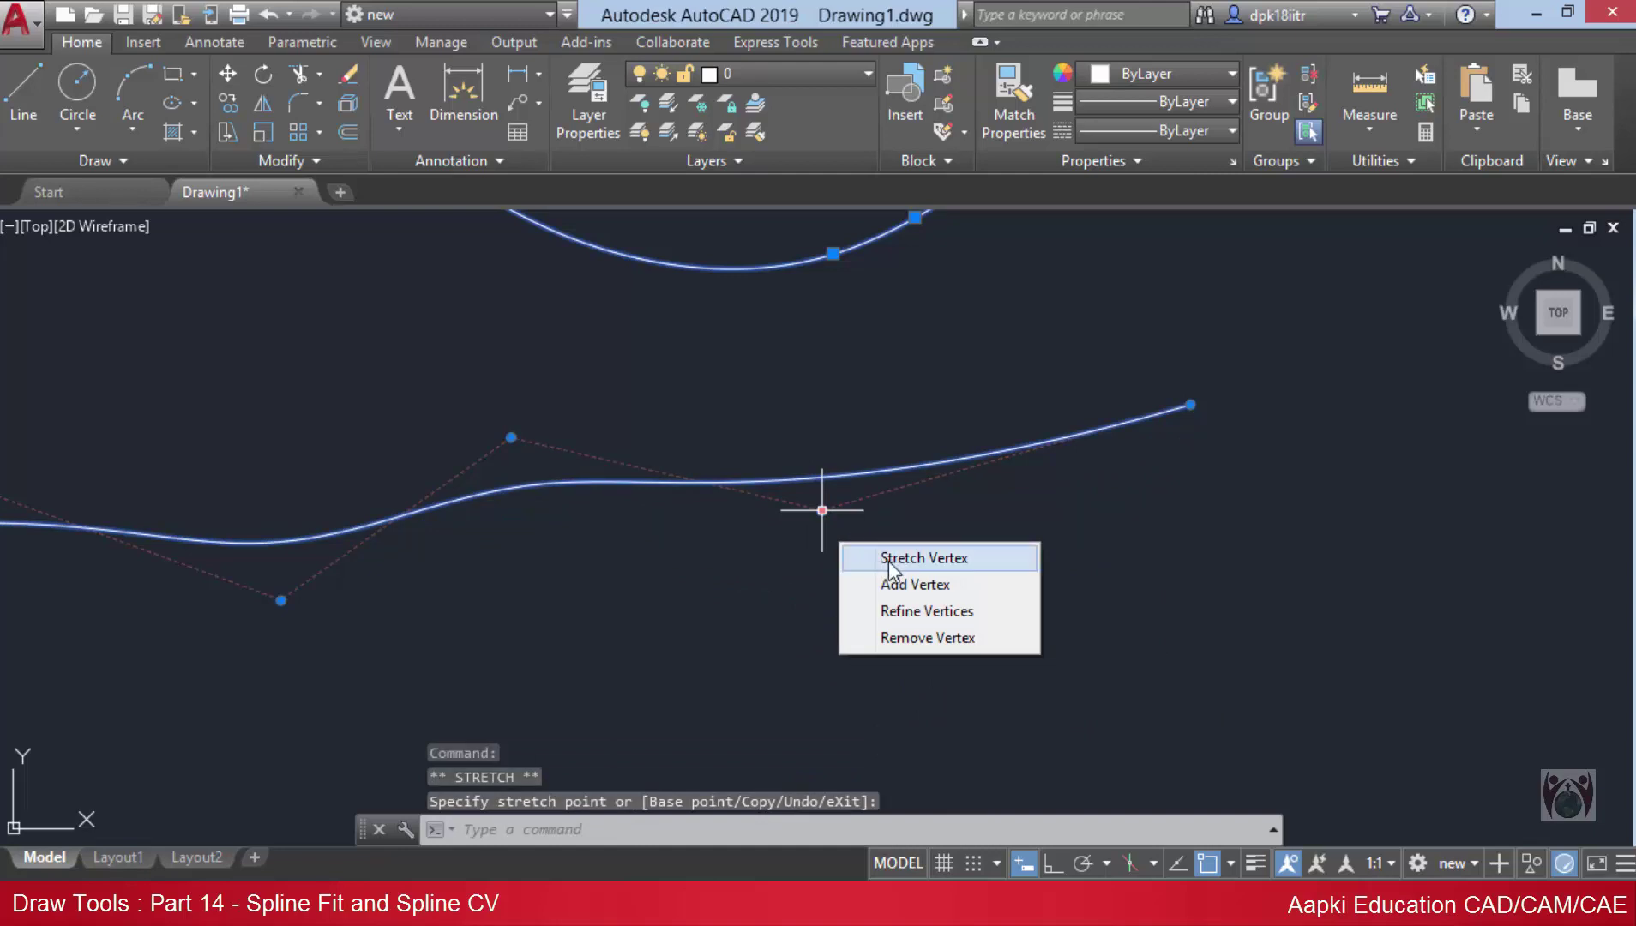
- Add a vertex, refine two vertices into pairs, and remove a vertex on the lower spline
left_click(913, 584)
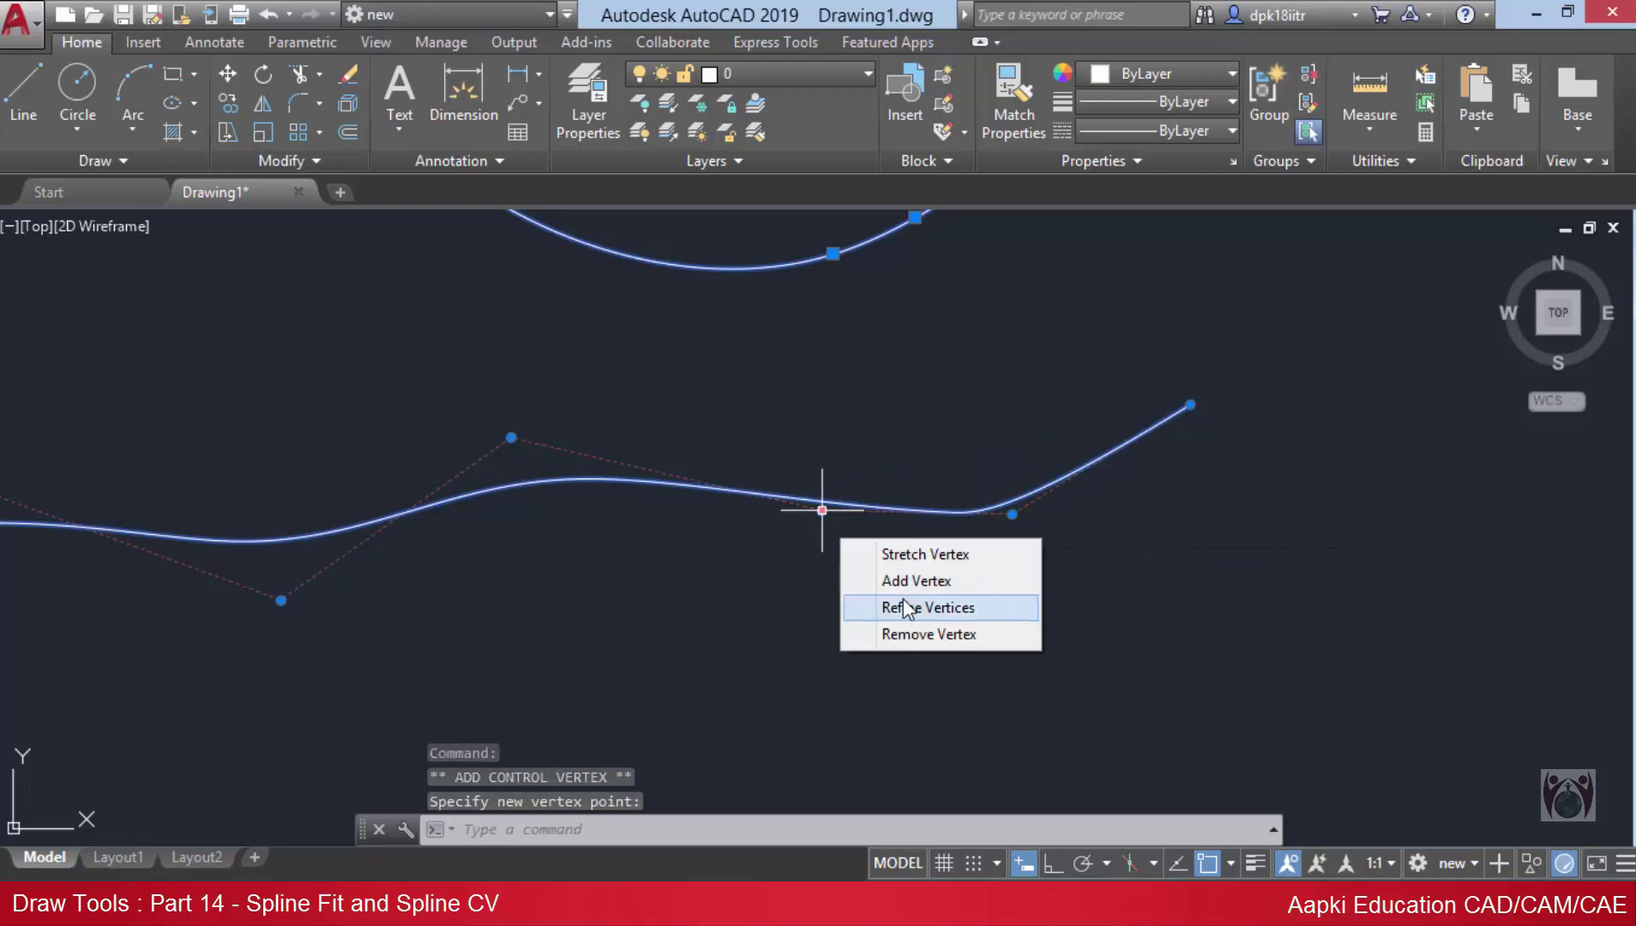
left_click(942, 607)
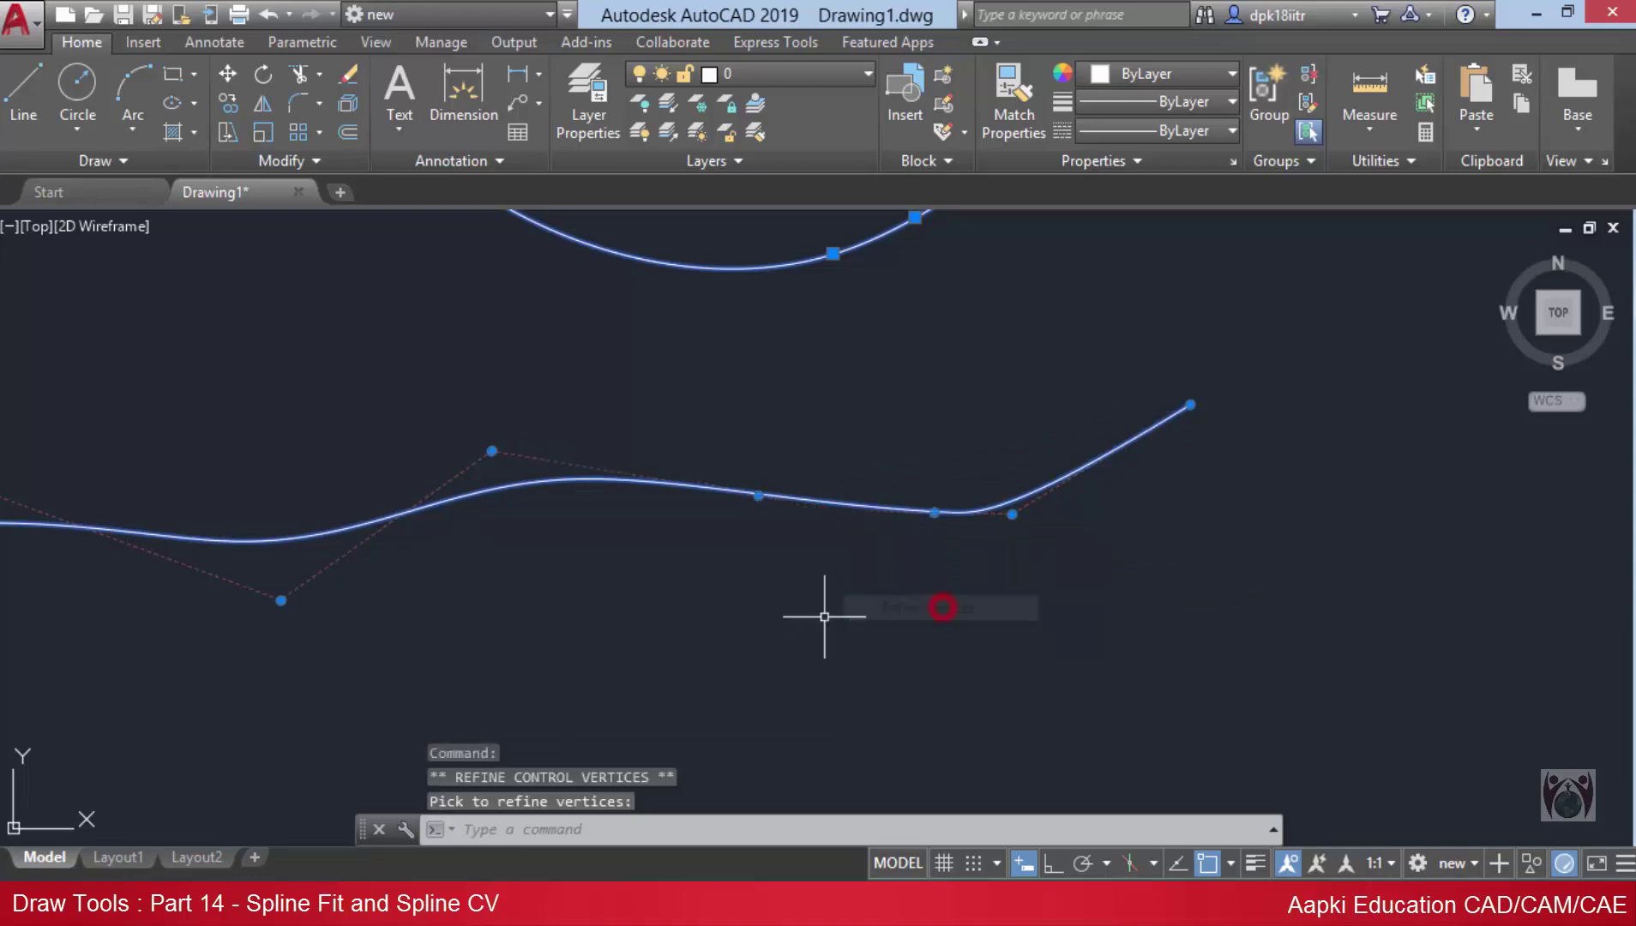
scroll(815, 512, "up", 2)
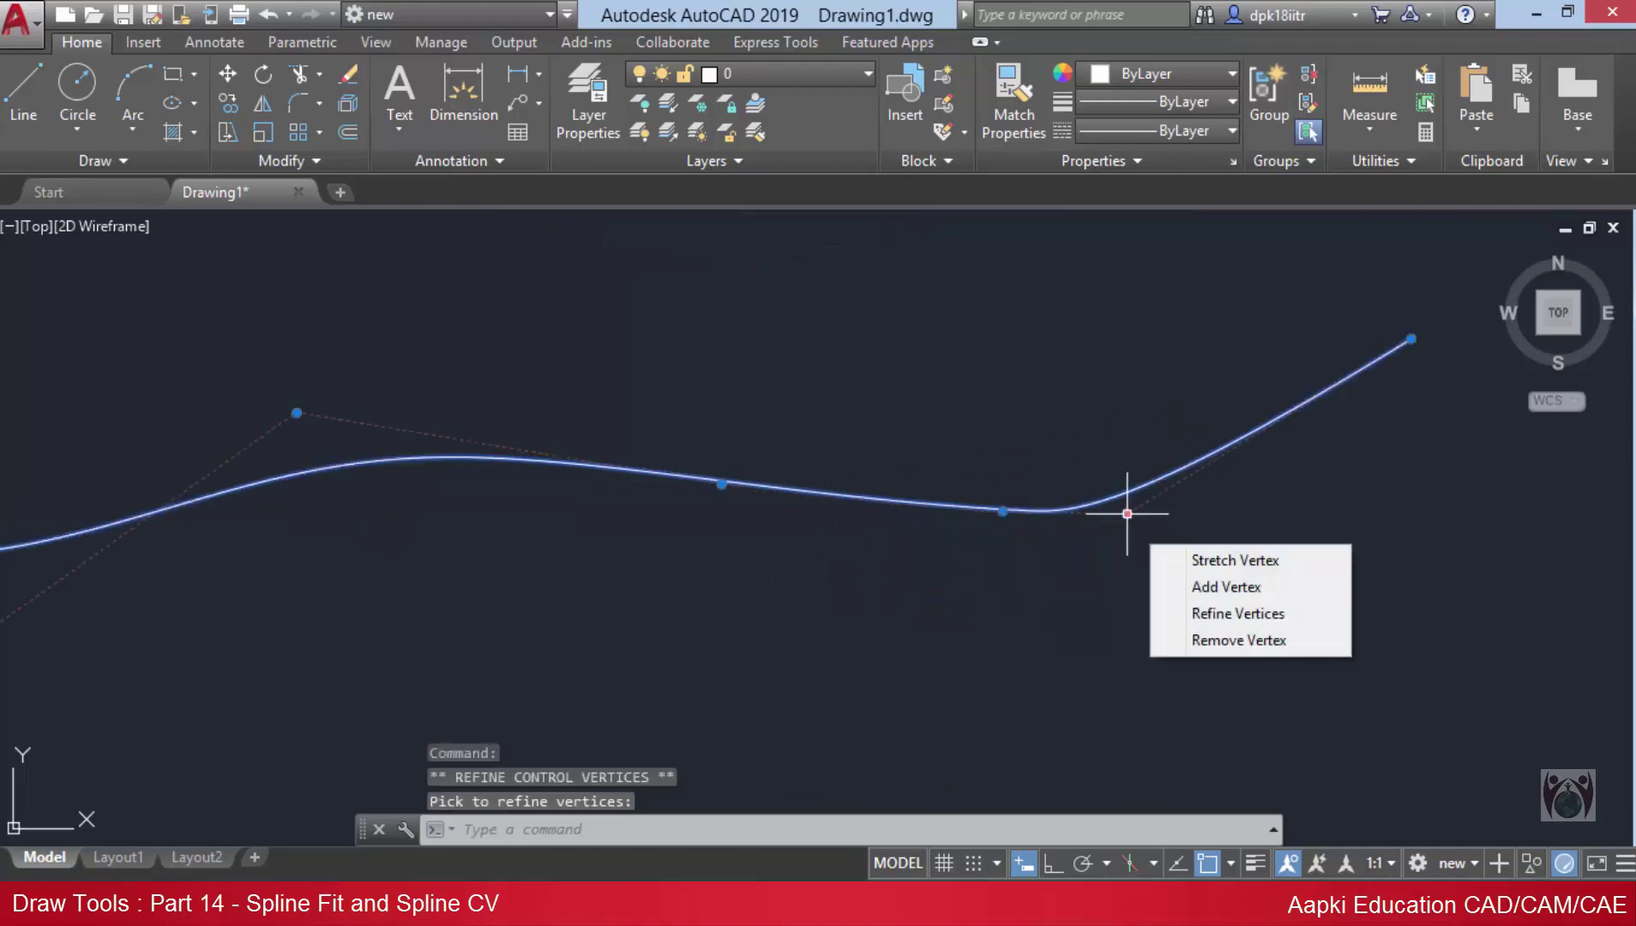
left_click(1211, 610)
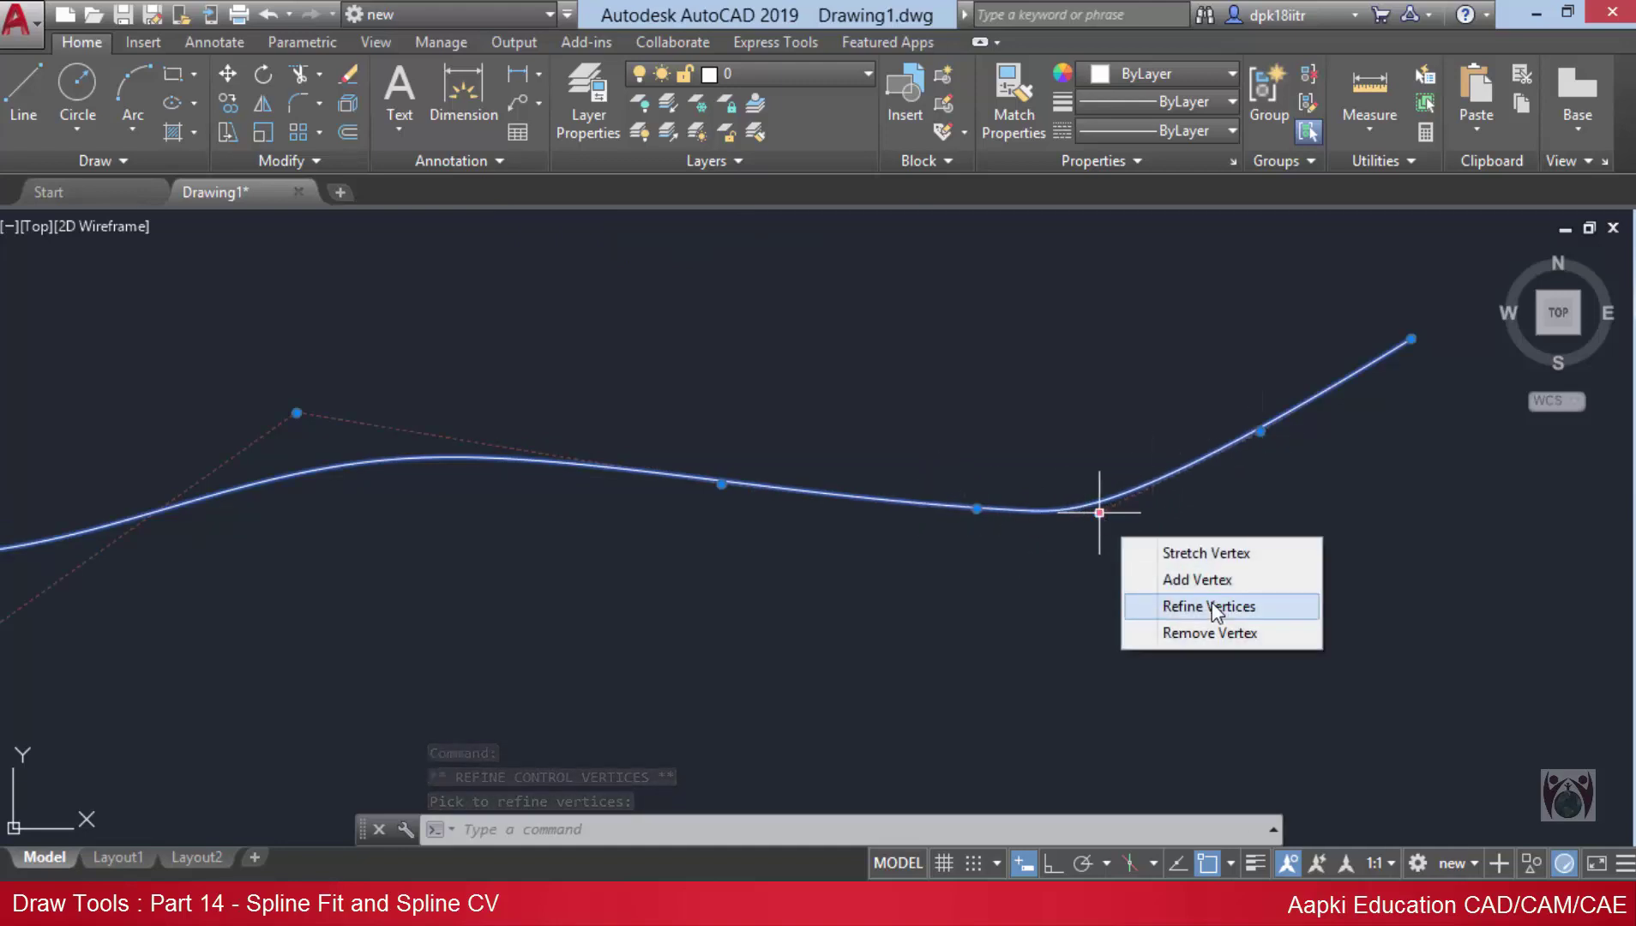
left_click(1211, 602)
mouse_move(1067, 513)
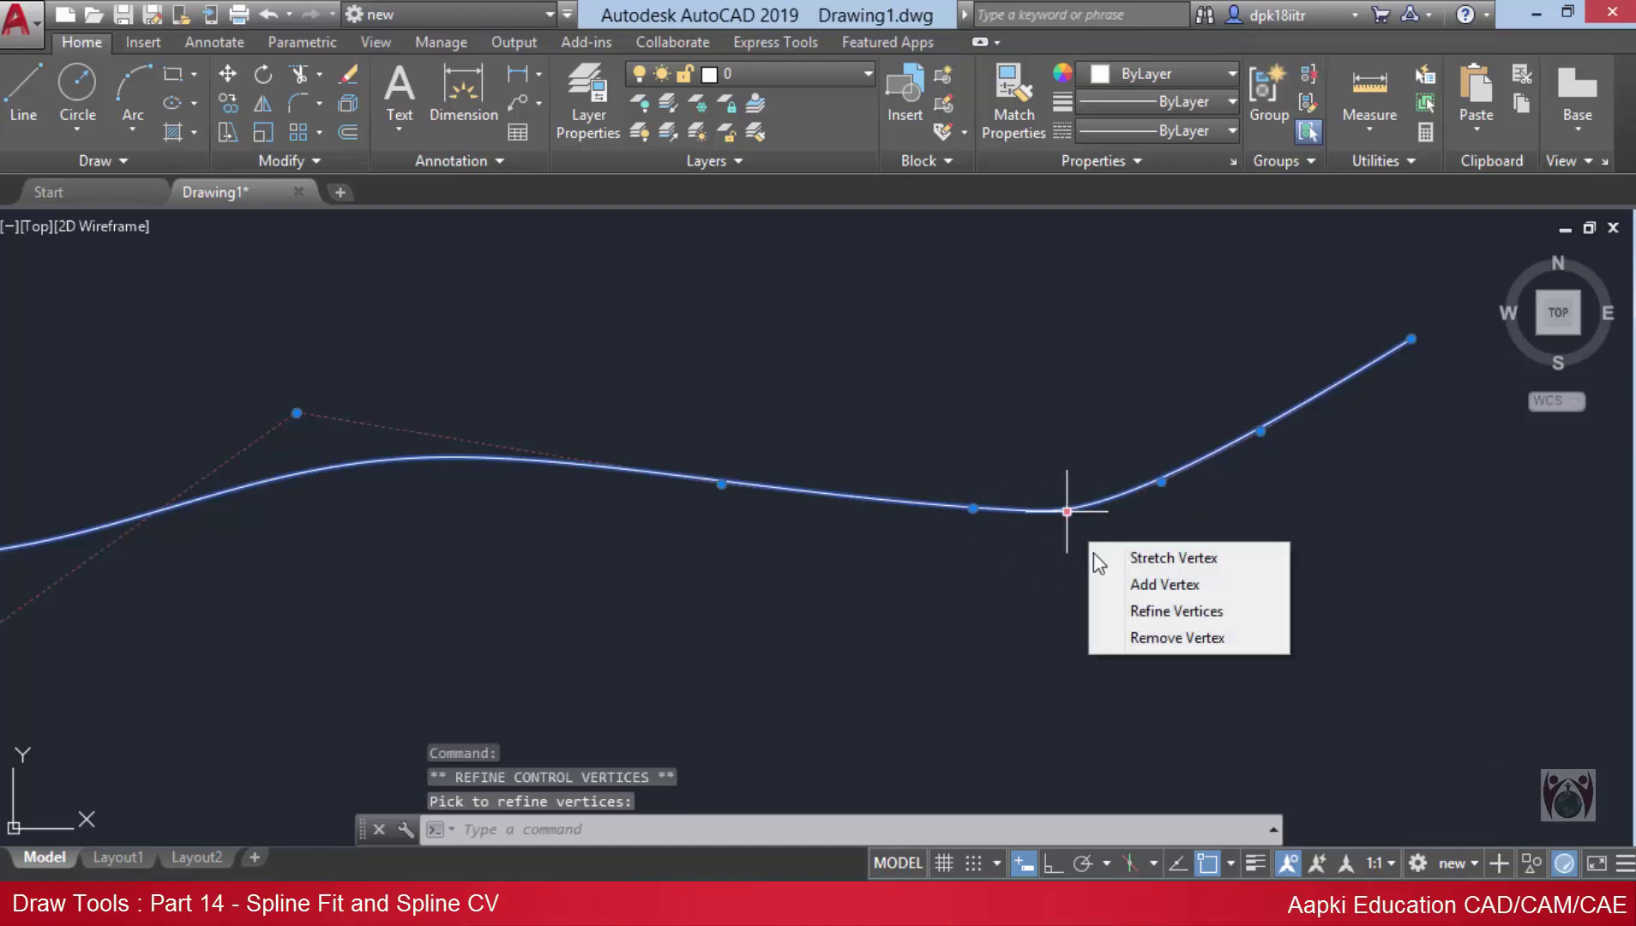
left_click(1180, 639)
- Zoom out and crossing-select both the upper and lower splines
scroll(1173, 485, "down", 3)
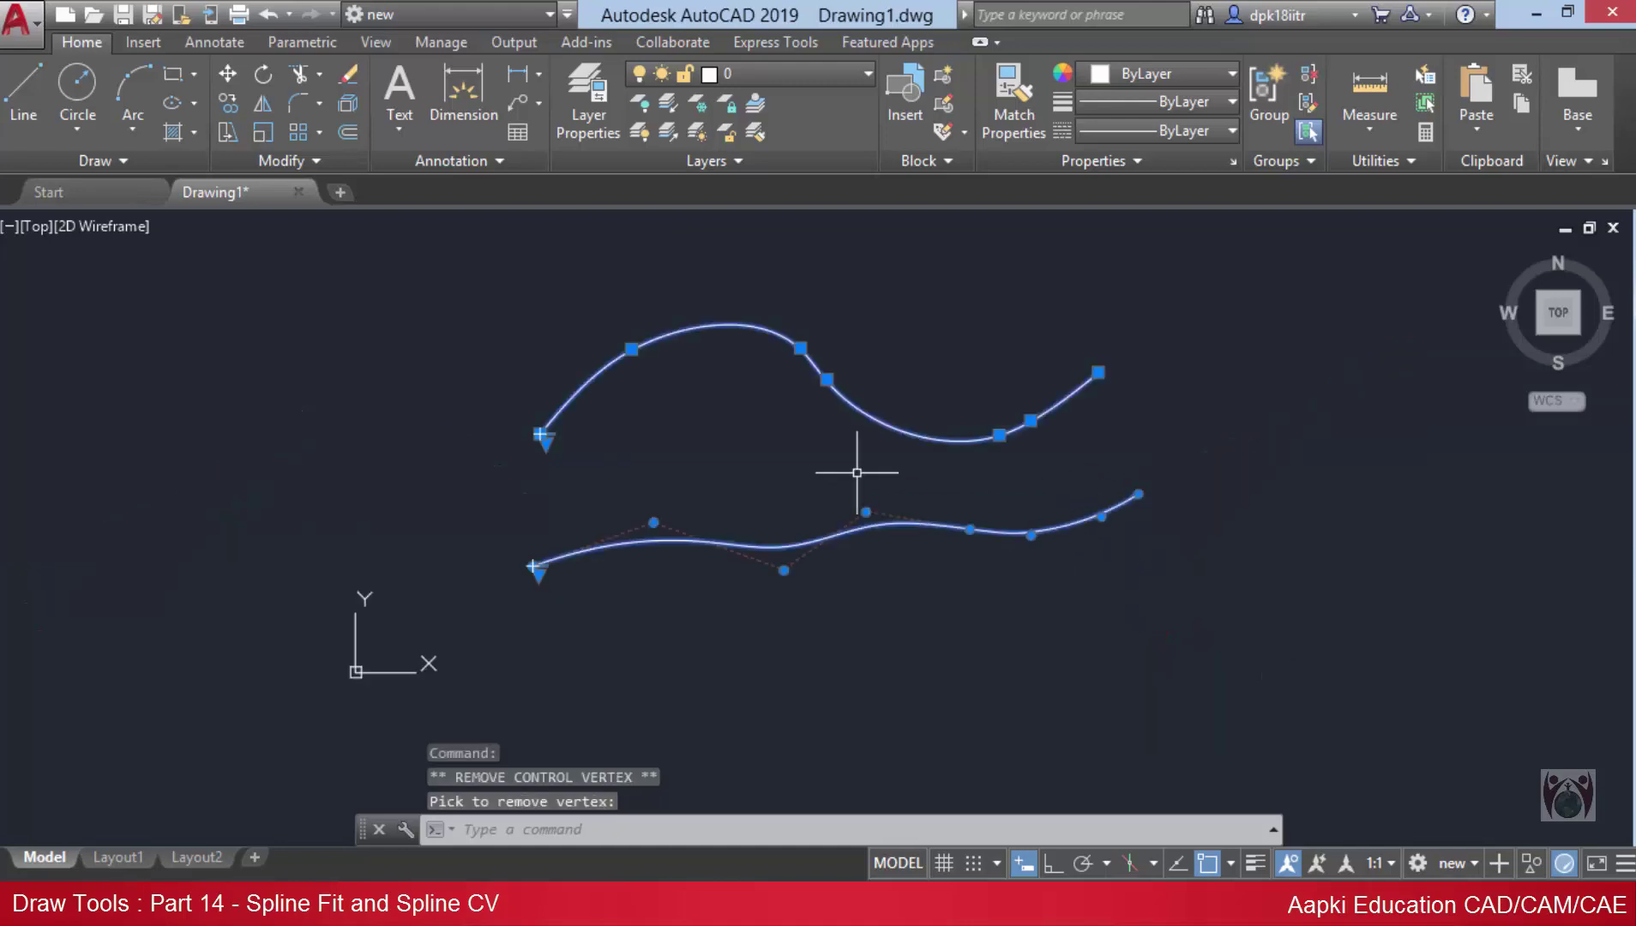
middle_click_drag(858, 467, 905, 568)
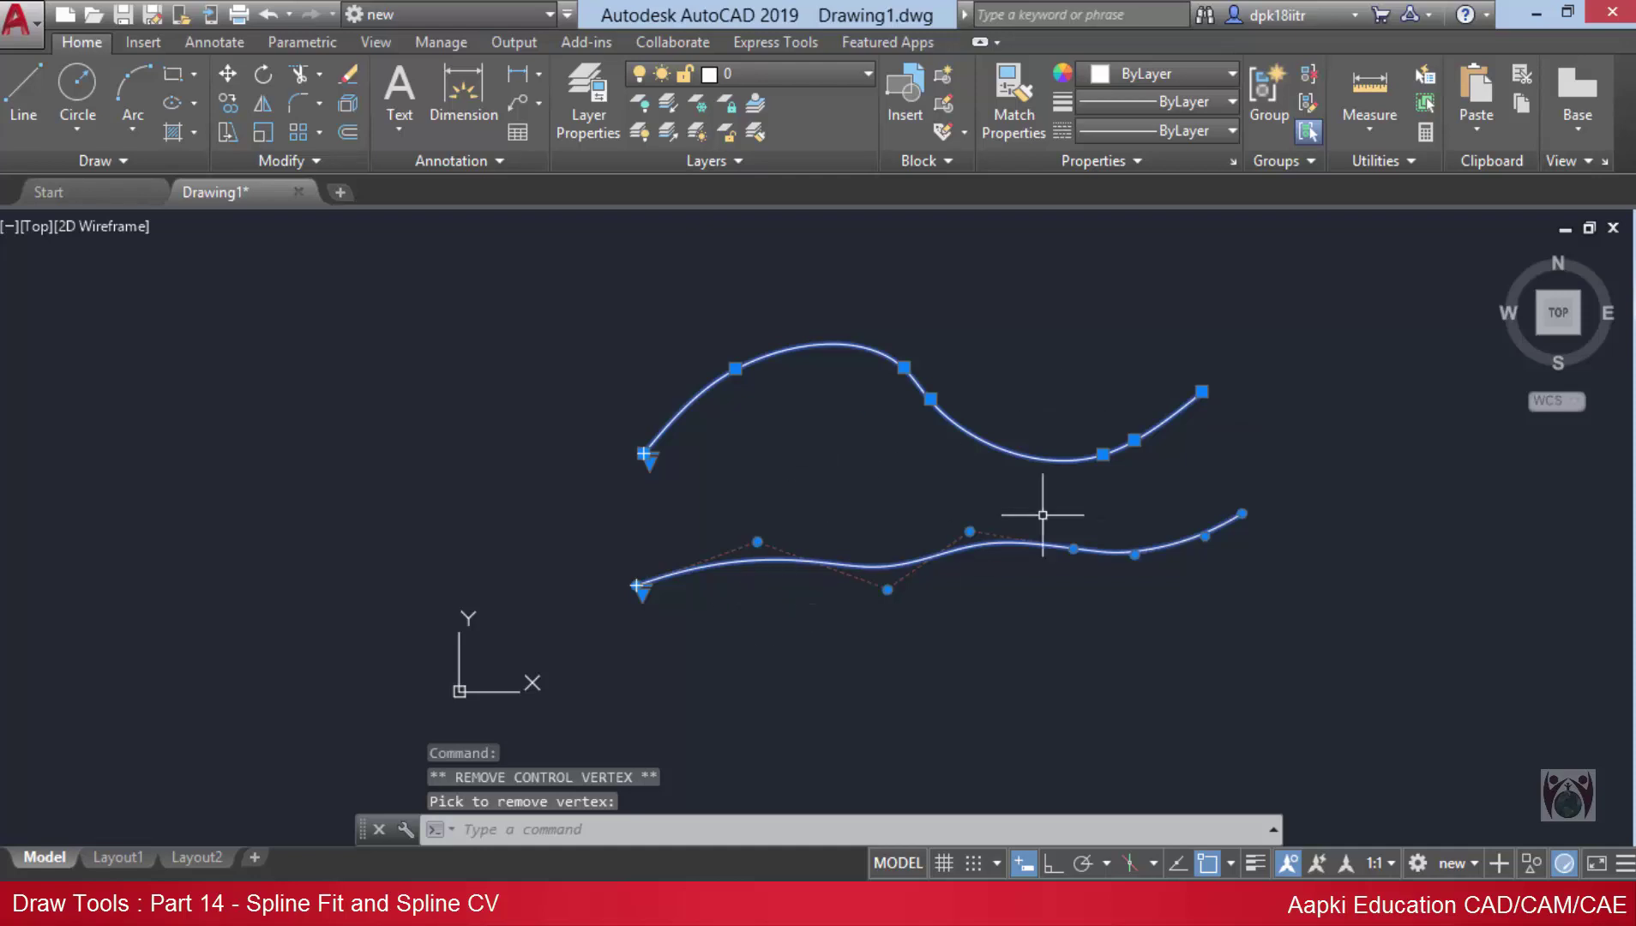
left_click(1378, 265)
left_click(540, 630)
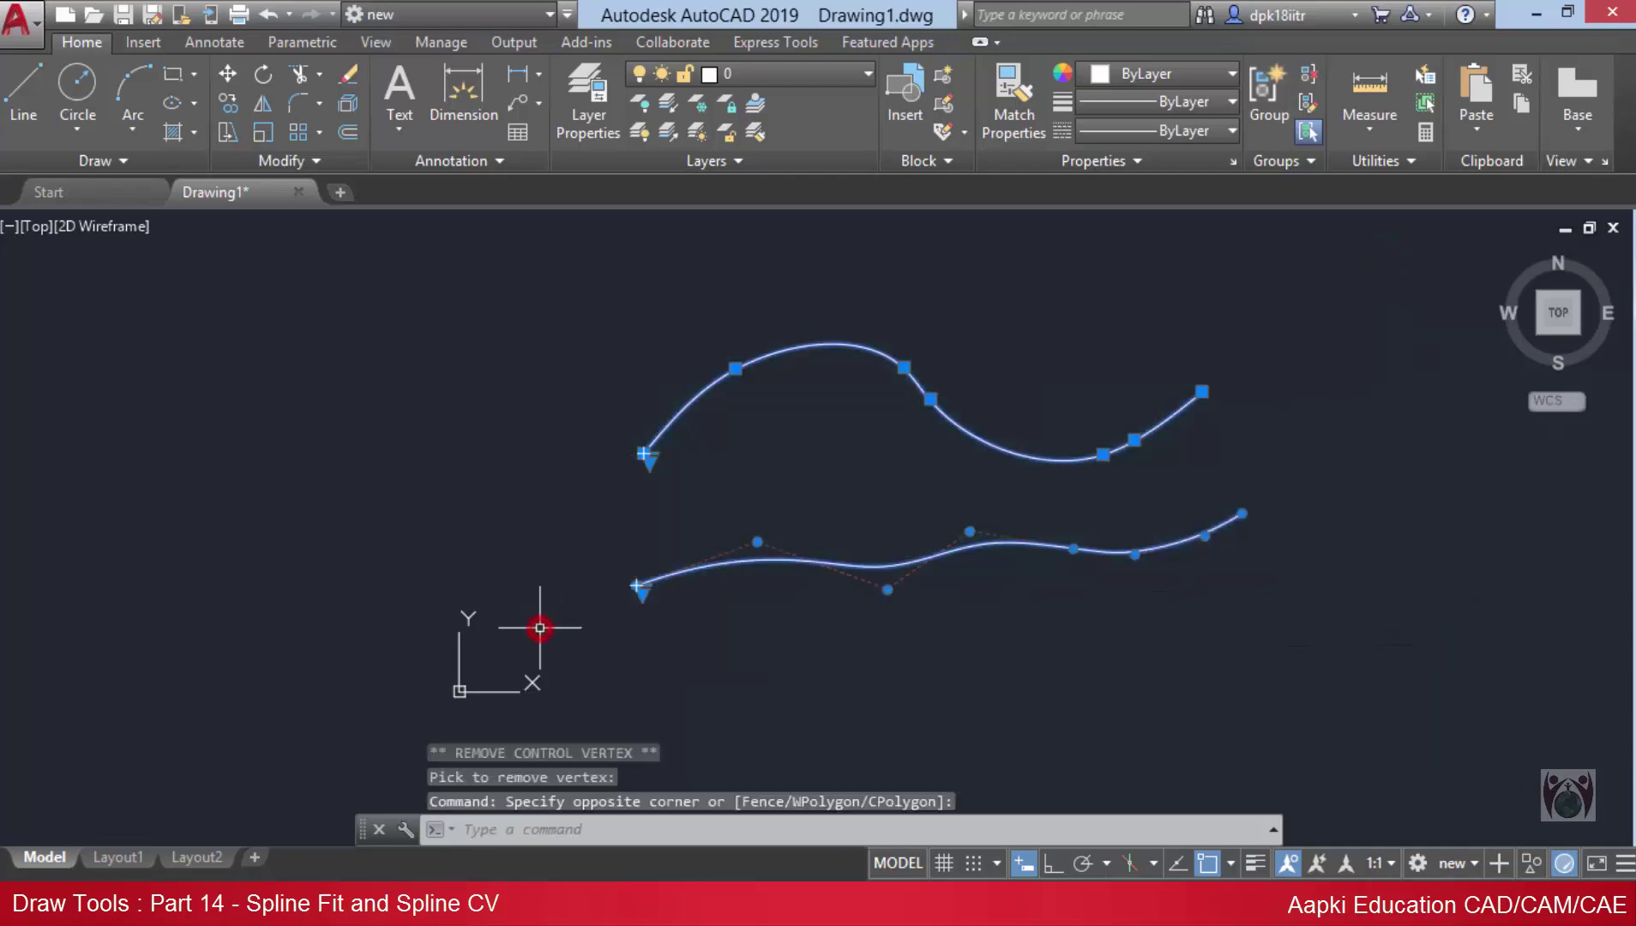
- Delete both selected splines, leaving the drawing empty
key("Delete")
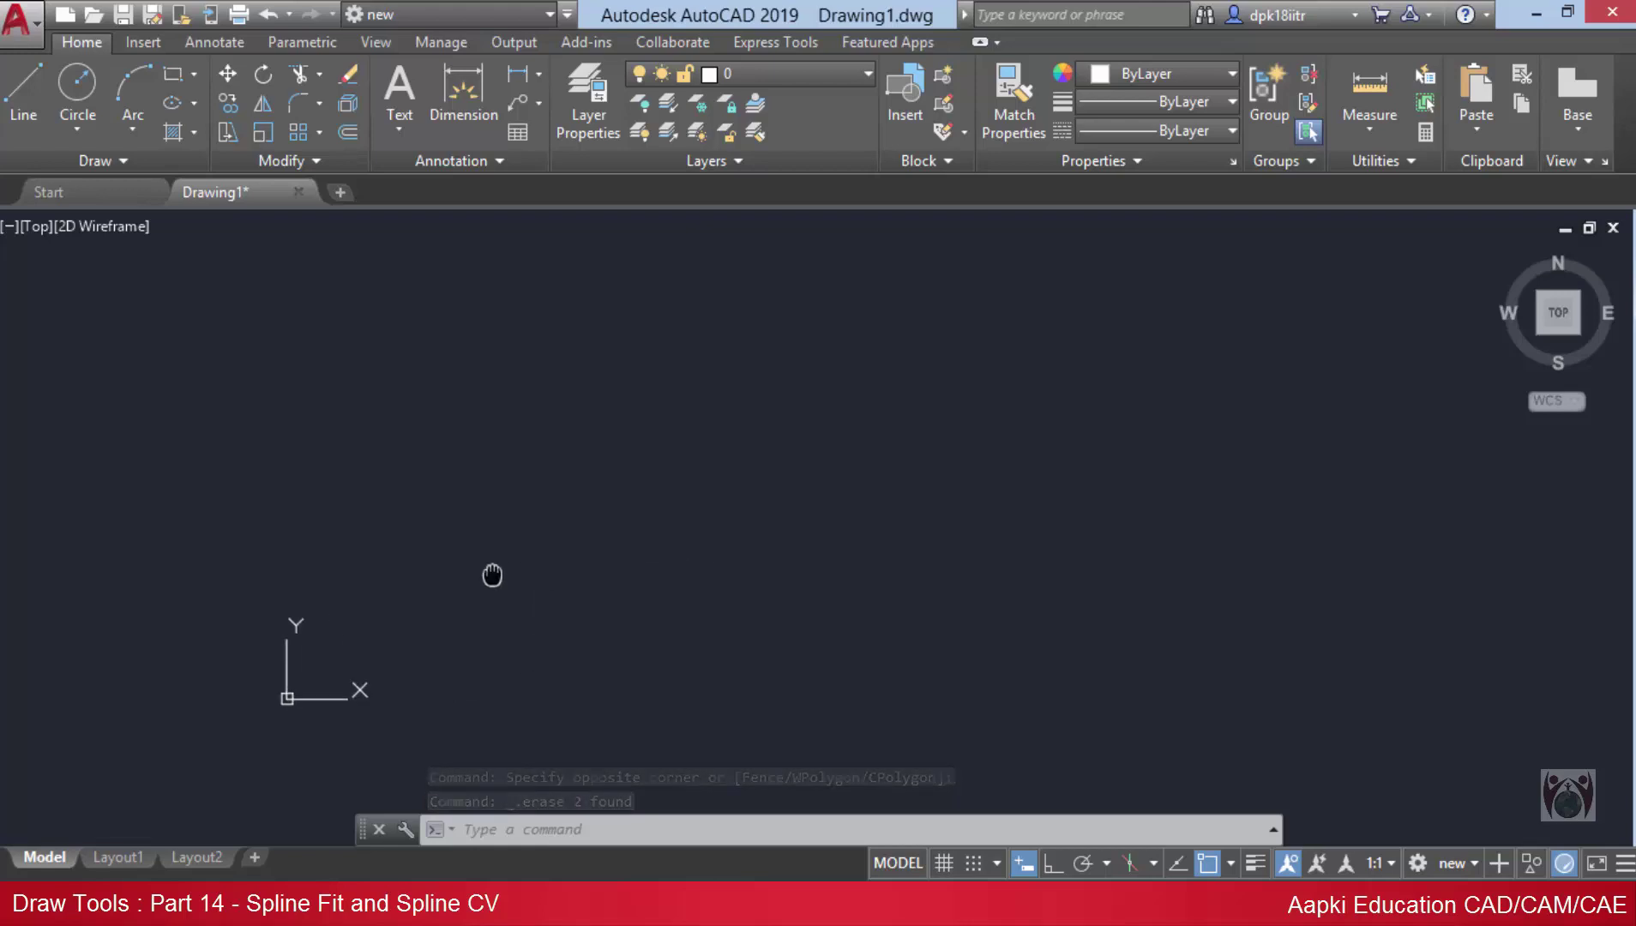
middle_click_drag(492, 575, 435, 628)
left_click(148, 41)
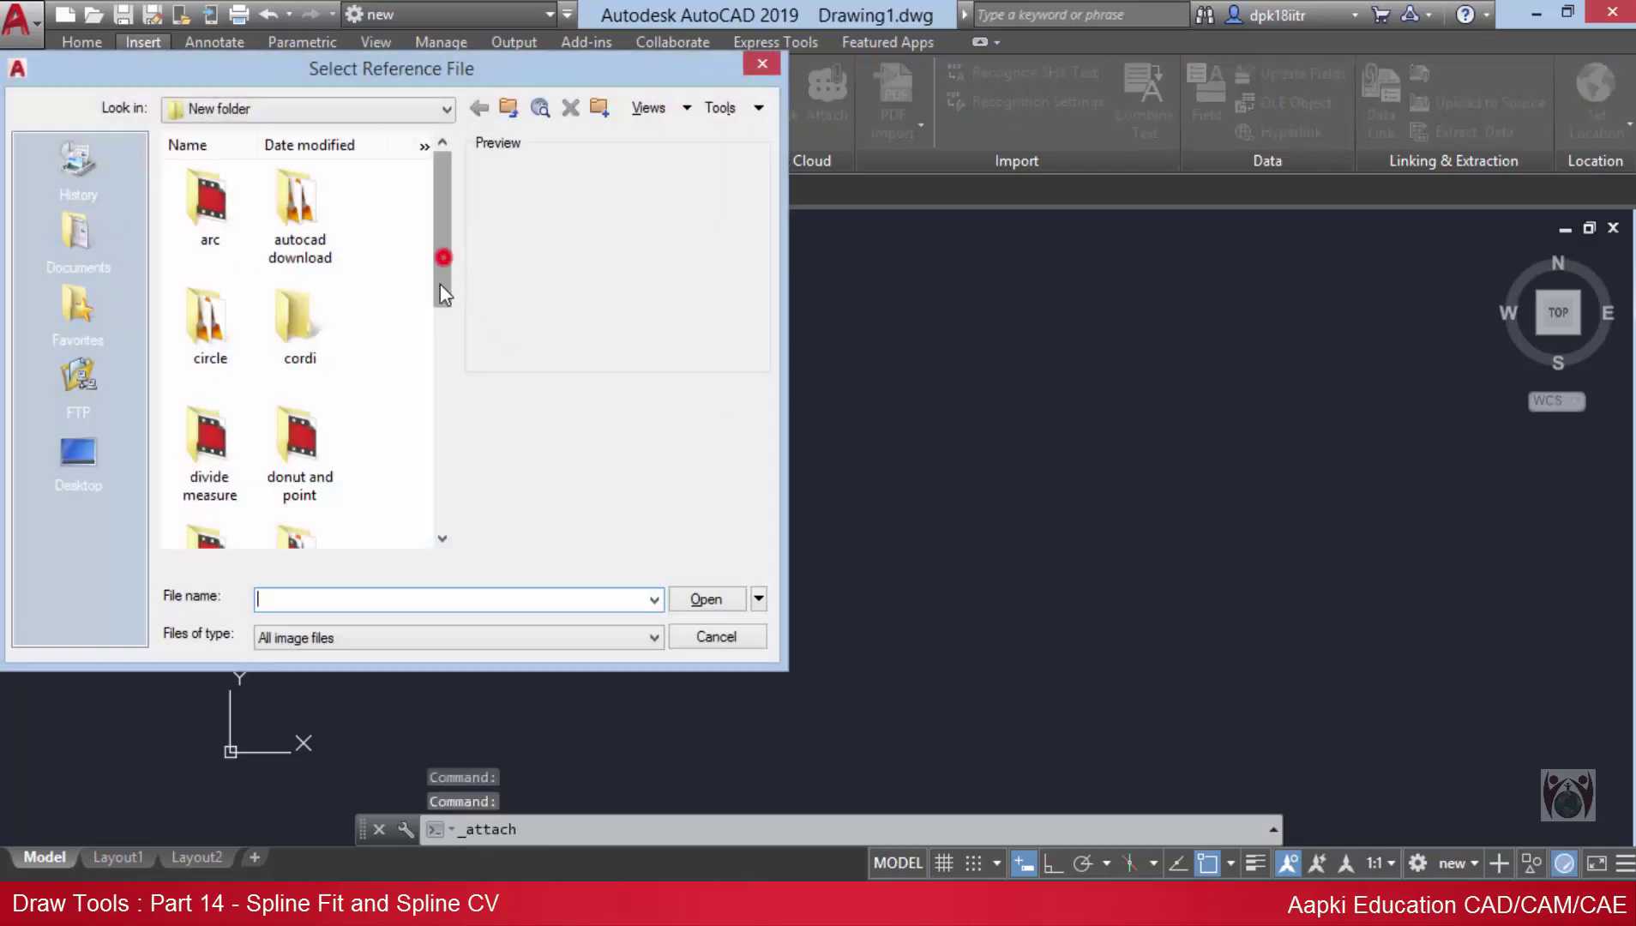
- Attach the five-different-wine-glass-3351989_960_720 image at a picked insertion point with scale factor 1
left_click_drag(444, 257, 417, 505)
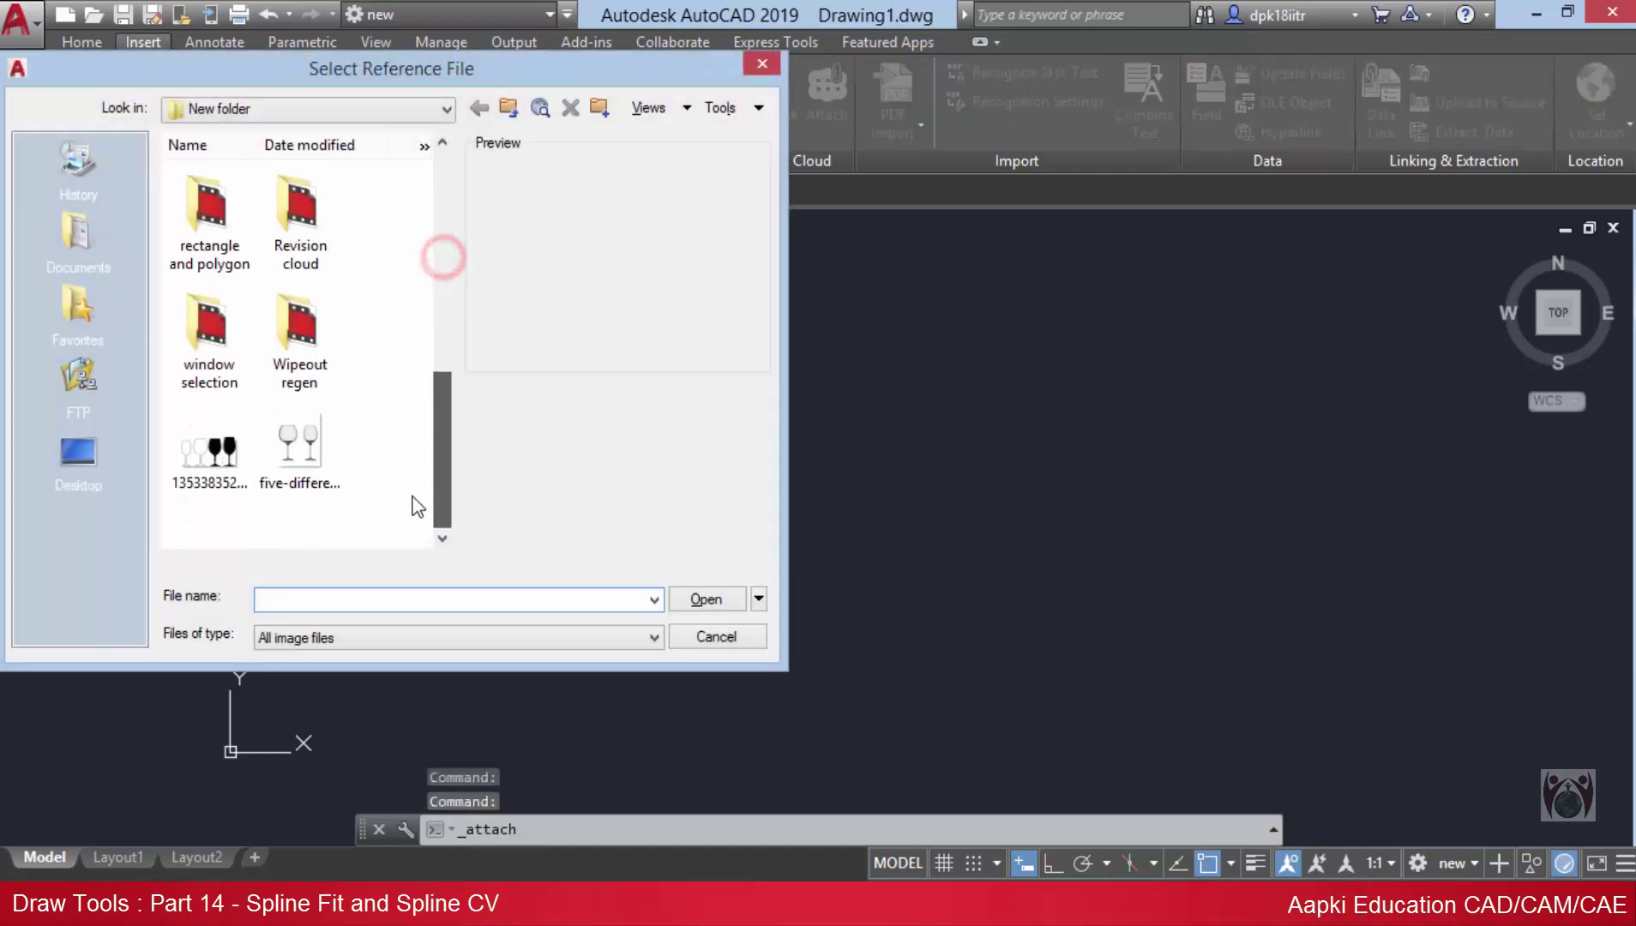
double_click(292, 455)
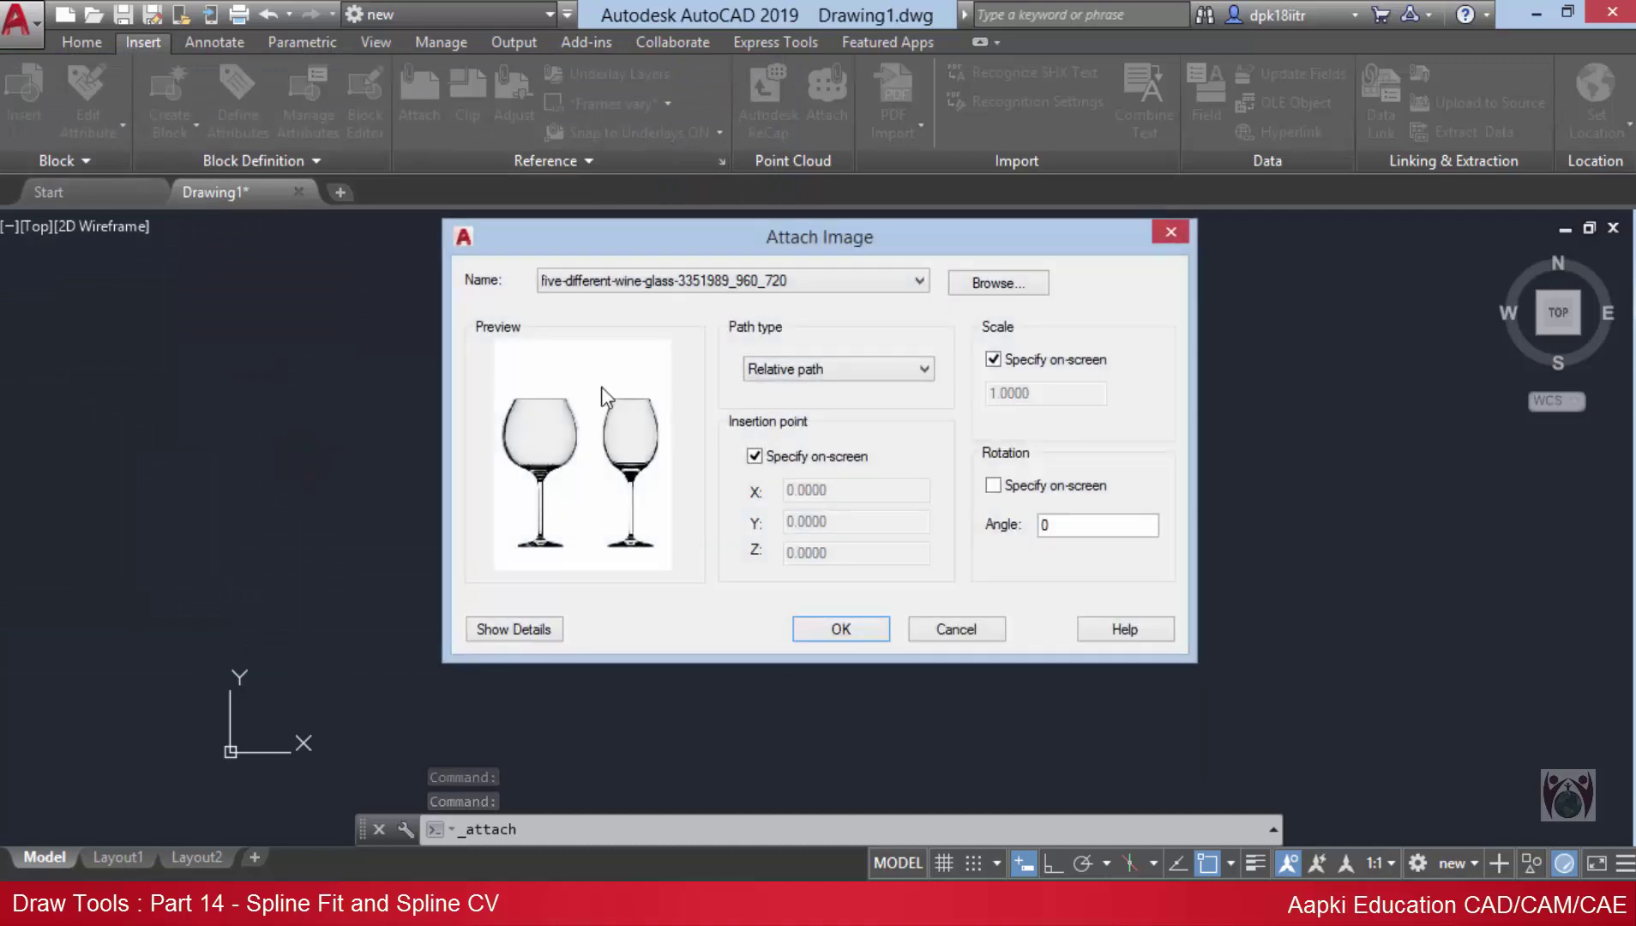
left_click(841, 630)
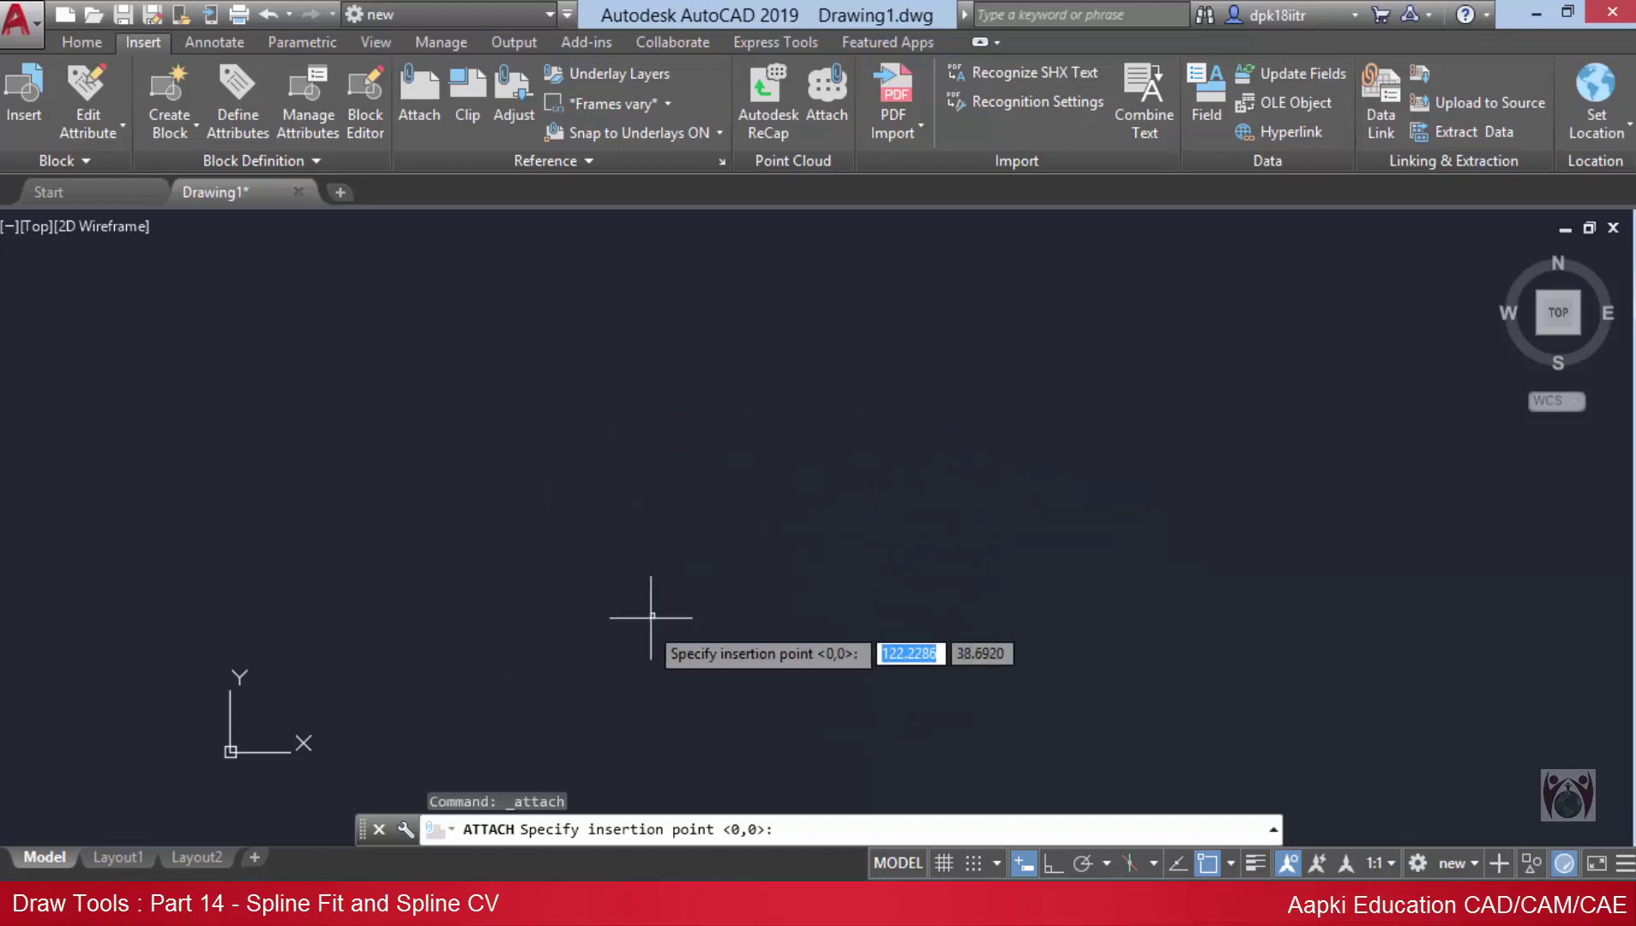
left_click(585, 610)
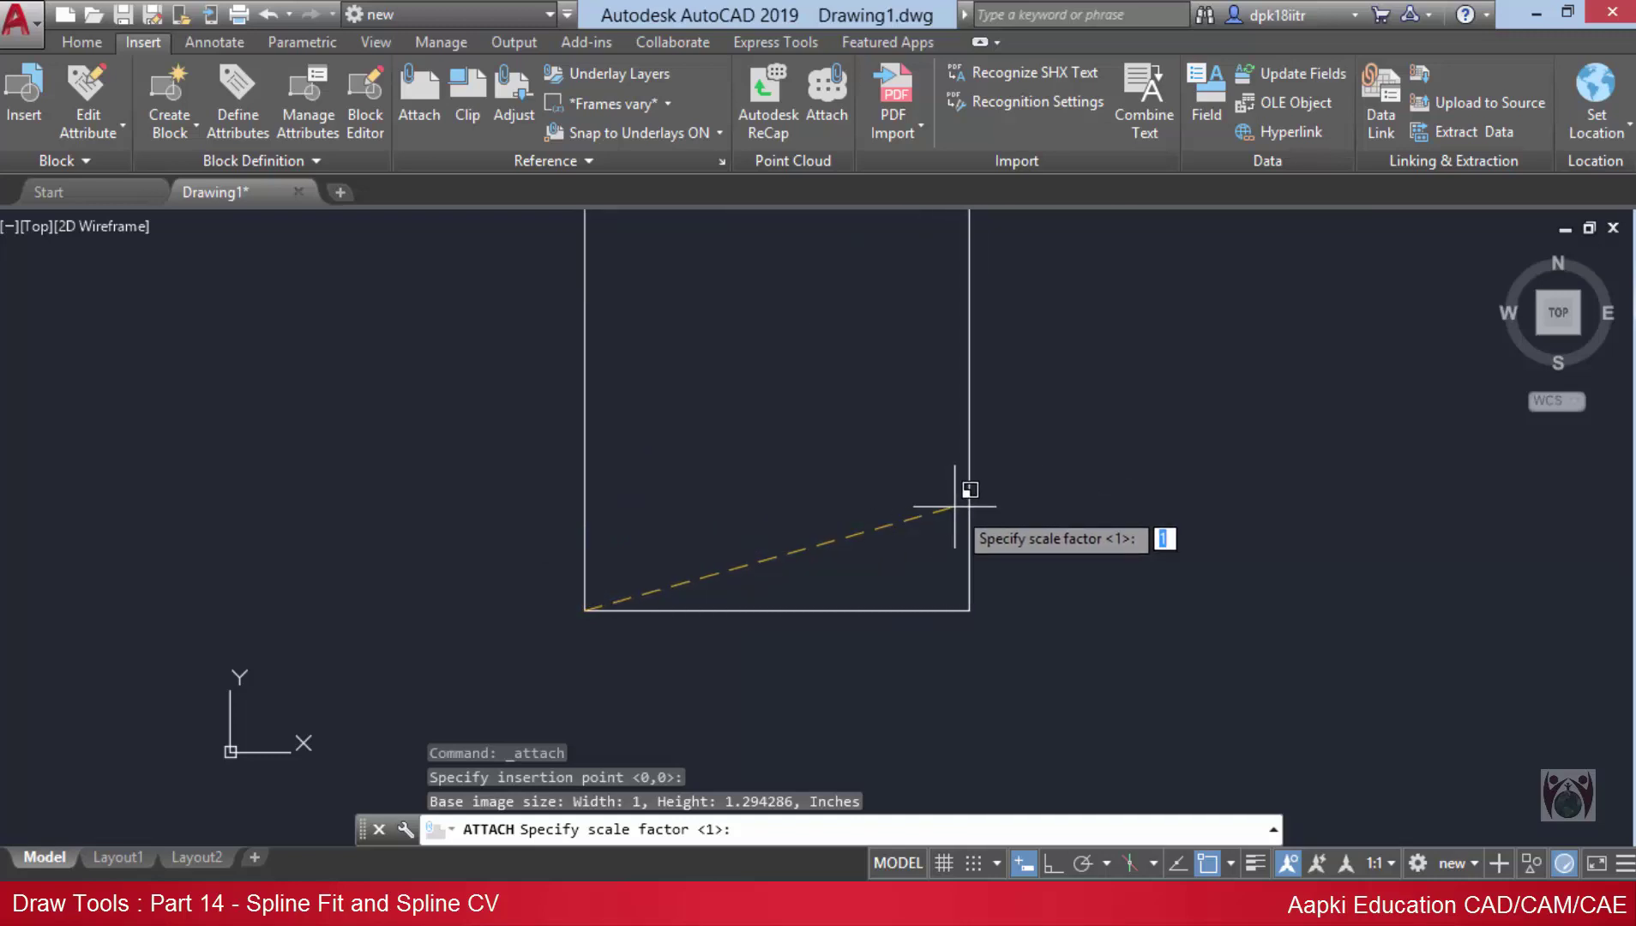
left_click(909, 519)
mouse_move(787, 441)
middle_mouse_down()
mouse_move(787, 553)
mouse_move(772, 501)
middle_mouse_up()
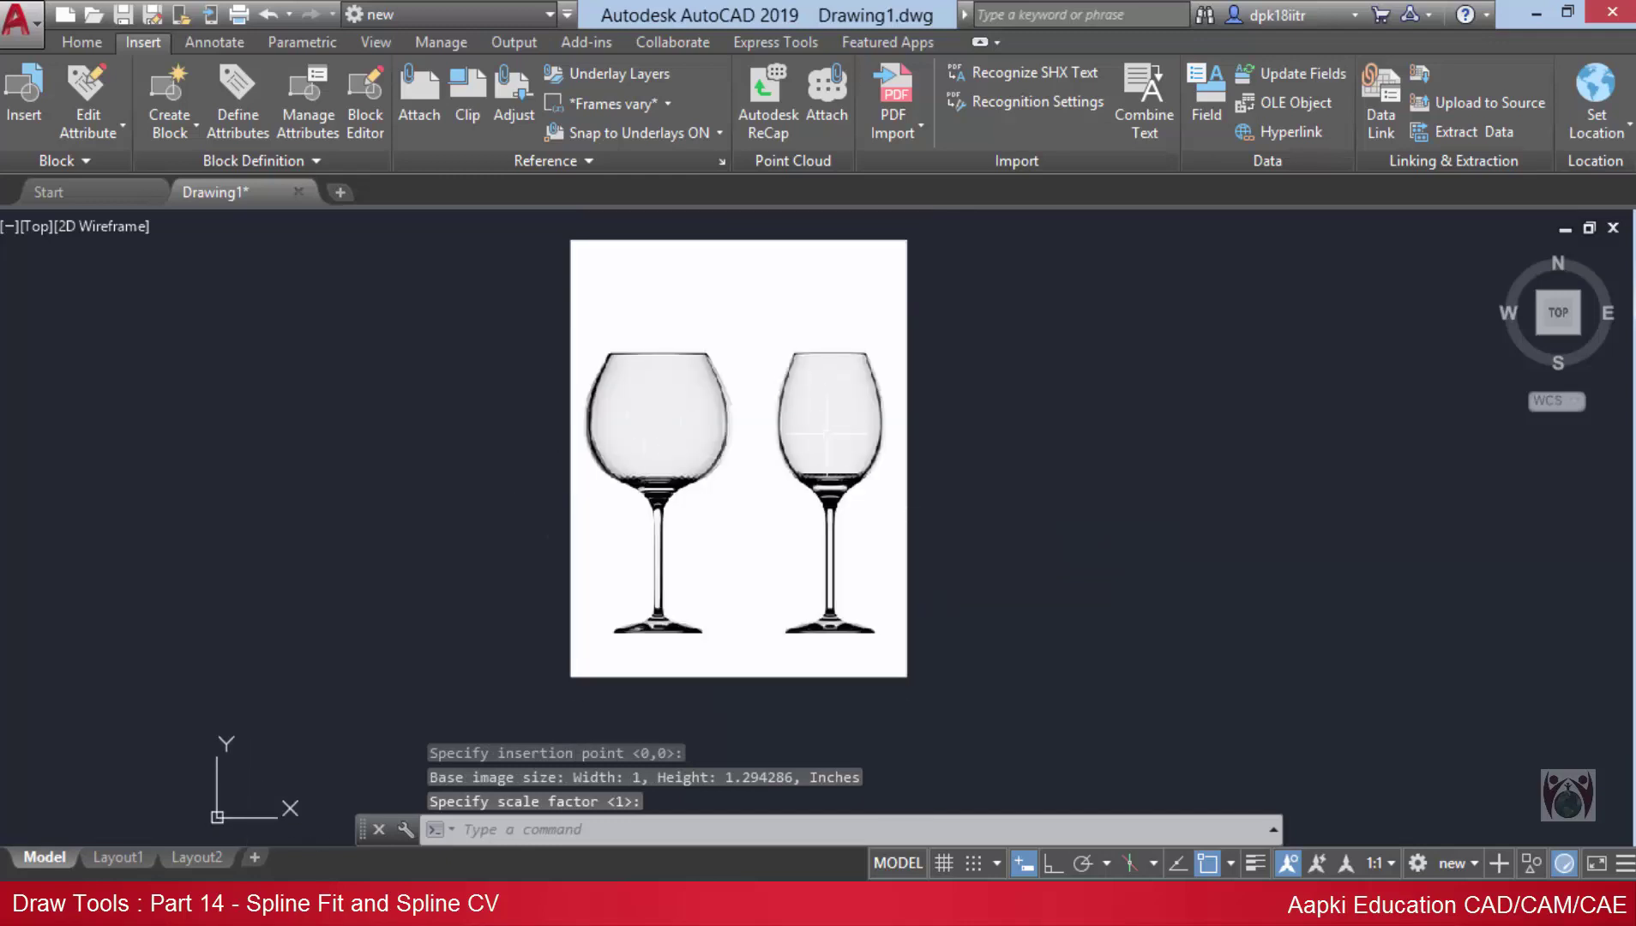
- Return to the Home tab and pan and zoom to center the wine glasses
left_click(78, 43)
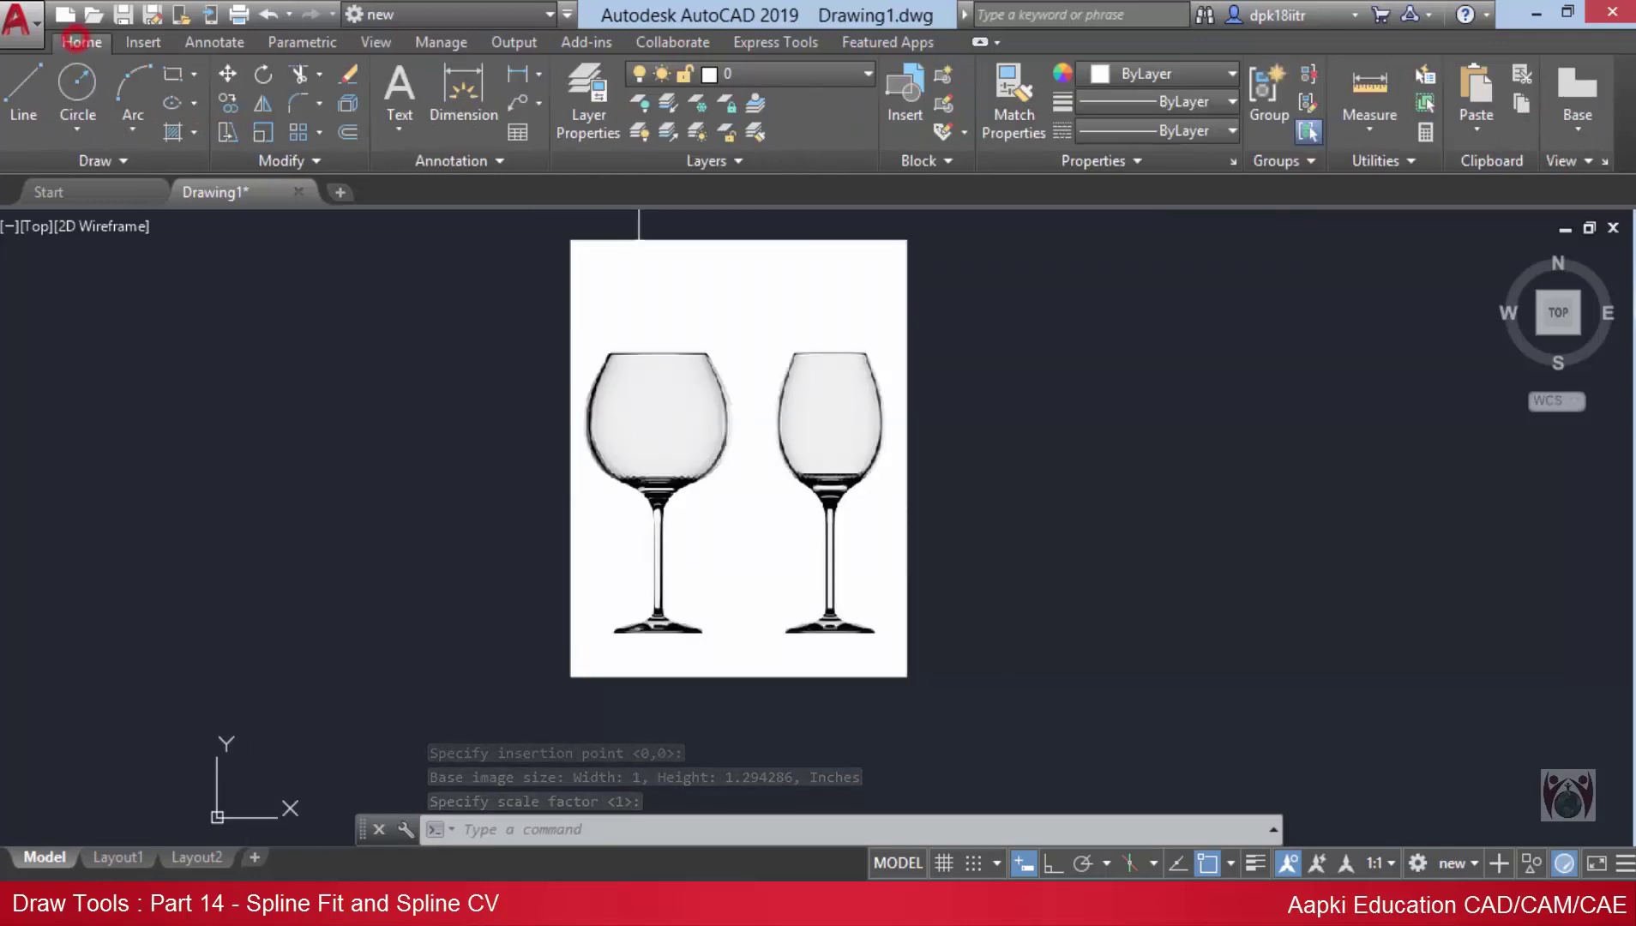
middle_click_drag(518, 376, 519, 419)
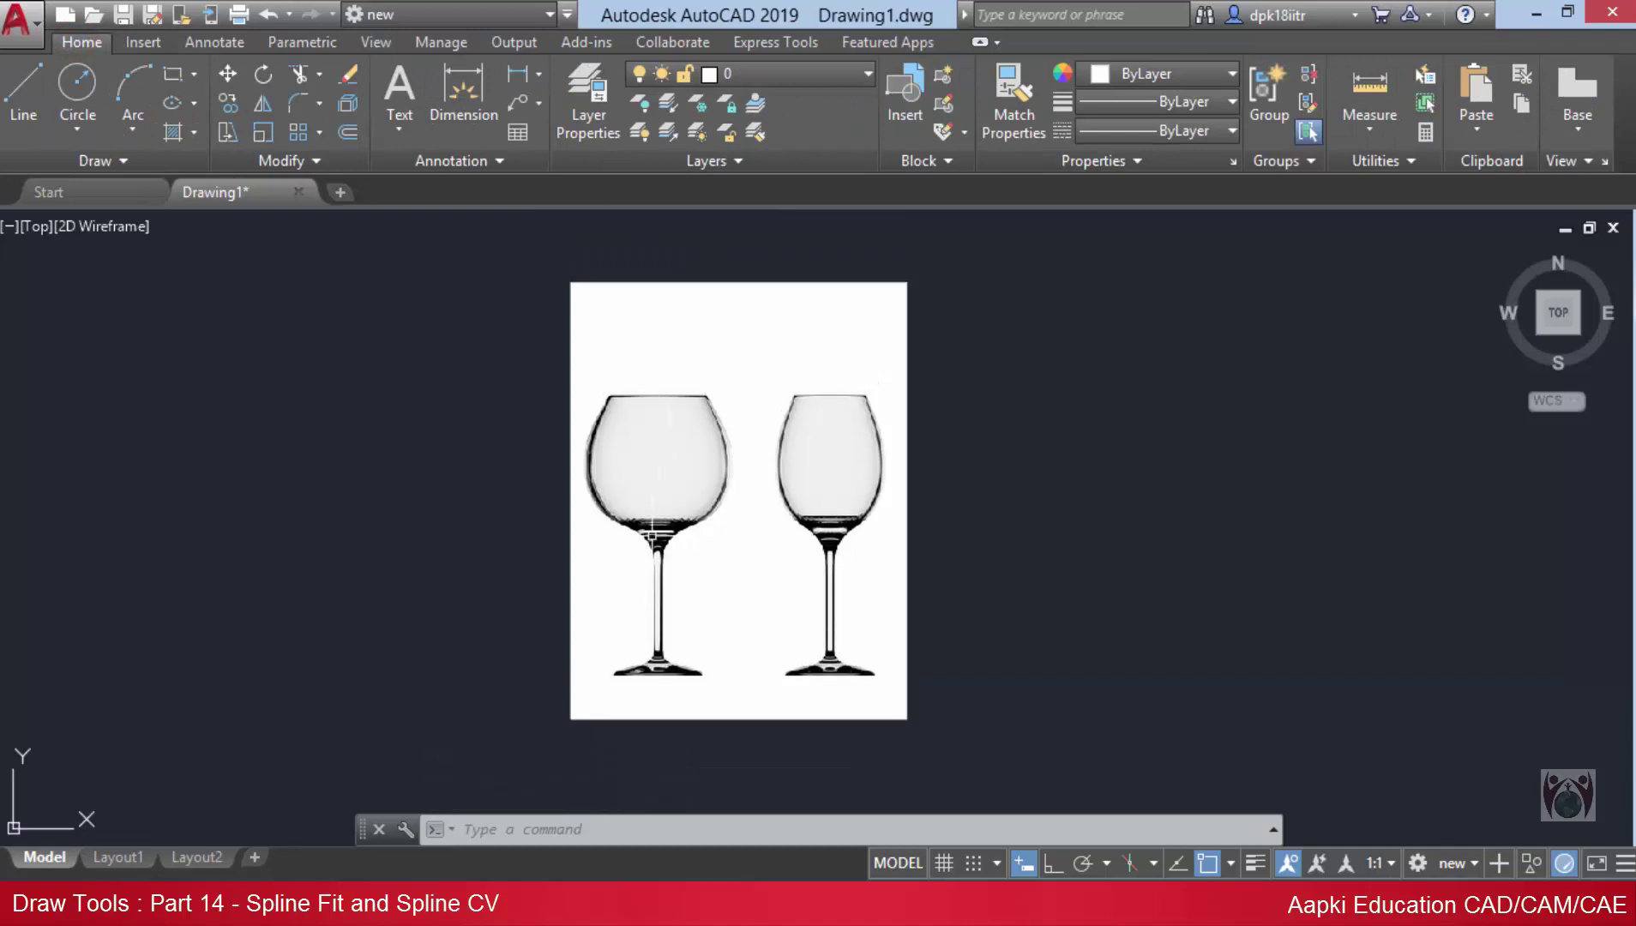
middle_click_drag(654, 525, 698, 510)
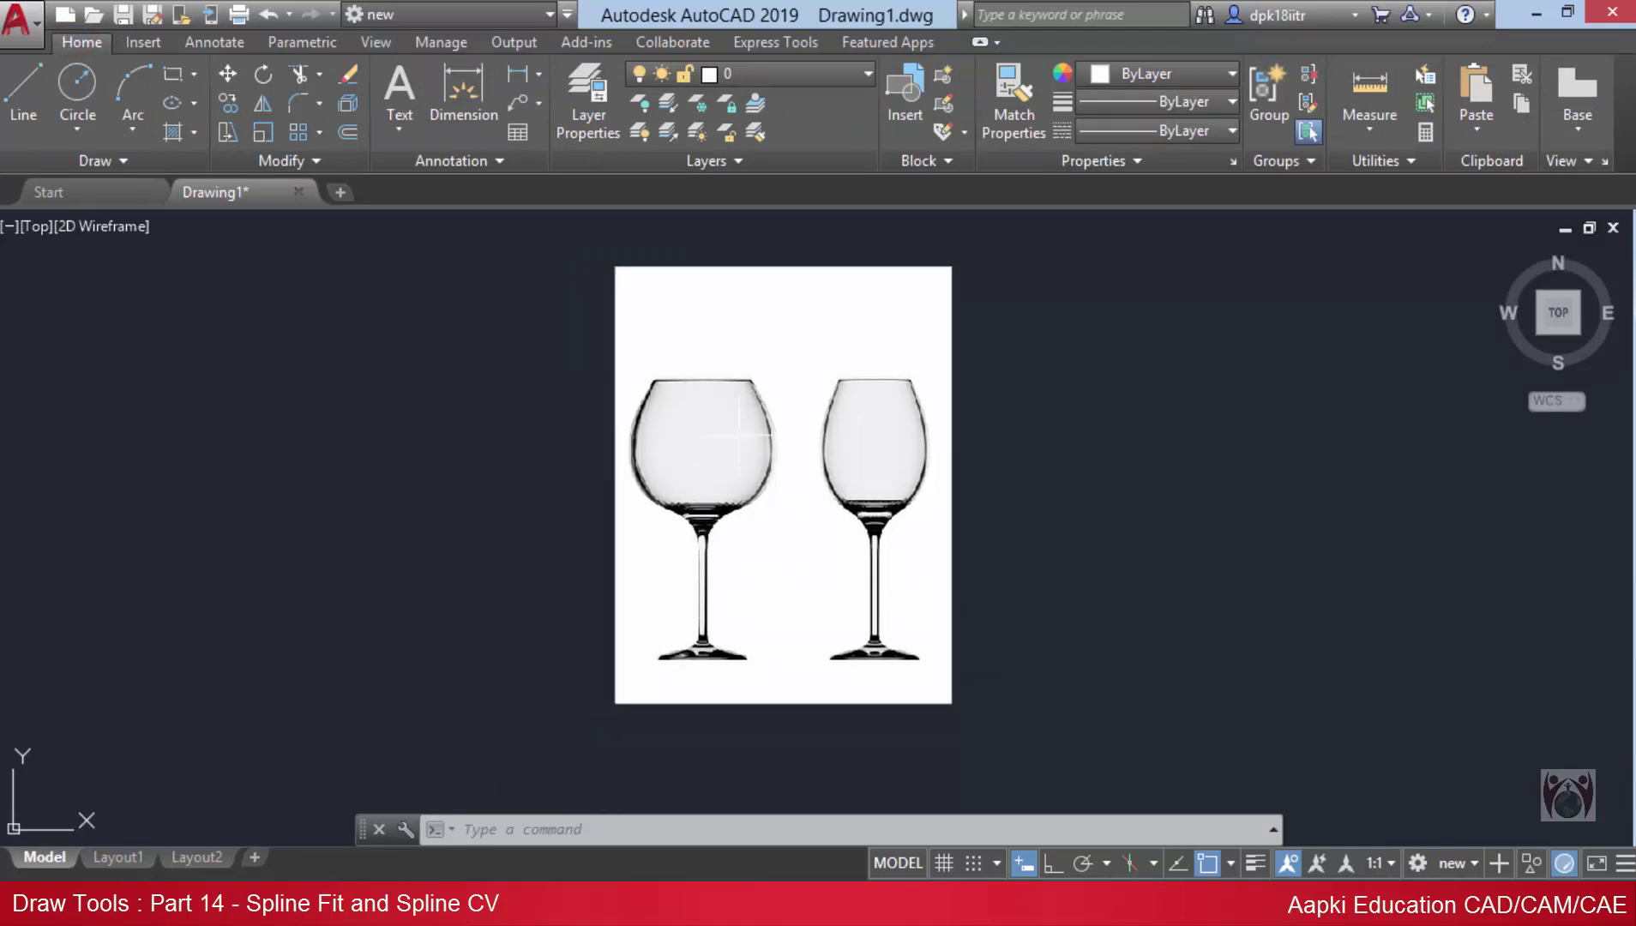
scroll(788, 520, "up", 2)
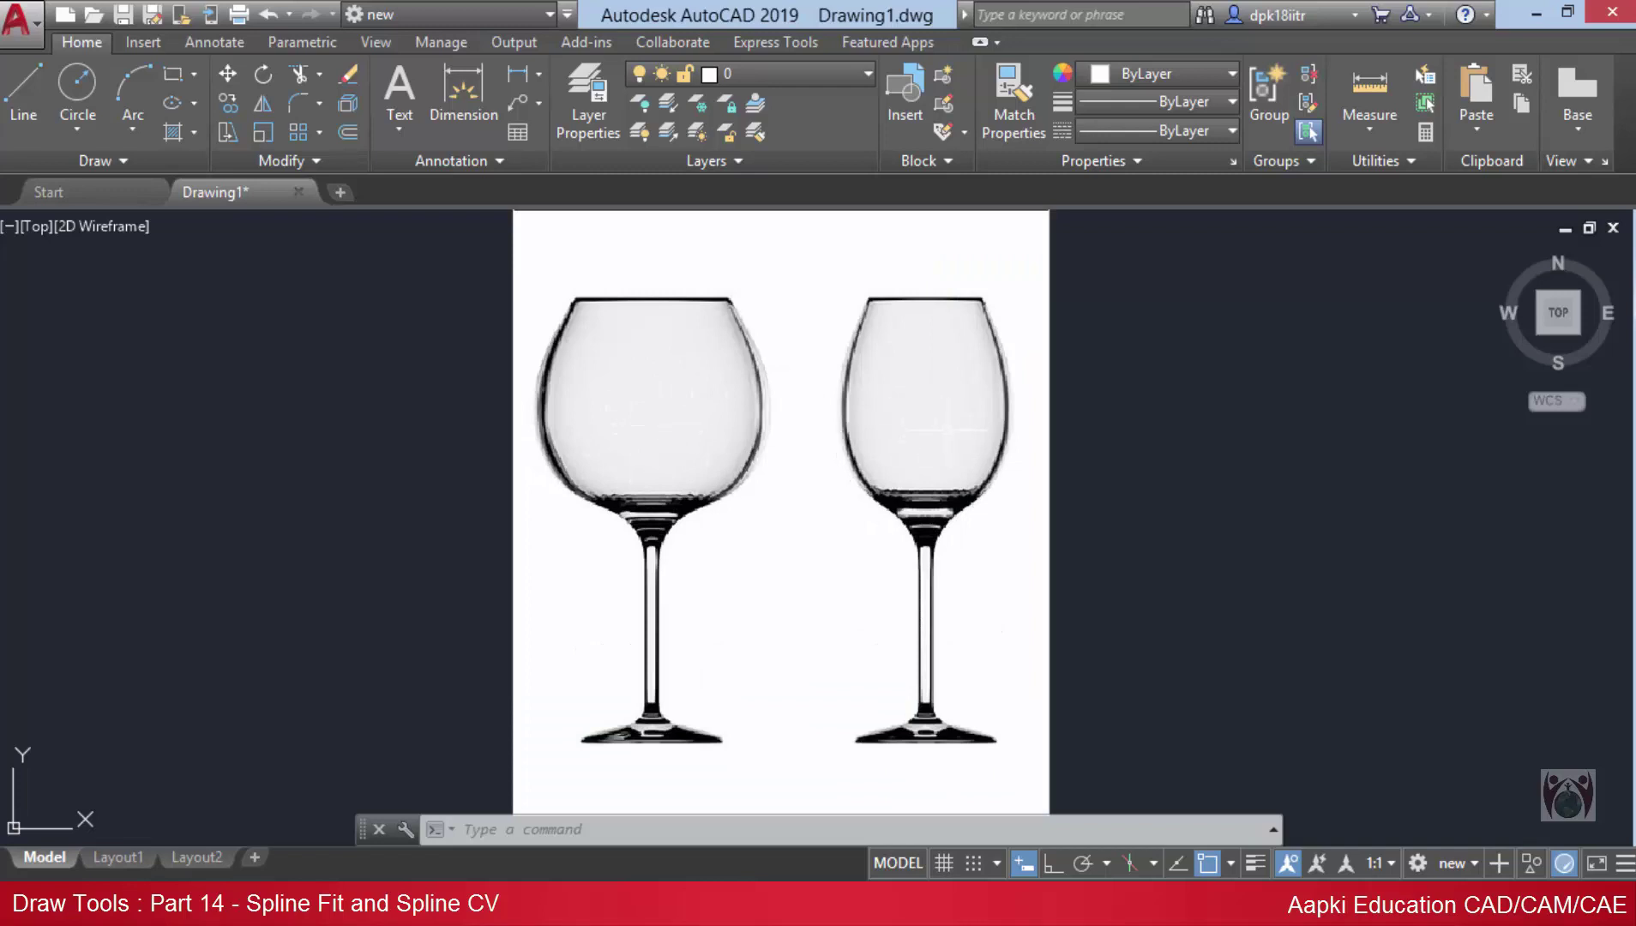
scroll(924, 435, "down", 2)
scroll(925, 434, "up", 2)
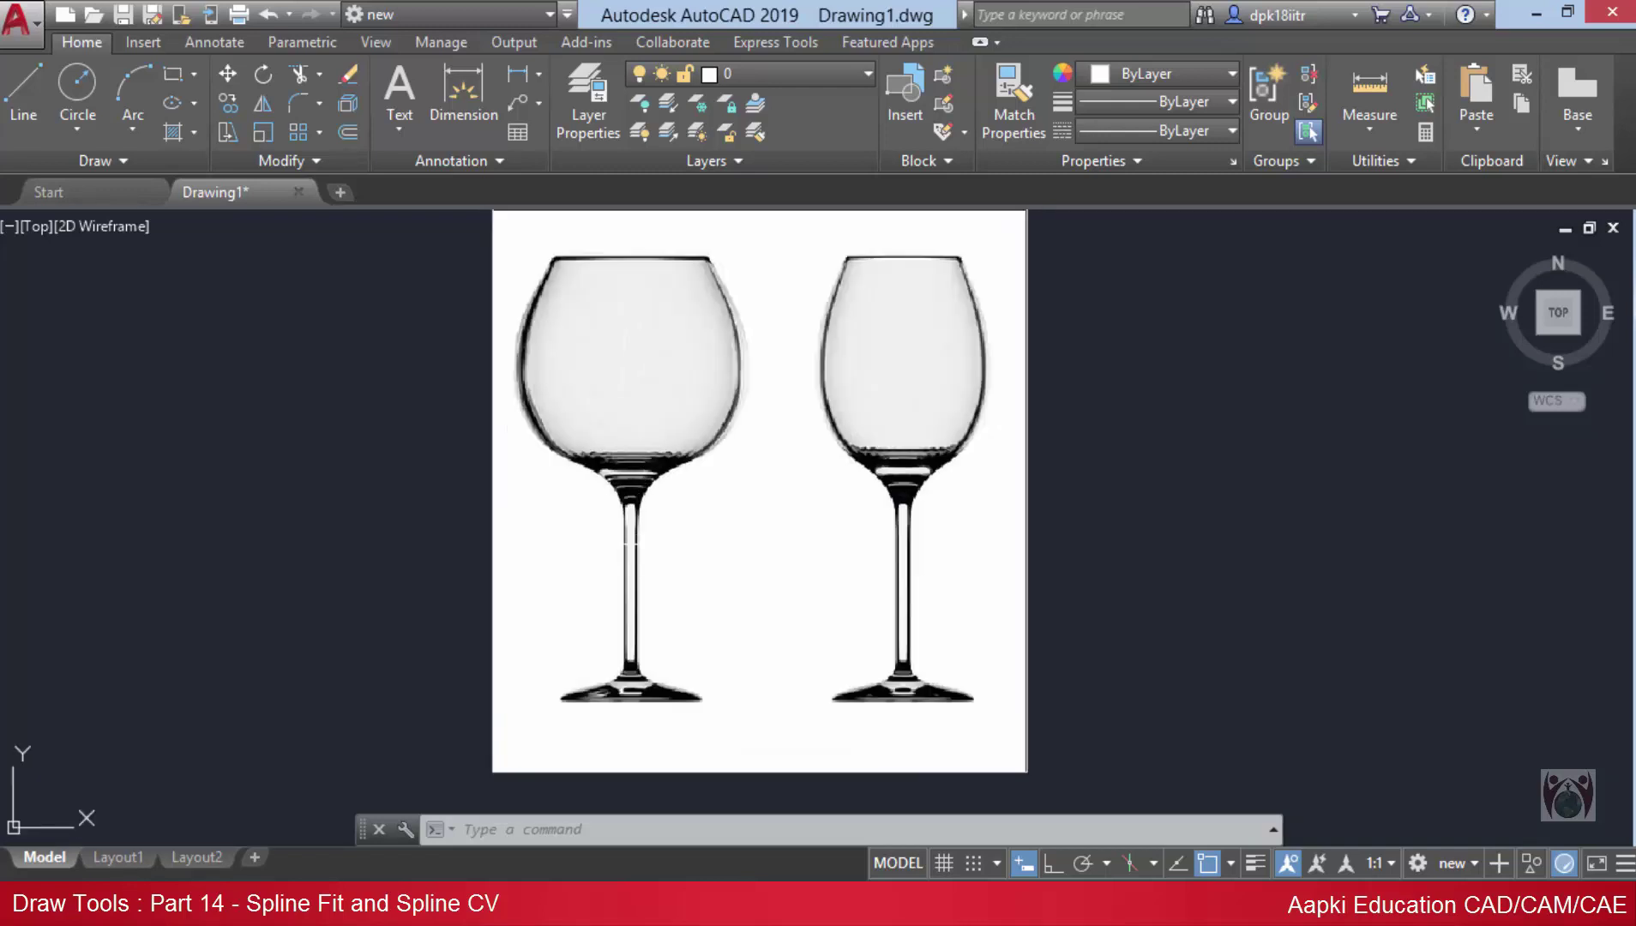
middle_click_drag(758, 491, 830, 491)
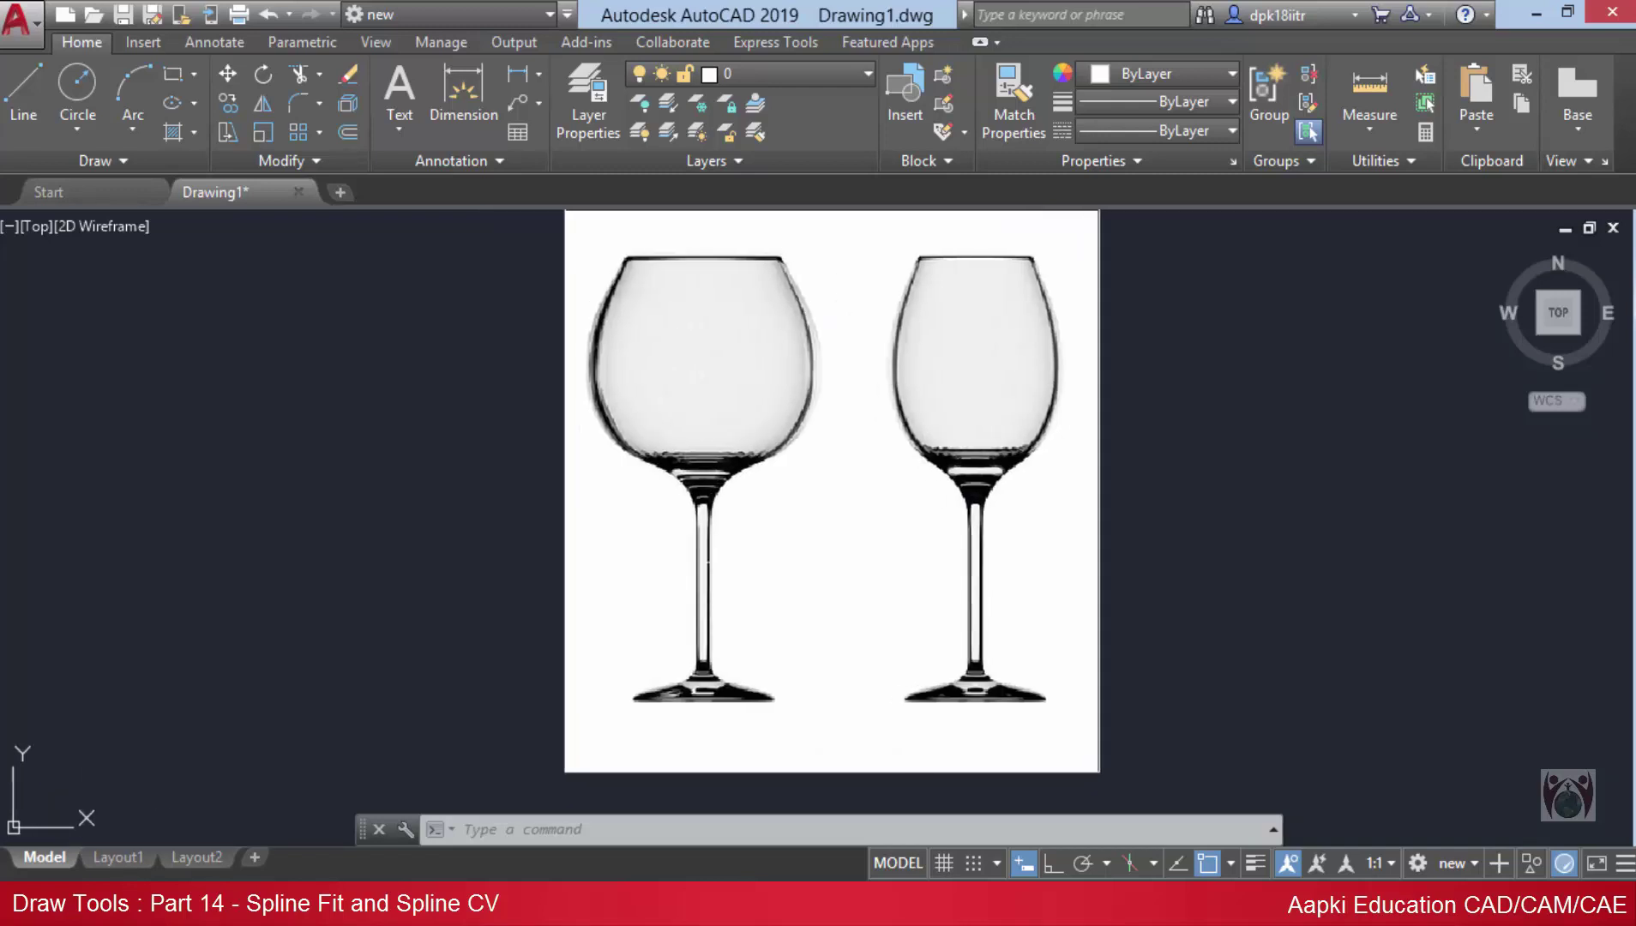
- Draw four test line segments left of the glasses, then window-select and delete them
left_click(23, 103)
left_click(160, 505)
left_click(350, 480)
left_click(413, 554)
left_click(396, 608)
right_click(434, 482)
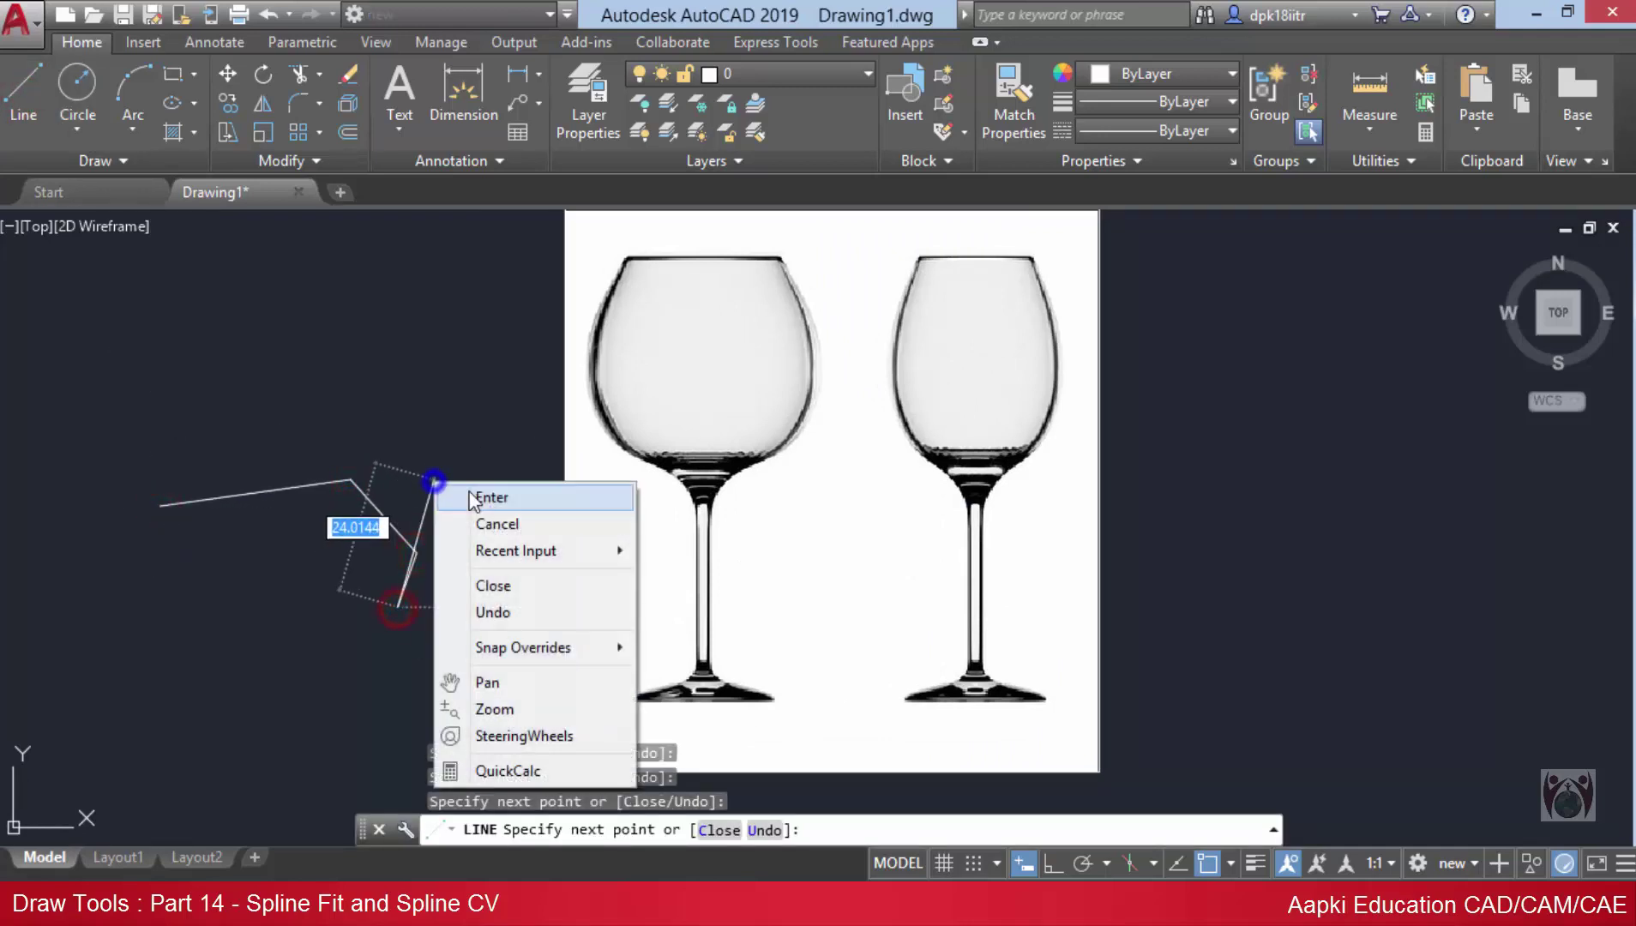
left_click(473, 497)
left_click(475, 409)
left_click(258, 595)
key("Delete")
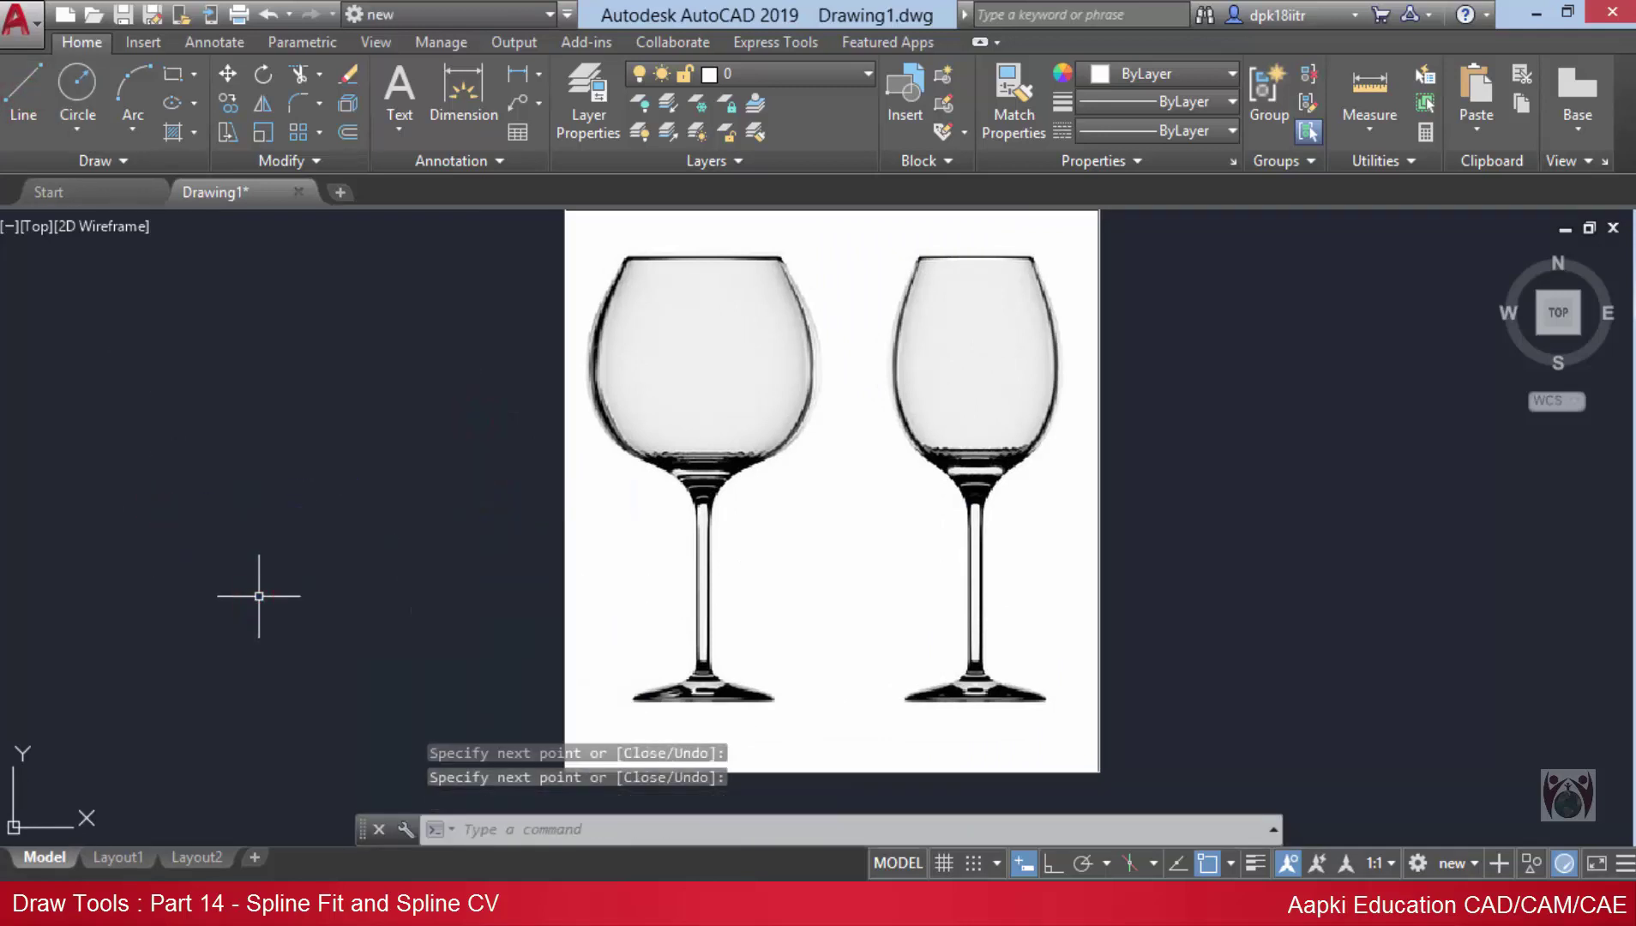
- Set the current object colour to orange 242,103,34
left_click(1183, 76)
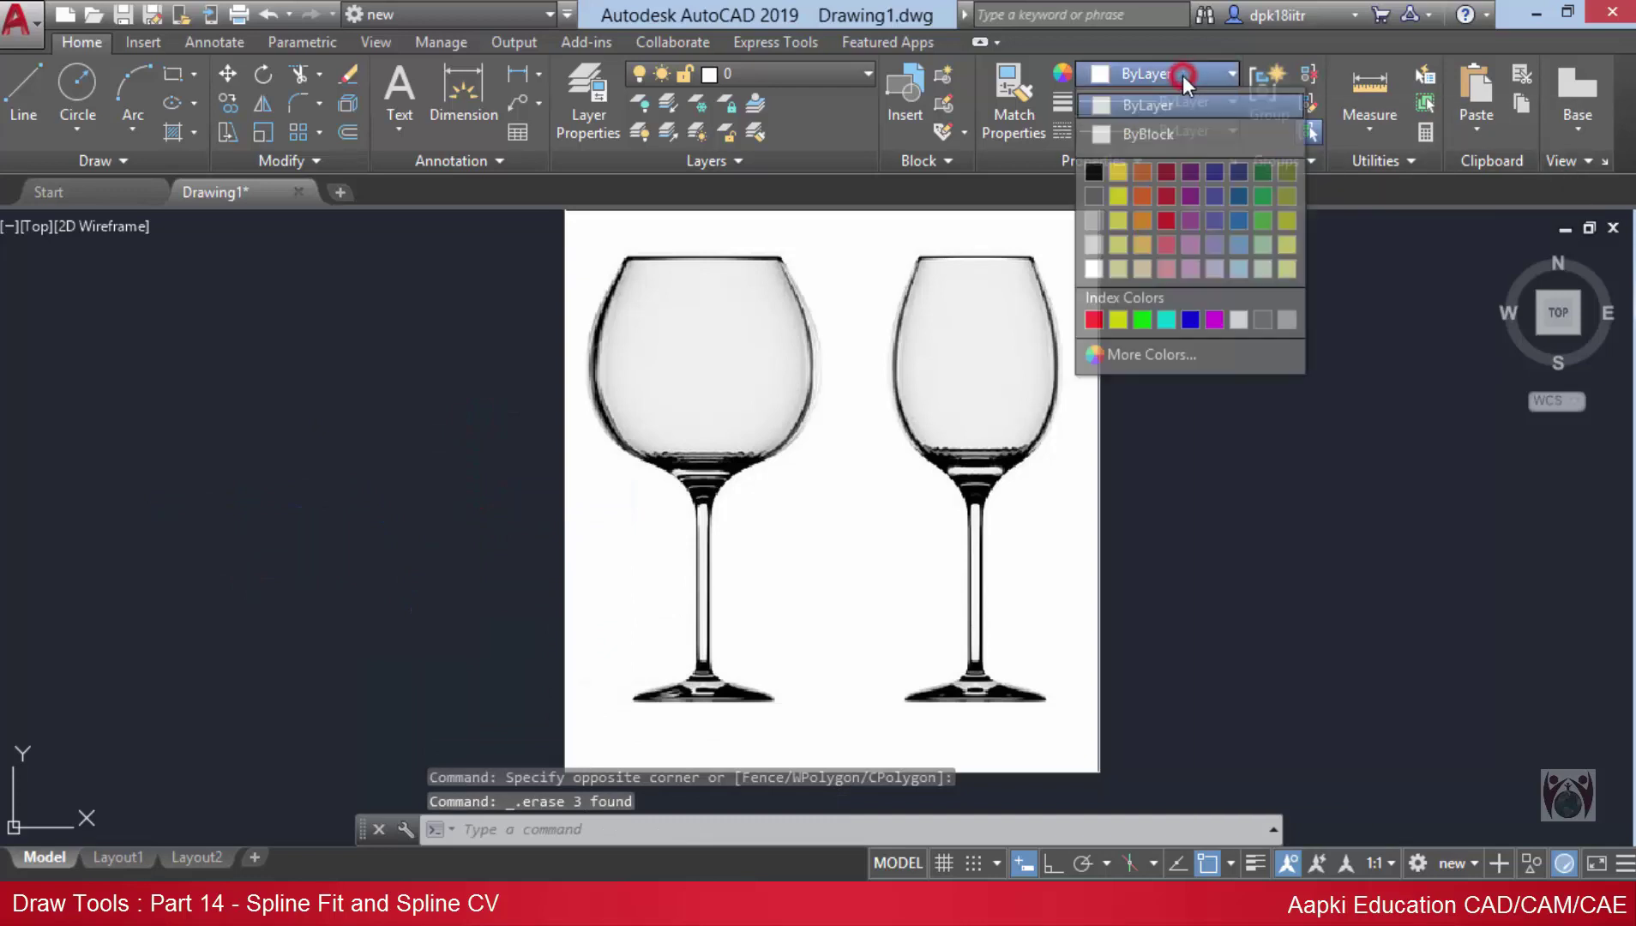
left_click(1144, 194)
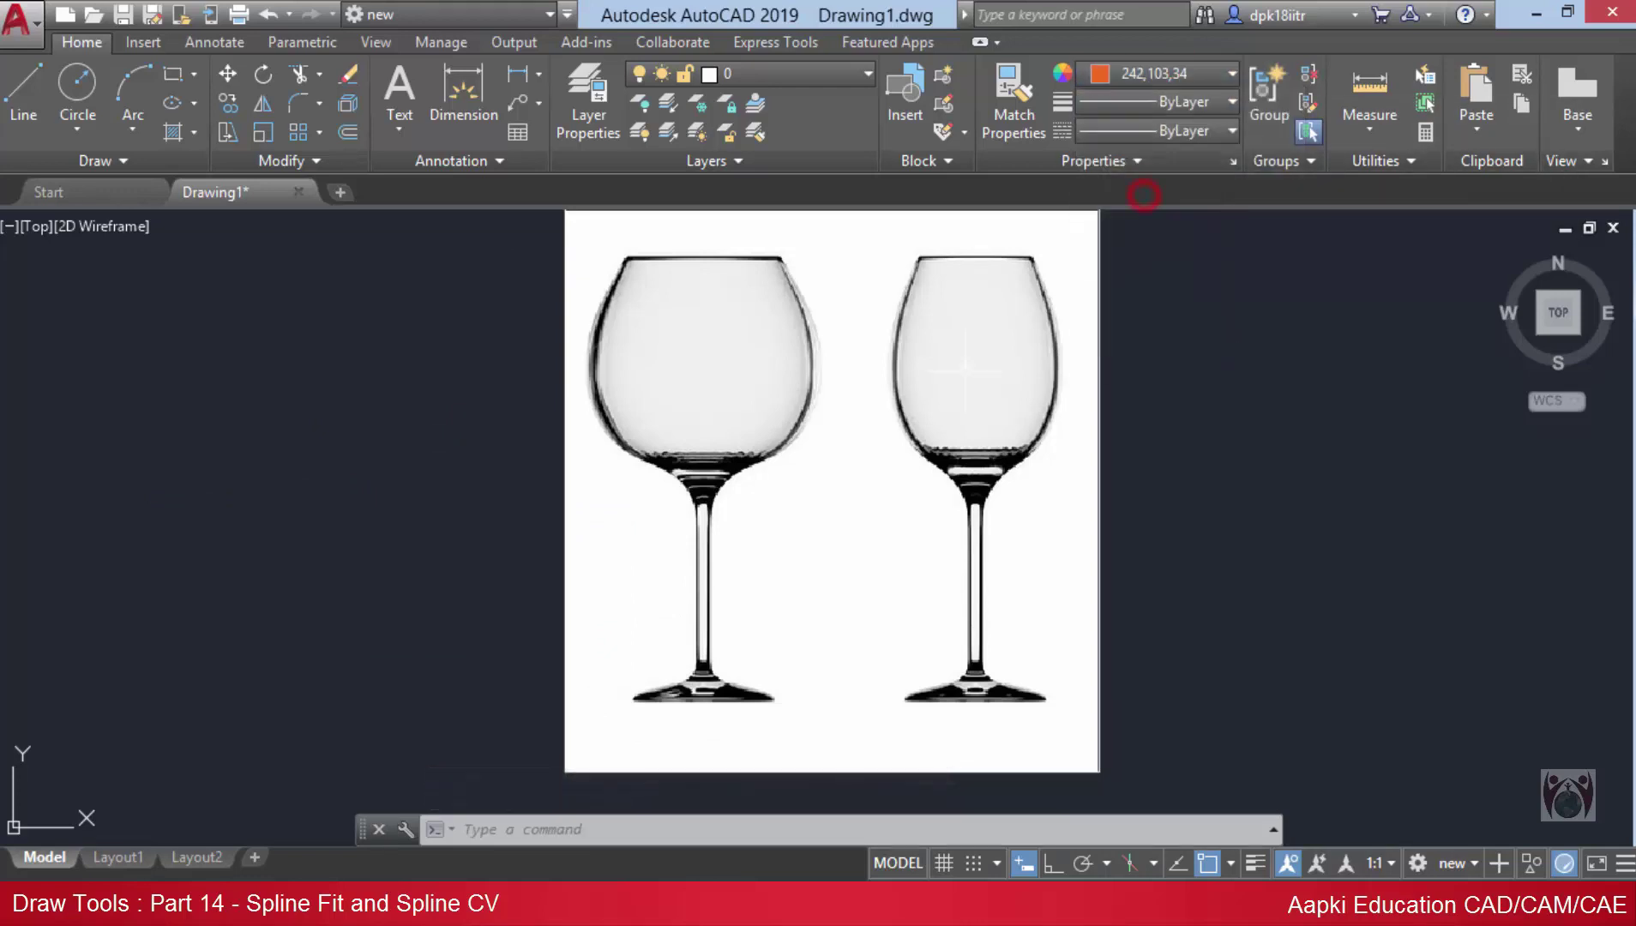
mouse_move(821, 517)
middle_mouse_down()
mouse_move(873, 474)
mouse_move(807, 481)
middle_mouse_up()
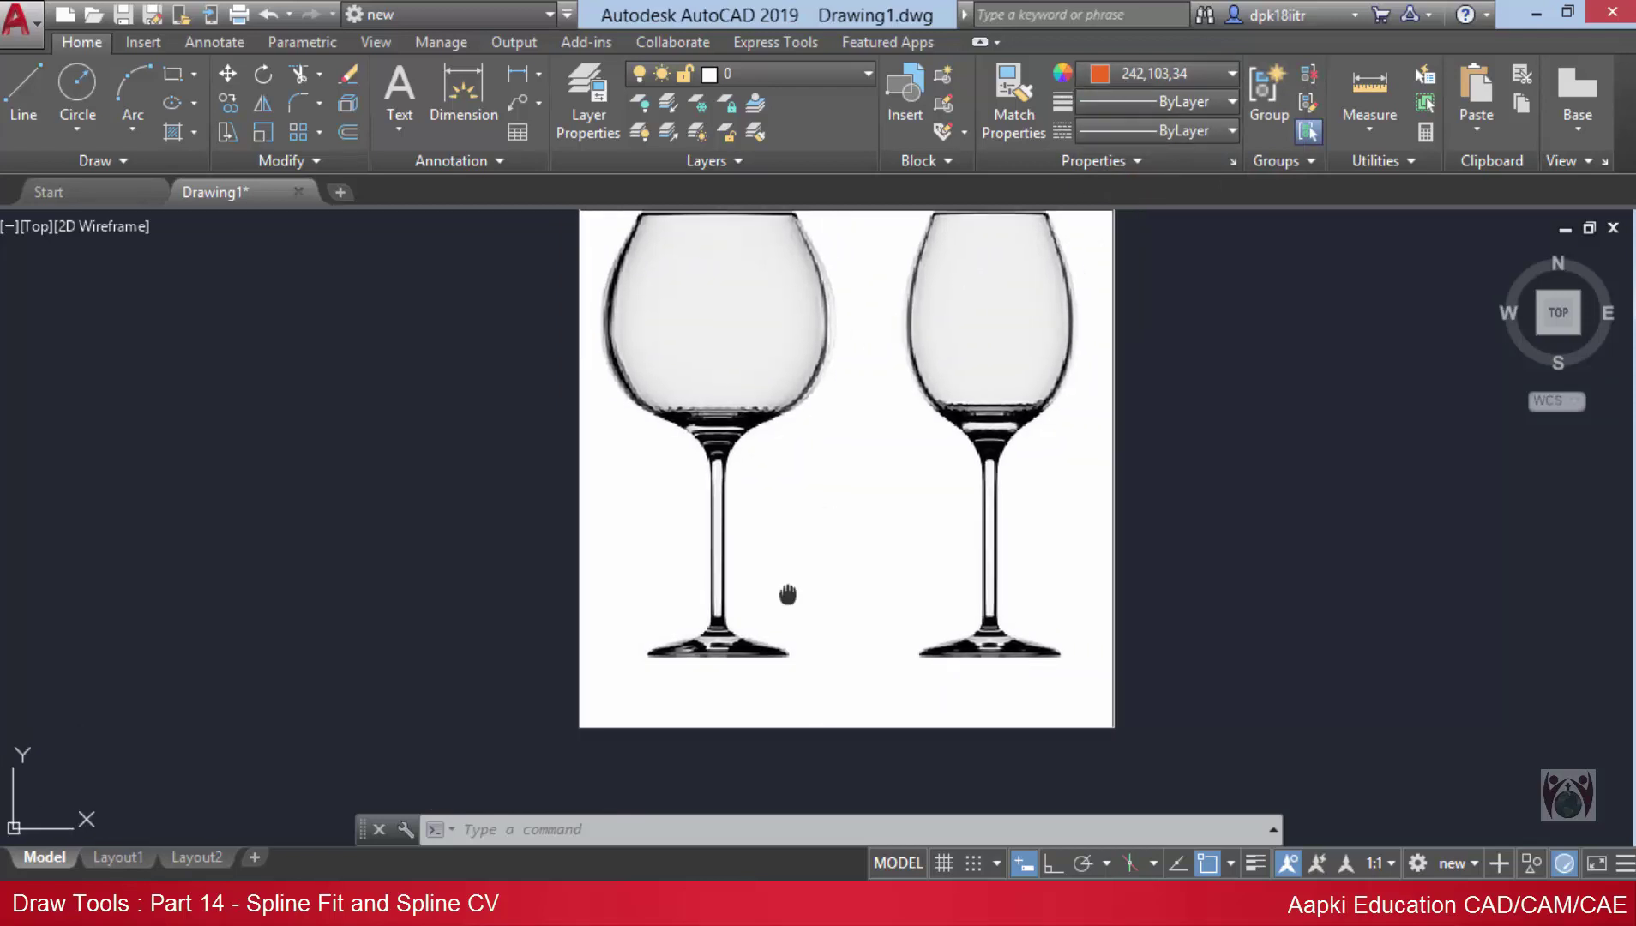
- Try a Spline from the Draw slide-out and cancel it, then run OP for Options
left_click(119, 161)
left_click(15, 197)
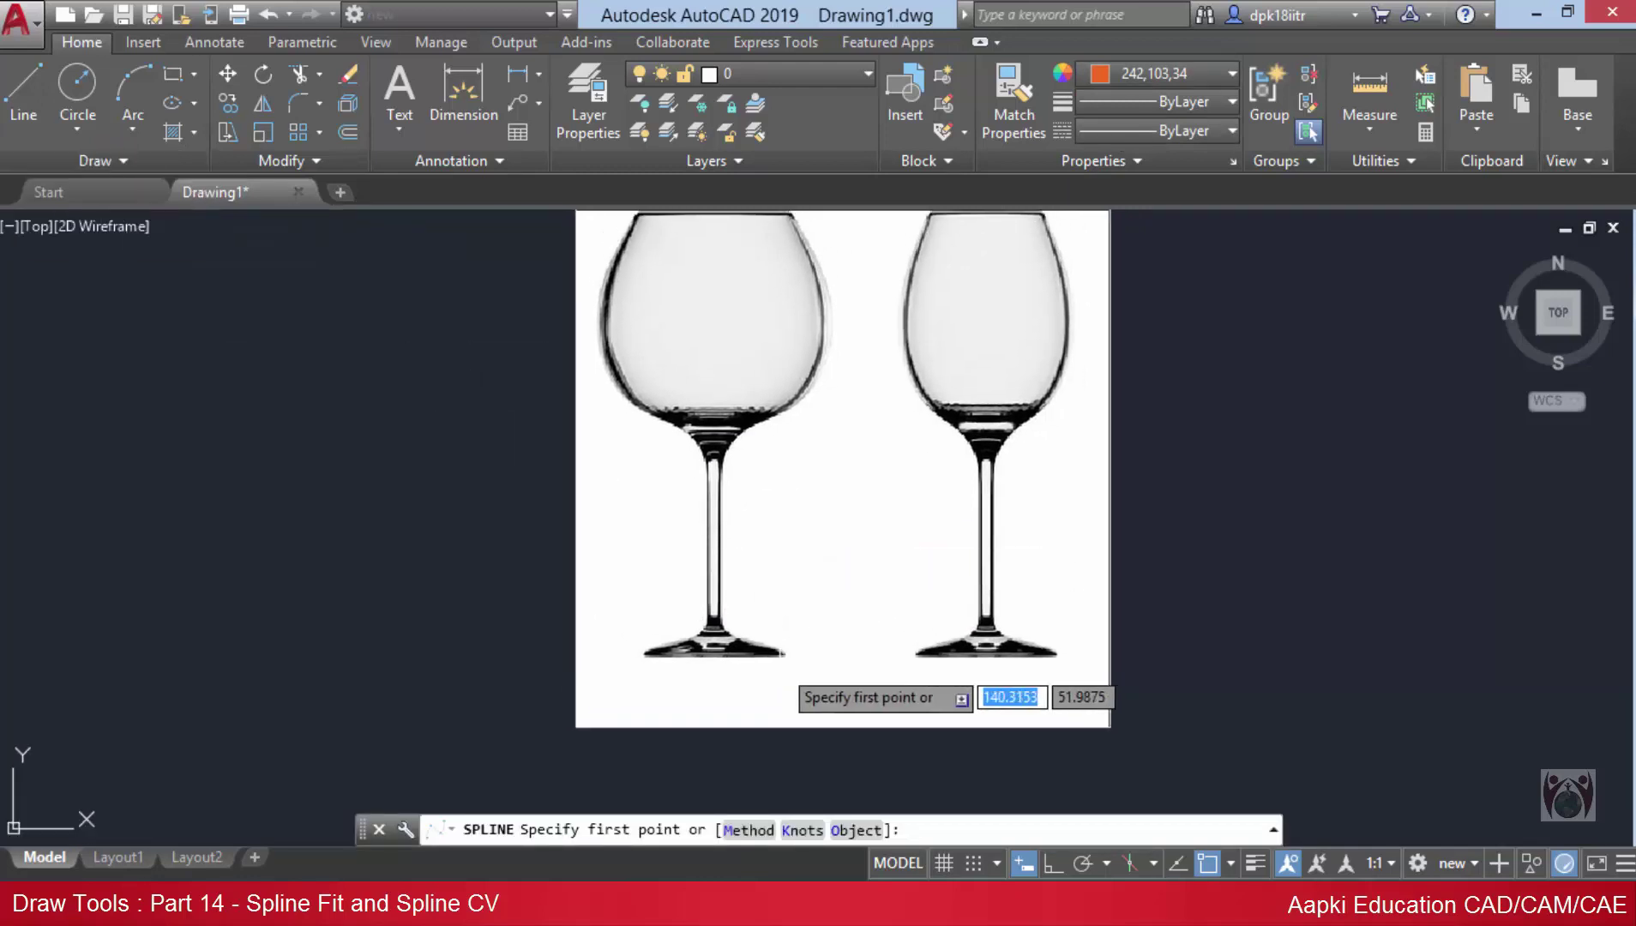
scroll(737, 635, "up", 5)
scroll(756, 686, "down", 3)
scroll(758, 686, "up", 2)
type("op")
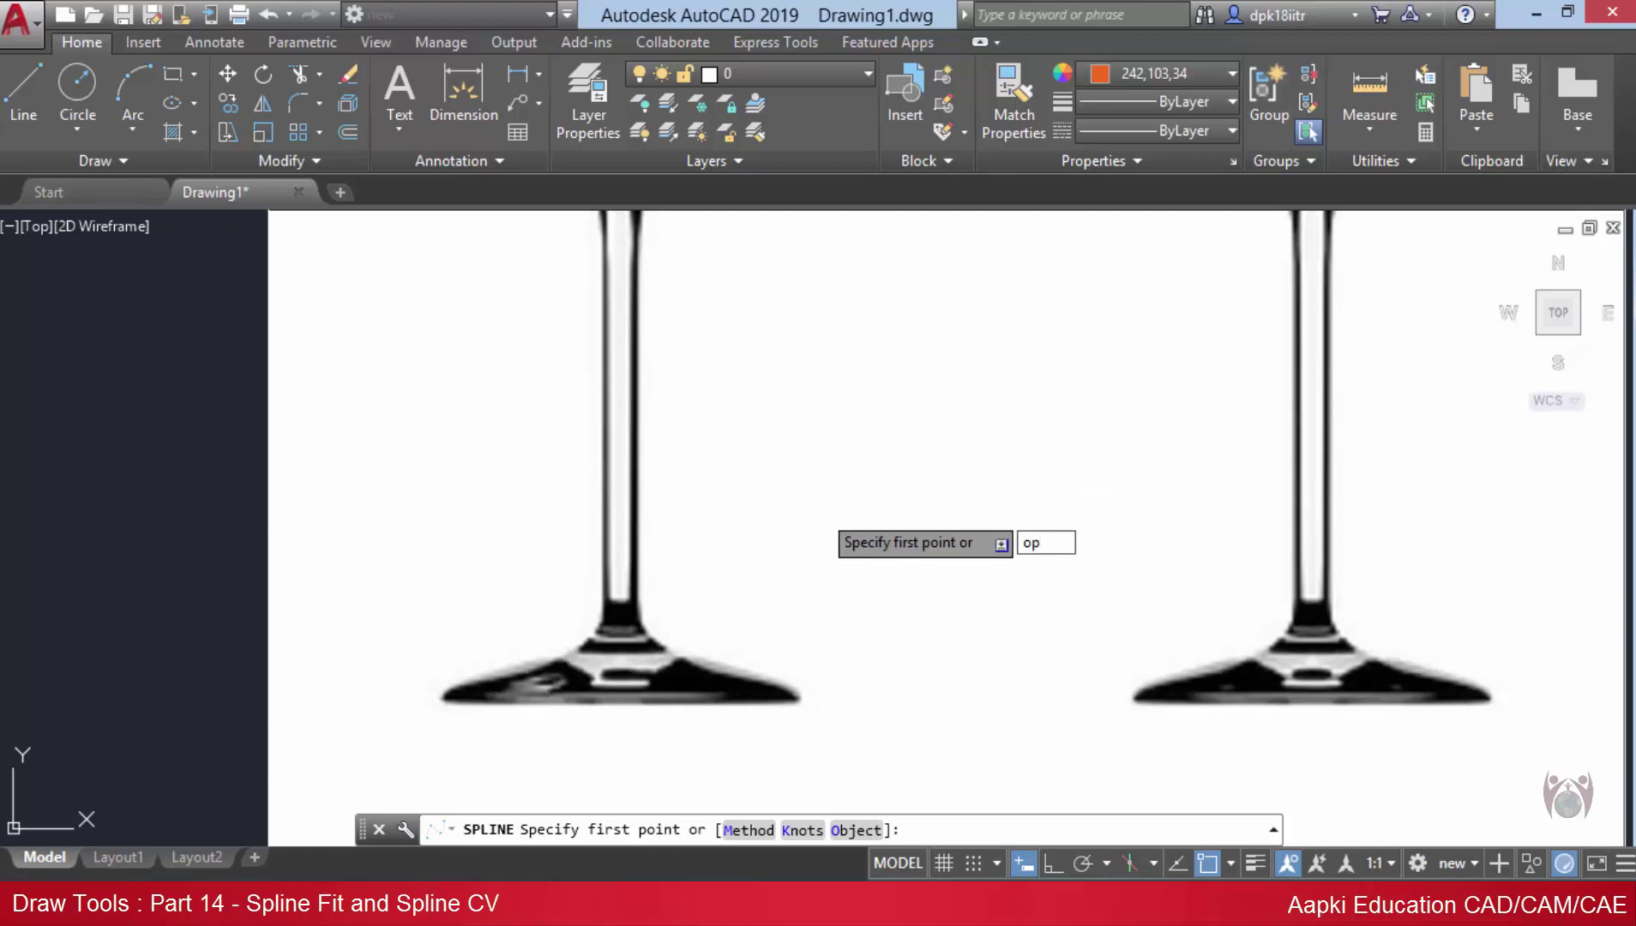
key("Return")
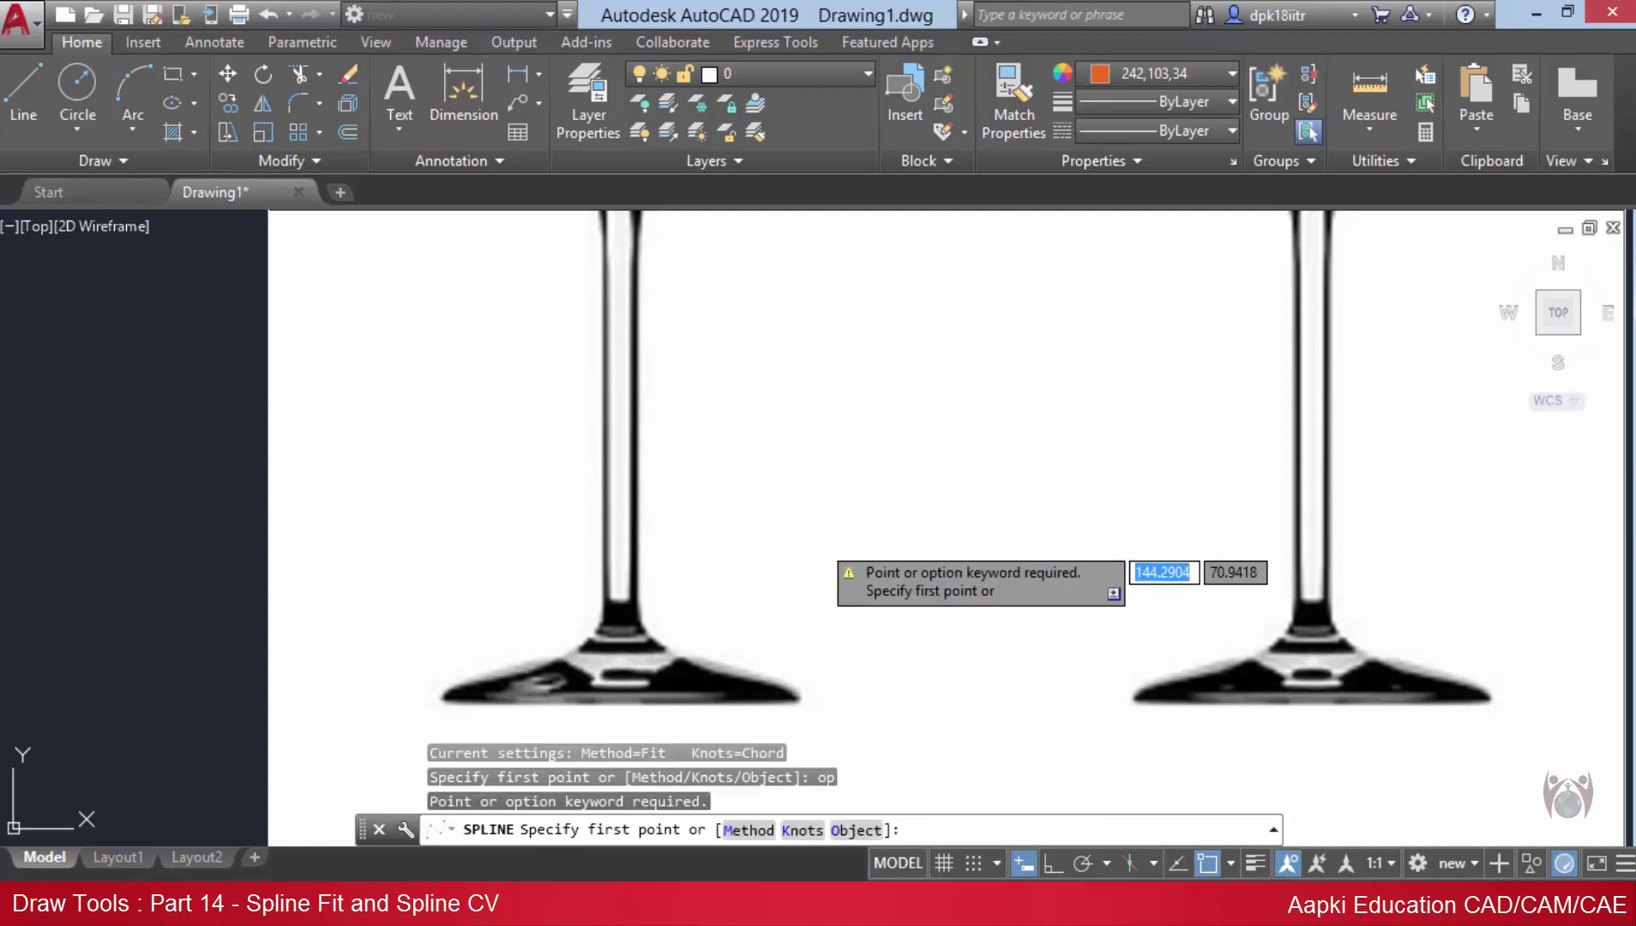
key("Escape")
key("Escape")
key("Escape")
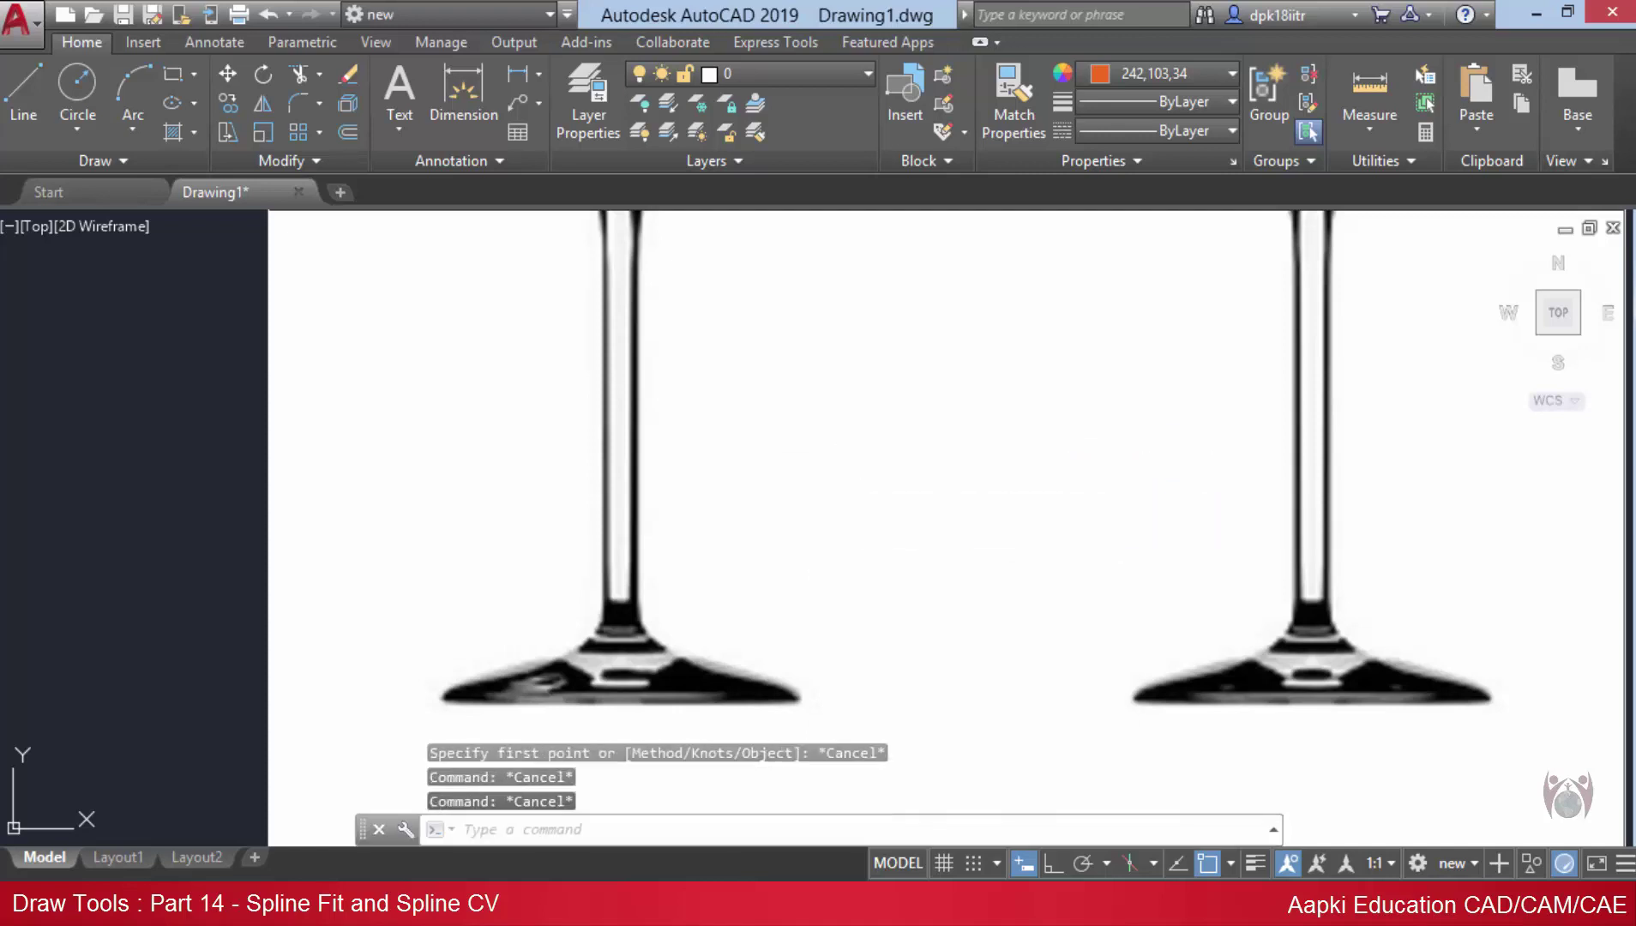
type("op")
key("Return")
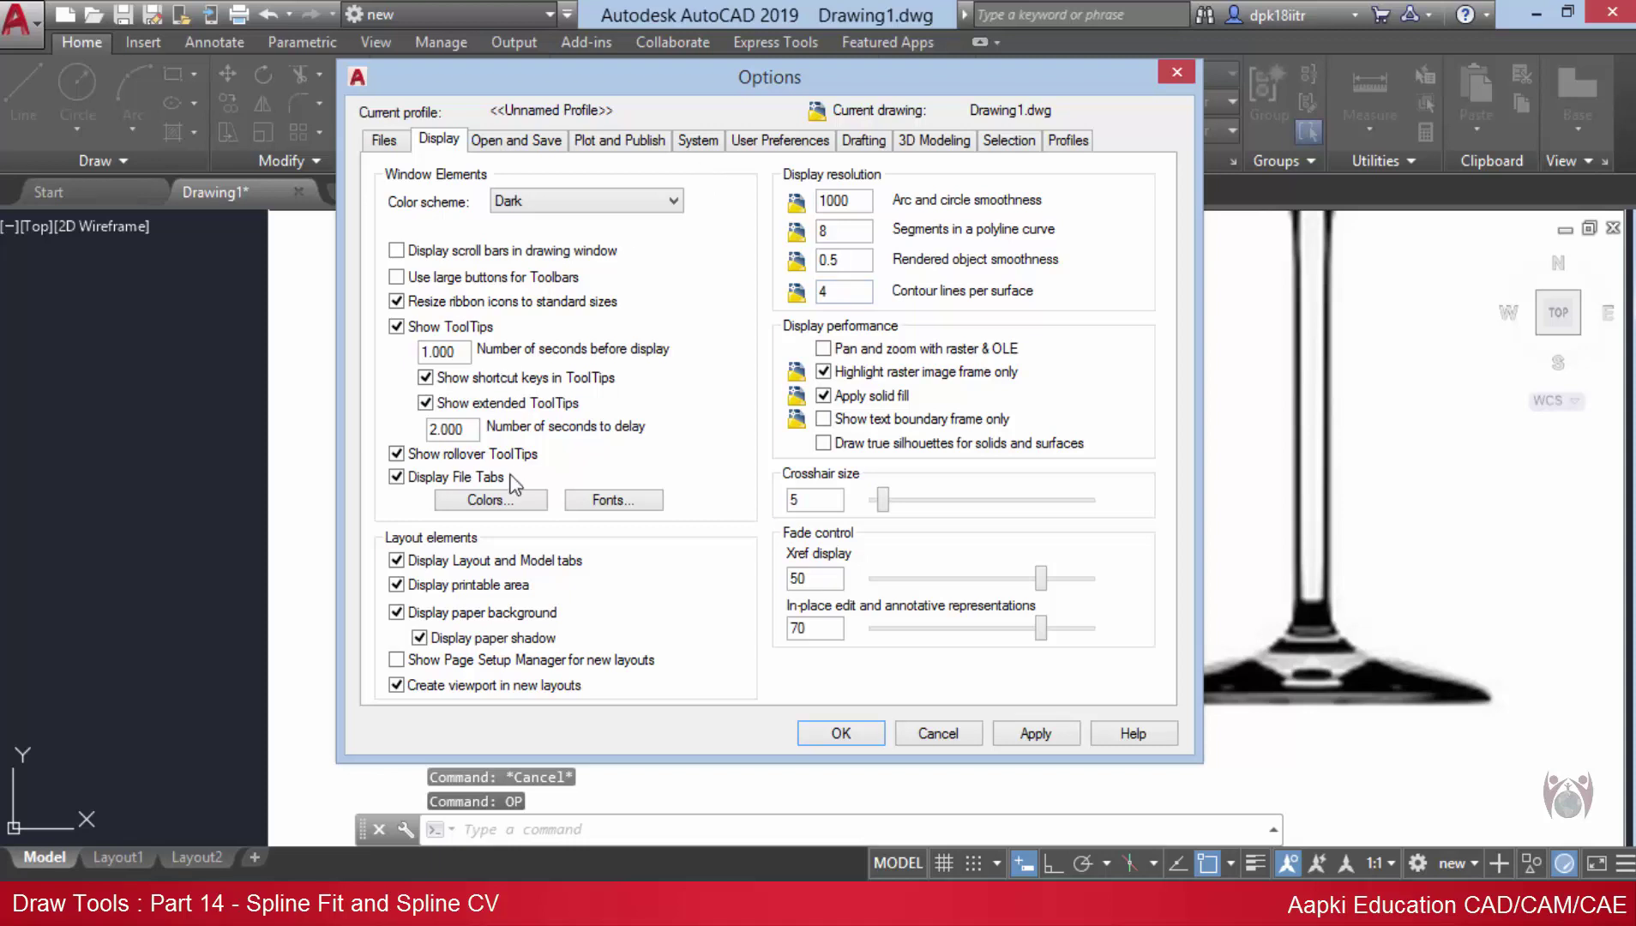
- Set the Crosshairs colour to Red in Display > Colors, then Apply & Close and OK
left_click(541, 506)
left_click(944, 183)
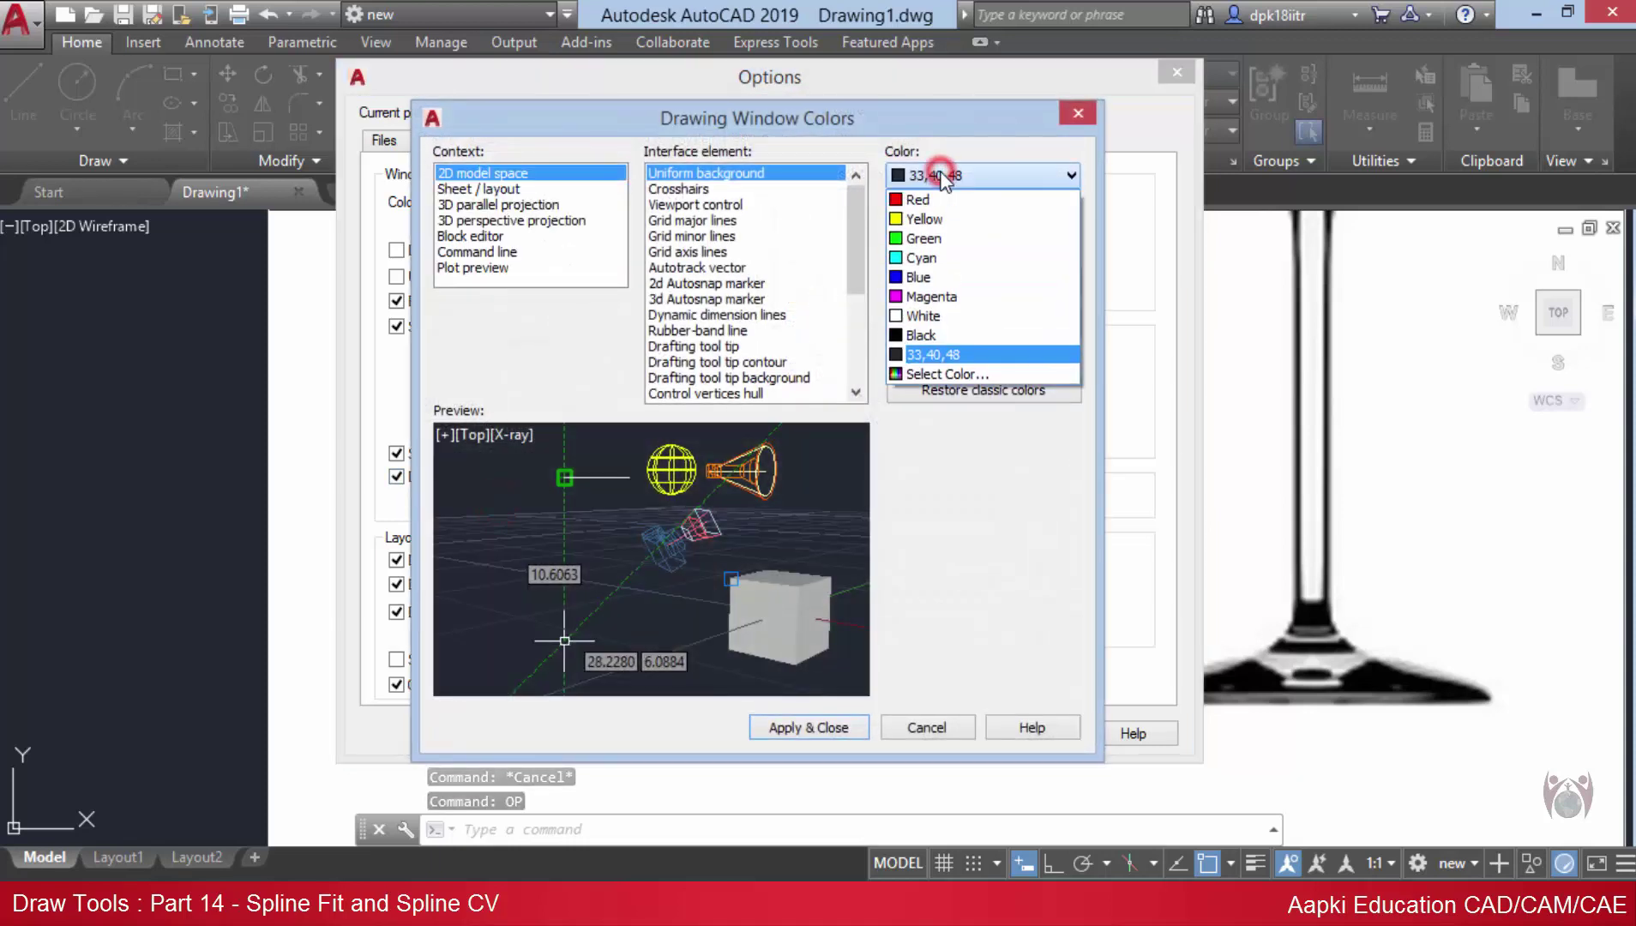
left_click(677, 188)
left_click(1011, 175)
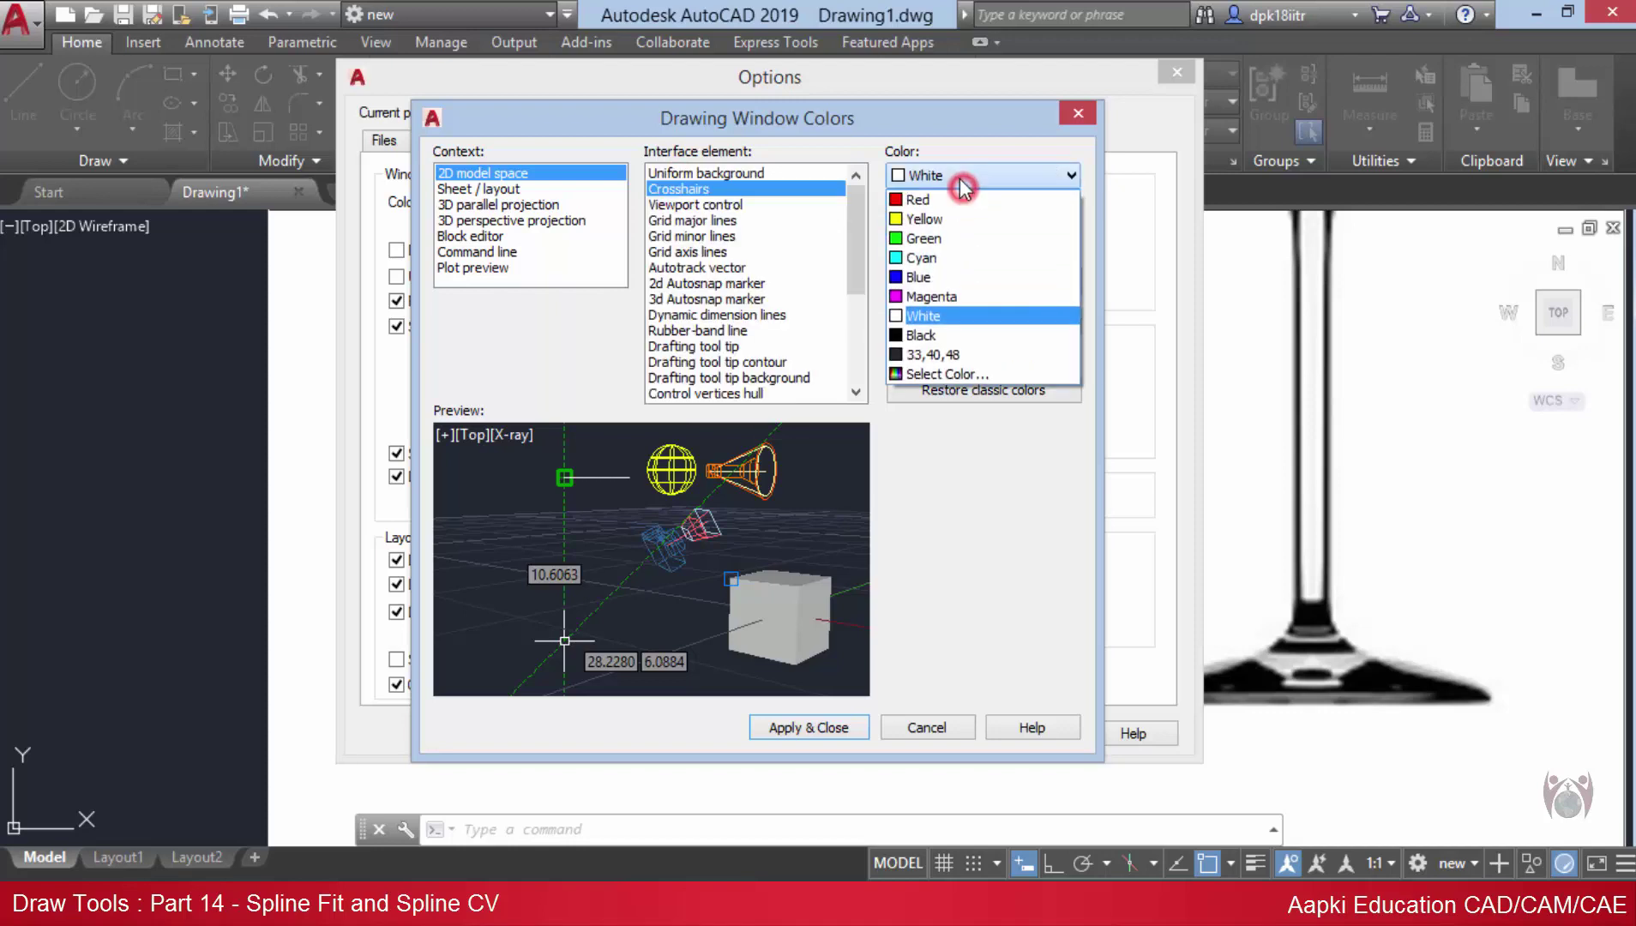
left_click(922, 200)
left_click(845, 736)
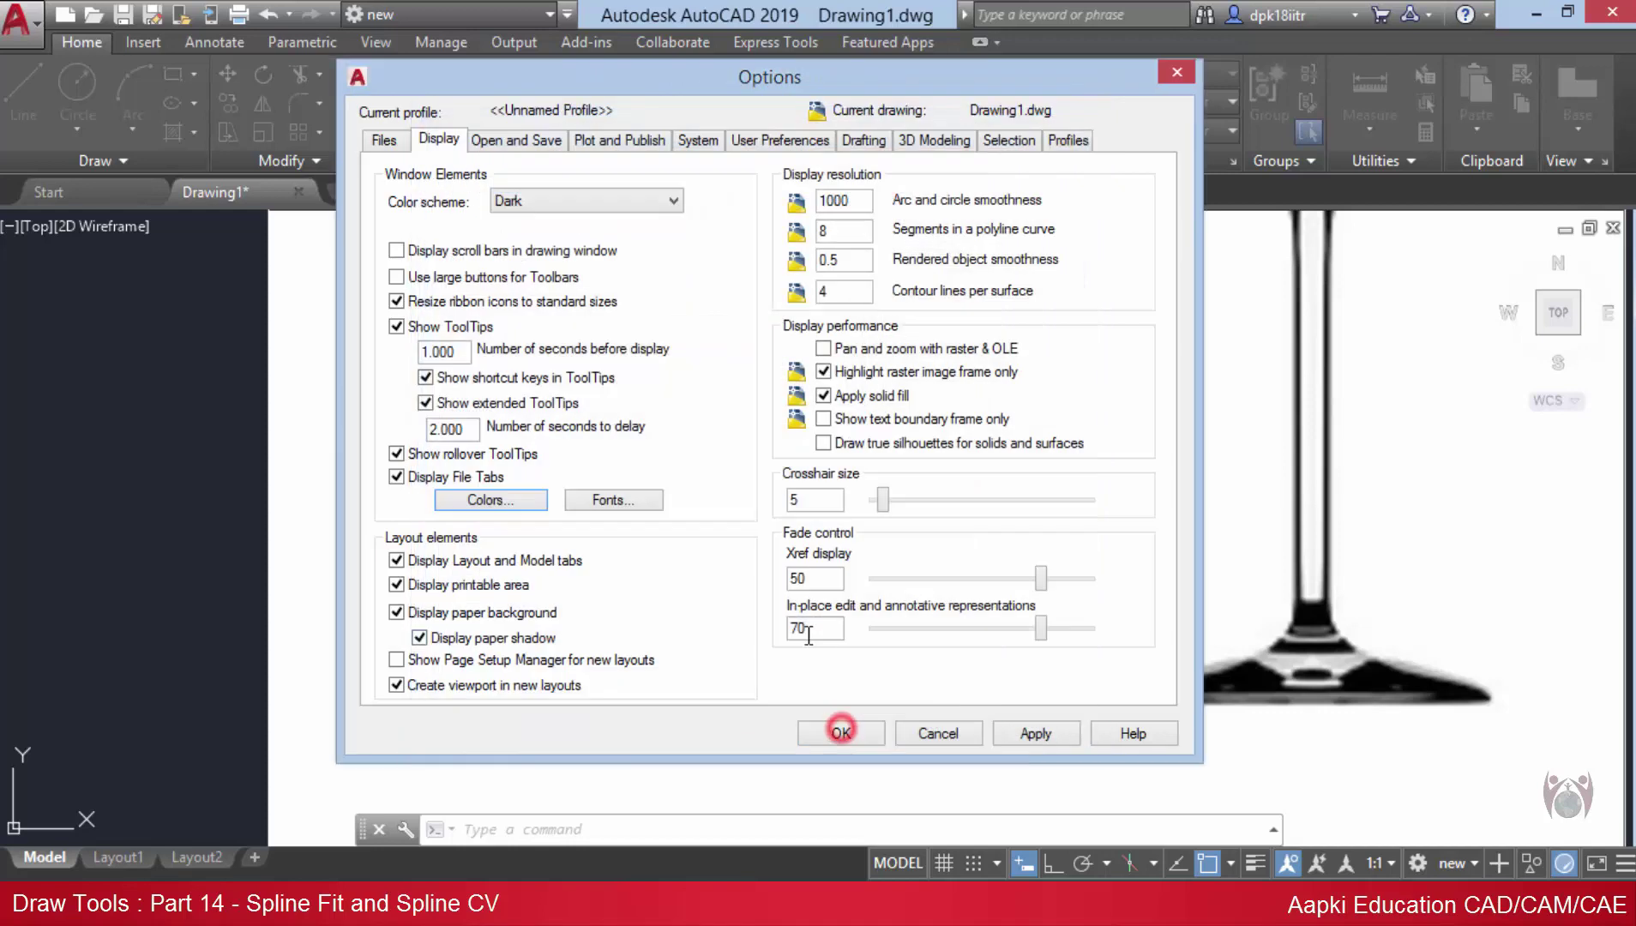
left_click(817, 725)
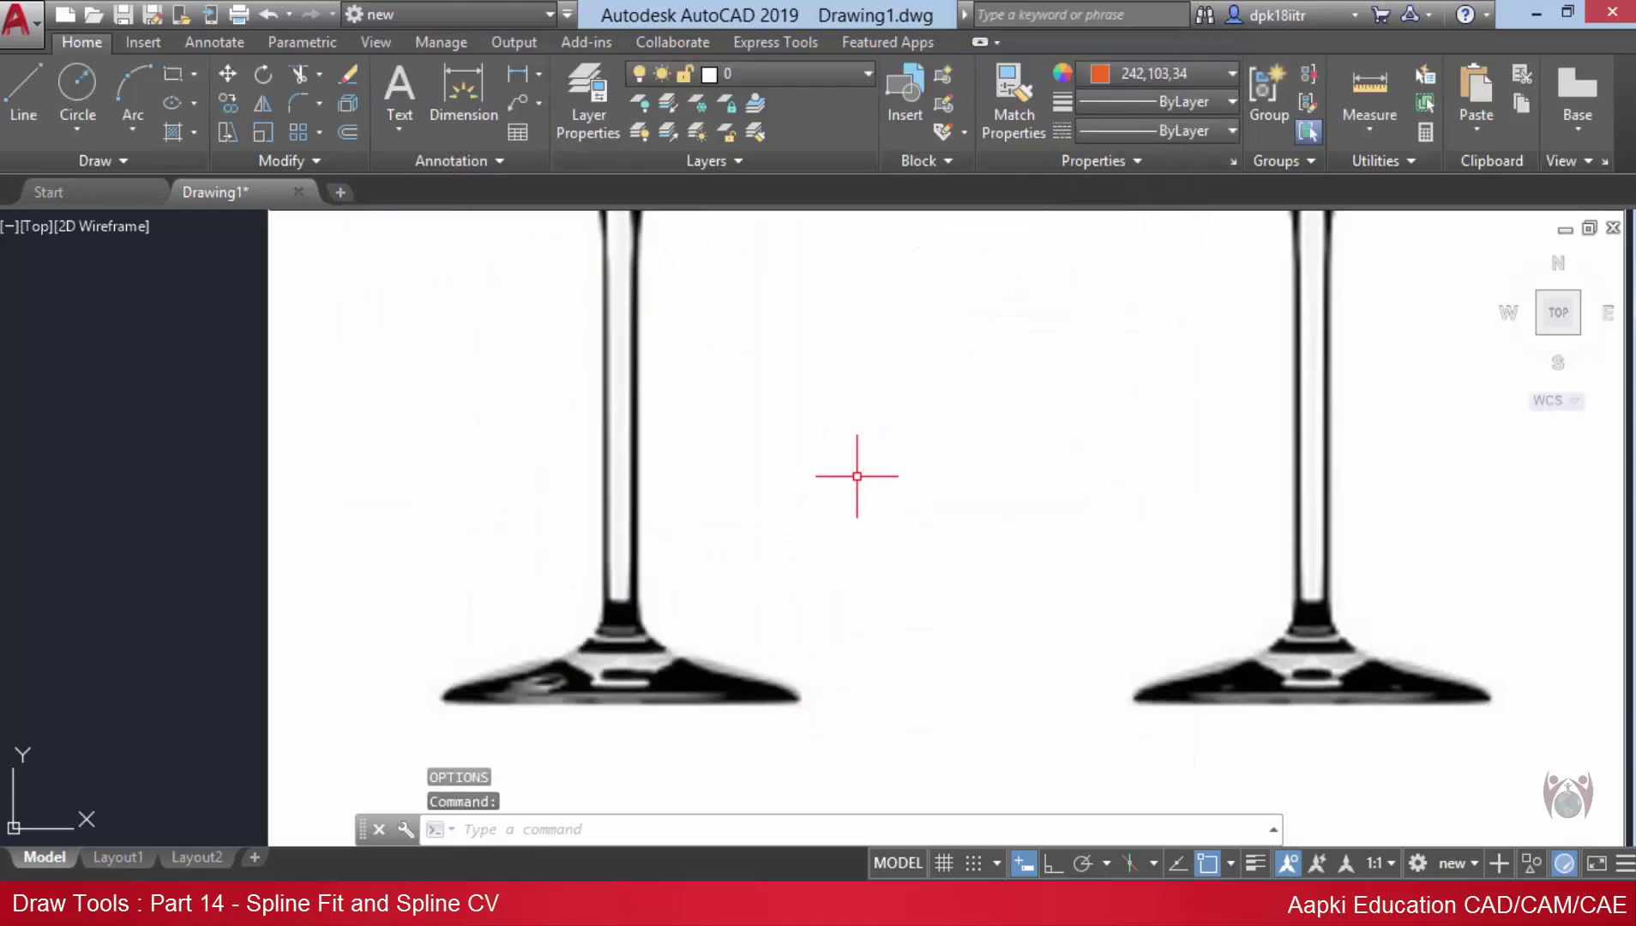
- Start a Spline and place fit points along the left glass's base edge to the stem
scroll(782, 493, "down", 2)
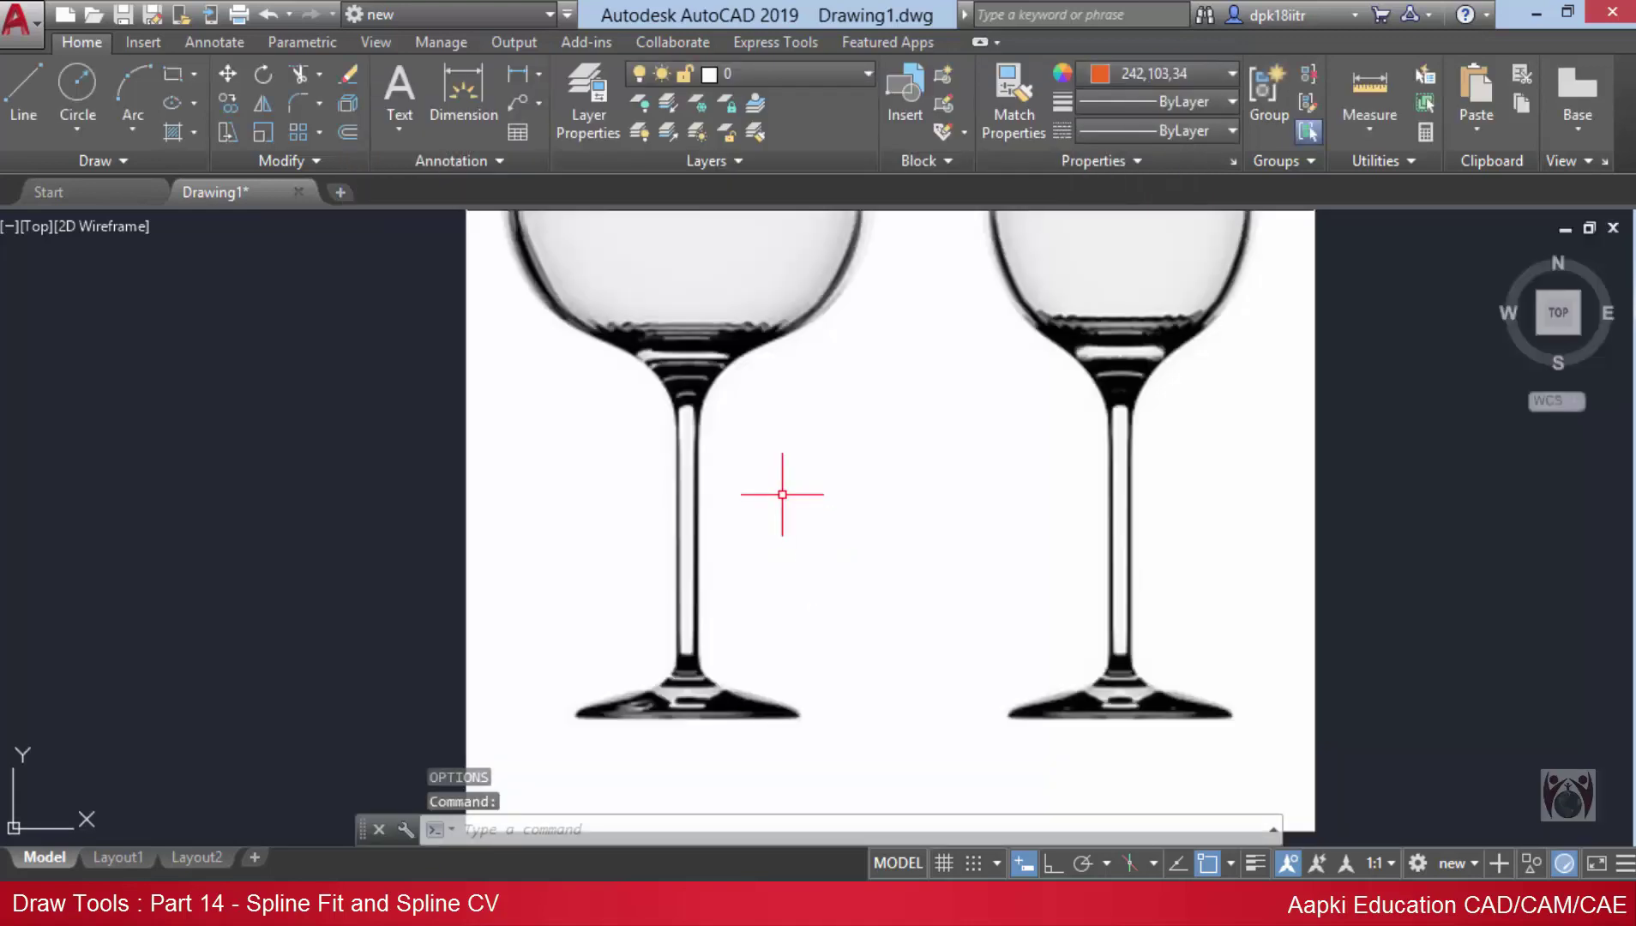
left_click(125, 164)
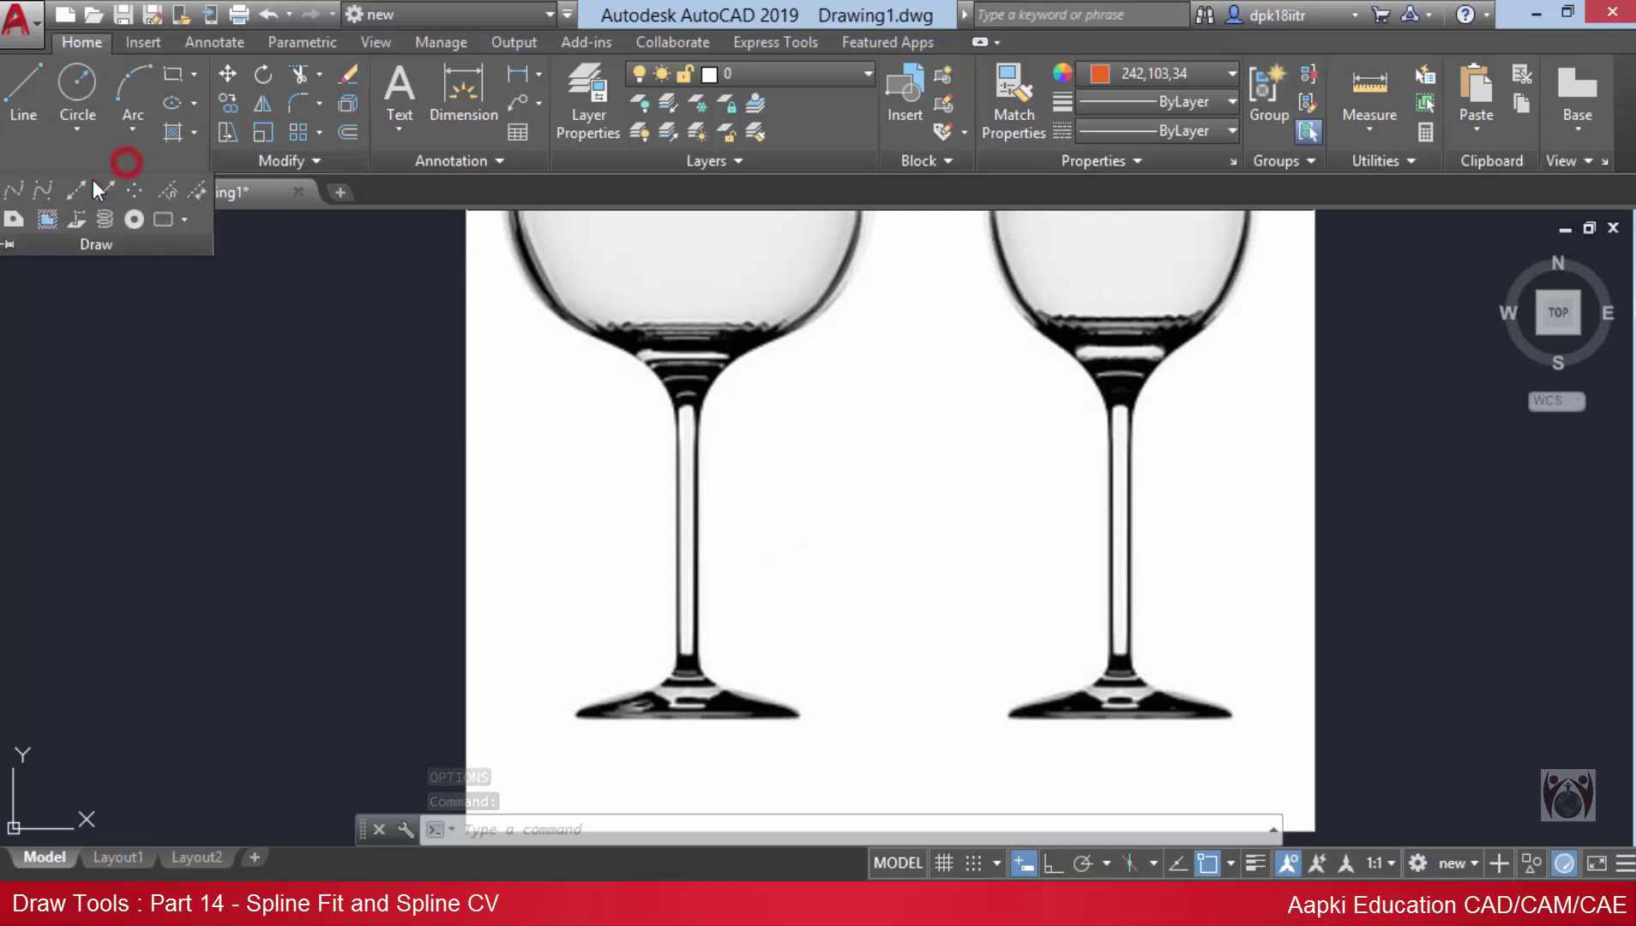
left_click(14, 193)
scroll(686, 695, "up", 2)
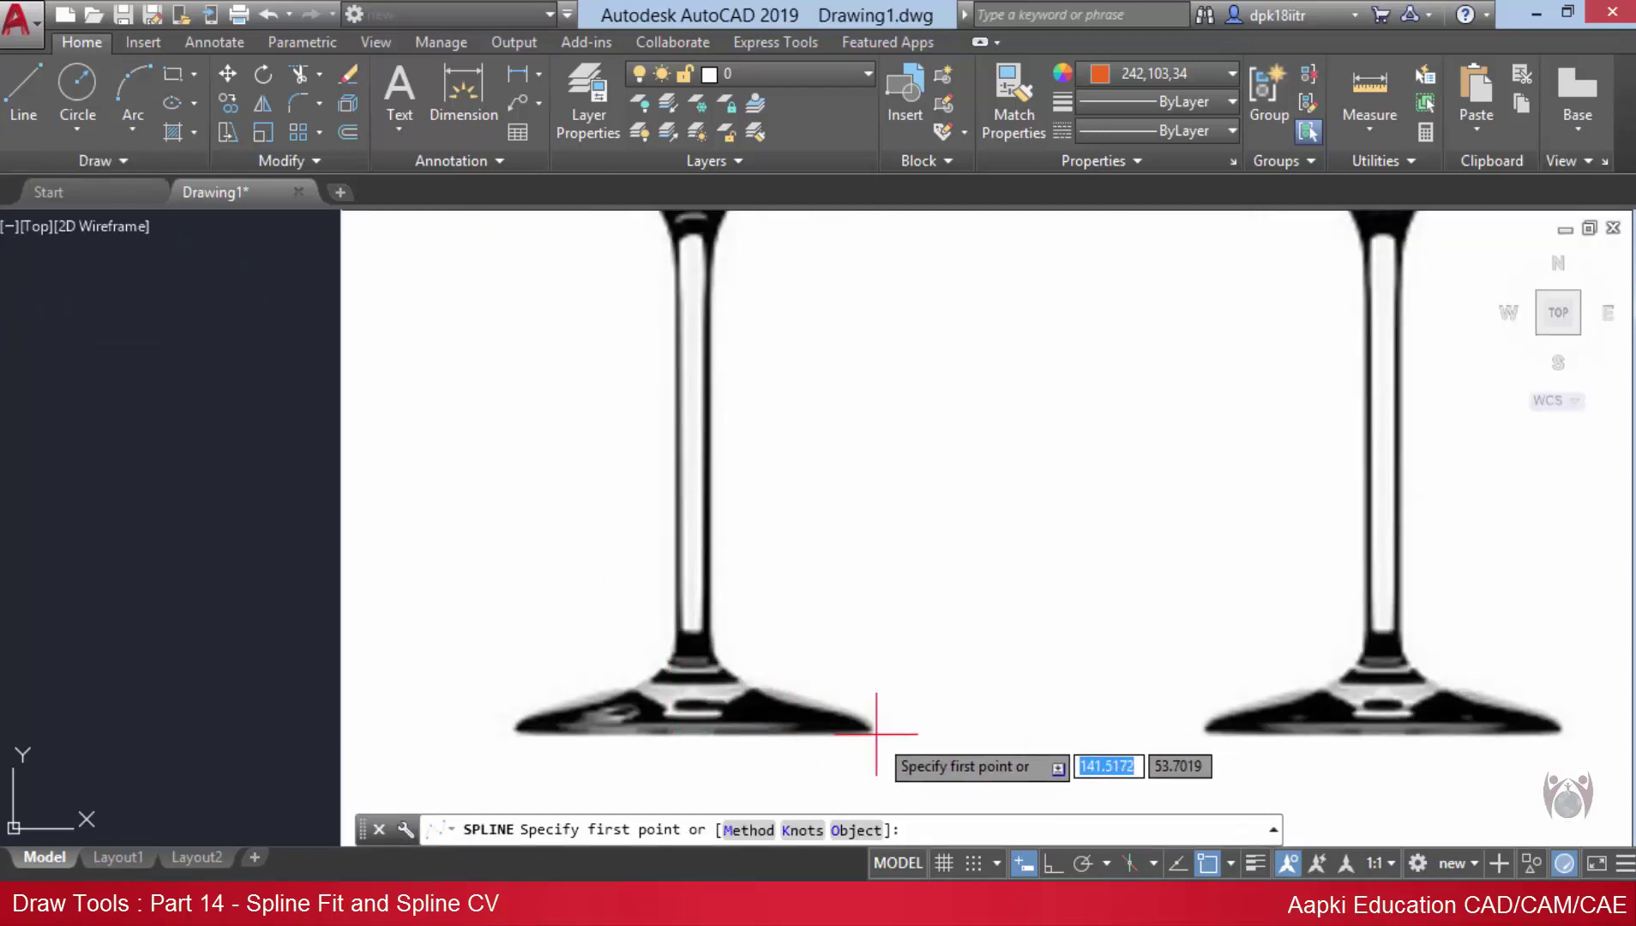
left_click(868, 728)
scroll(862, 714, "up", 2)
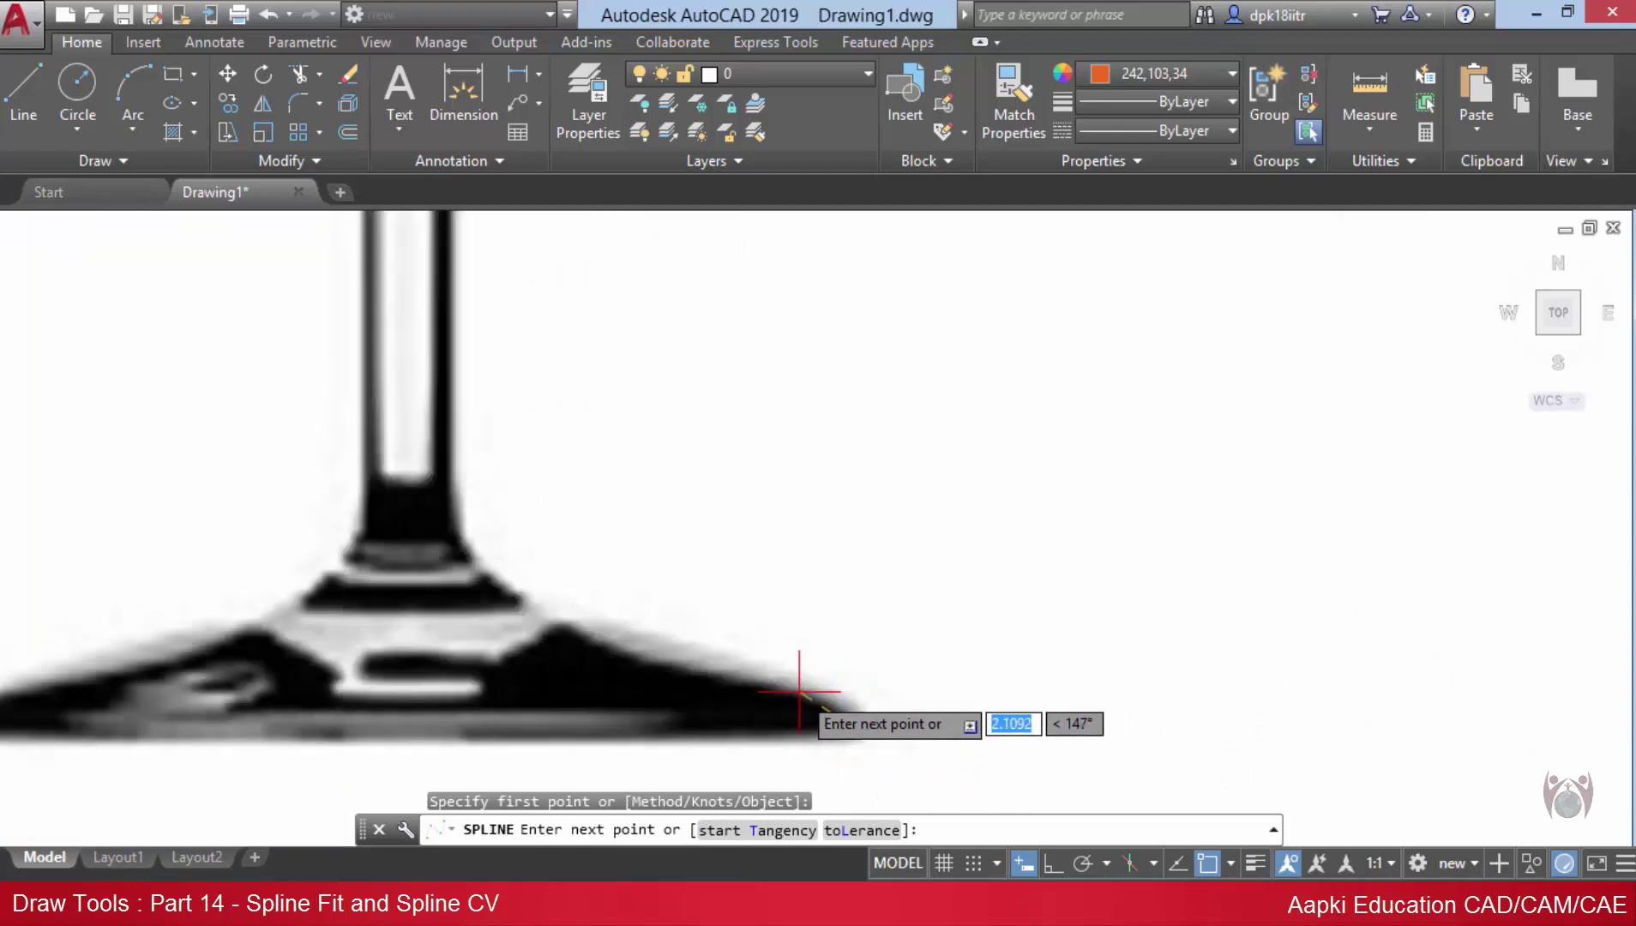
left_click(720, 676)
left_click(672, 669)
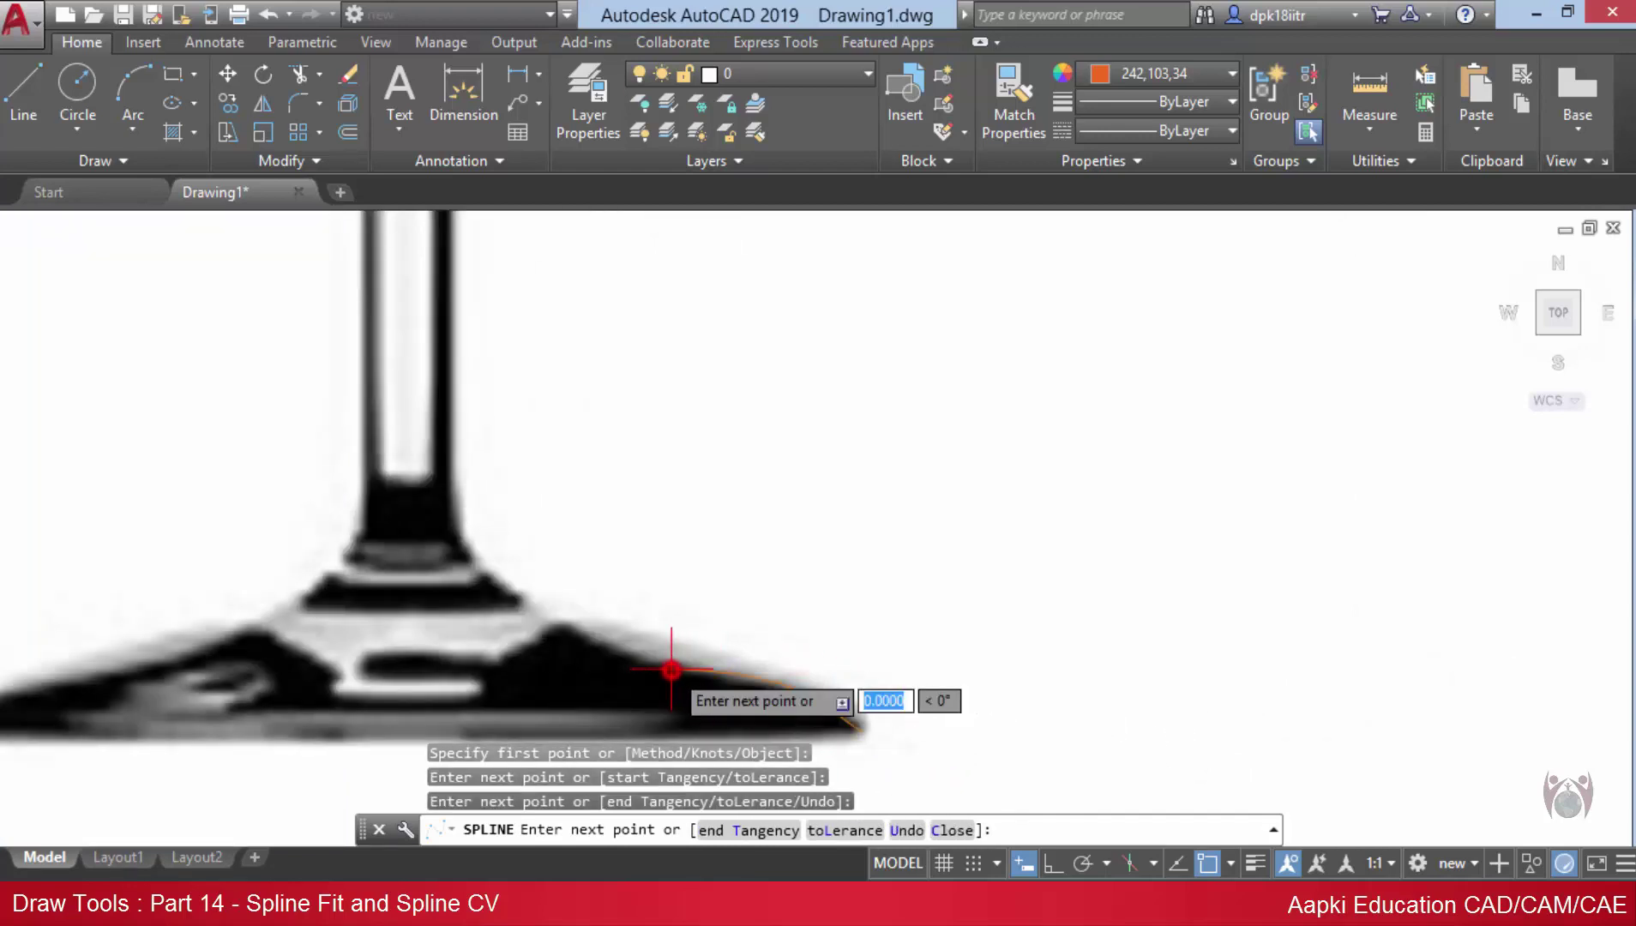
left_click(576, 632)
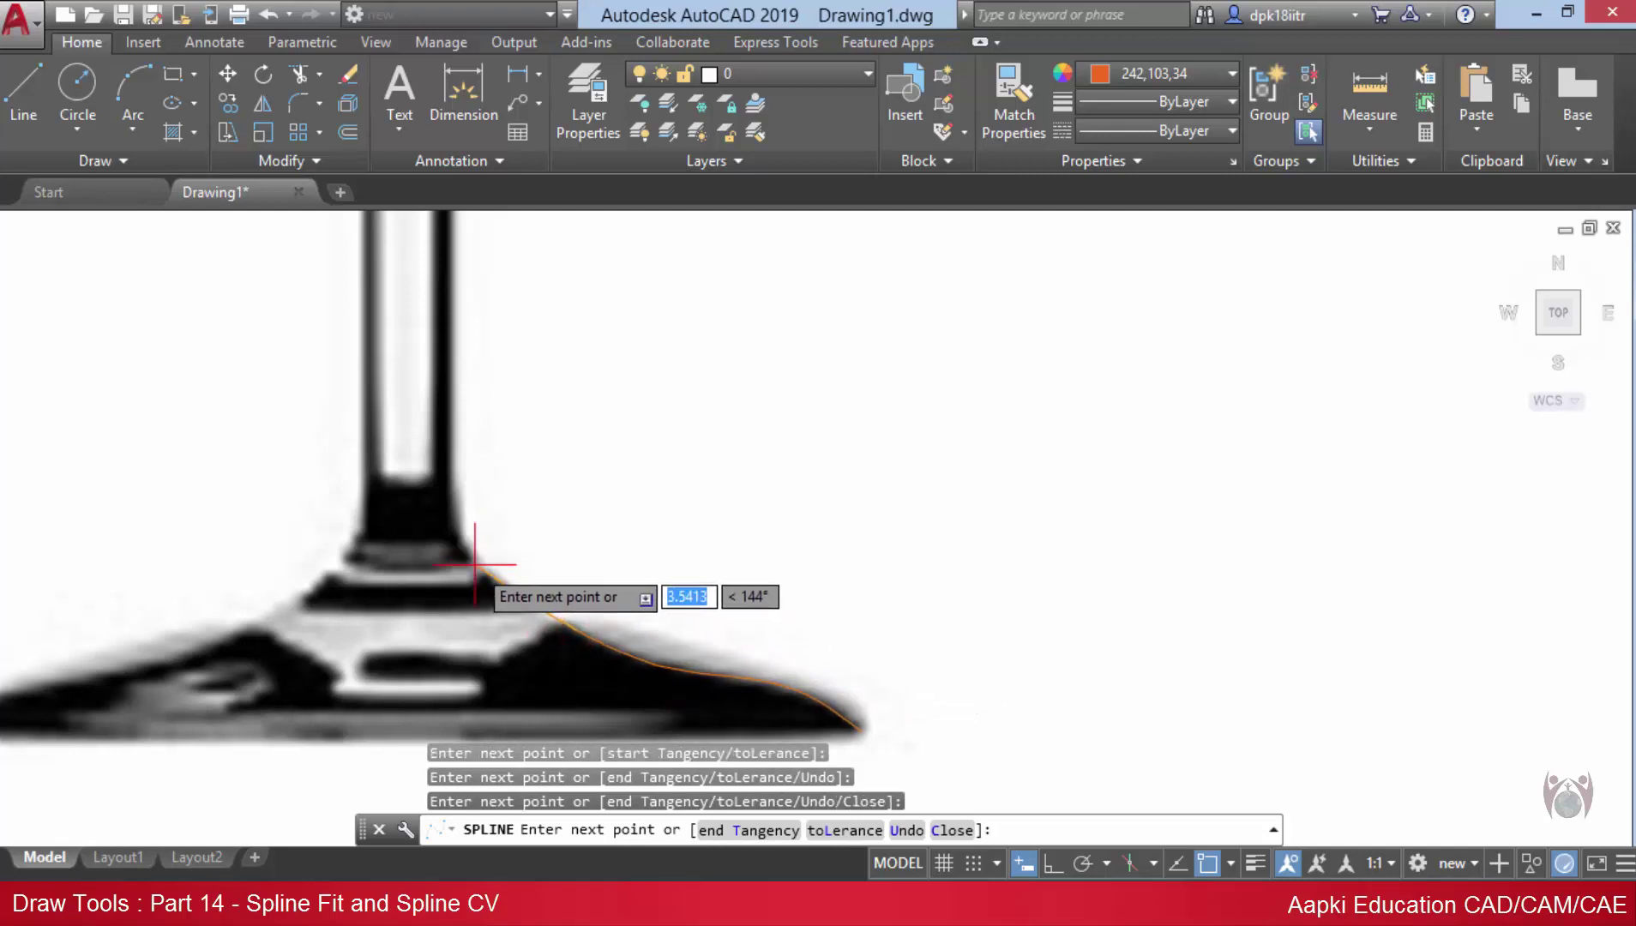
left_click(476, 565)
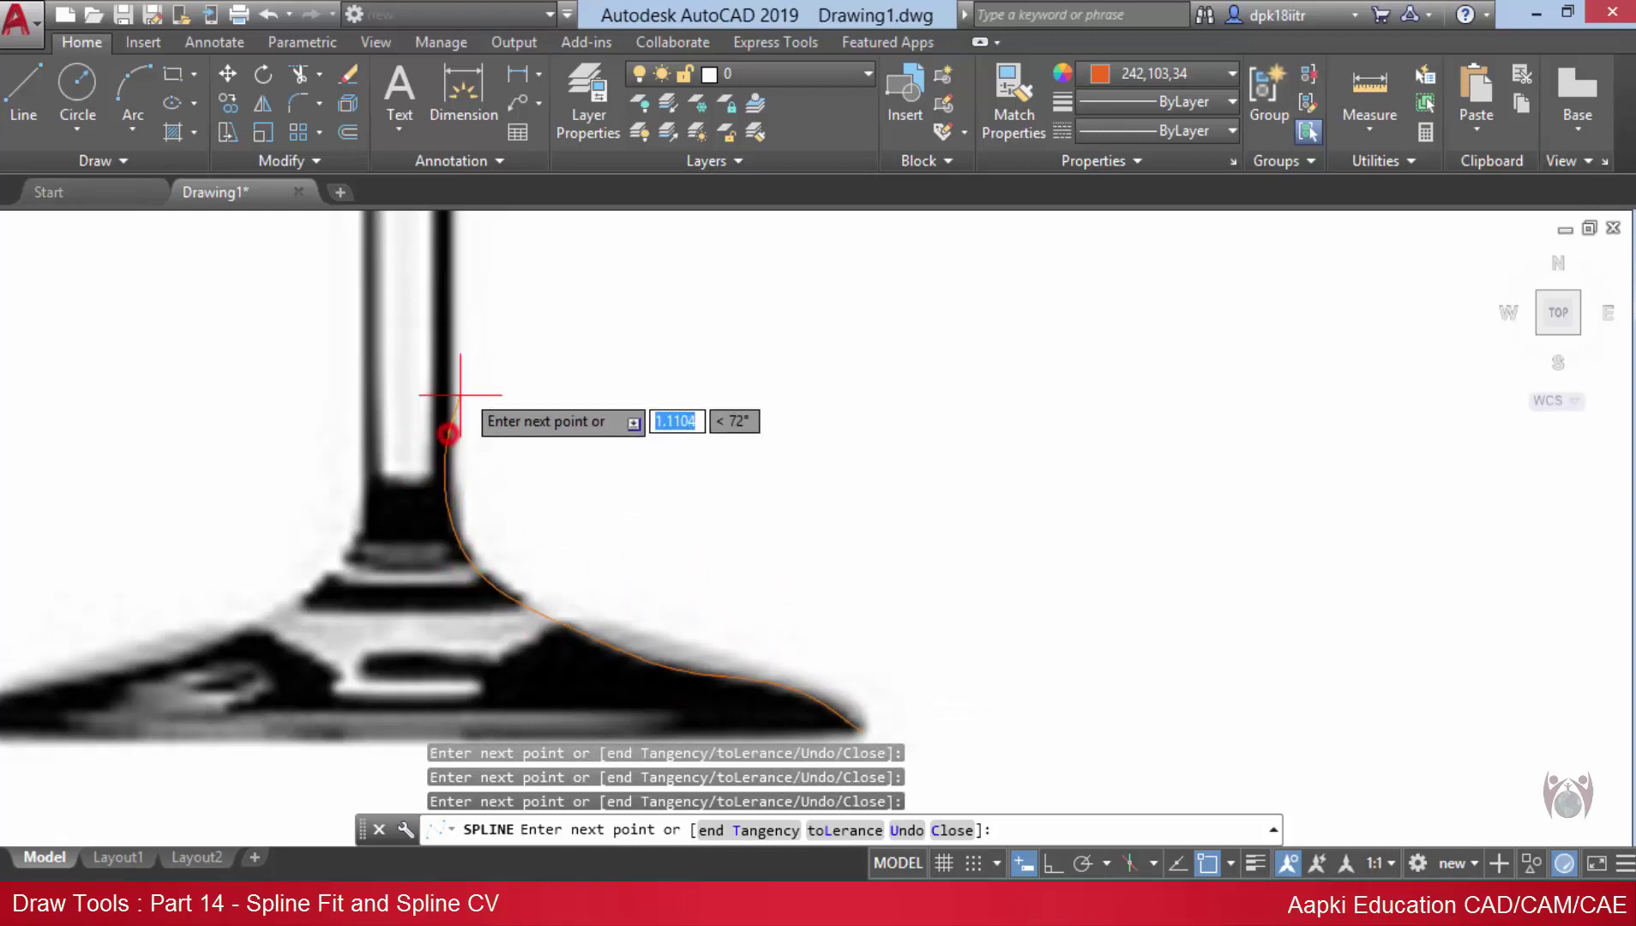
- Reframe the view and add two fit points up the left glass's stem
scroll(445, 429, "down", 2)
scroll(446, 409, "down", 2)
mouse_move(446, 409)
middle_mouse_down()
mouse_move(540, 555)
mouse_move(619, 549)
mouse_move(605, 542)
middle_mouse_up()
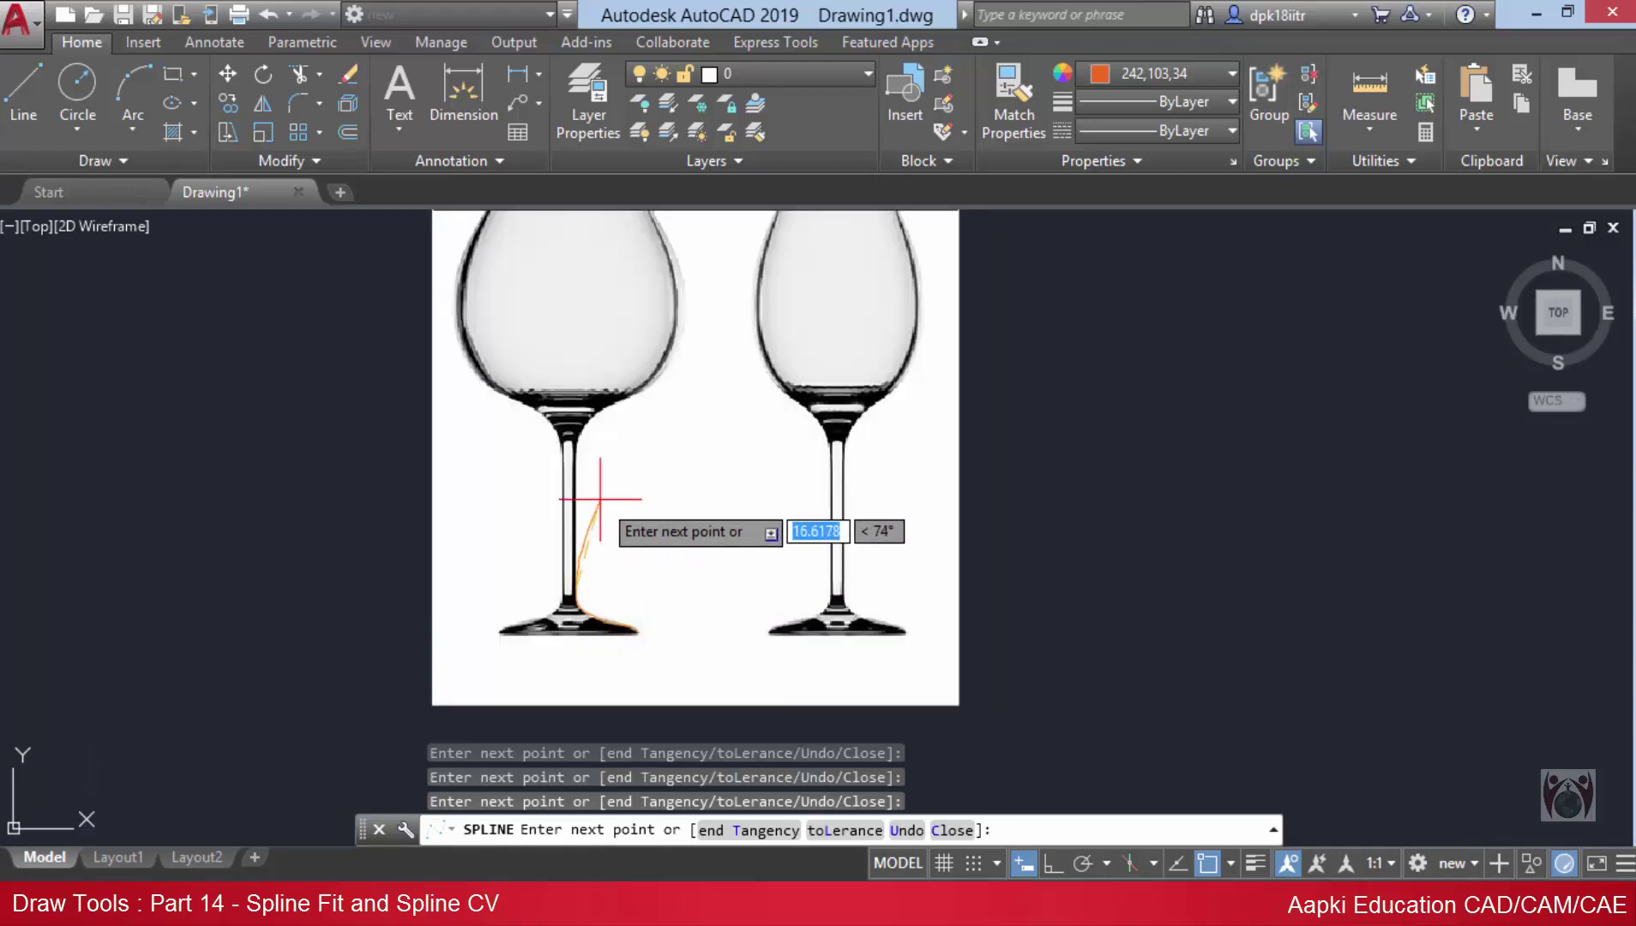
scroll(603, 584, "up", 1)
scroll(628, 540, "up", 2)
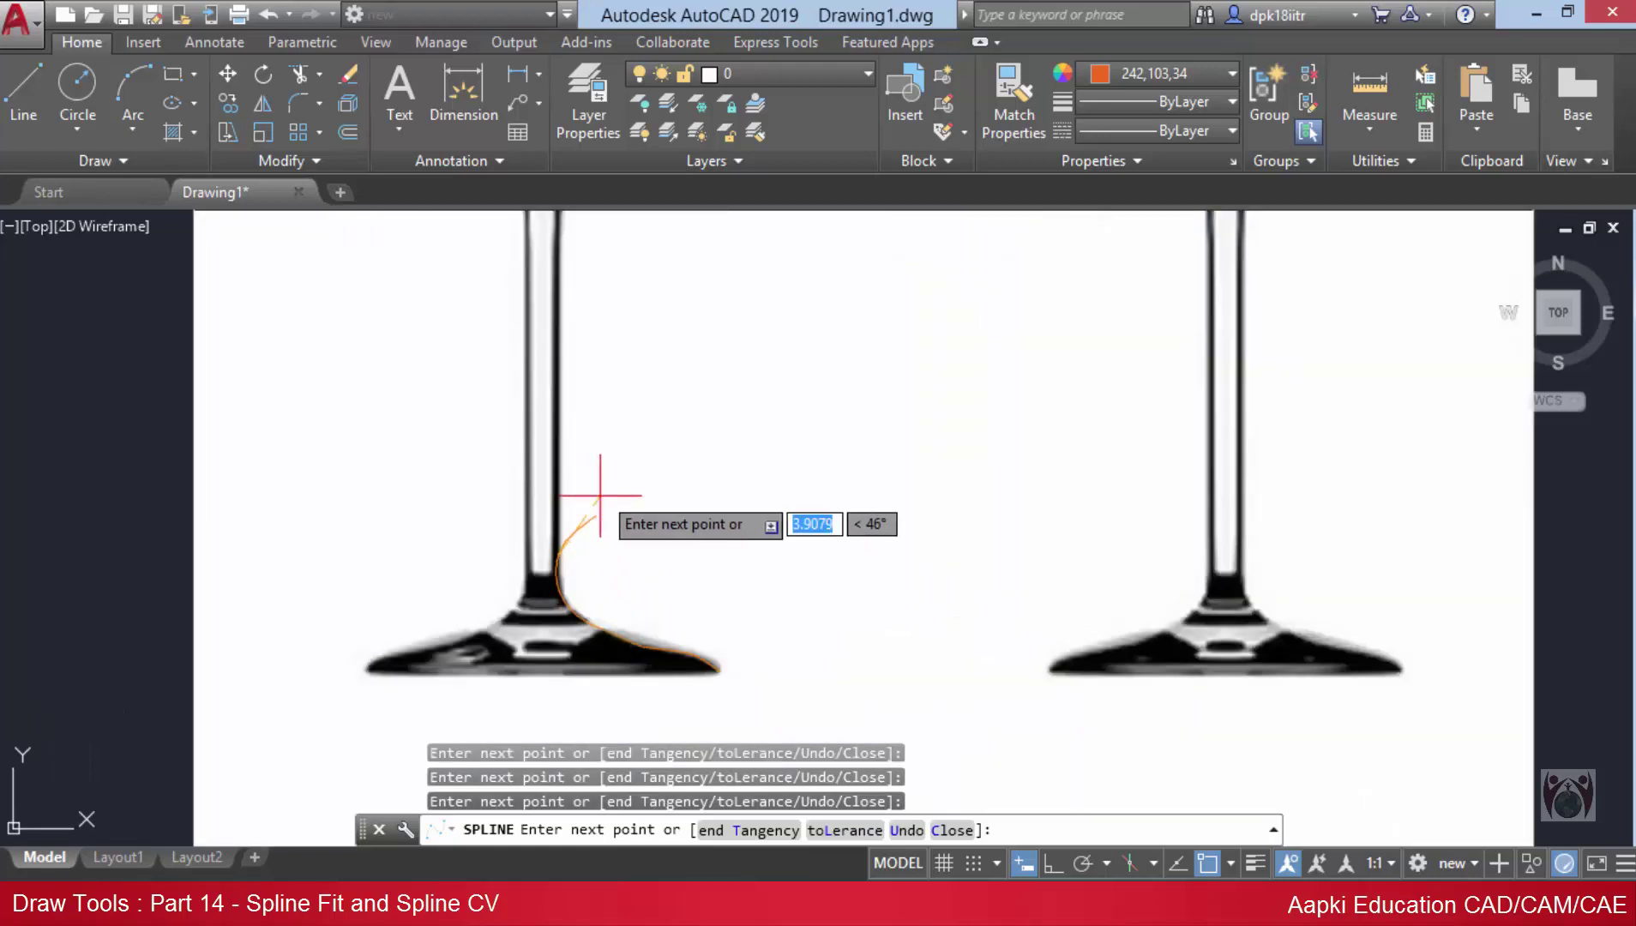
scroll(569, 519, "up", 3)
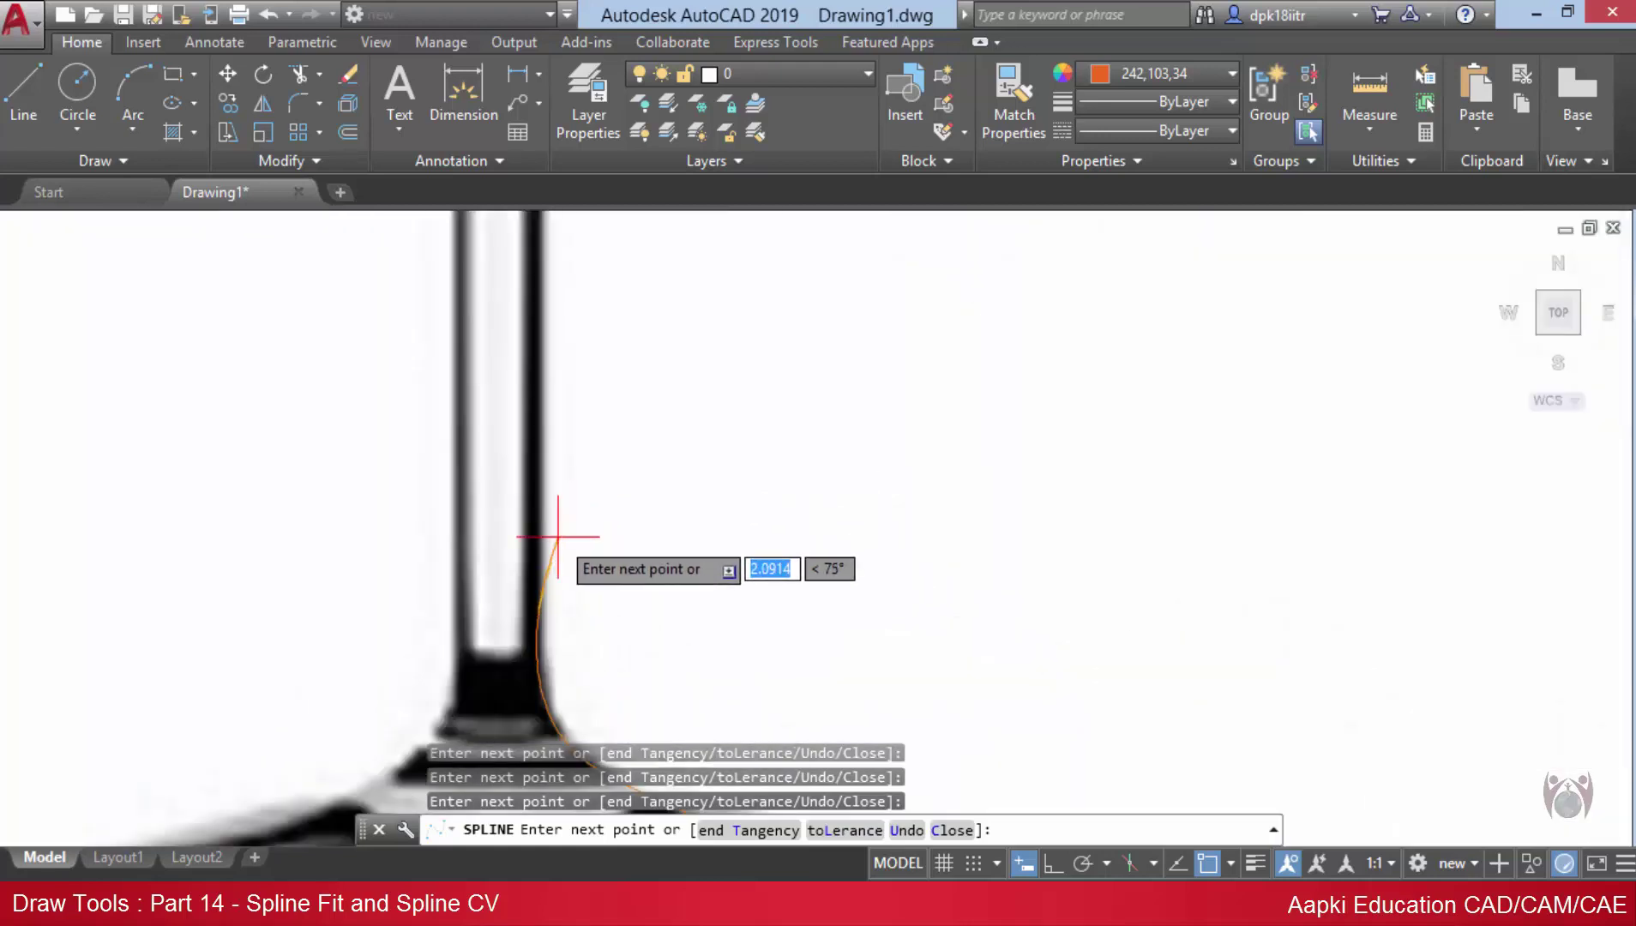
left_click(538, 474)
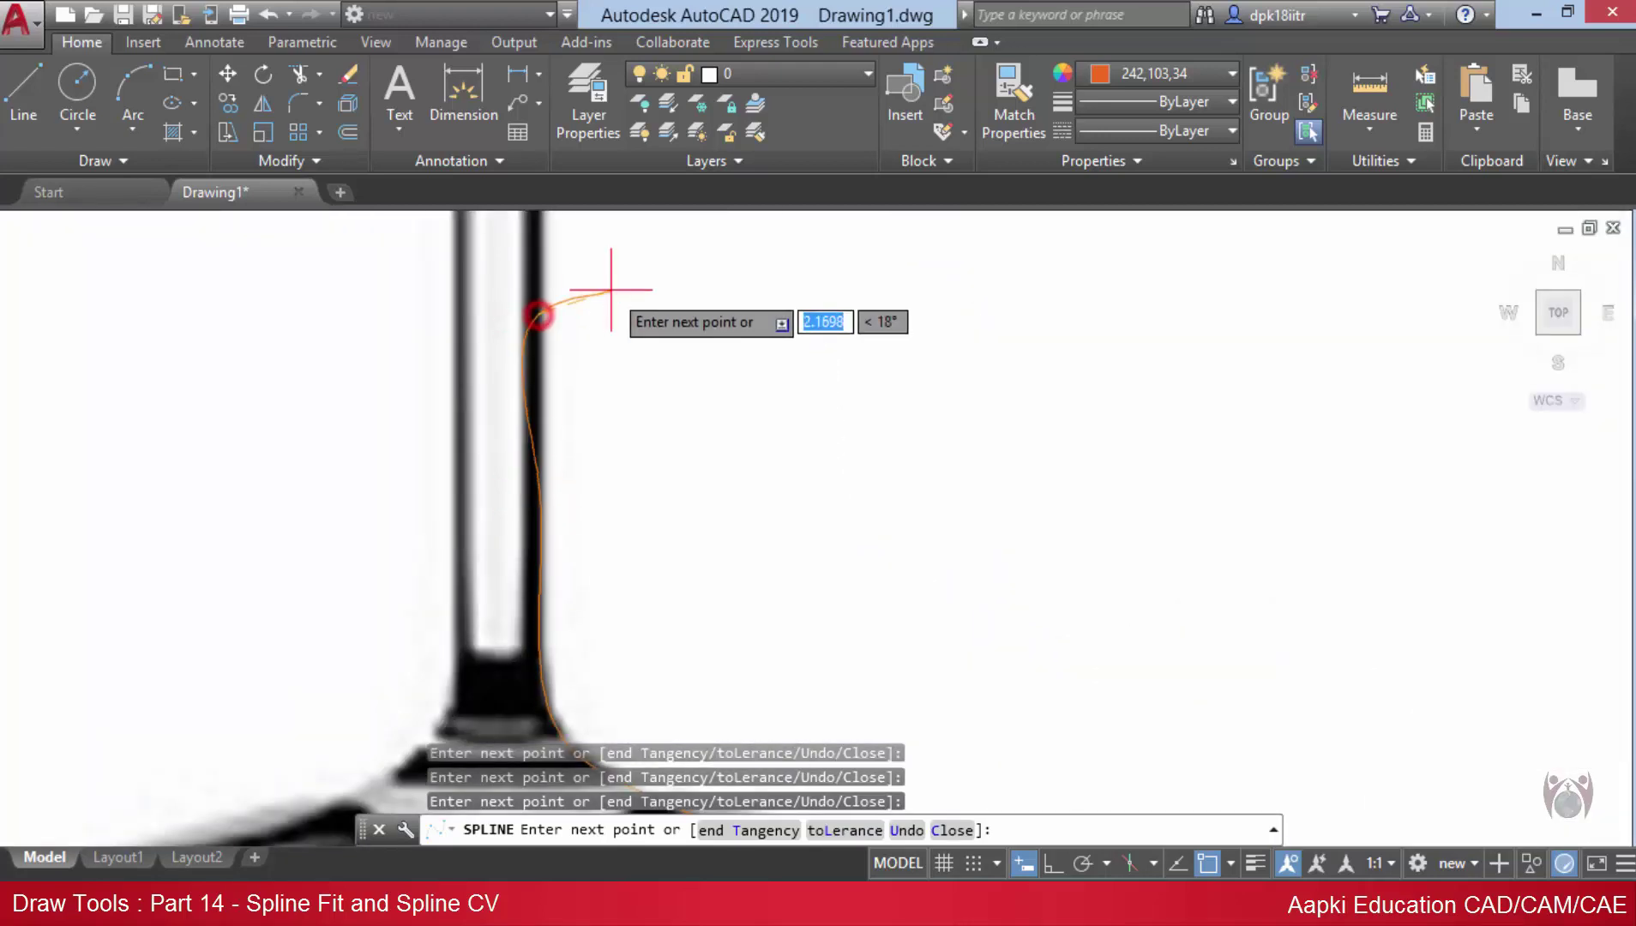
middle_click_drag(611, 358, 629, 463)
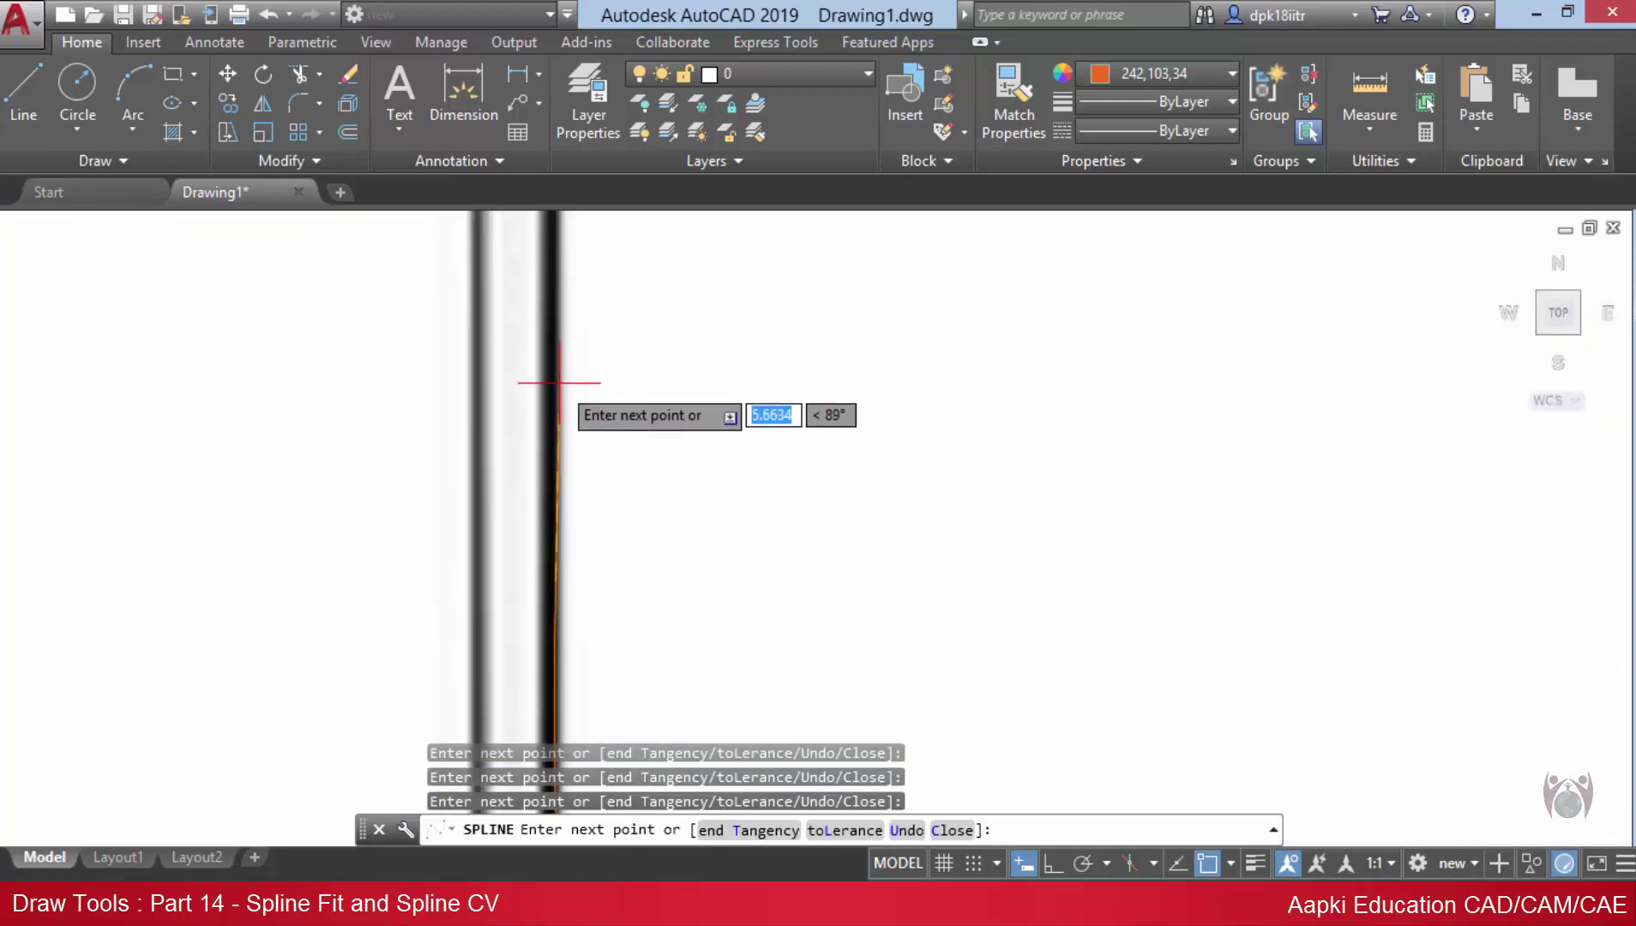
left_click(558, 379)
scroll(561, 369, "down", 3)
- Add spline fit points where the stem meets the bowl and up the bowl's side
scroll(568, 315, "up", 3)
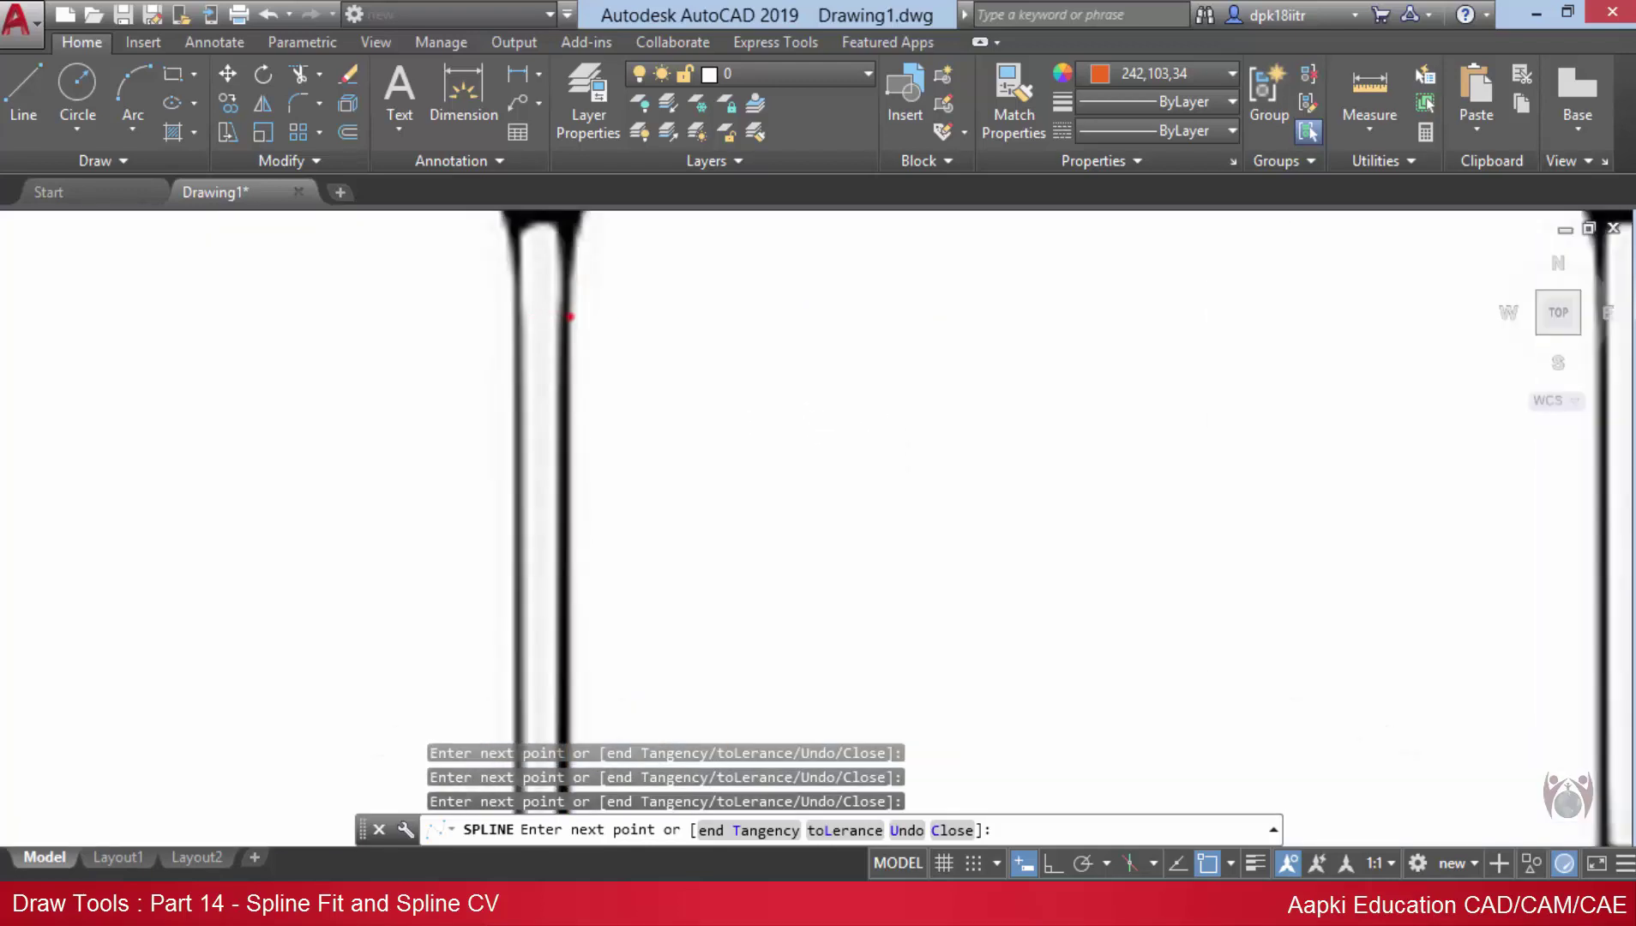
middle_click_drag(566, 309, 577, 528)
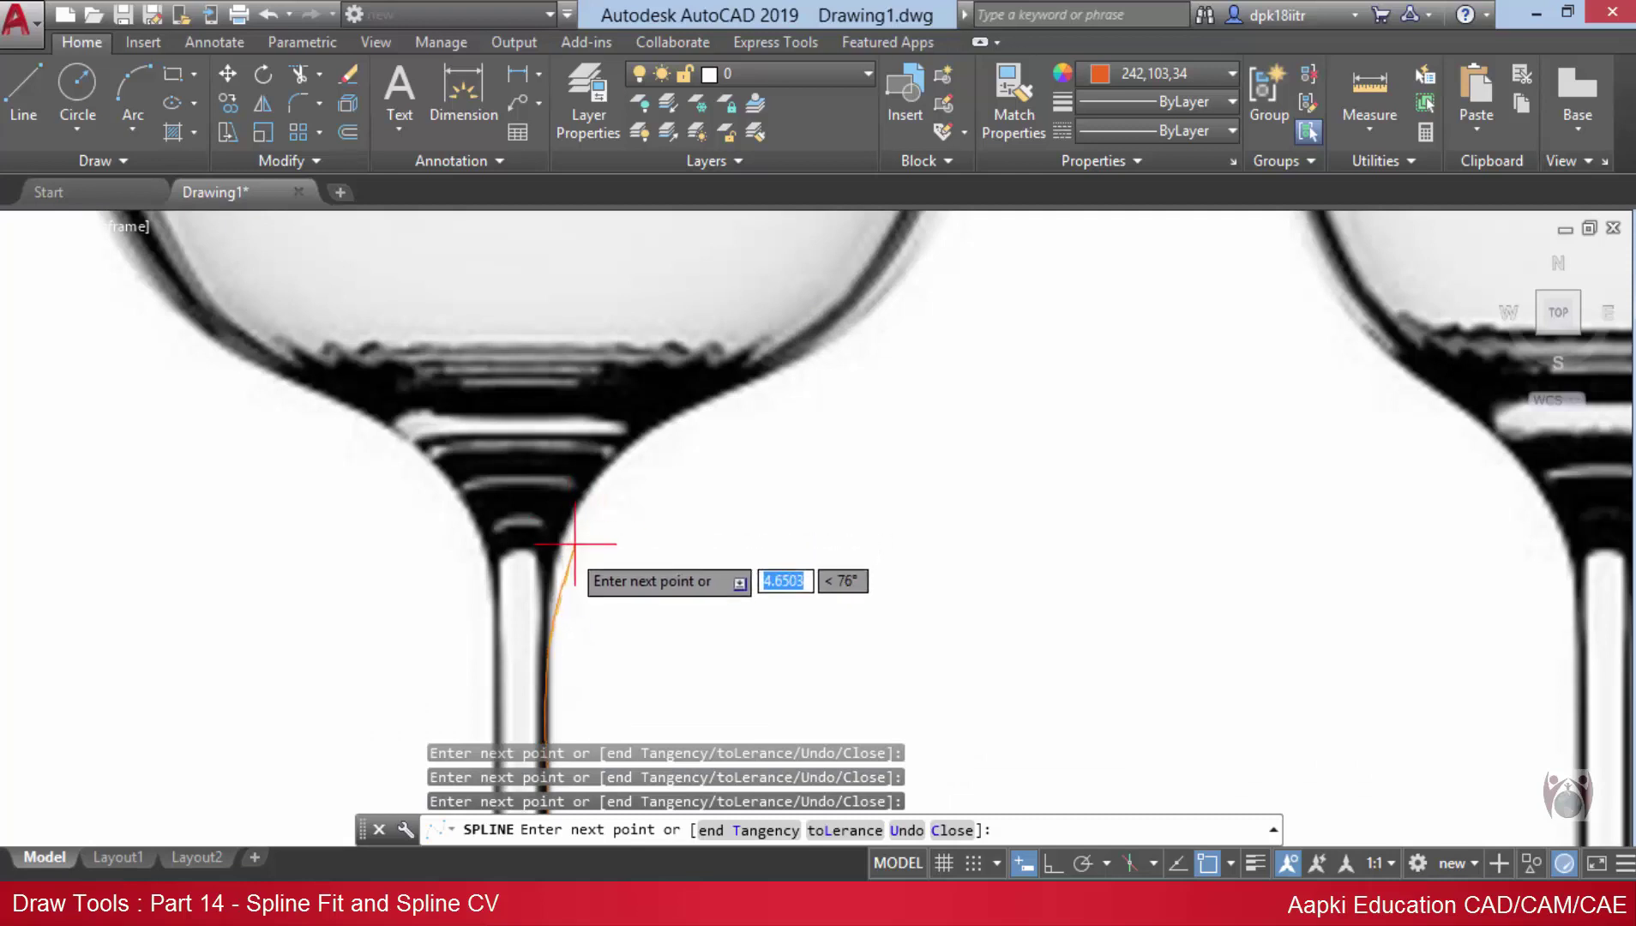
scroll(574, 547, "up", 2)
left_click(676, 403)
middle_click_drag(794, 351, 993, 263)
scroll(993, 264, "up", 3)
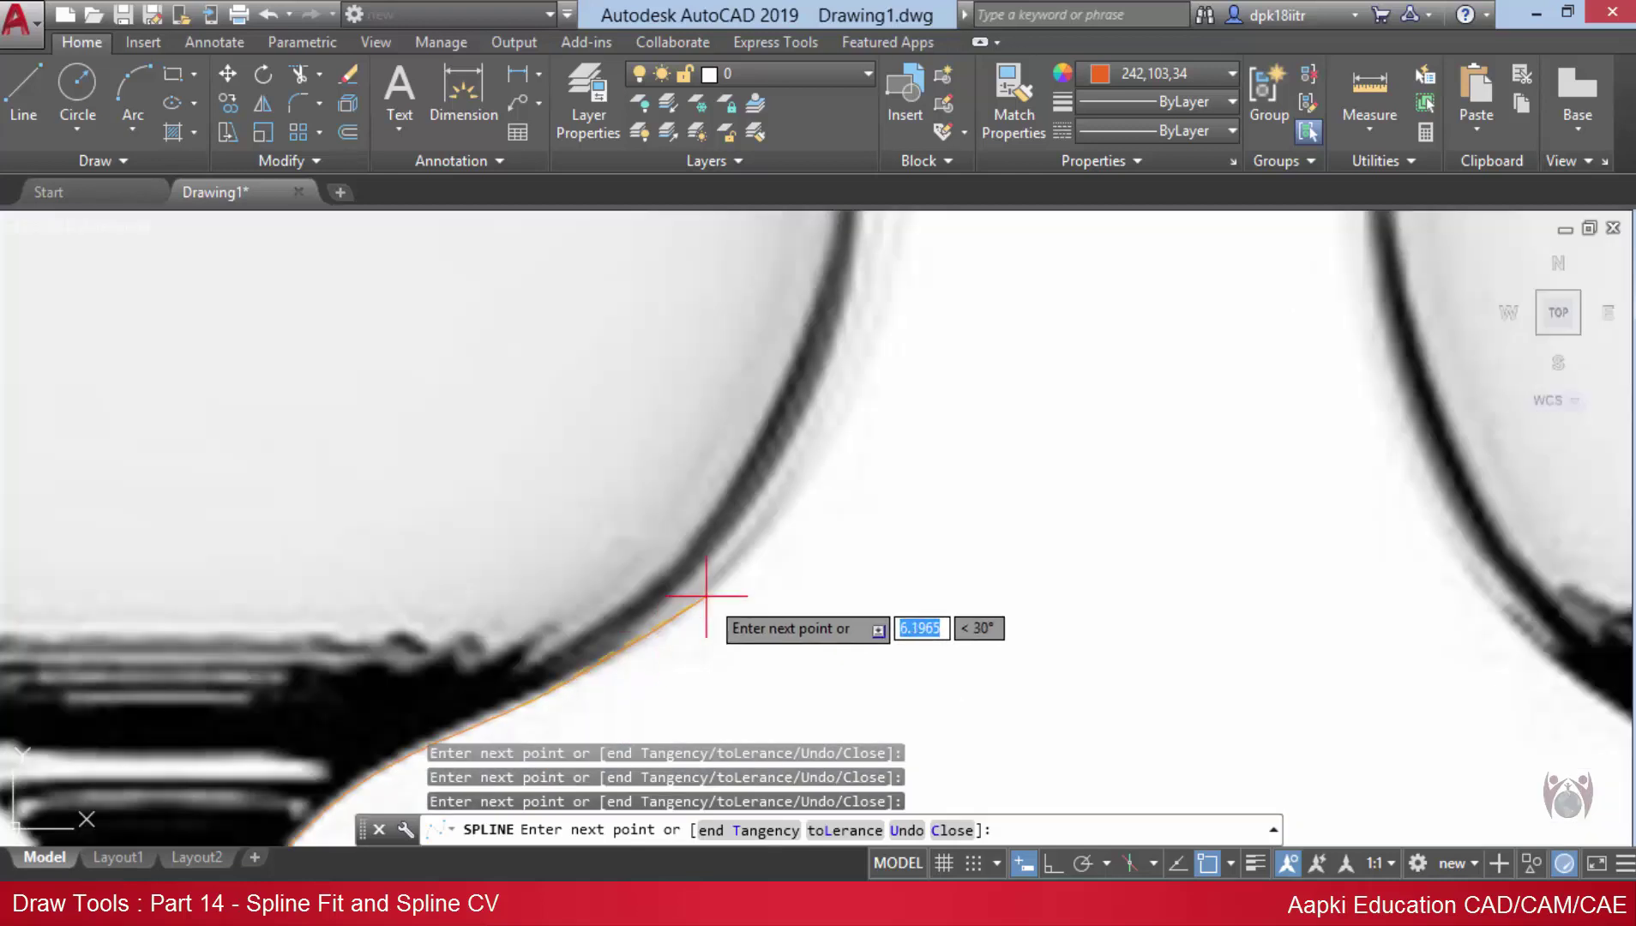
left_click(717, 590)
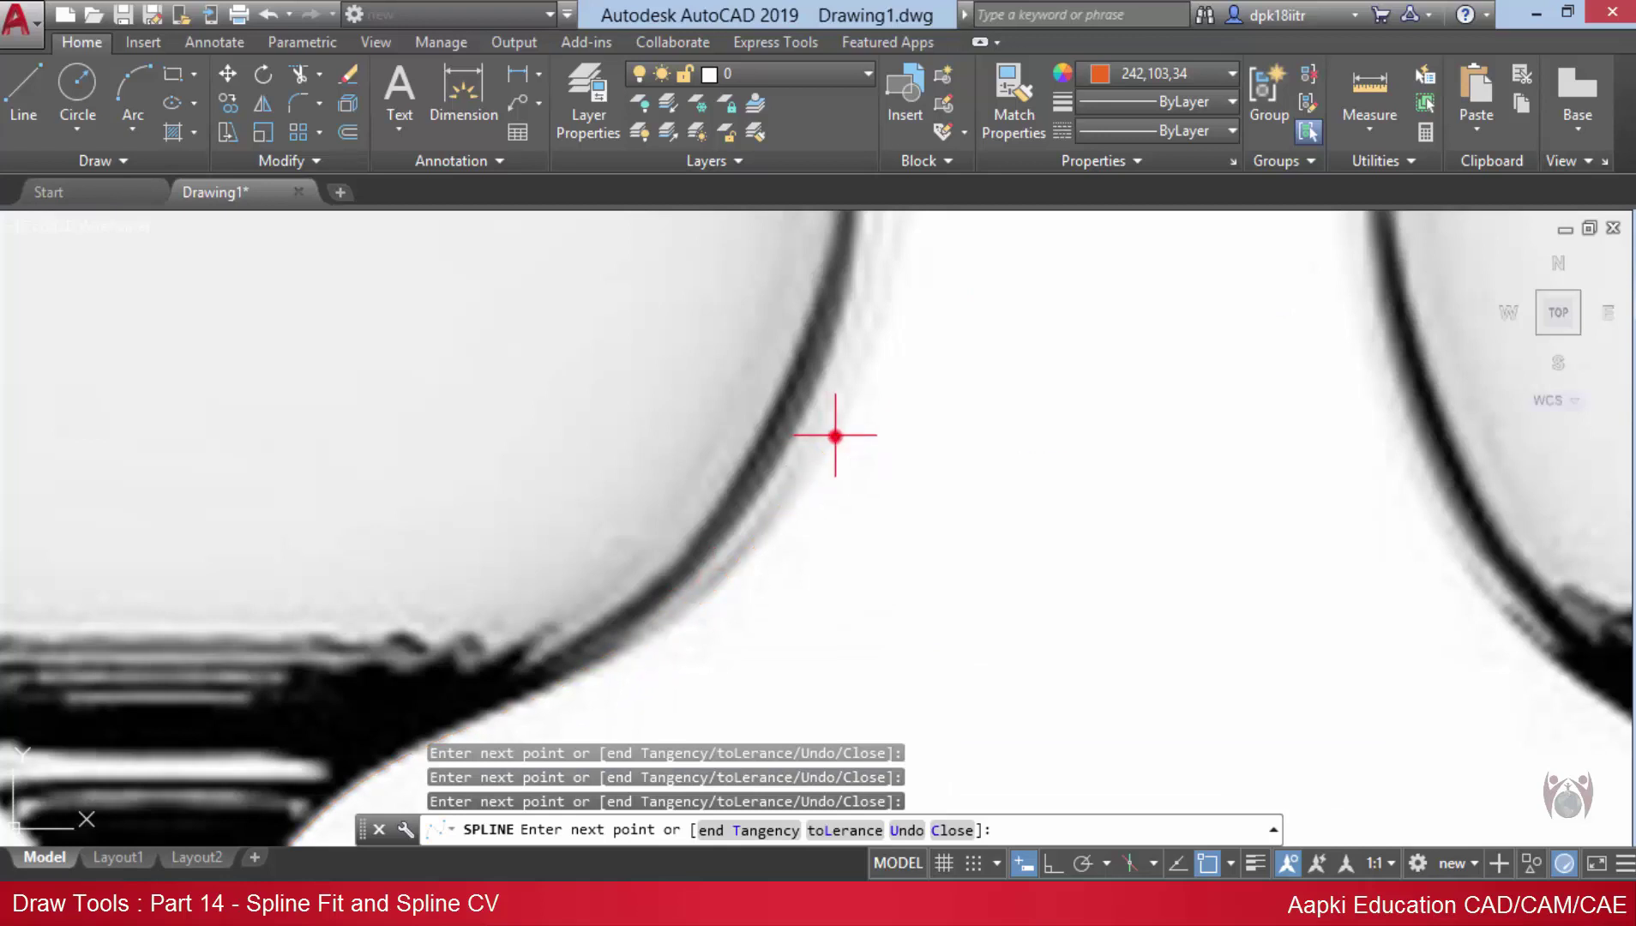
left_click(830, 436)
scroll(895, 275, "down", 3)
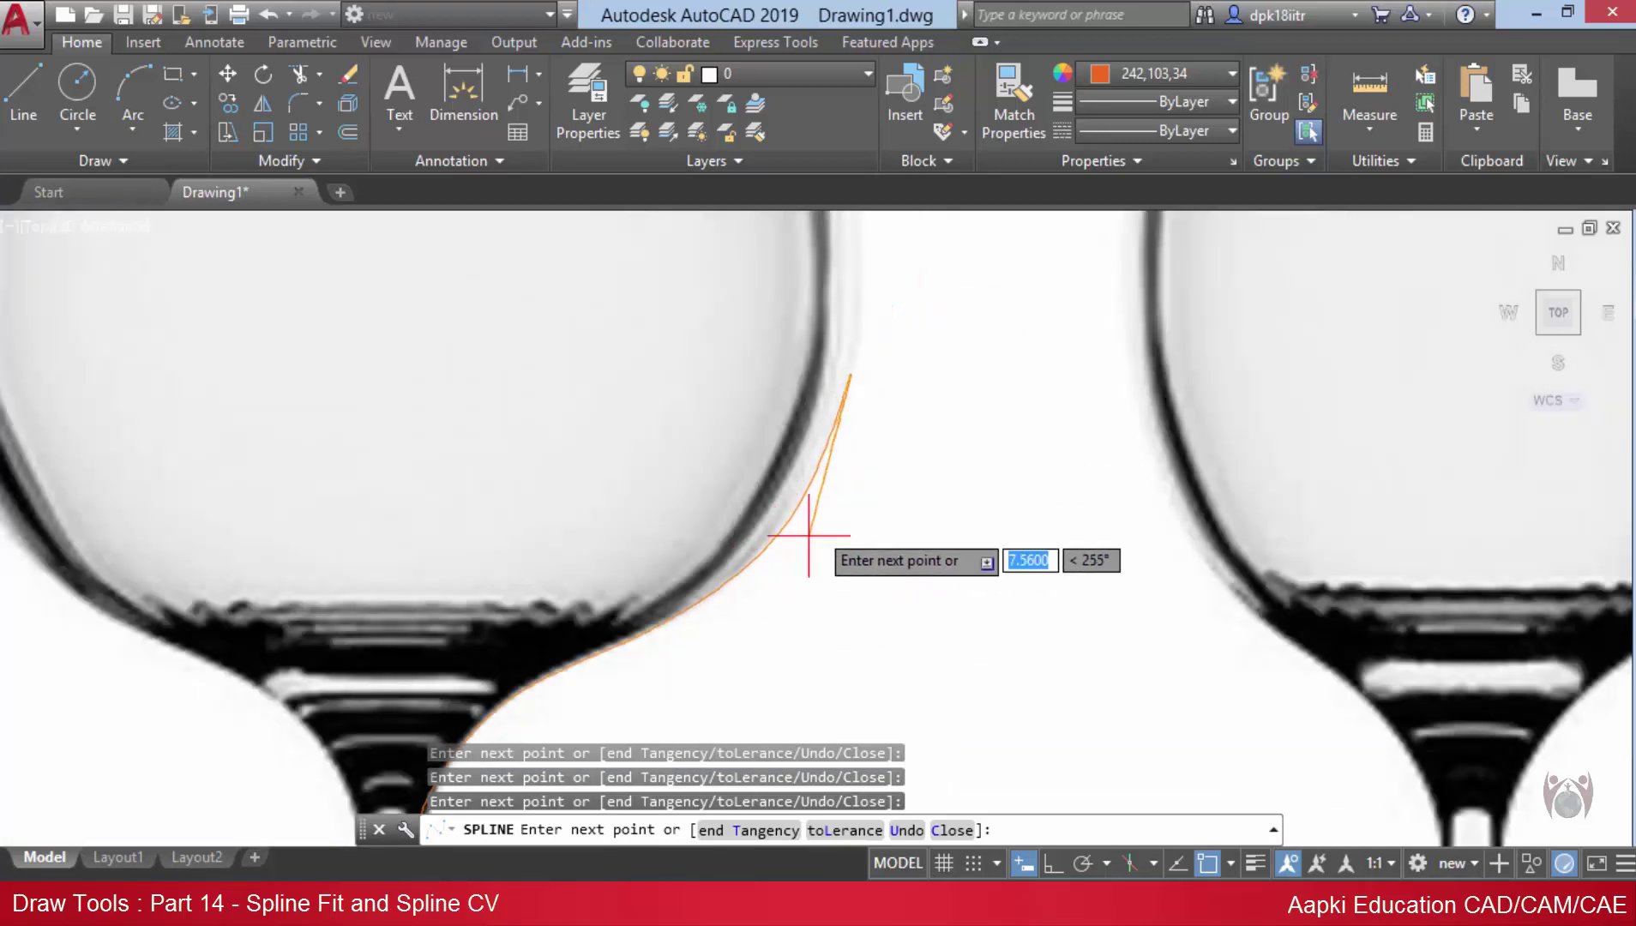
middle_click_drag(810, 539, 864, 500)
middle_click_drag(798, 734, 804, 713)
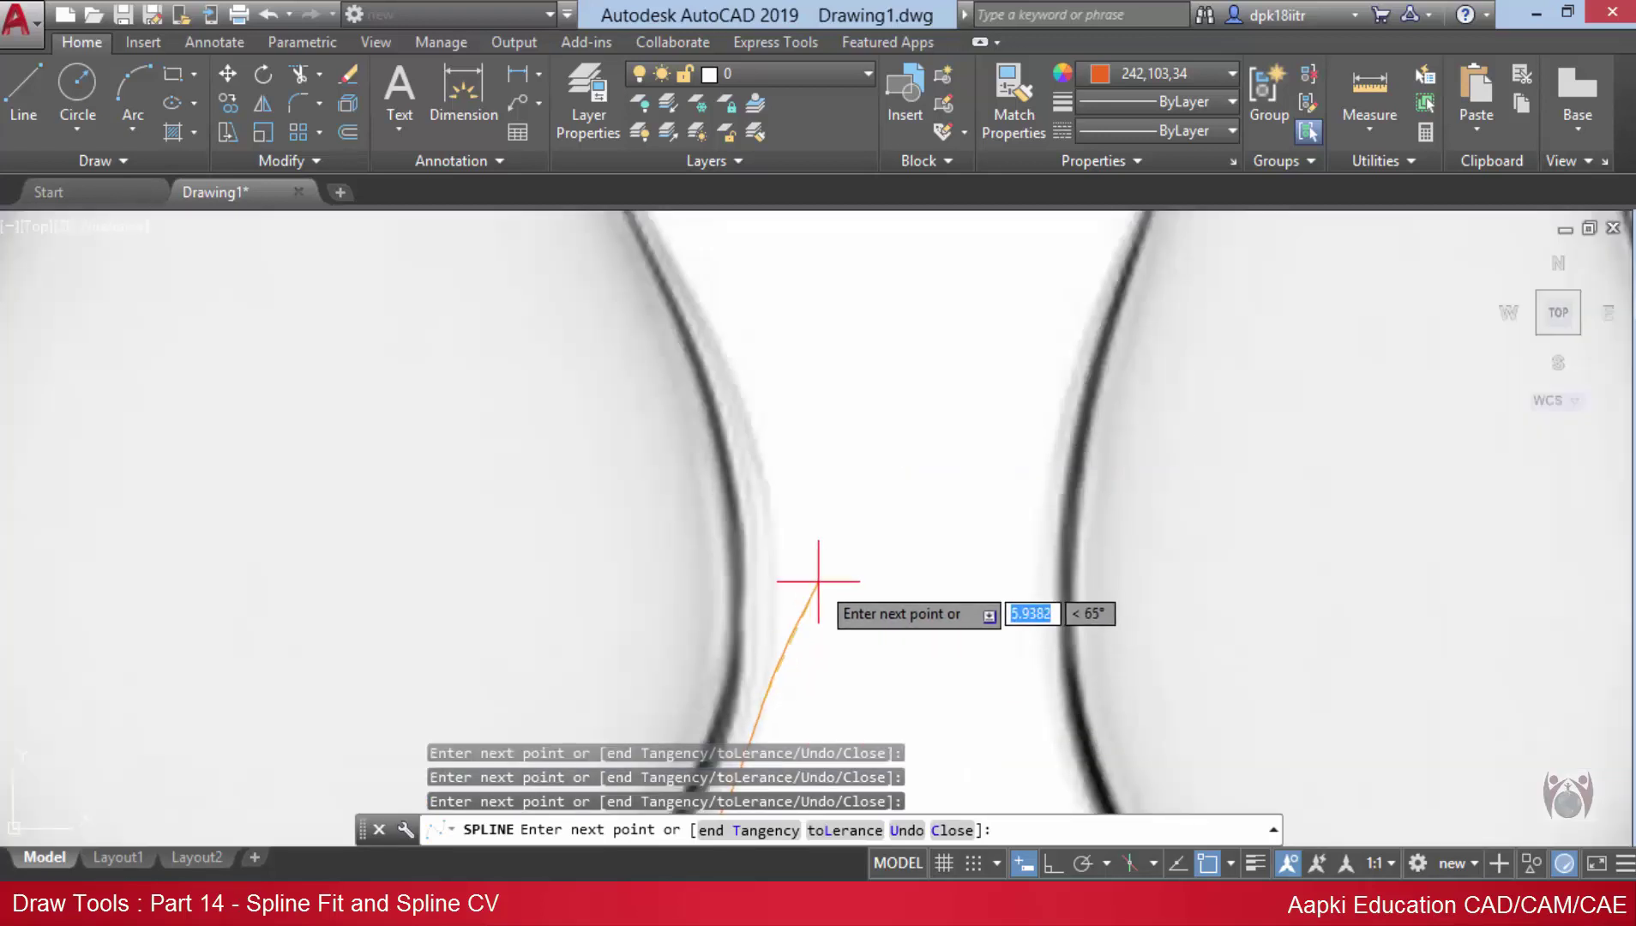
middle_click_drag(749, 449, 840, 675)
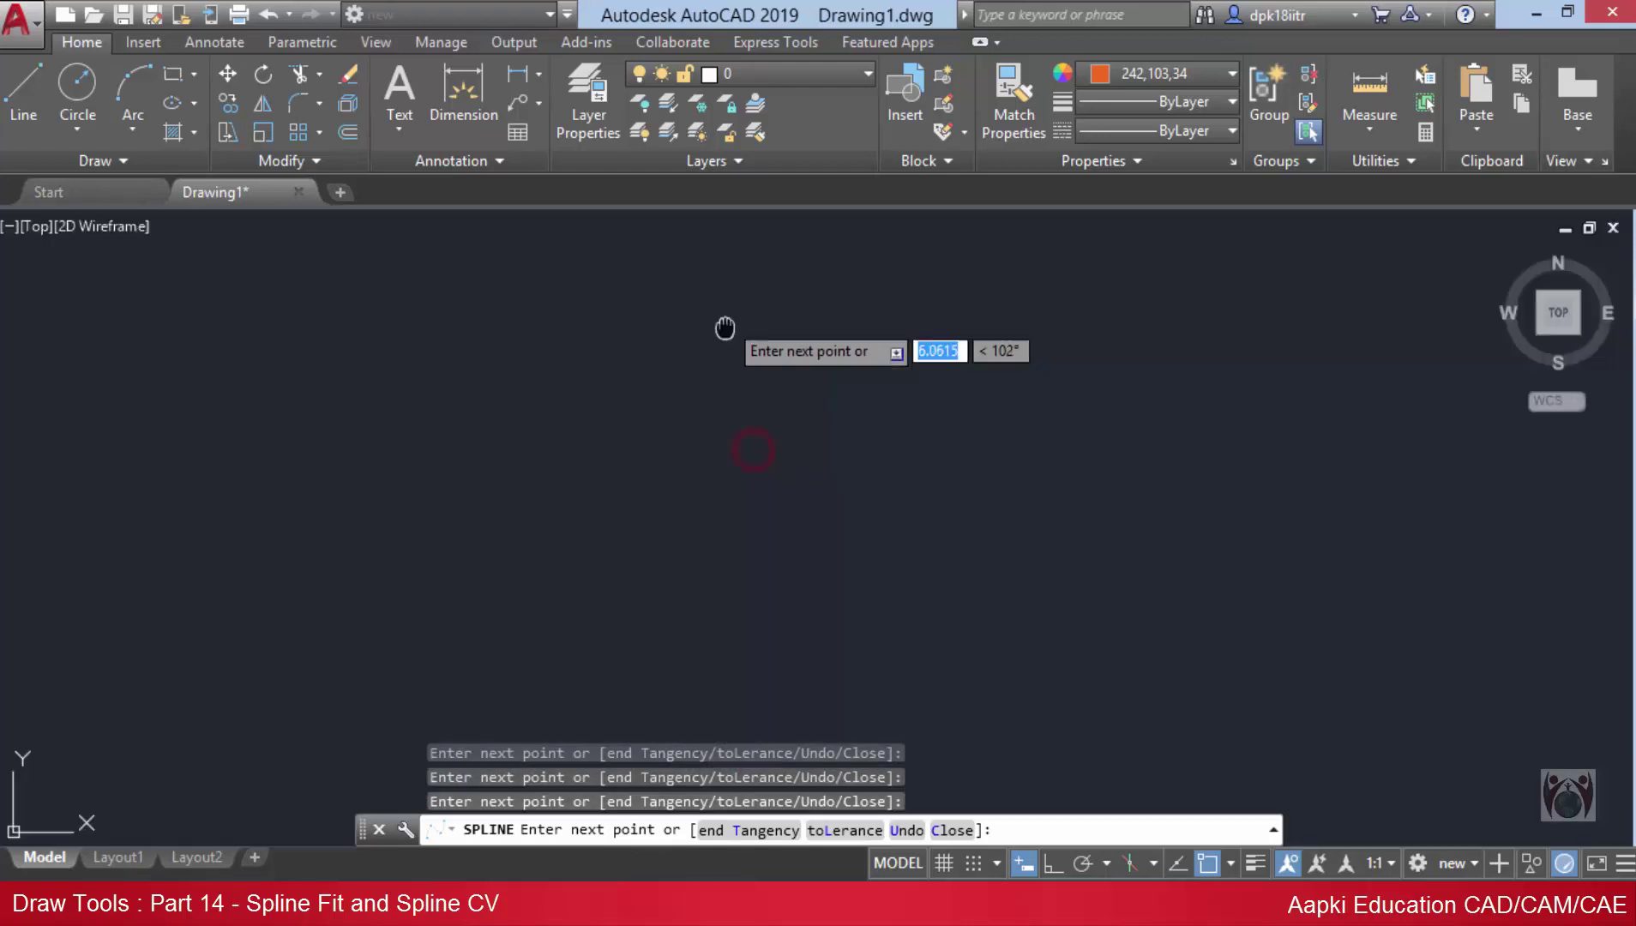
scroll(755, 575, "down", 3)
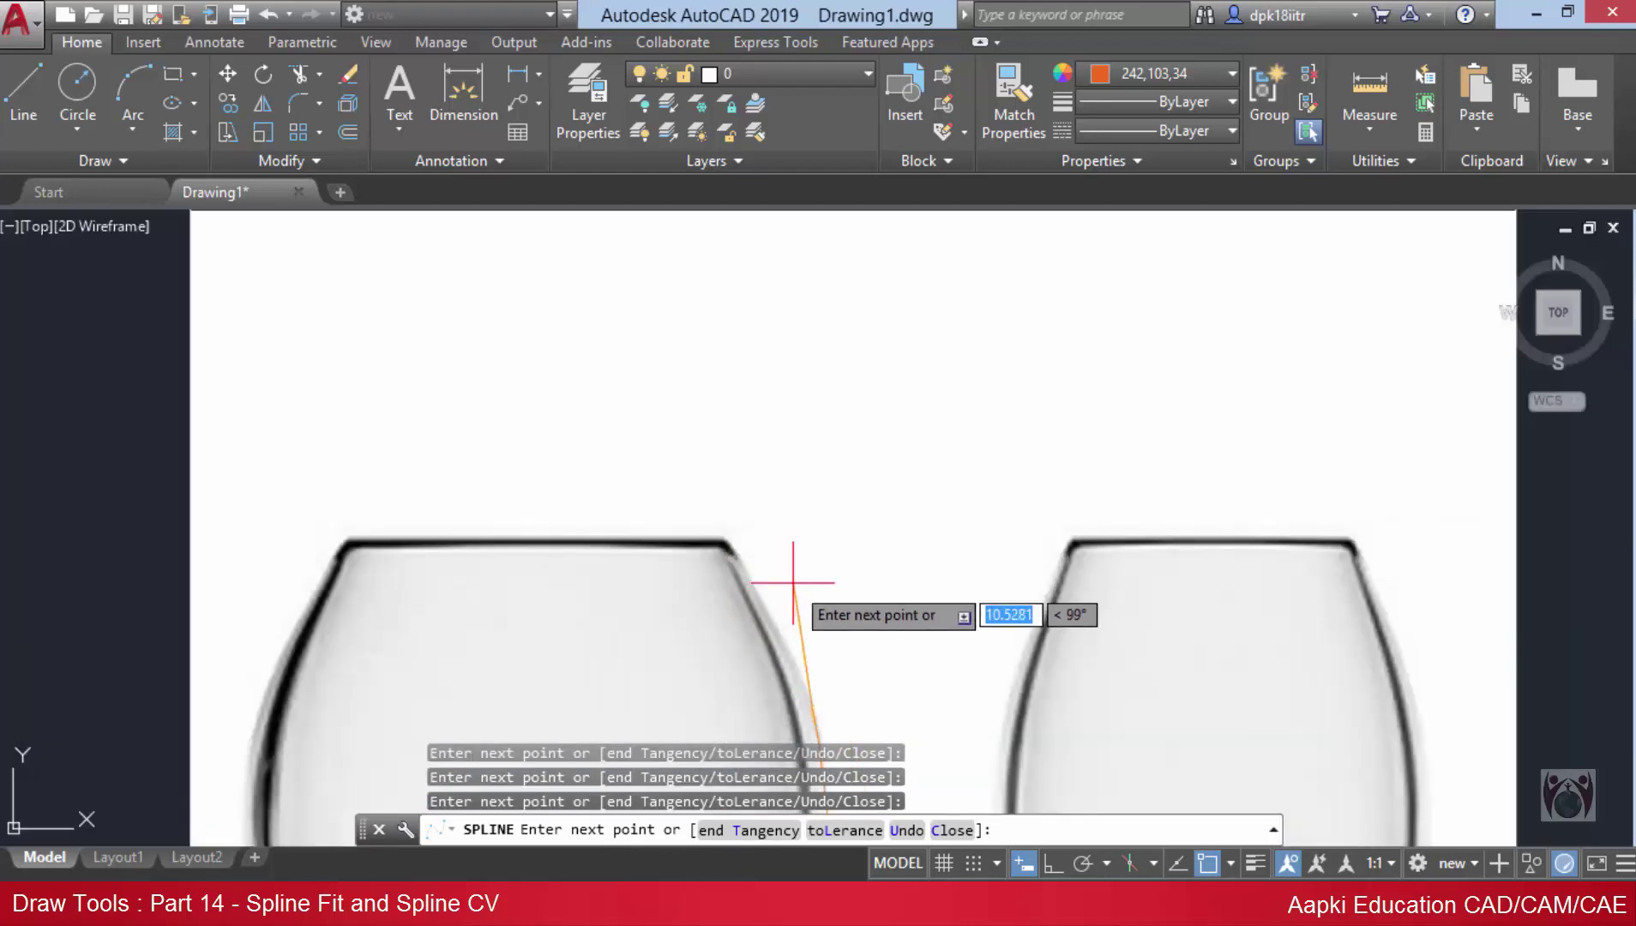
scroll(797, 643, "up", 3)
left_click(755, 609)
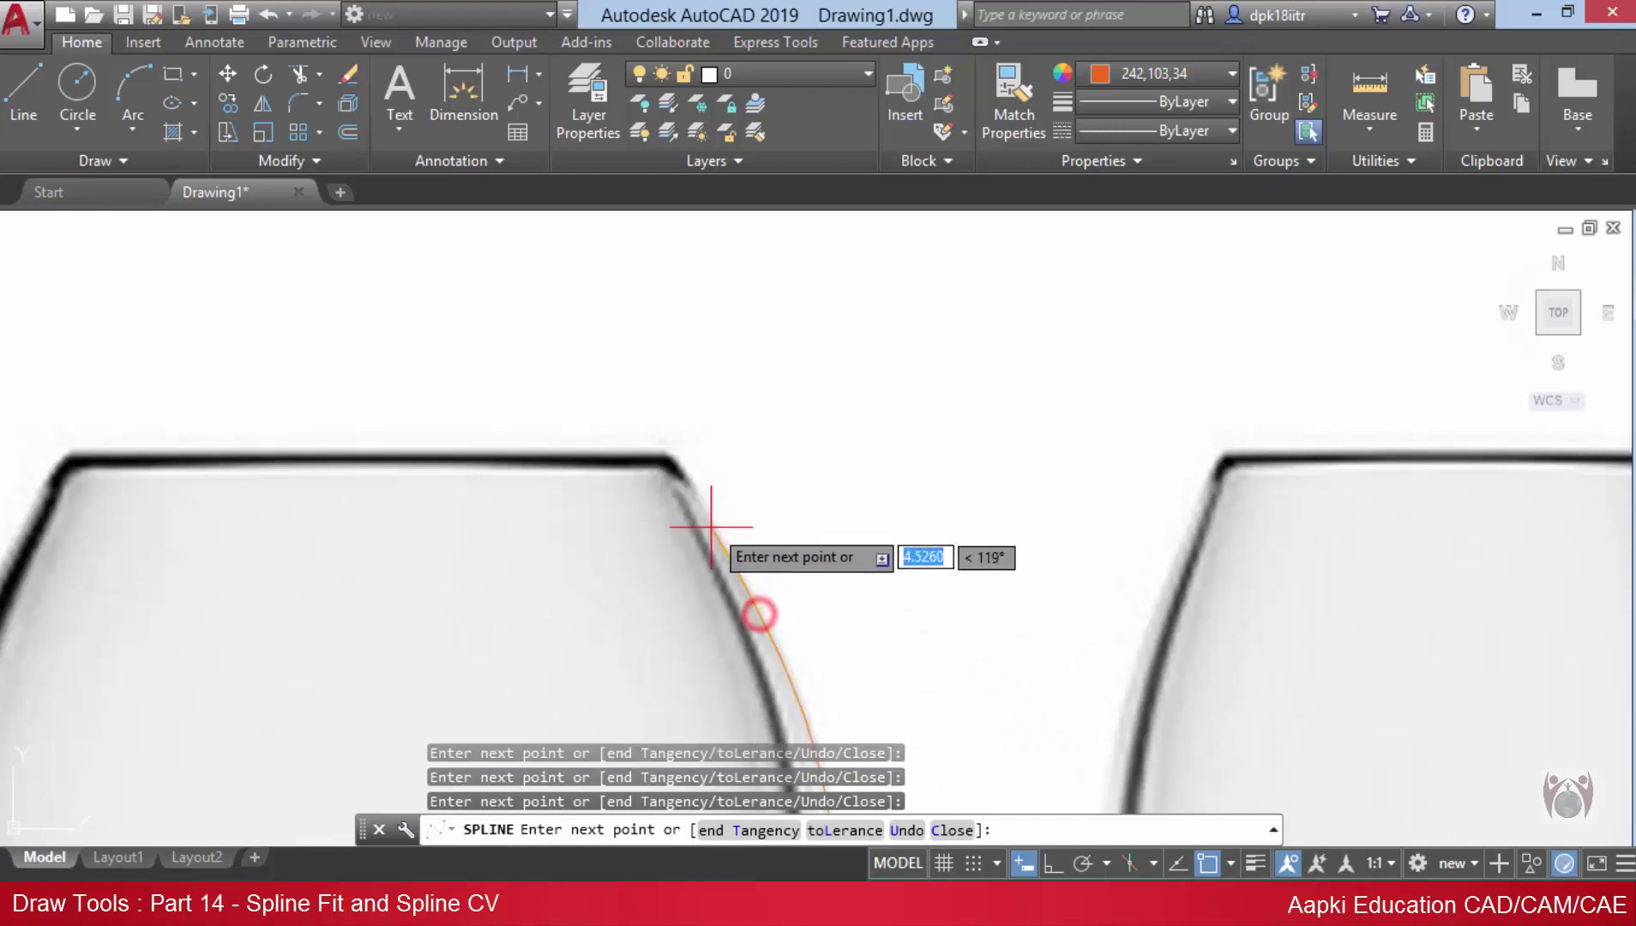
- Add fit points at the bowl's rim corner and along the rim's top edge
scroll(701, 500, "up", 3)
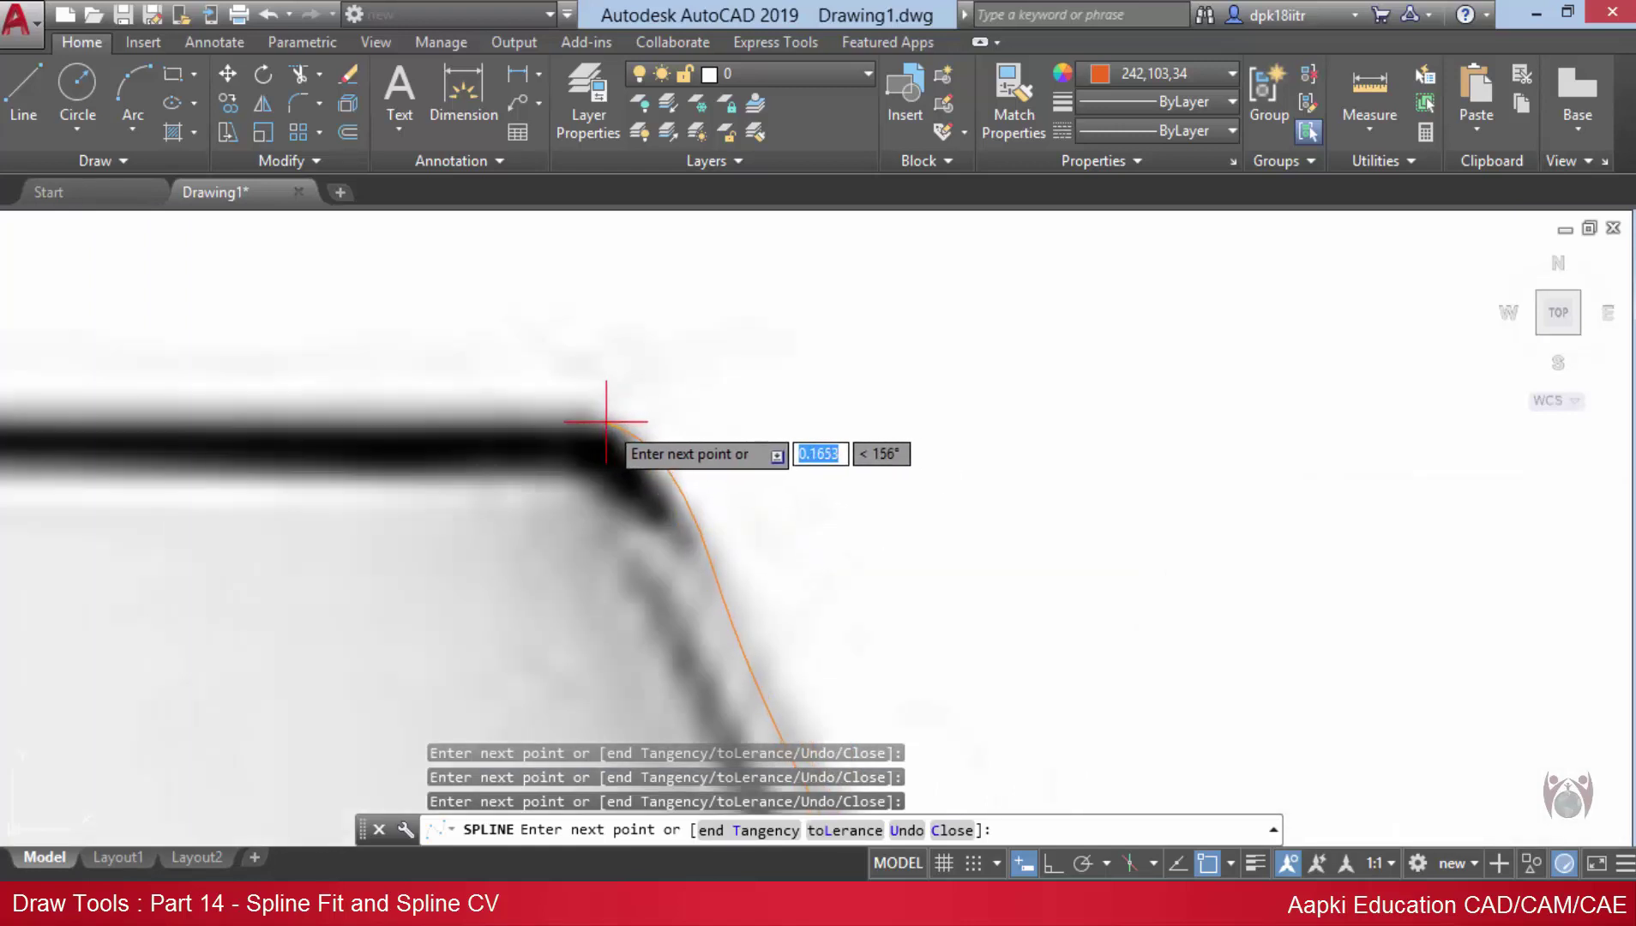
left_click(606, 422)
scroll(652, 436, "up", 2)
scroll(648, 436, "up", 2)
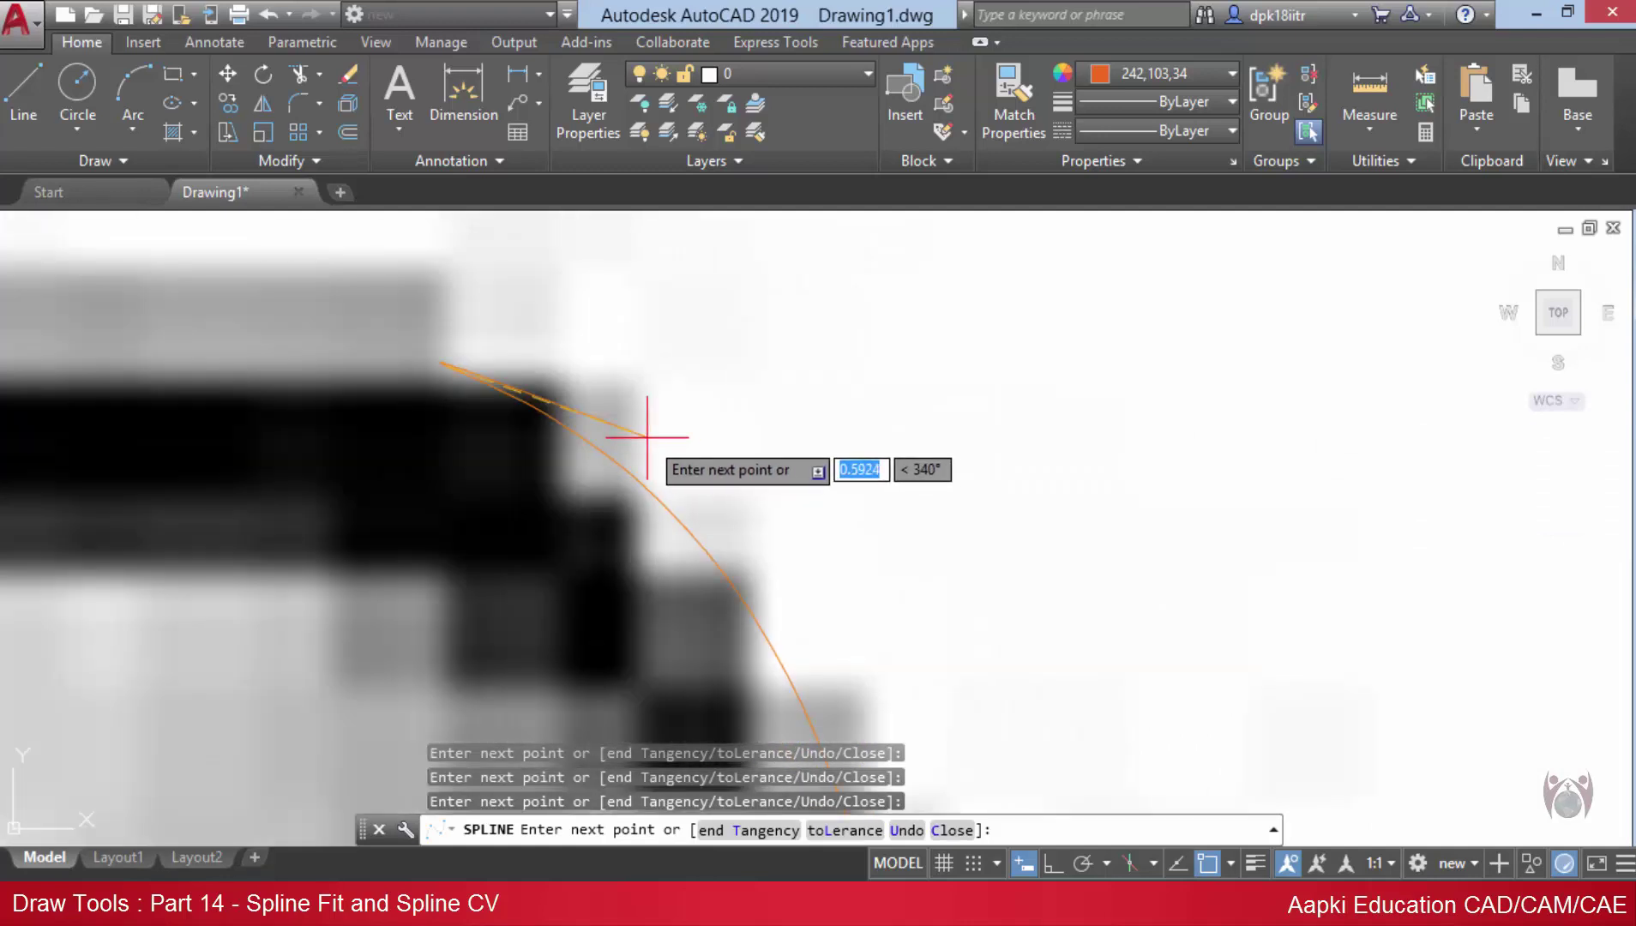
scroll(649, 424, "down", 2)
scroll(605, 437, "down", 2)
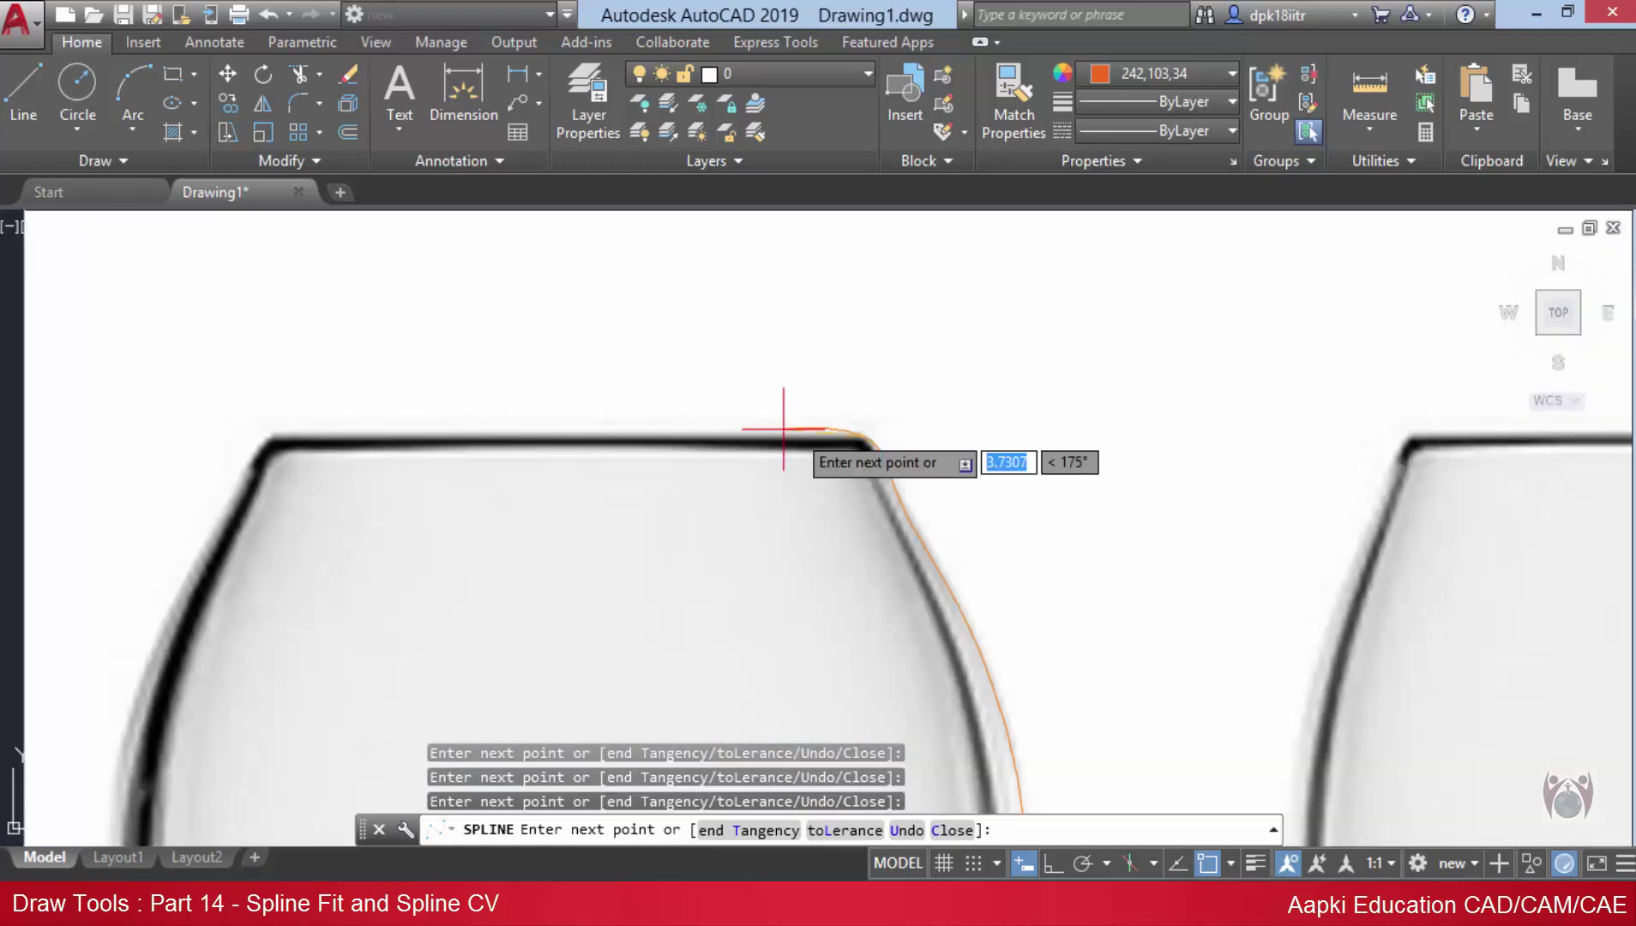
scroll(783, 428, "up", 2)
scroll(600, 377, "up", 1)
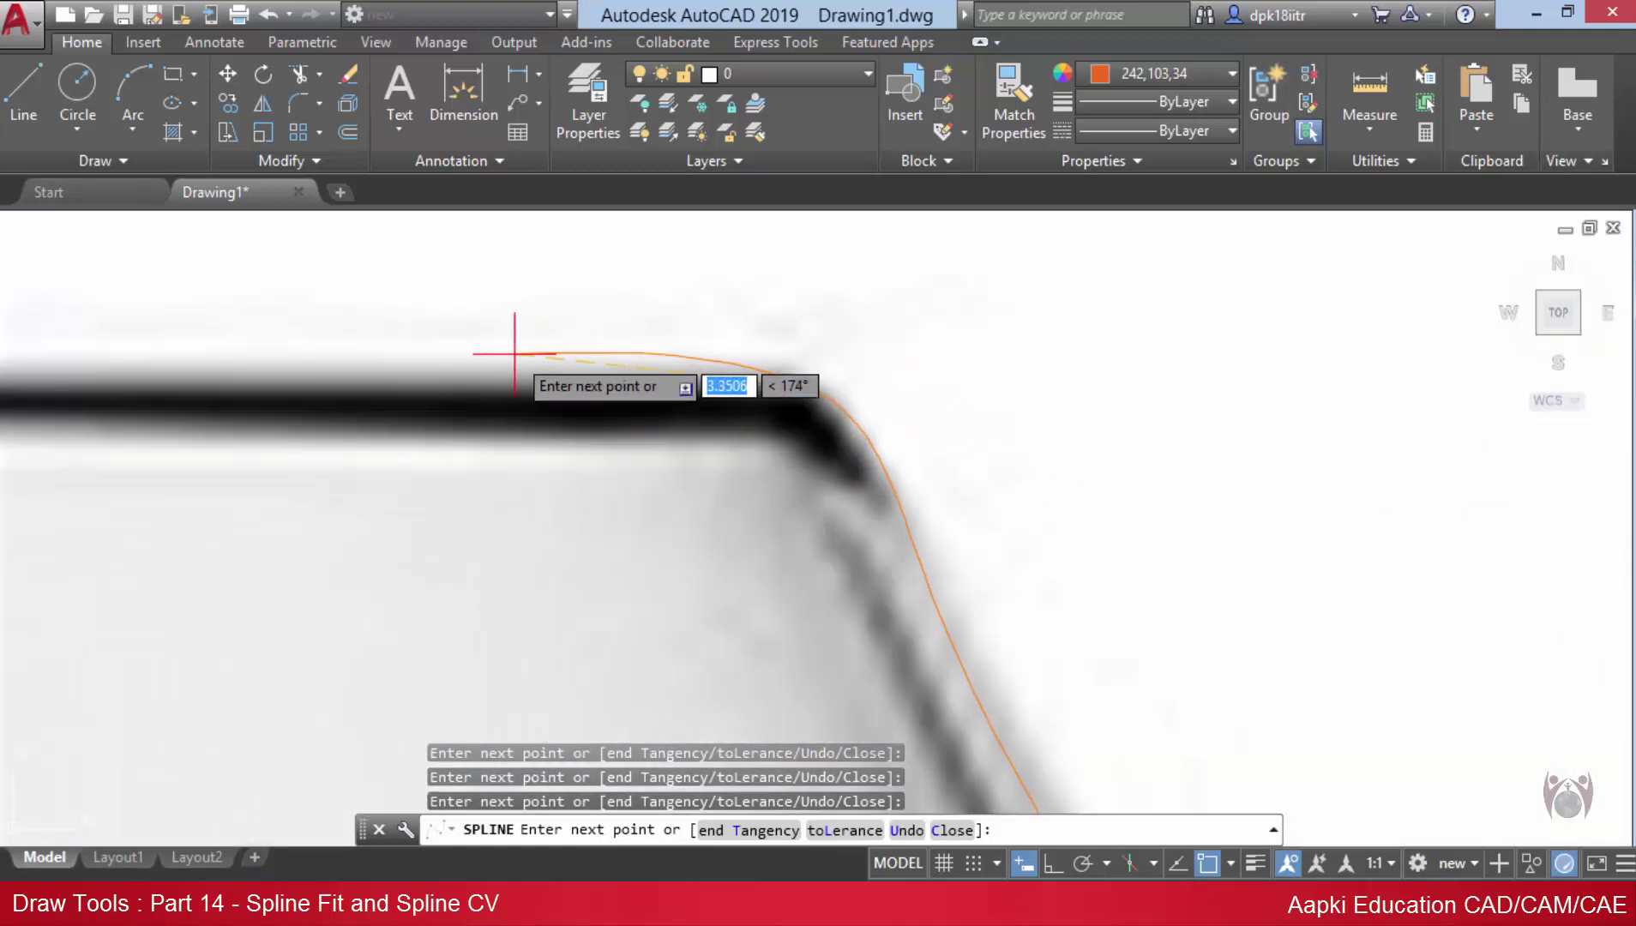
left_click(676, 374)
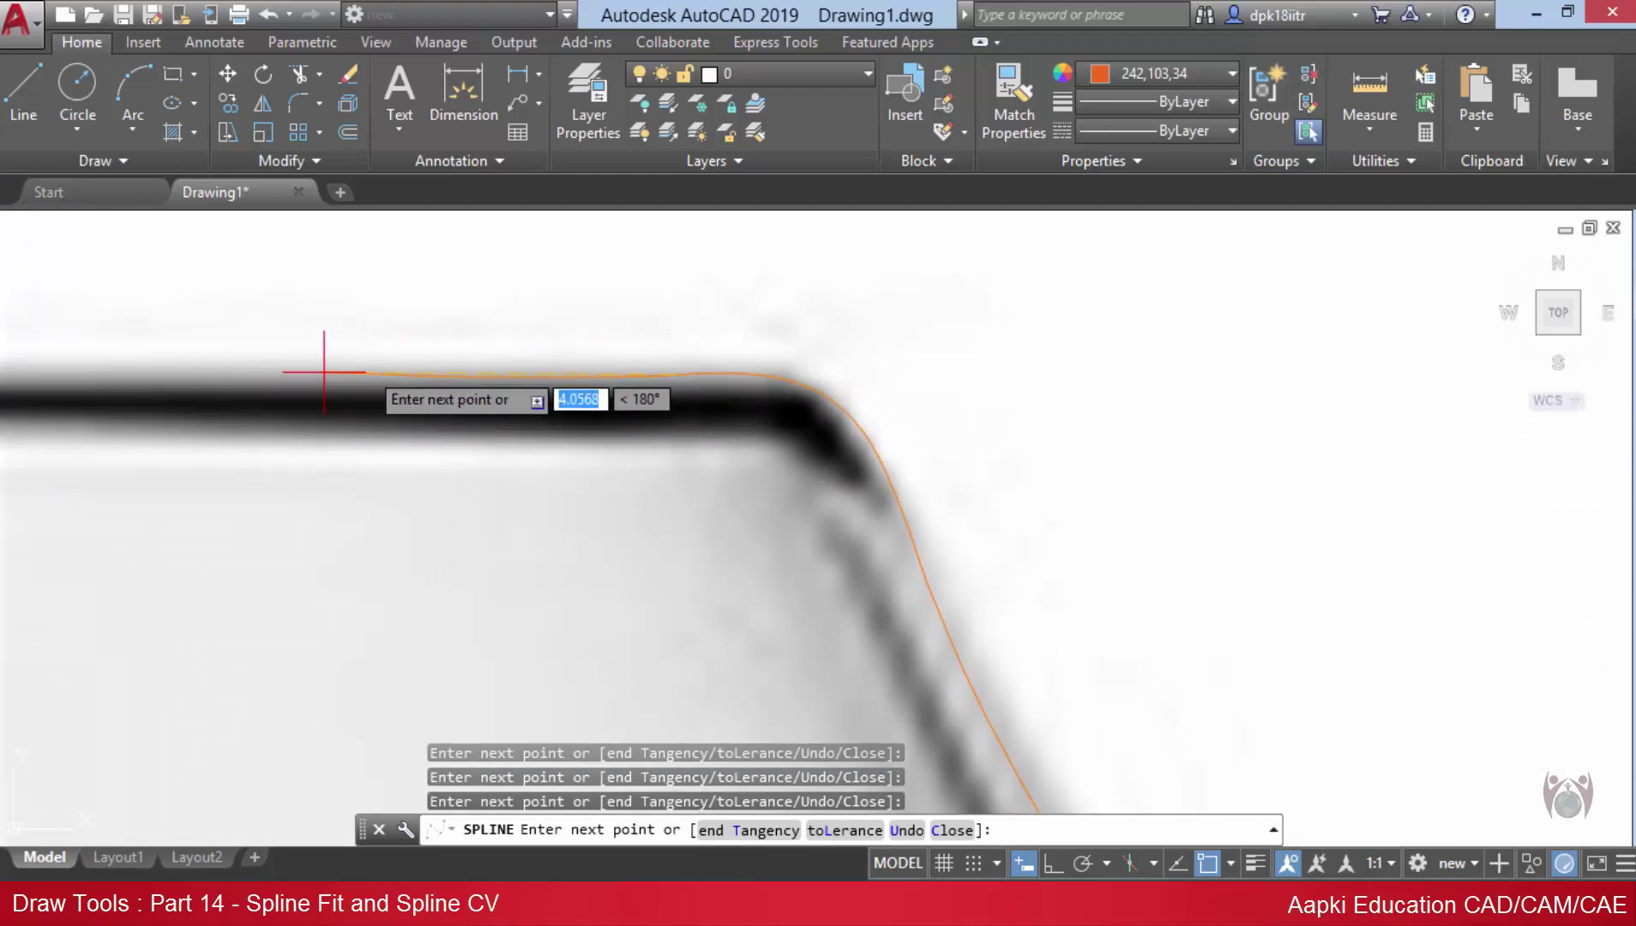
scroll(324, 372, "down", 3)
middle_click_drag(428, 377, 674, 392)
scroll(659, 386, "up", 2)
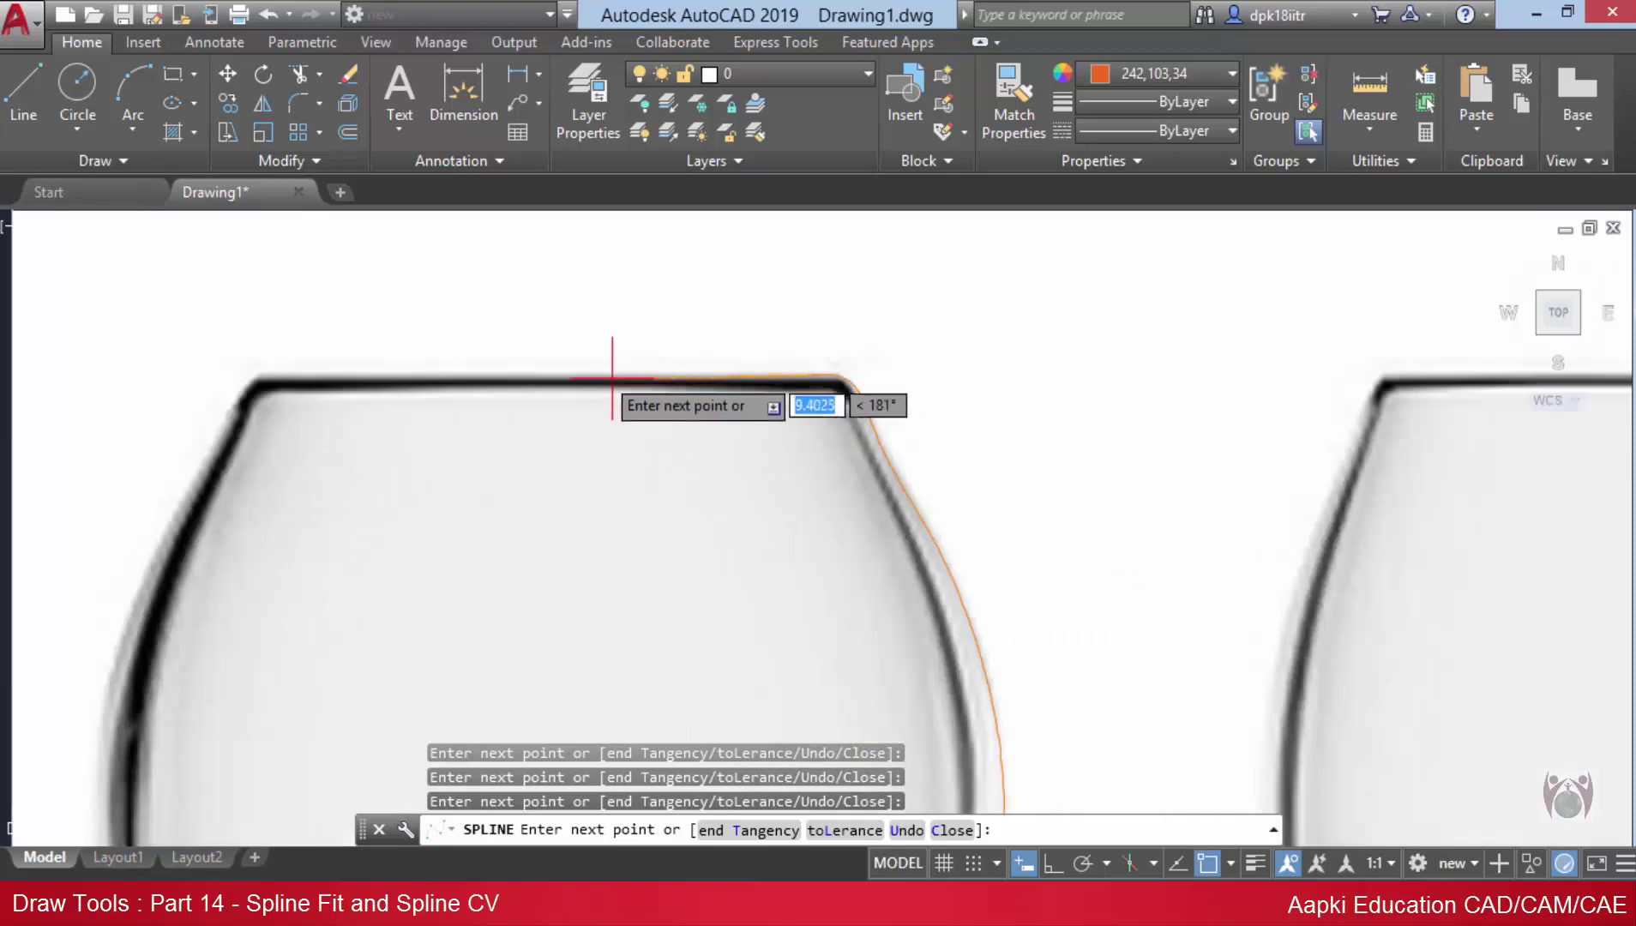
scroll(585, 374, "up", 4)
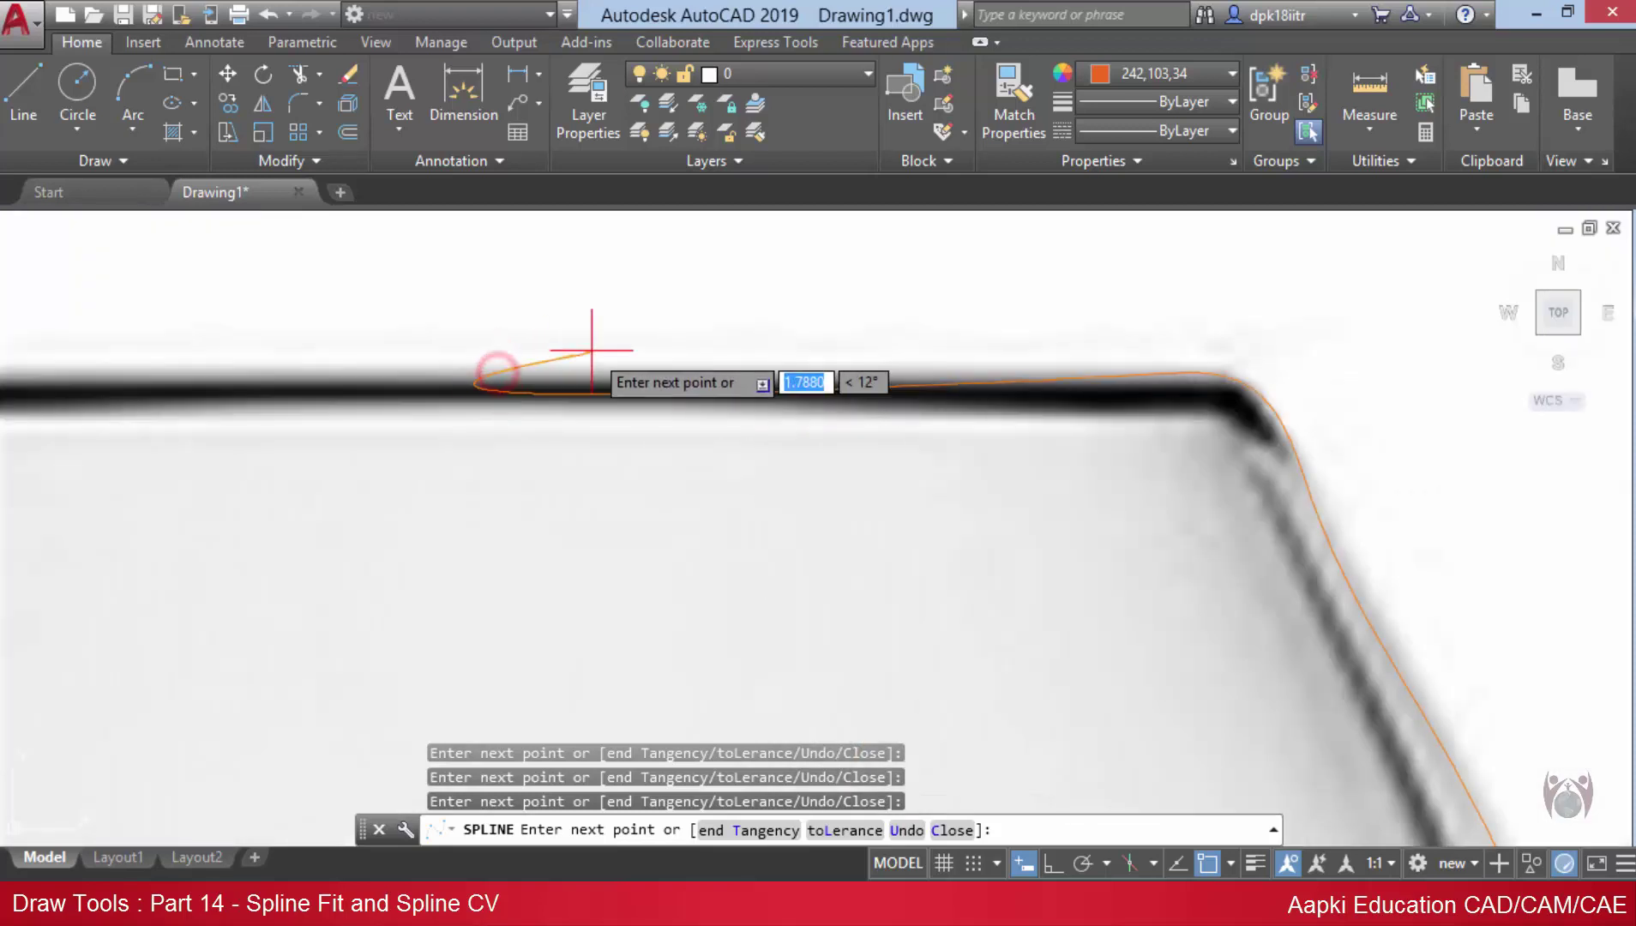
scroll(583, 351, "down", 5)
scroll(570, 348, "up", 5)
scroll(573, 343, "up", 3)
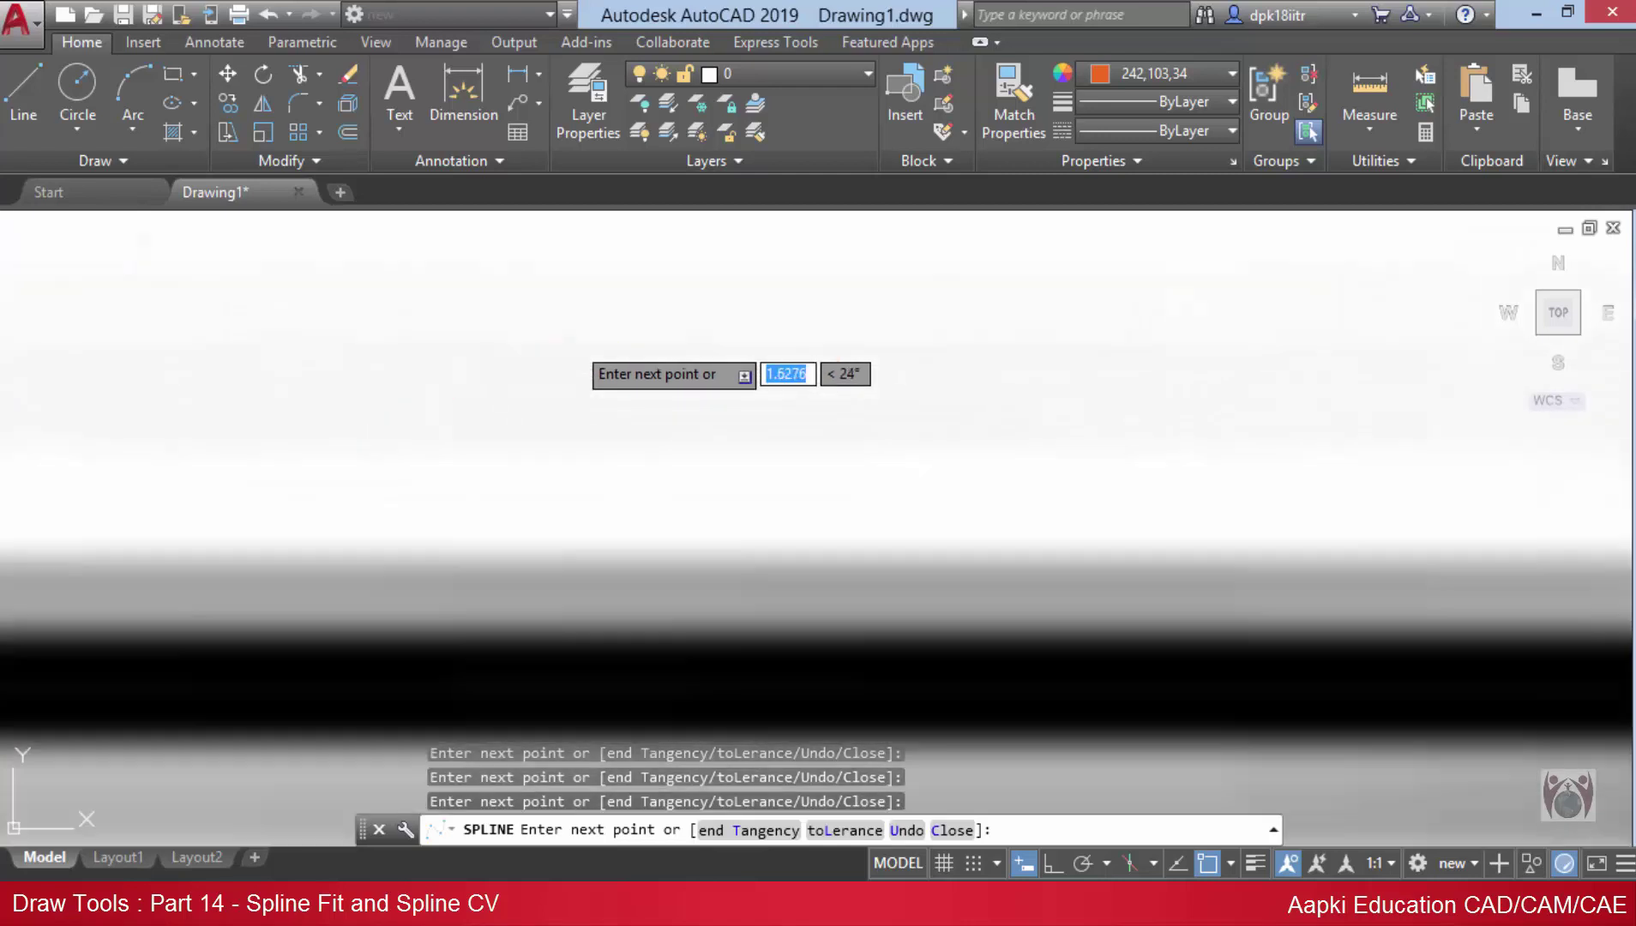
scroll(573, 341, "down", 3)
scroll(574, 341, "down", 8)
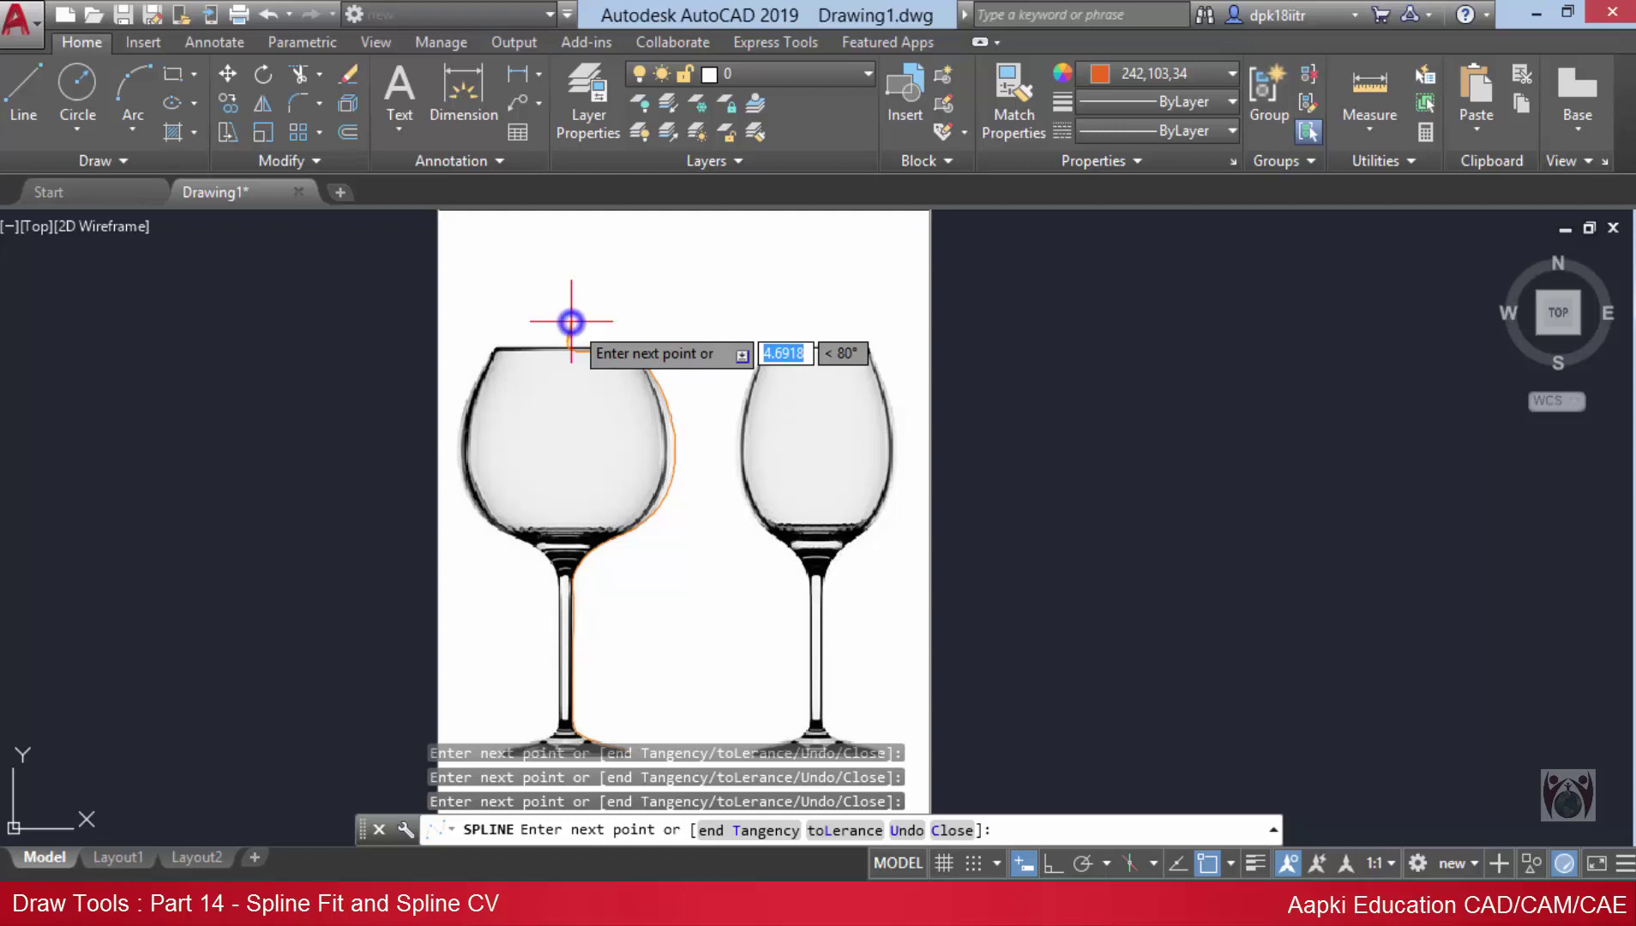
- End the spline with Enter and select it to display its grips
right_click(571, 322)
left_click(583, 337)
middle_click_drag(607, 694, 615, 579)
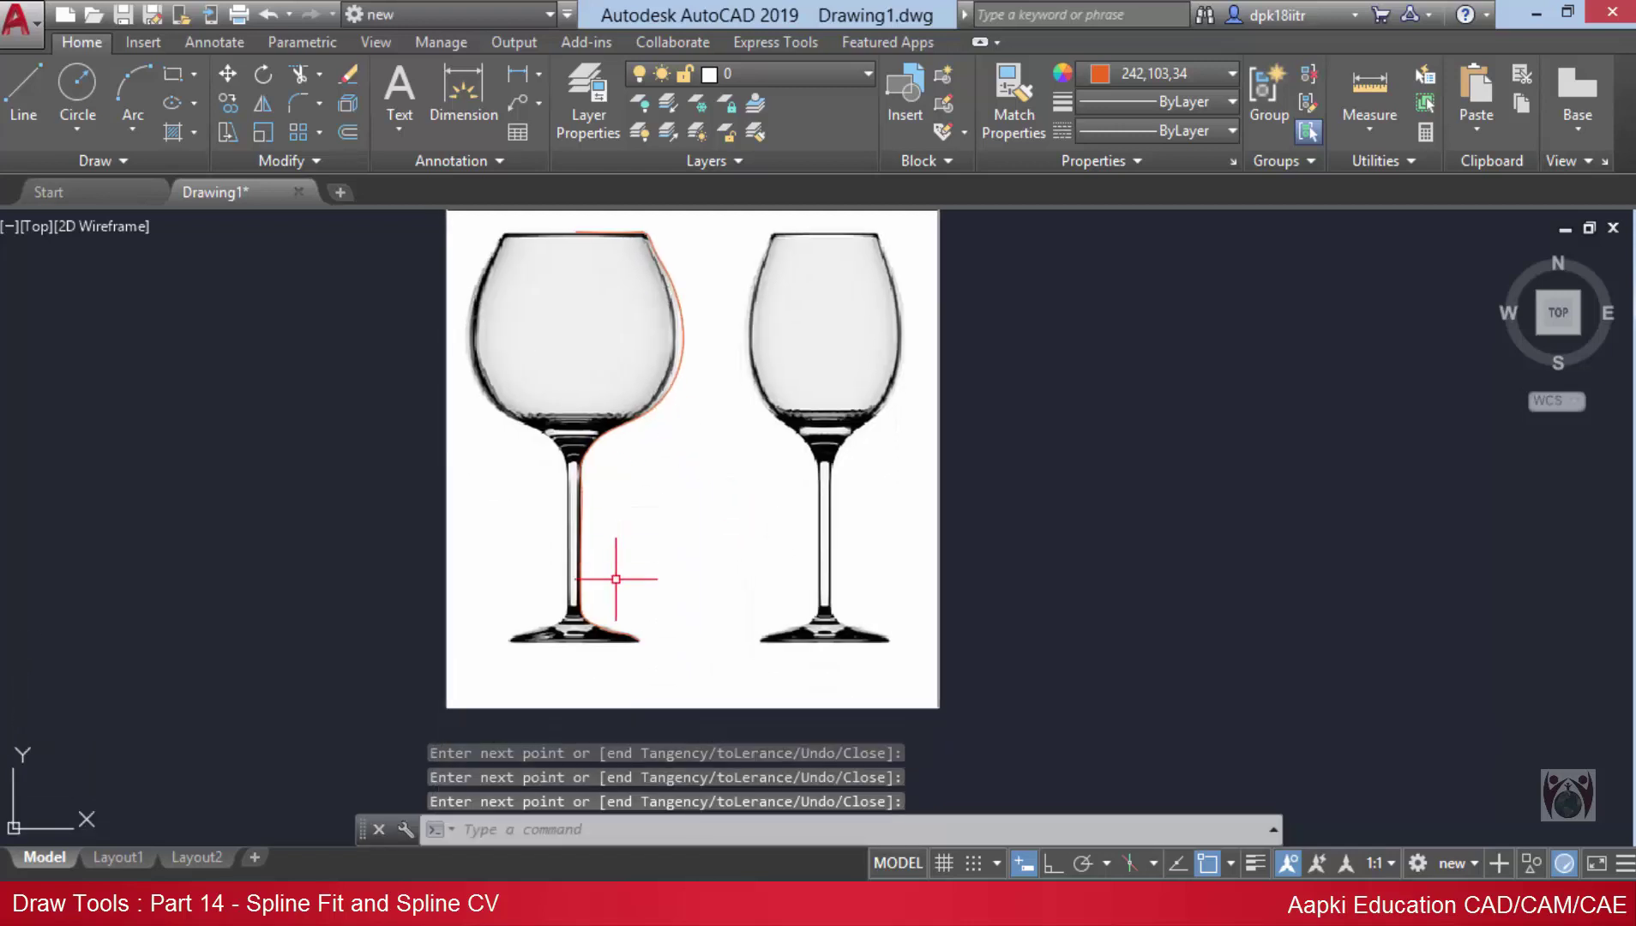
scroll(681, 360, "up", 5)
scroll(746, 424, "up", 2)
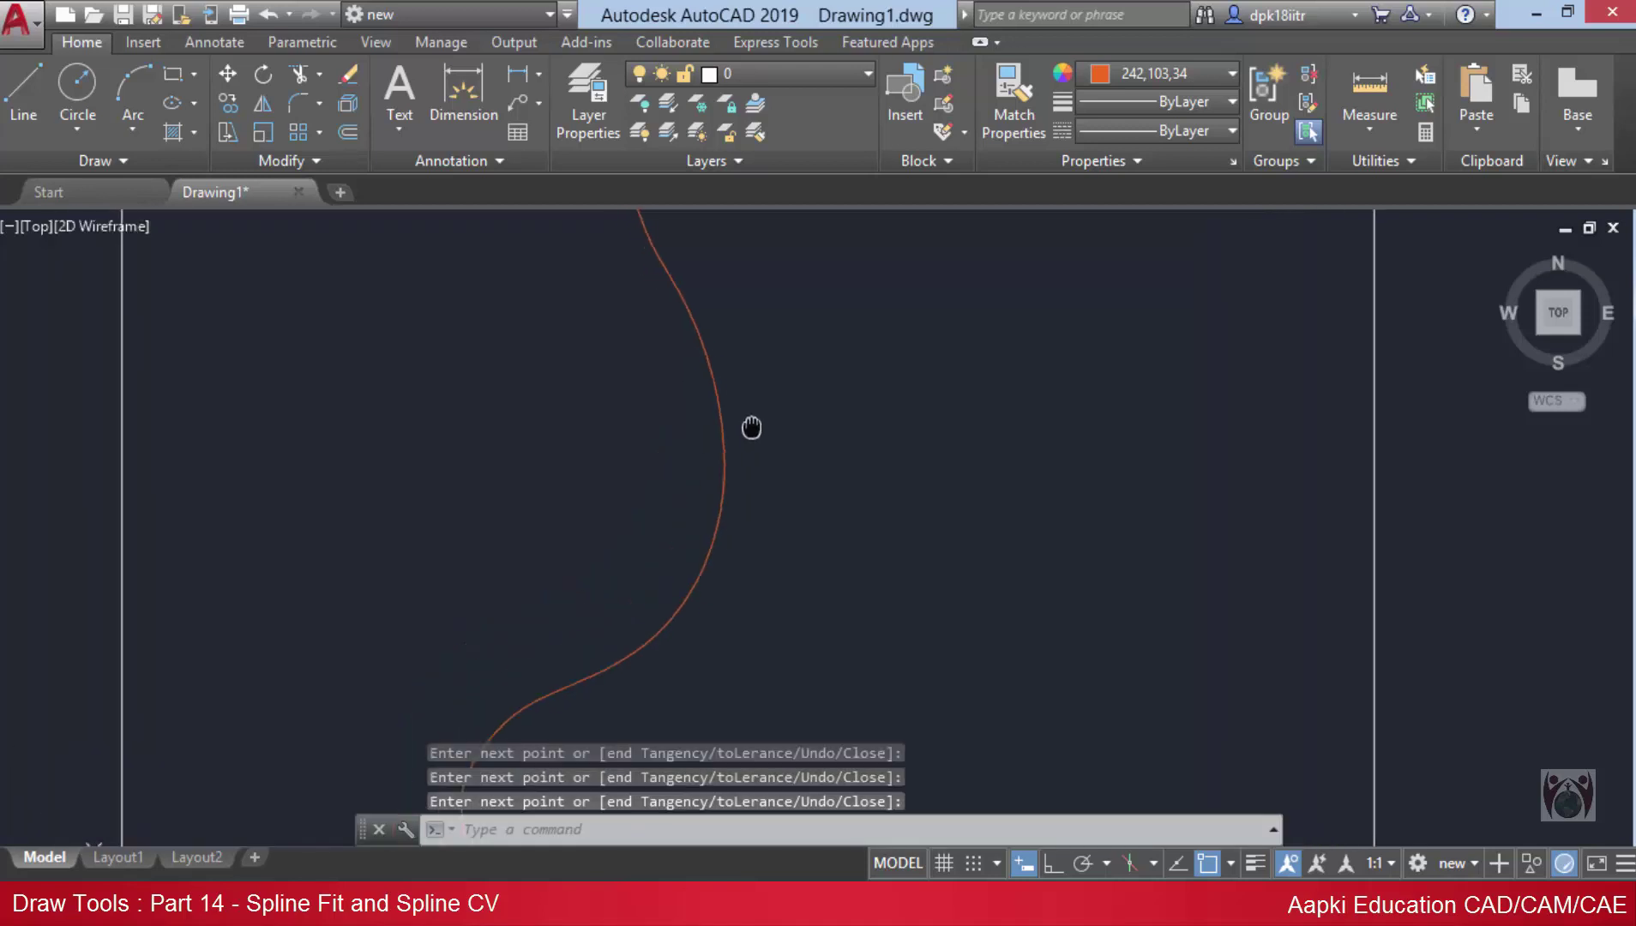
scroll(731, 447, "down", 2)
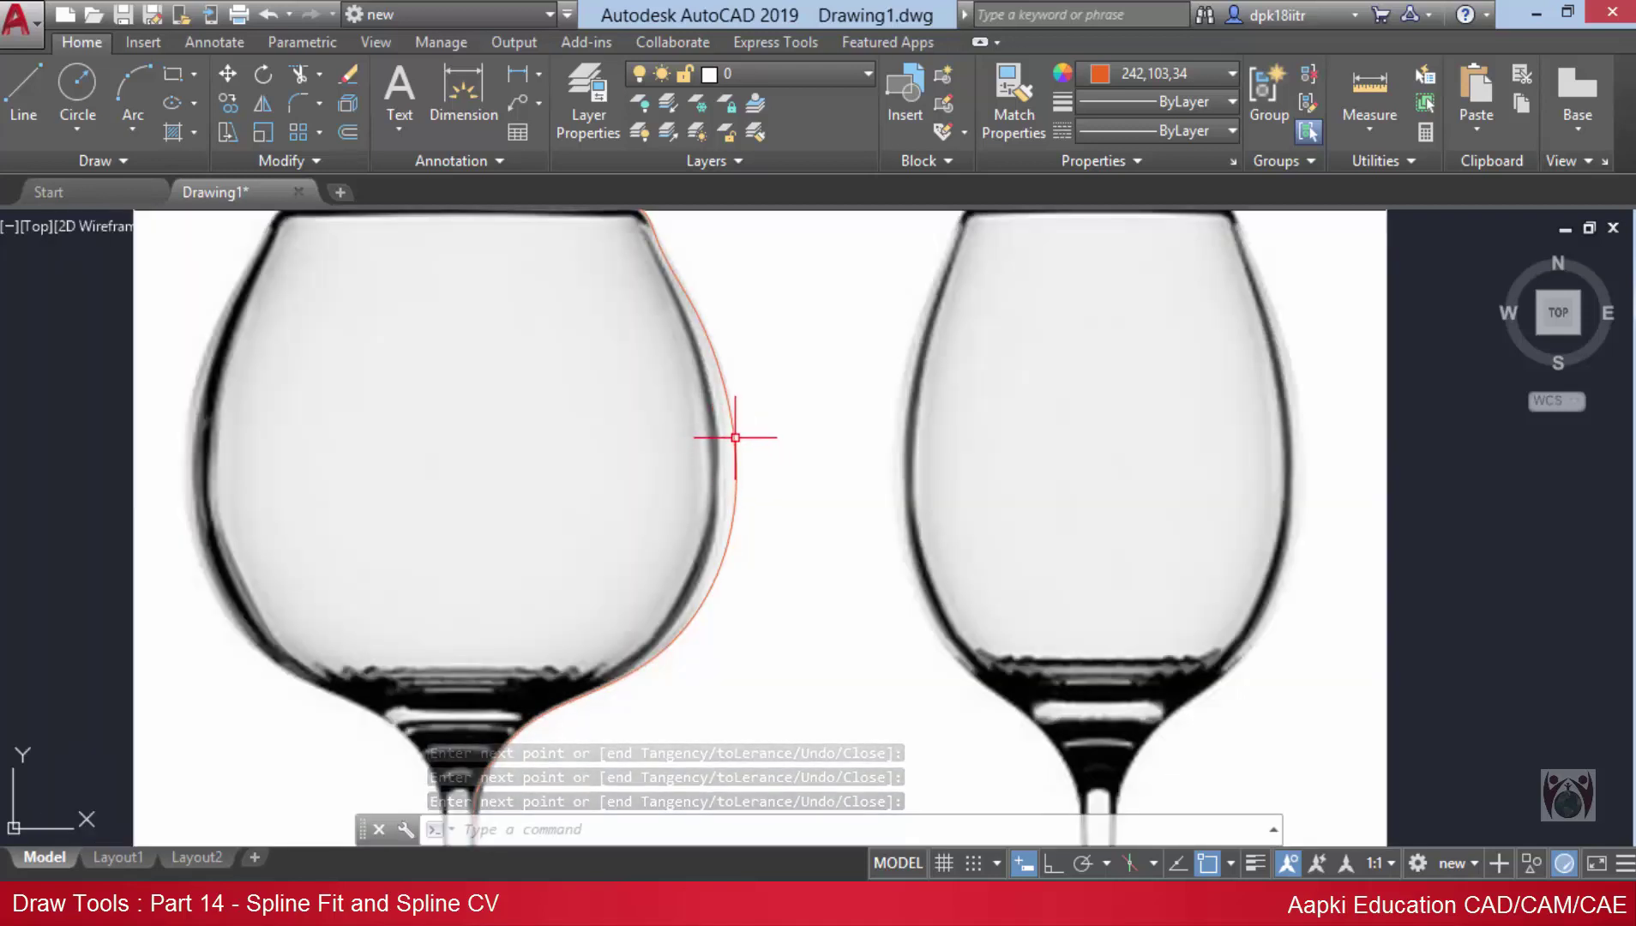
left_click(735, 439)
scroll(705, 335, "up", 3)
scroll(755, 343, "down", 3)
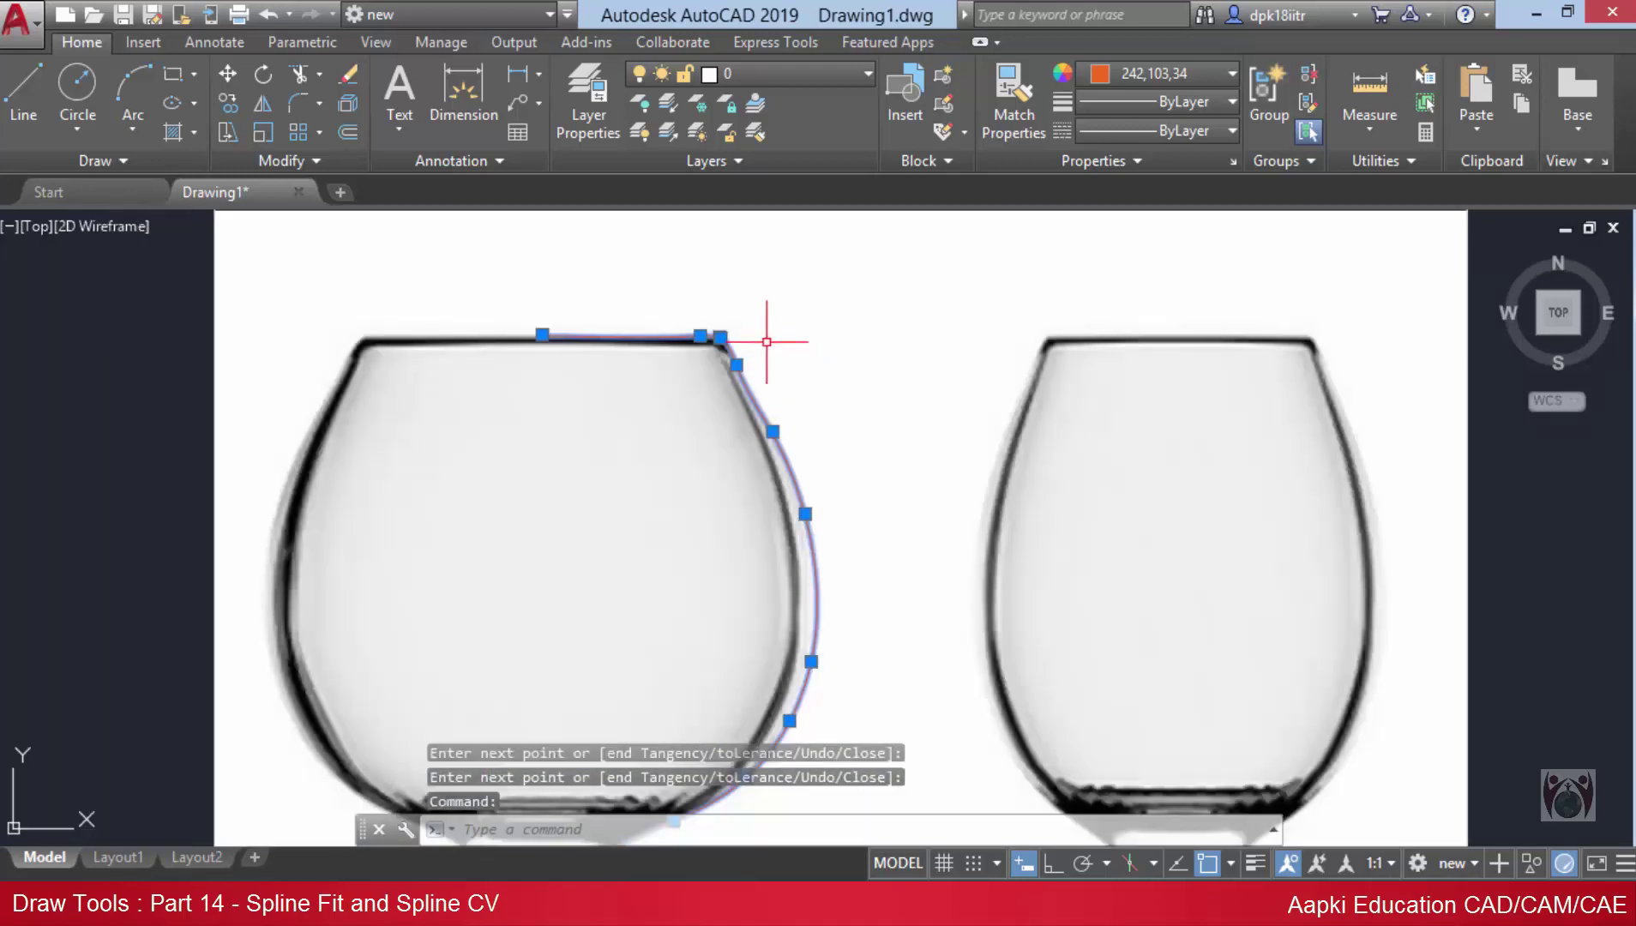
scroll(686, 384, "up", 4)
- Grab the spline grips near the rim, cancelling an accidental move
left_click(683, 398)
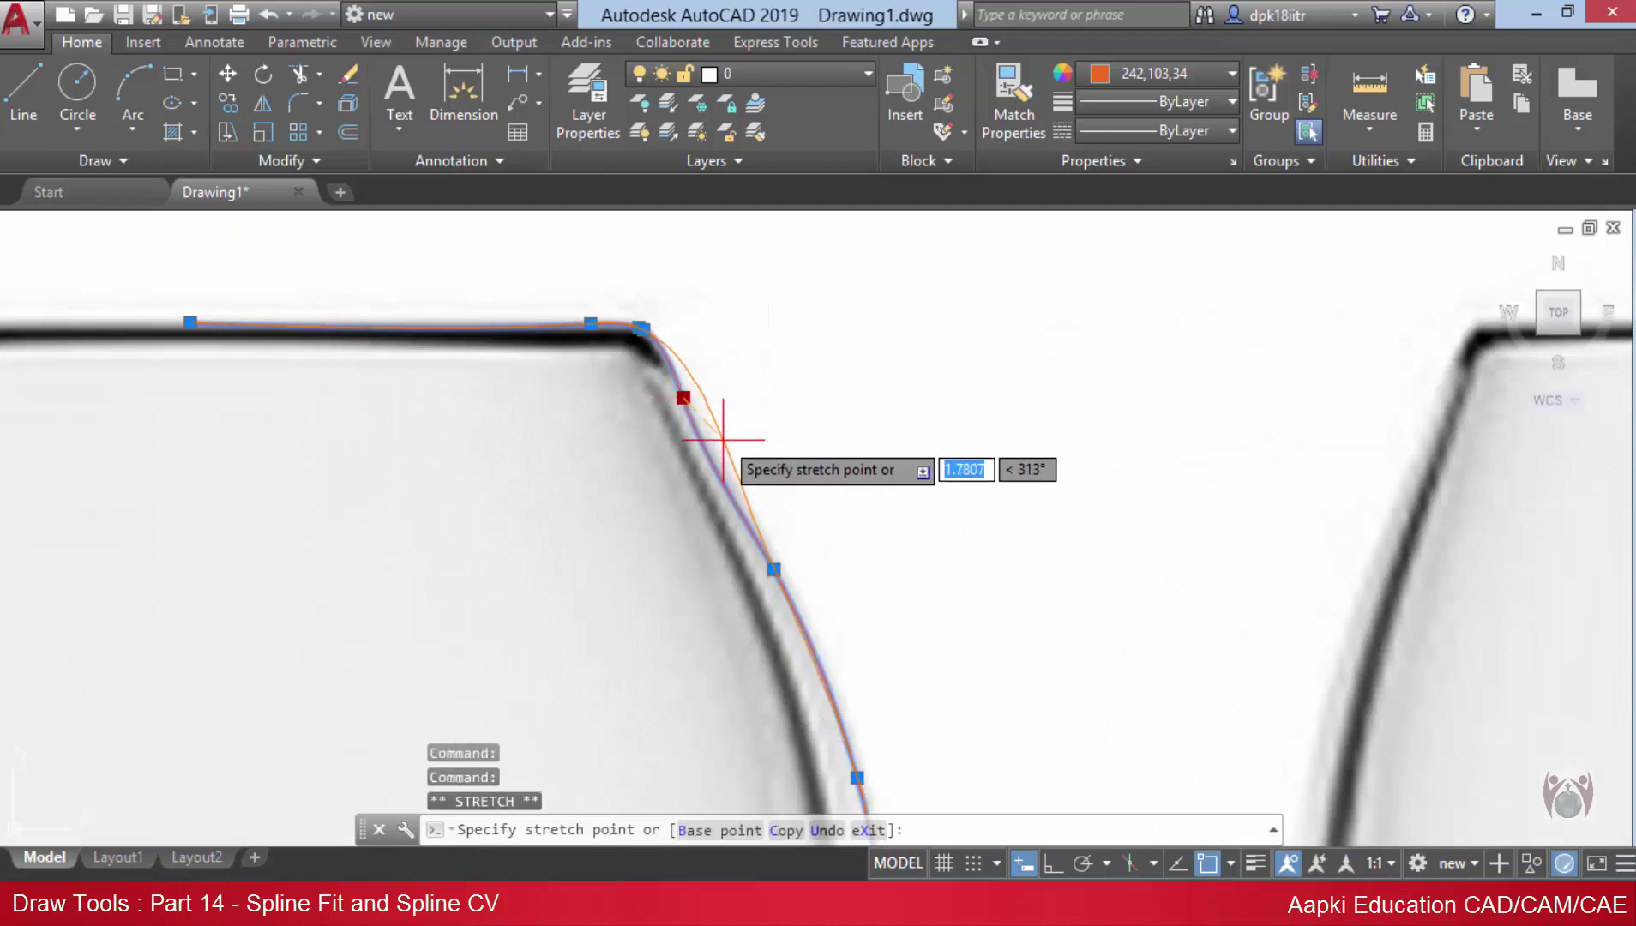
right_click(690, 415)
left_click(727, 428)
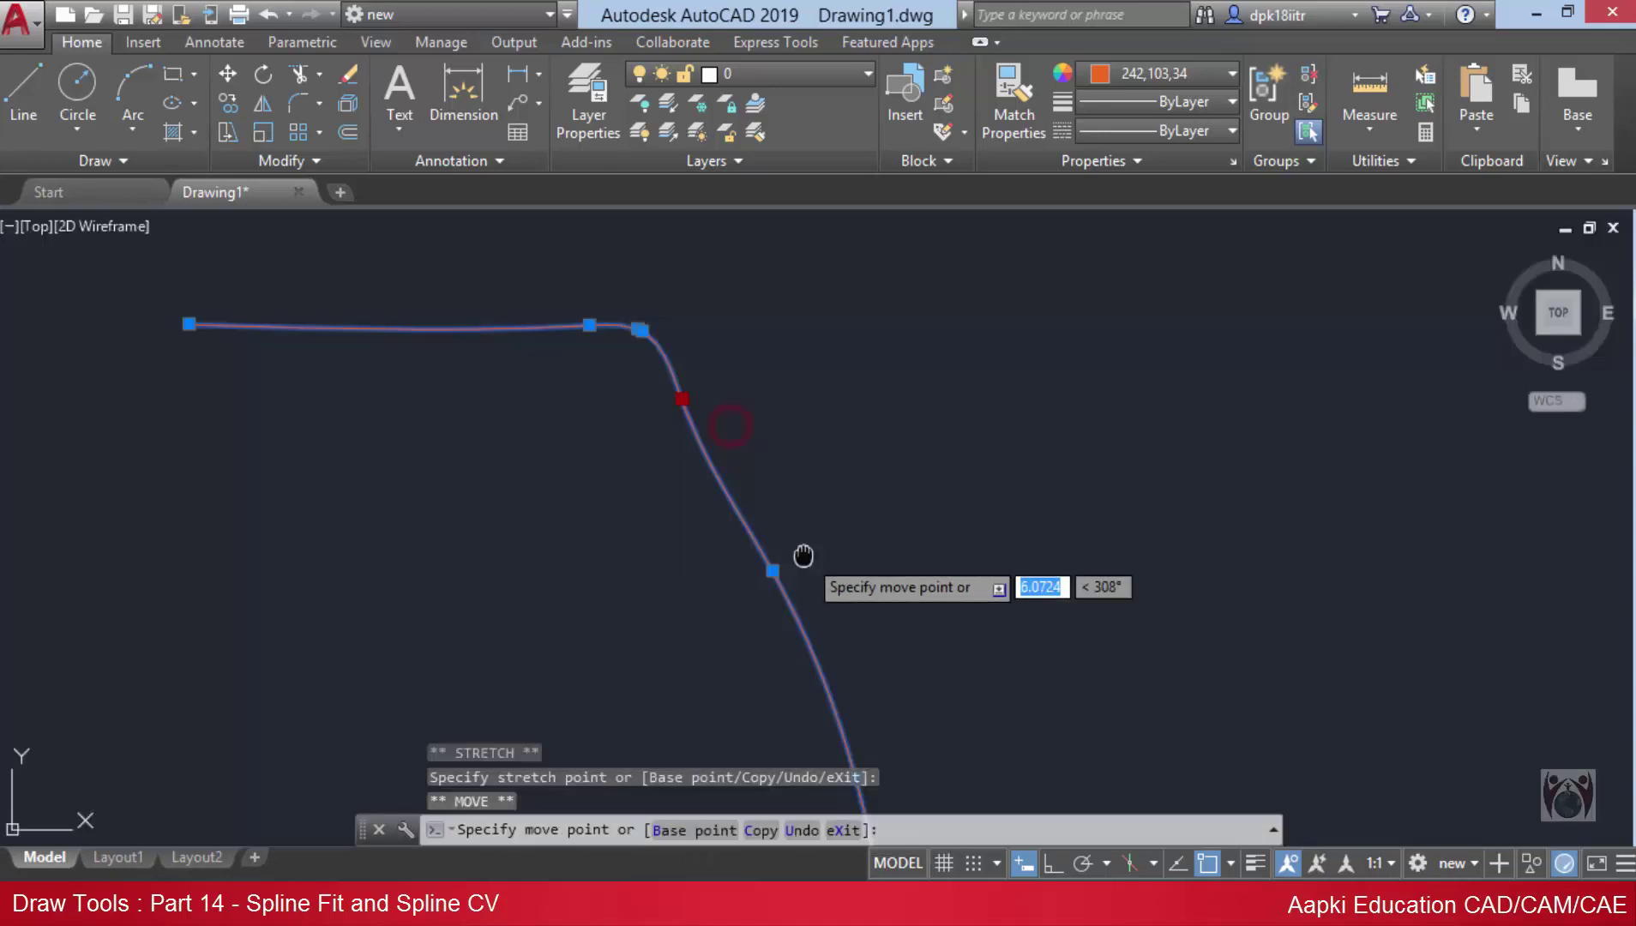
middle_click_drag(800, 556, 761, 388)
key("Escape")
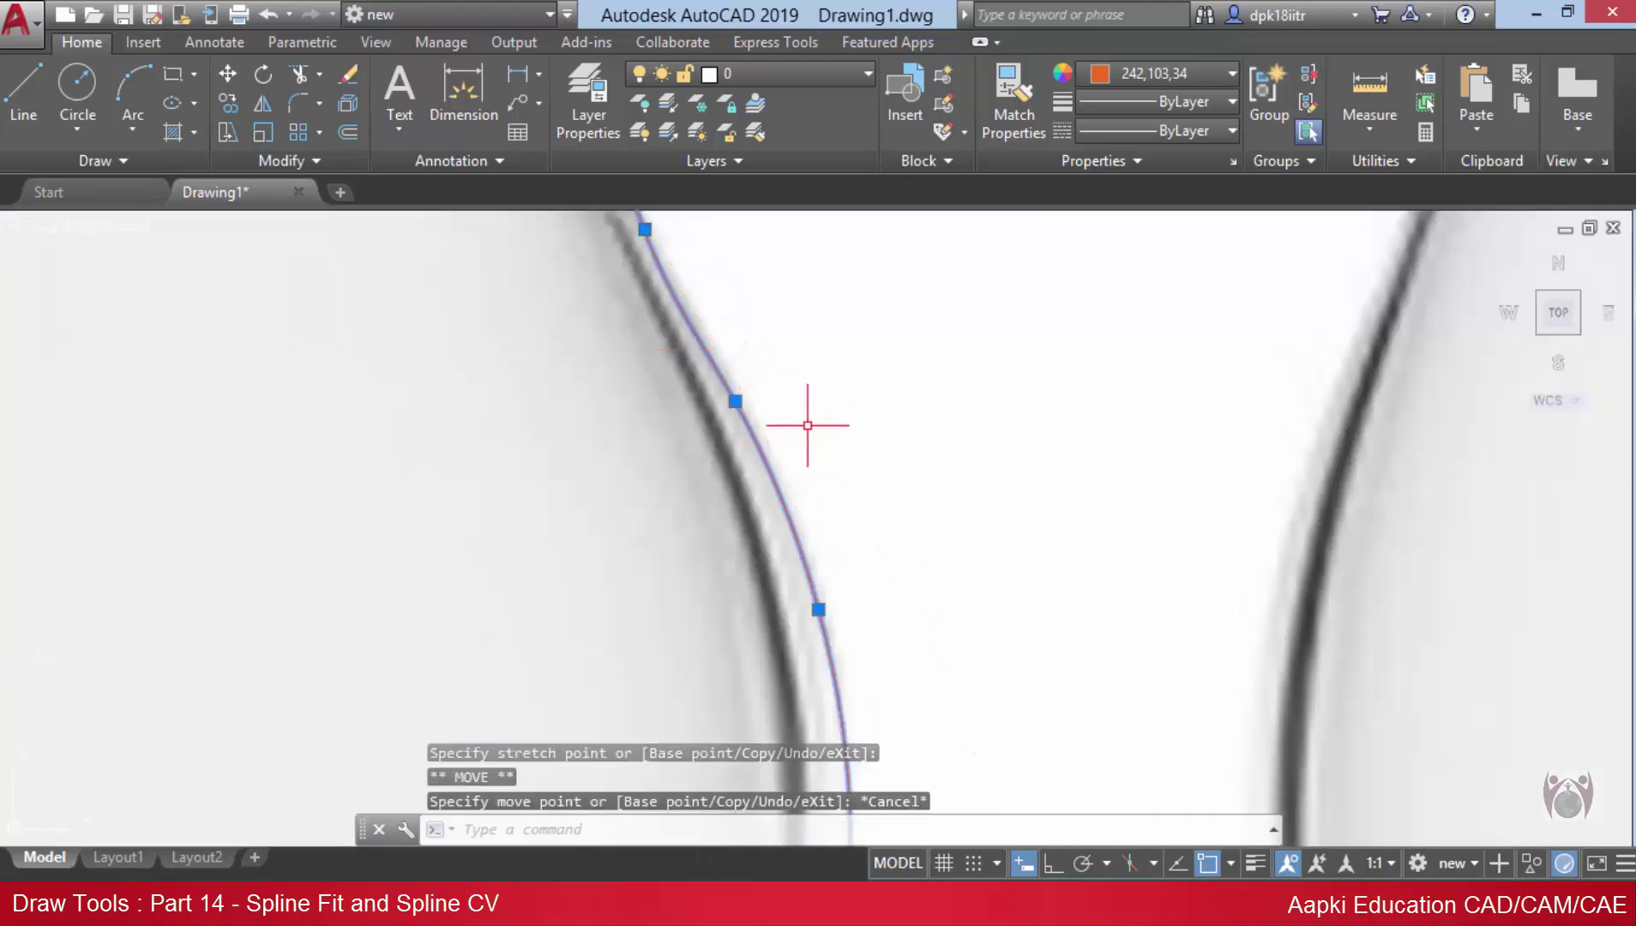
left_click(733, 401)
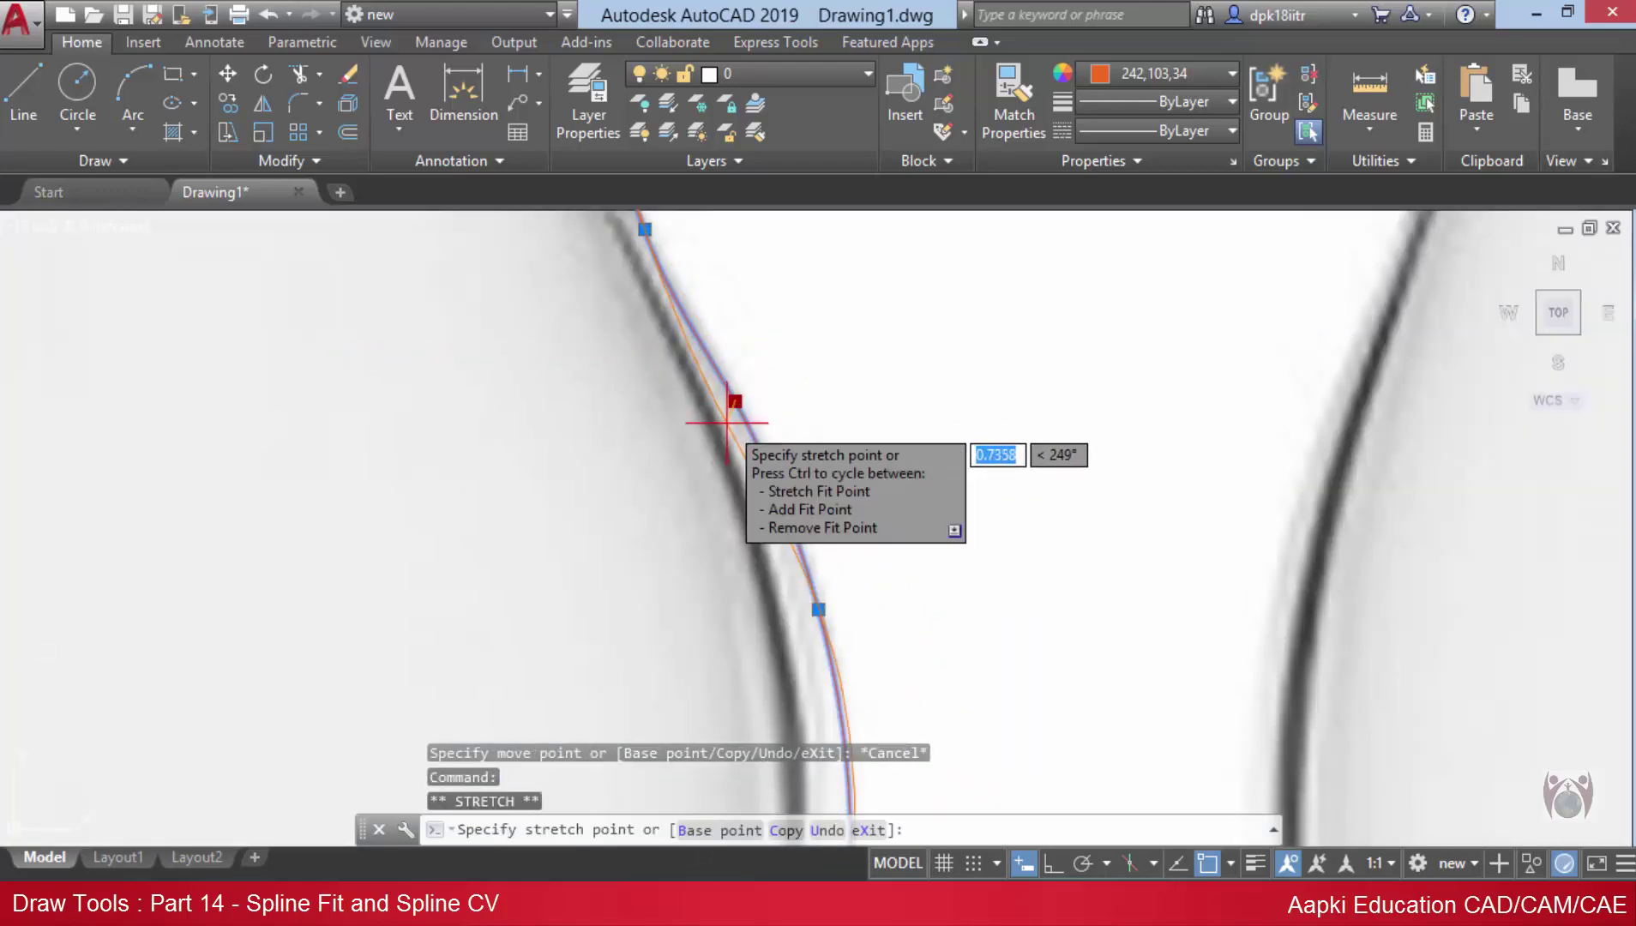
left_click(727, 423)
middle_click_drag(846, 566, 827, 438)
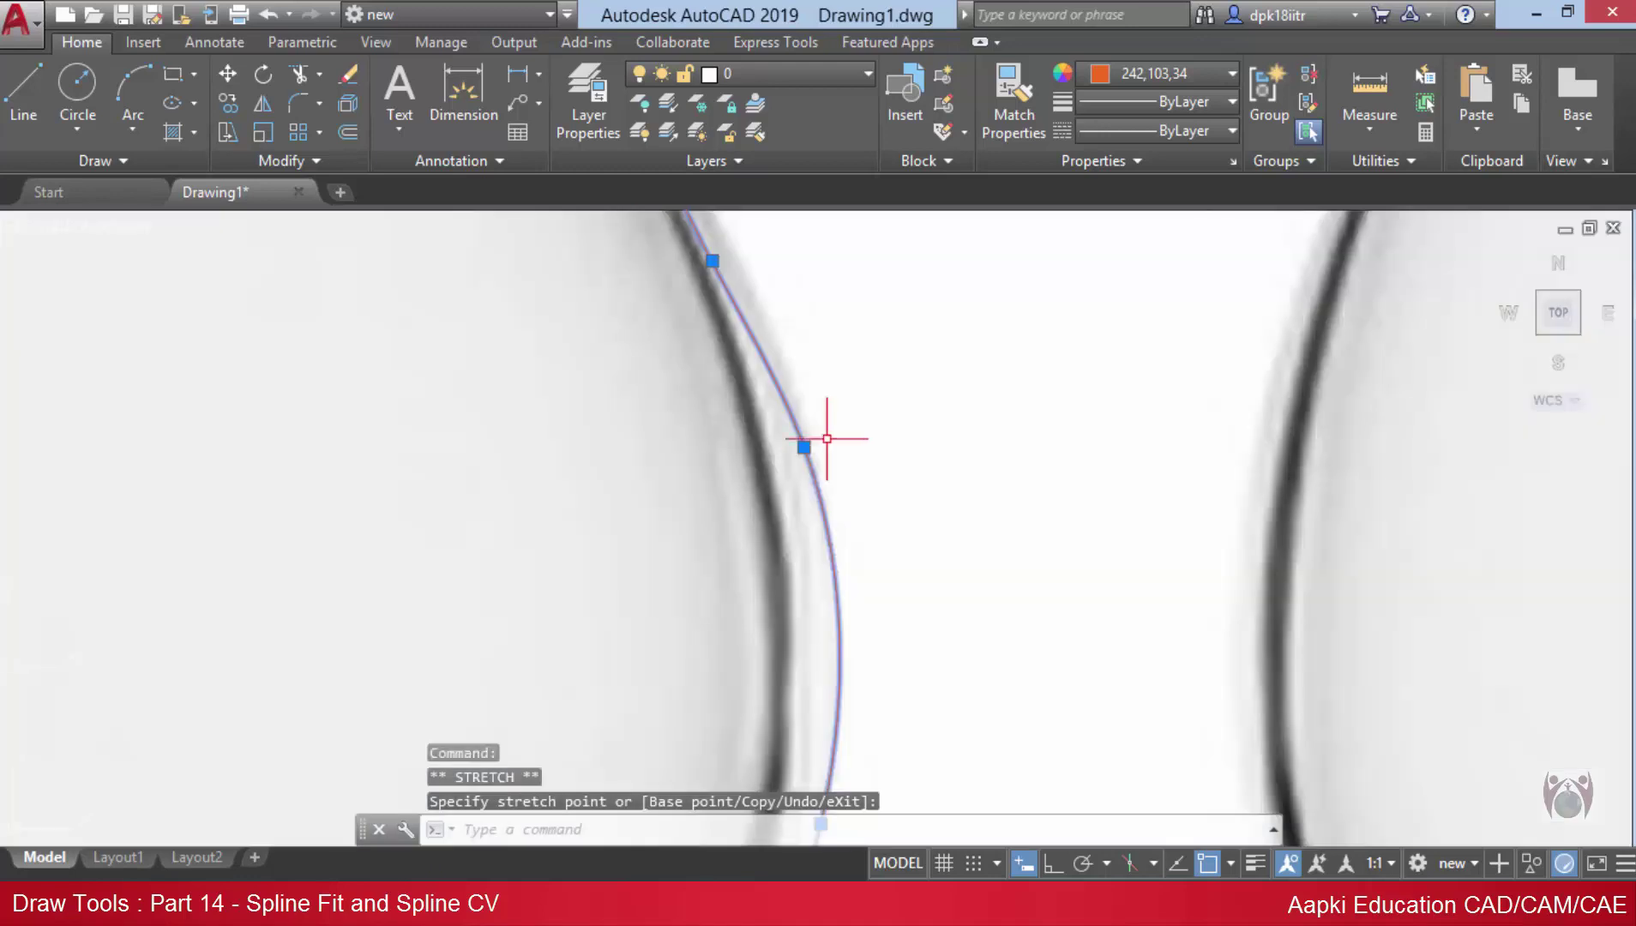
- Stretch the bowl's spline grips, down to the bowl-stem junction, onto the glass outline
left_click(804, 447)
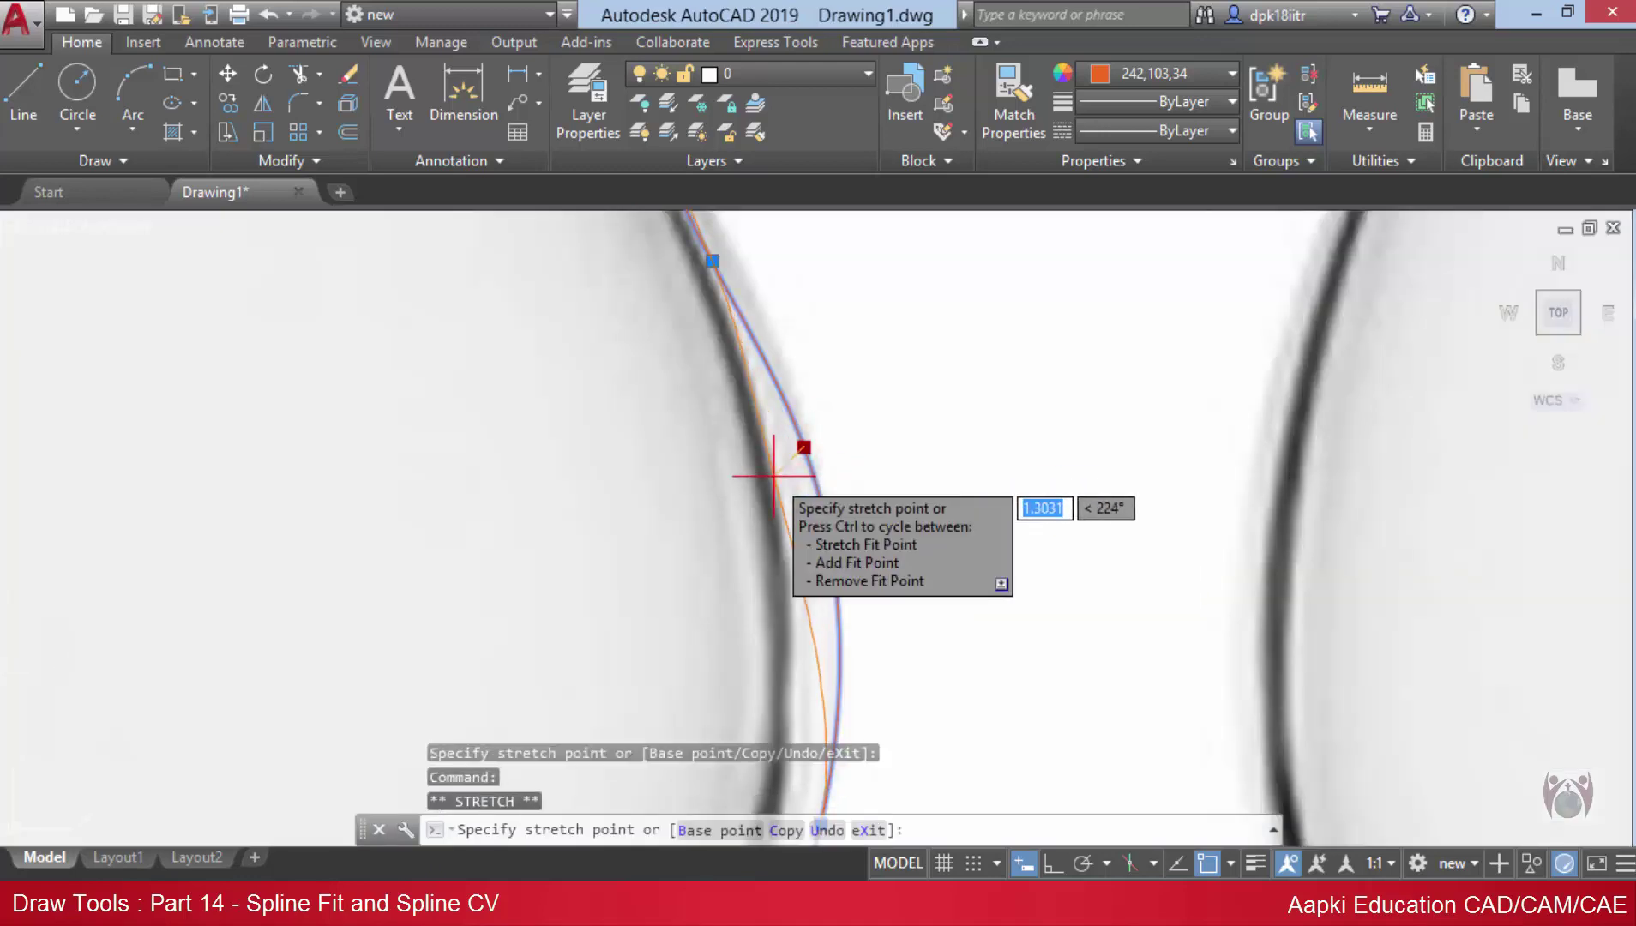
left_click(774, 476)
mouse_move(851, 566)
middle_mouse_down()
mouse_move(837, 500)
mouse_move(870, 551)
middle_mouse_up()
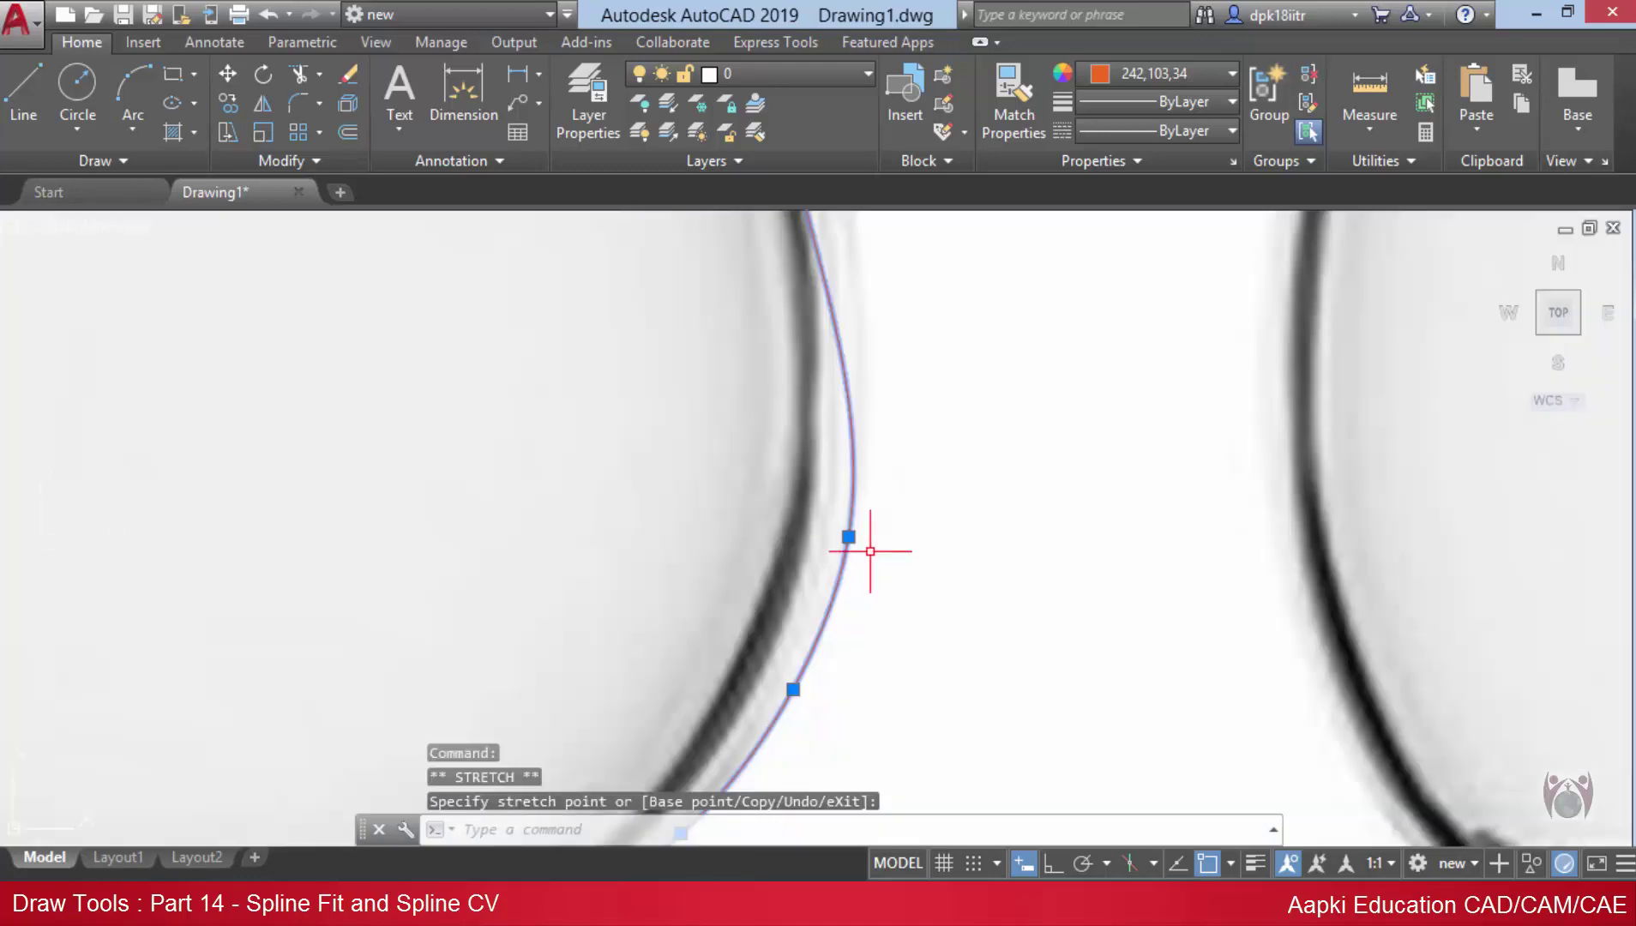
left_click(847, 537)
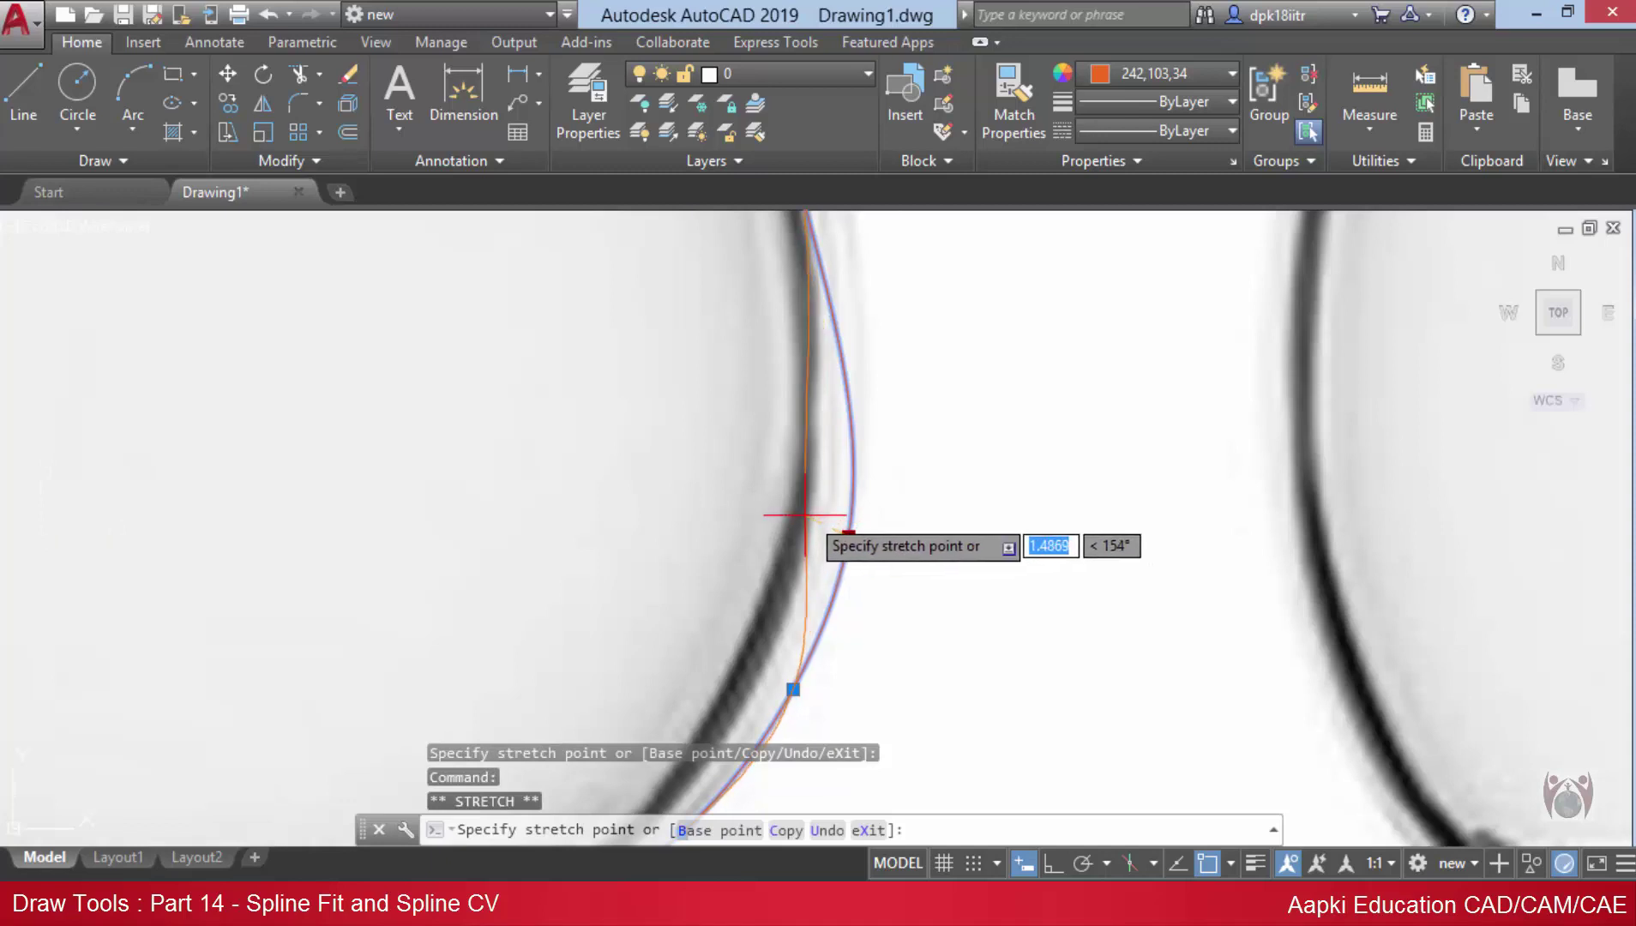
right_click(814, 513)
key("Escape")
middle_click_drag(832, 643, 884, 427)
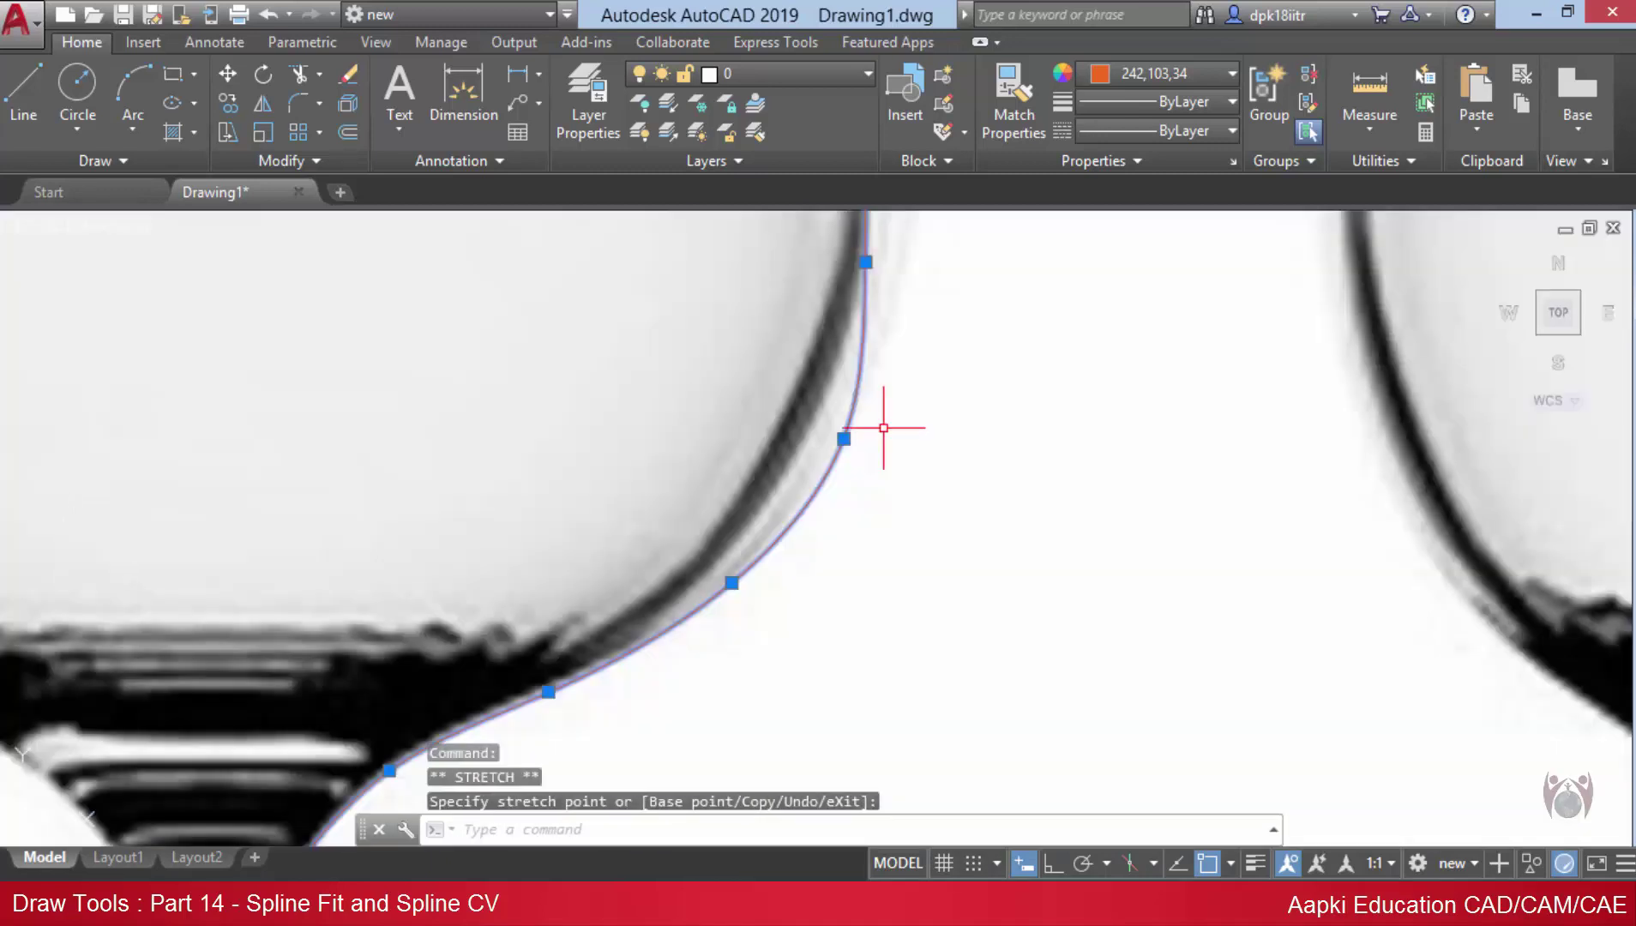
left_click(843, 438)
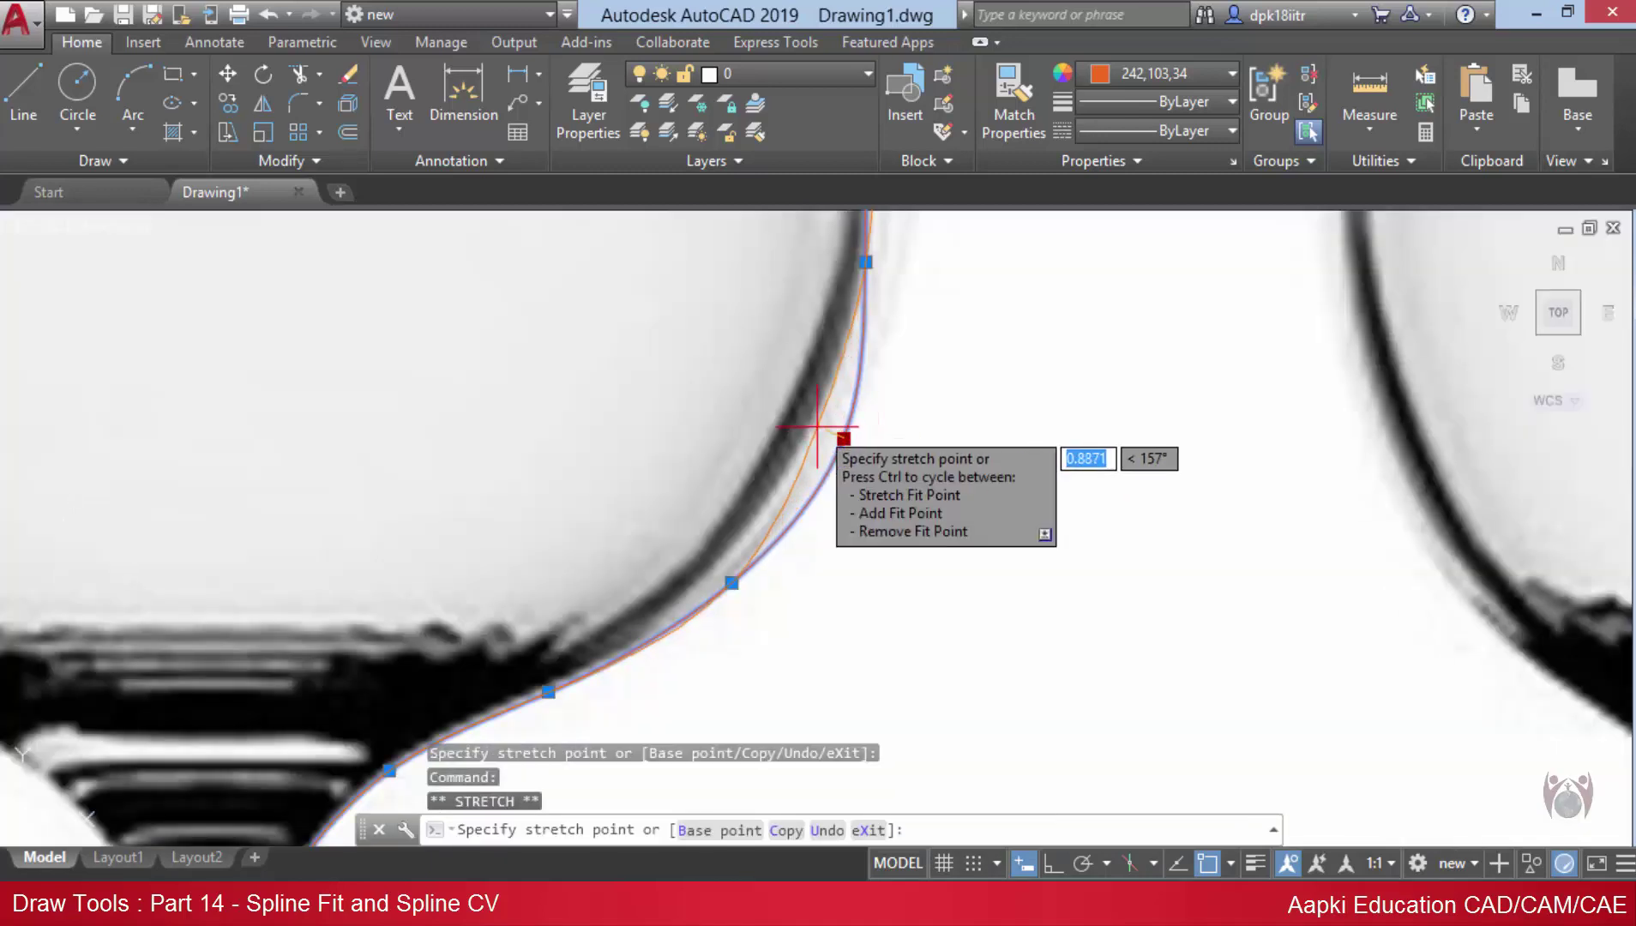
left_click(817, 427)
middle_click_drag(721, 574, 861, 459)
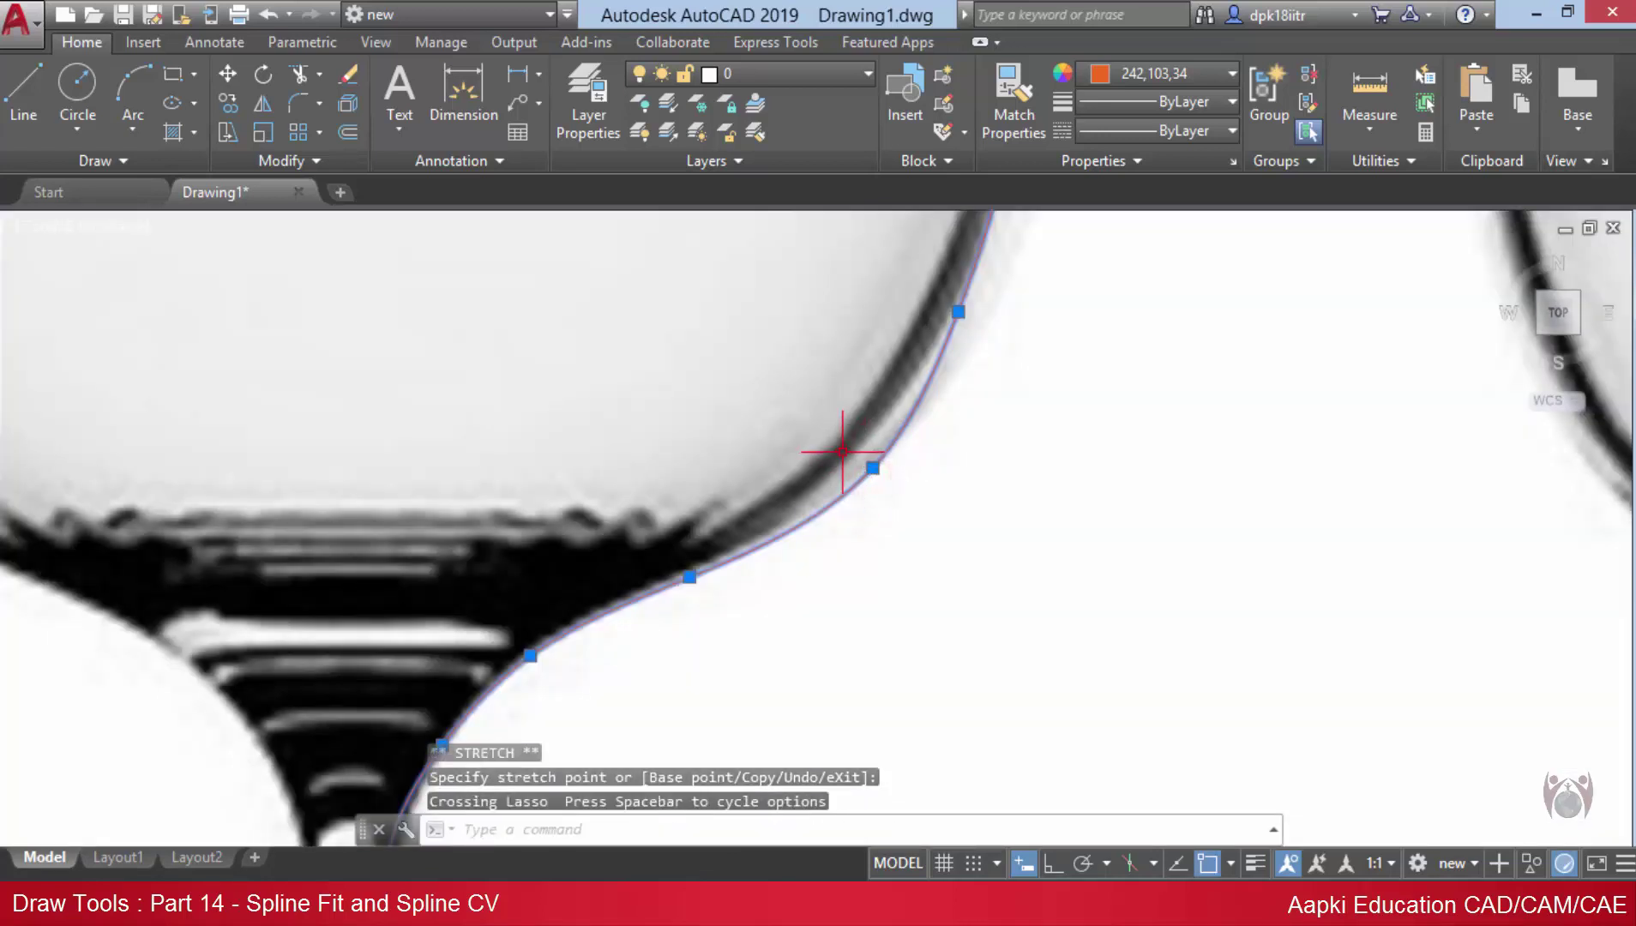
scroll(872, 468, "down", 6)
scroll(825, 467, "down", 3)
scroll(843, 435, "up", 3)
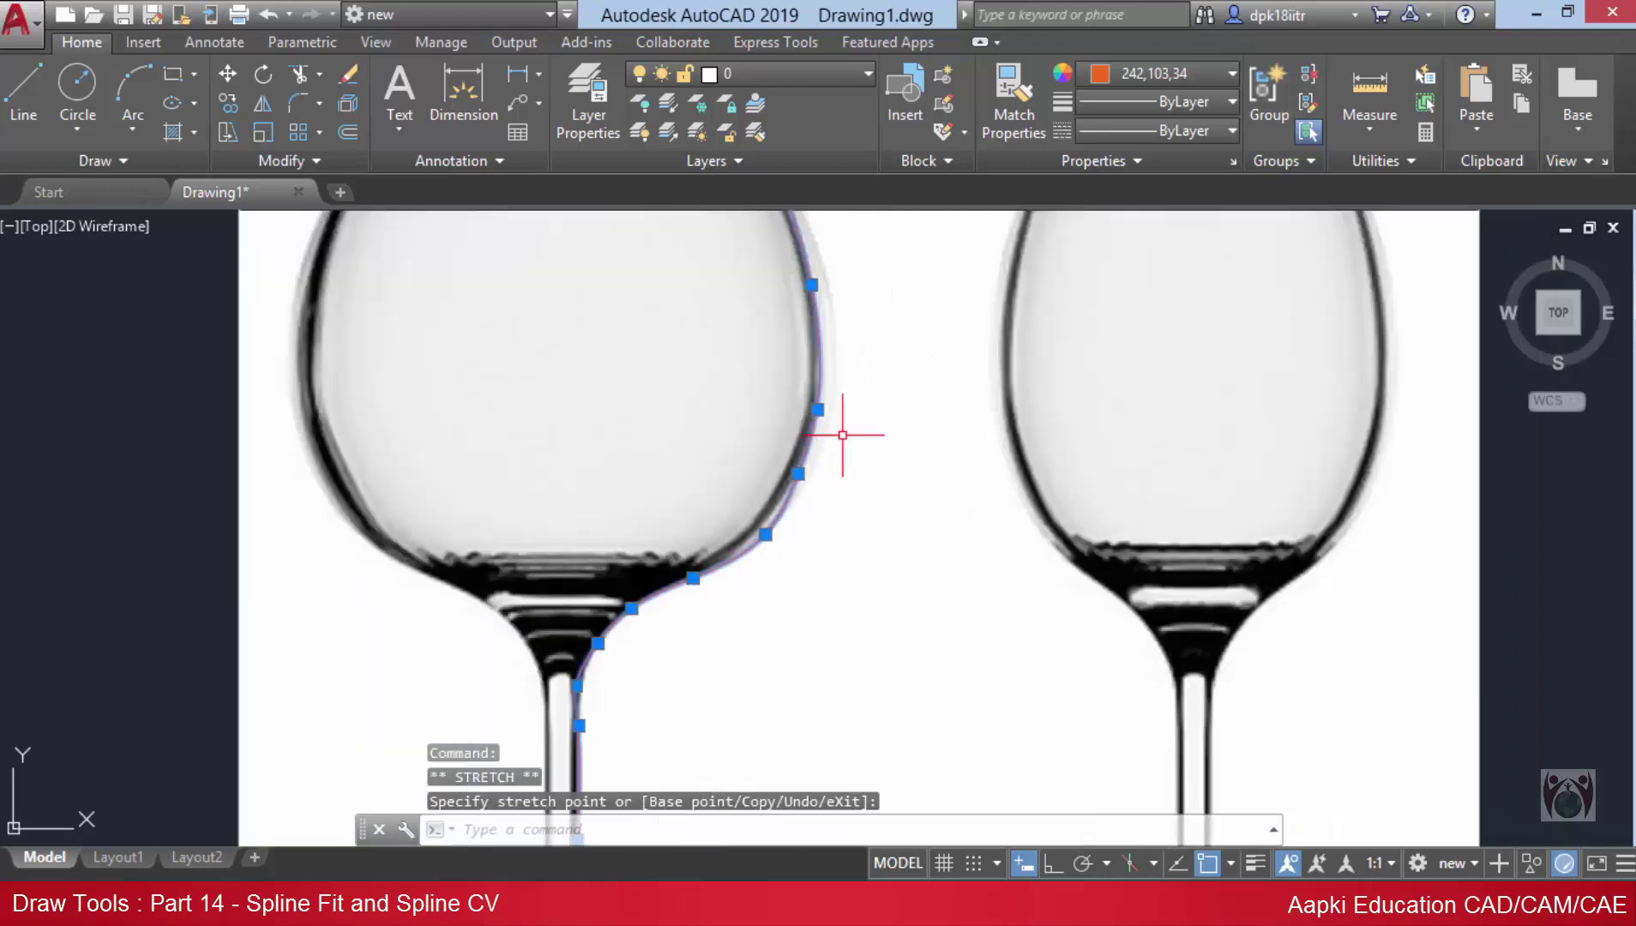
scroll(786, 545, "up", 4)
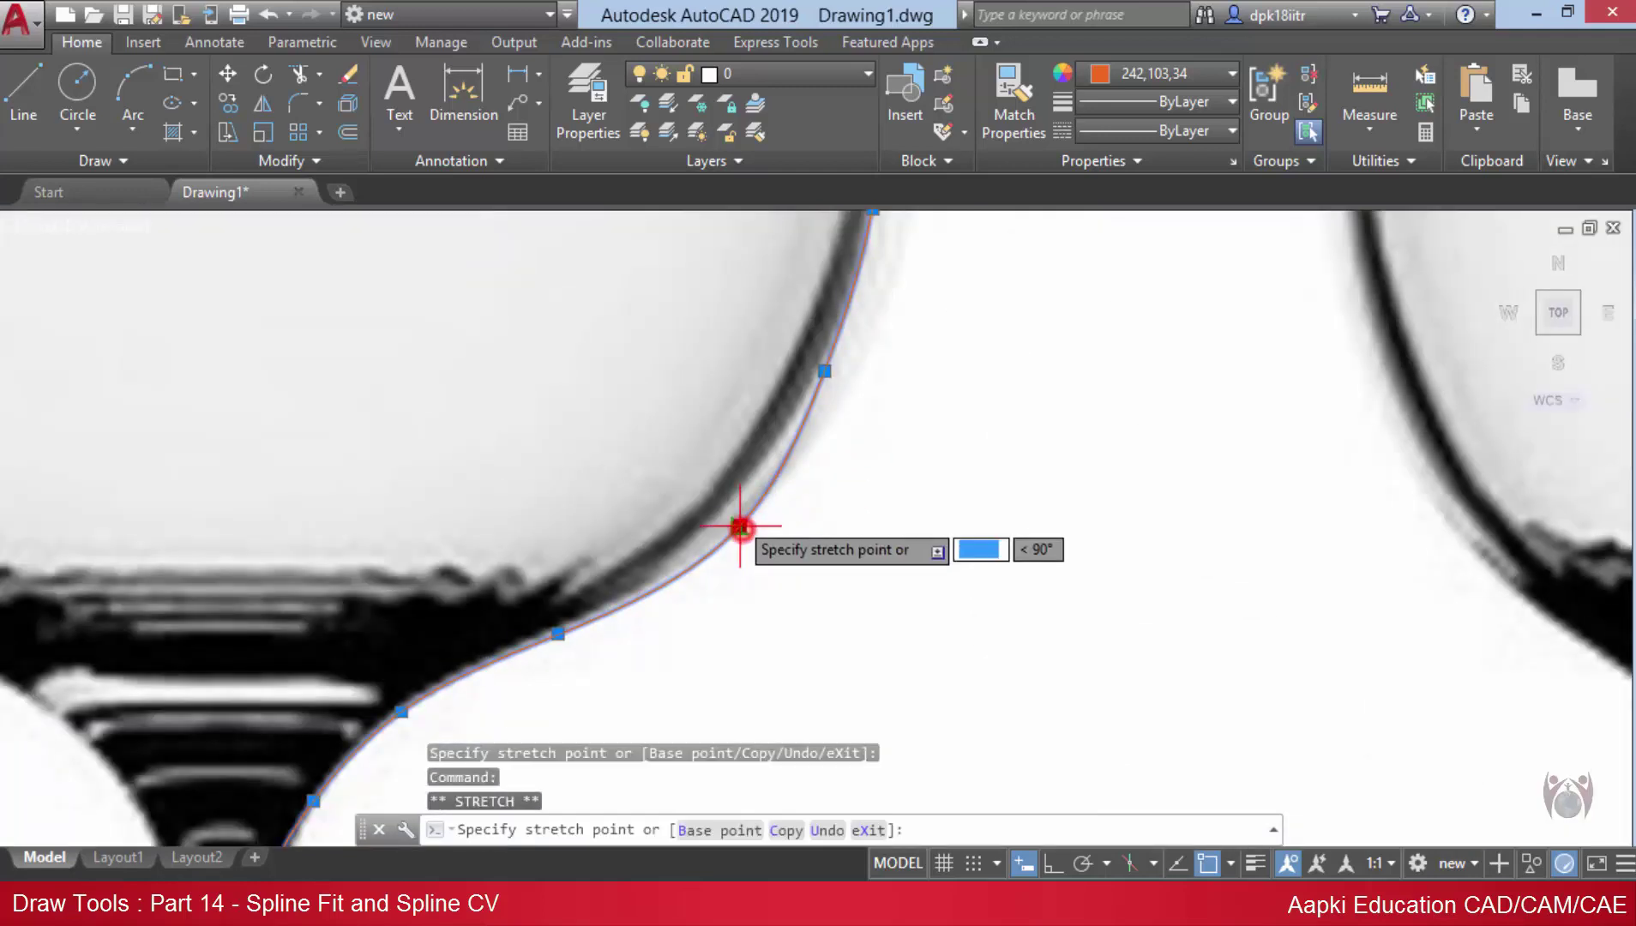
scroll(740, 519, "up", 3)
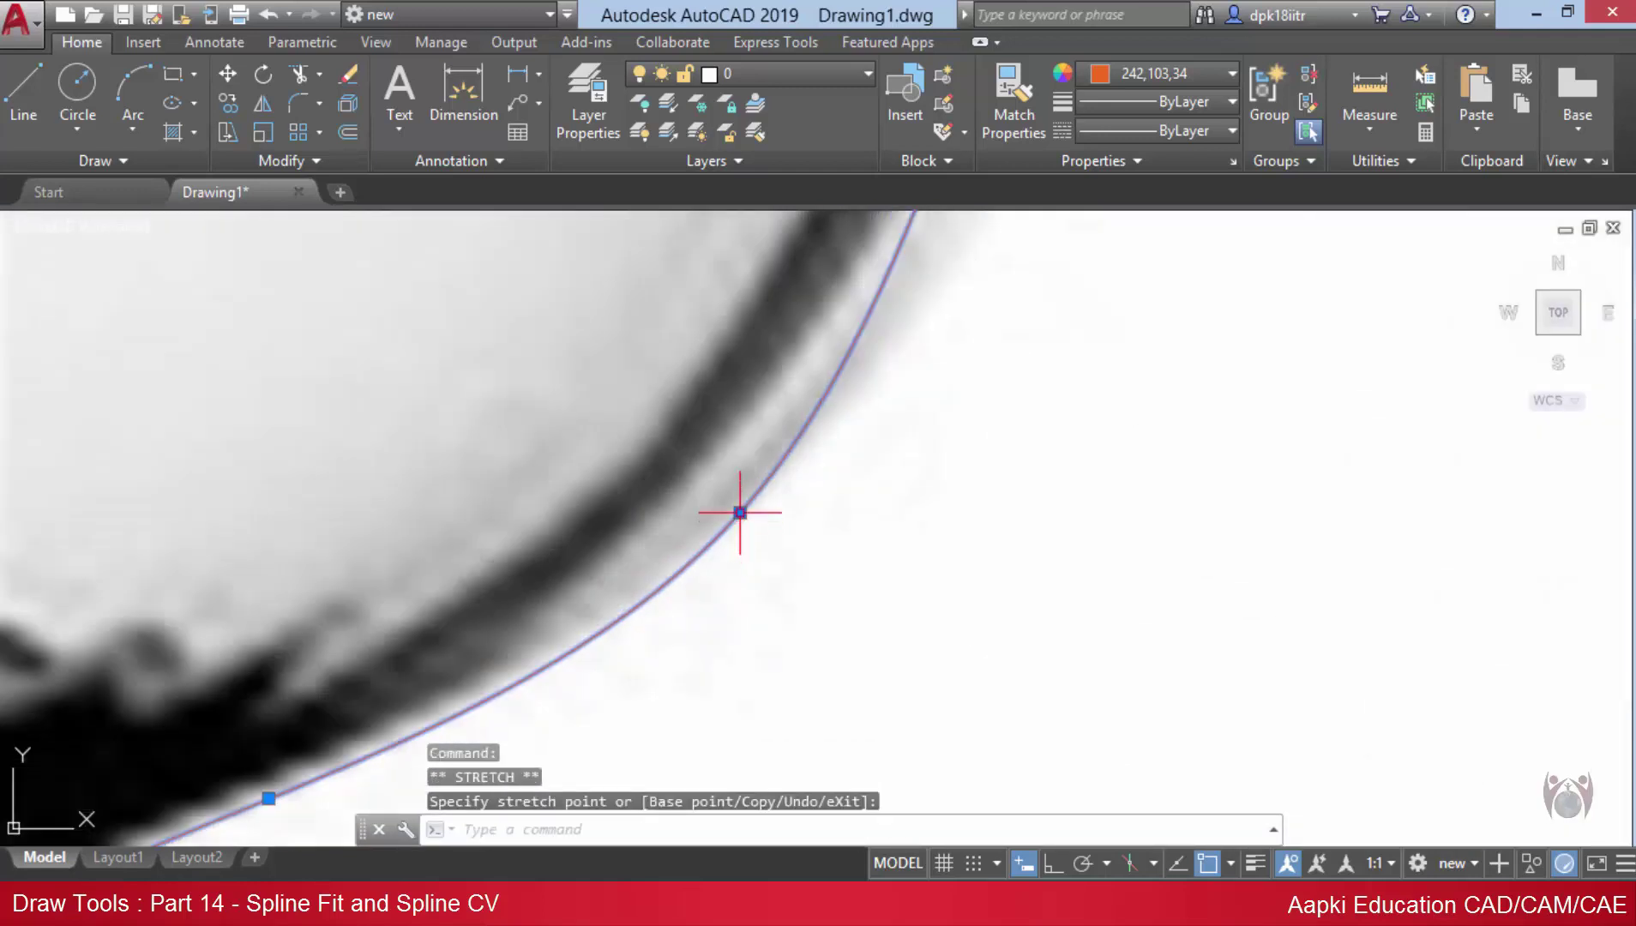
scroll(720, 484, "down", 5)
scroll(722, 560, "down", 2)
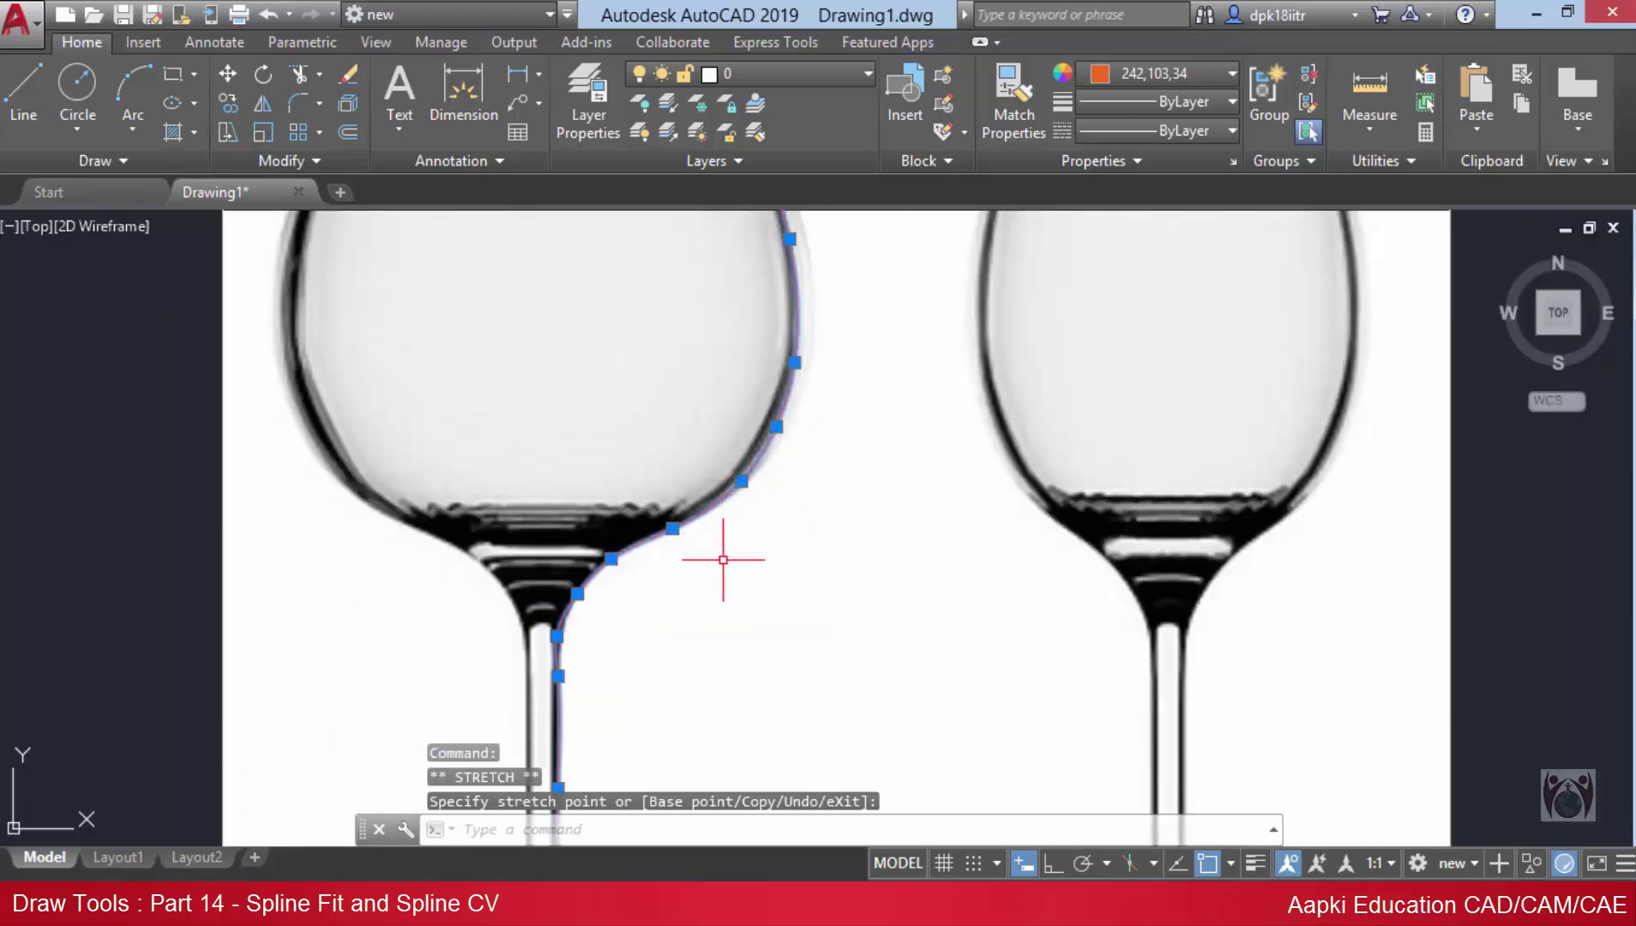
middle_click_drag(723, 560, 730, 339)
middle_click_drag(660, 772, 732, 544)
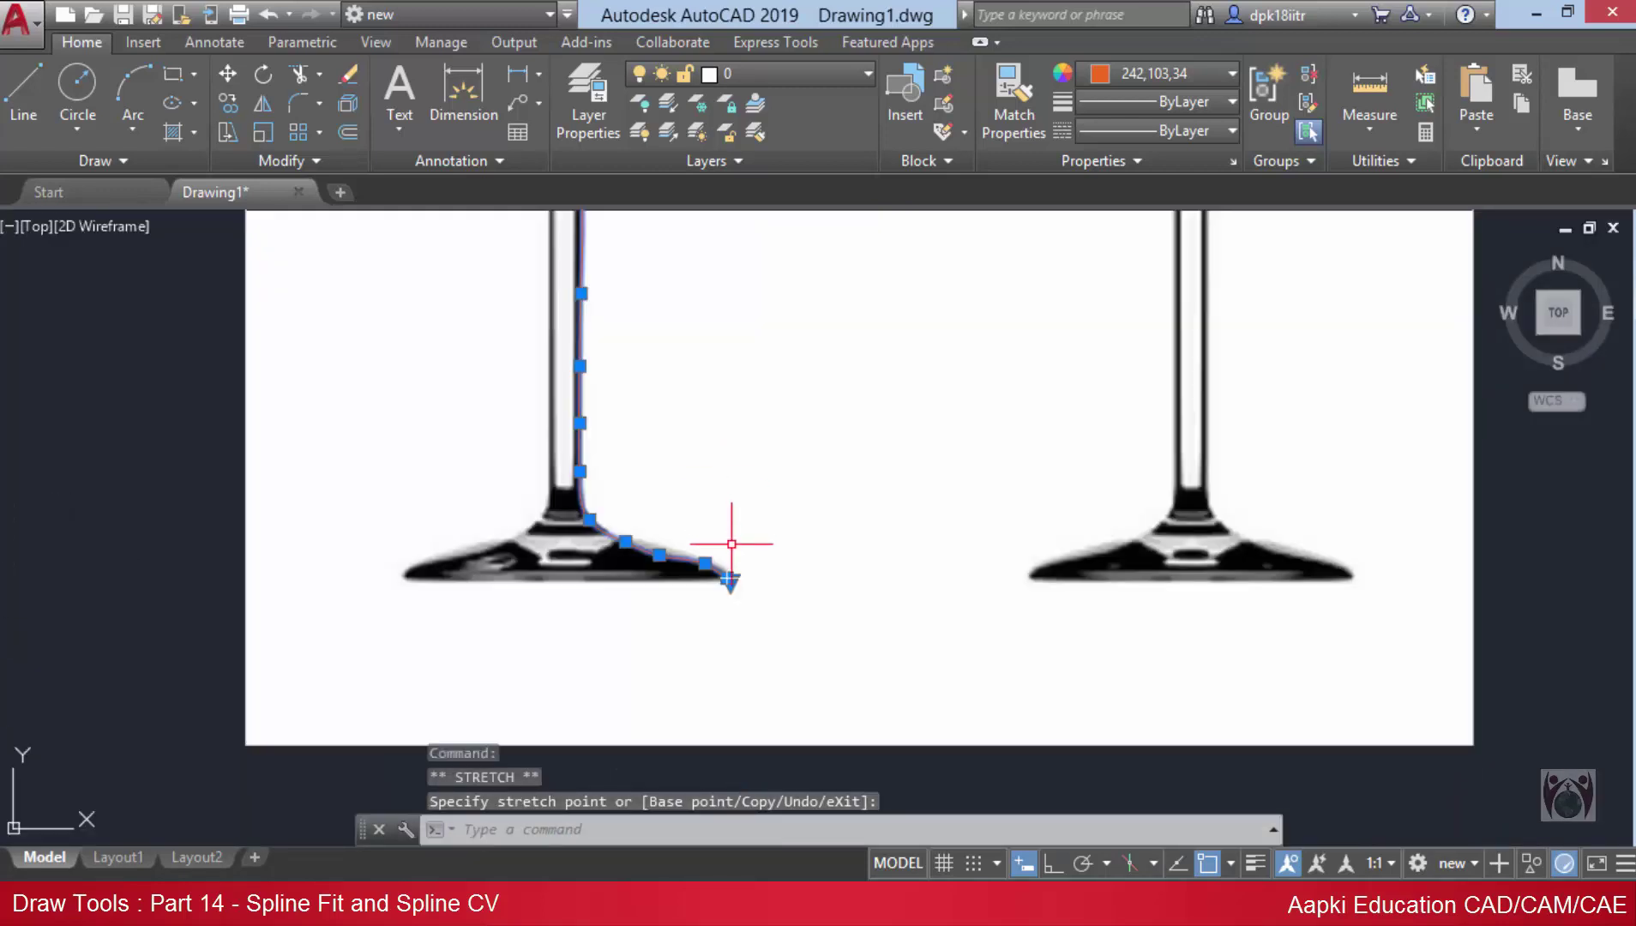
scroll(732, 553, "up", 3)
scroll(822, 605, "up", 3)
scroll(876, 611, "down", 3)
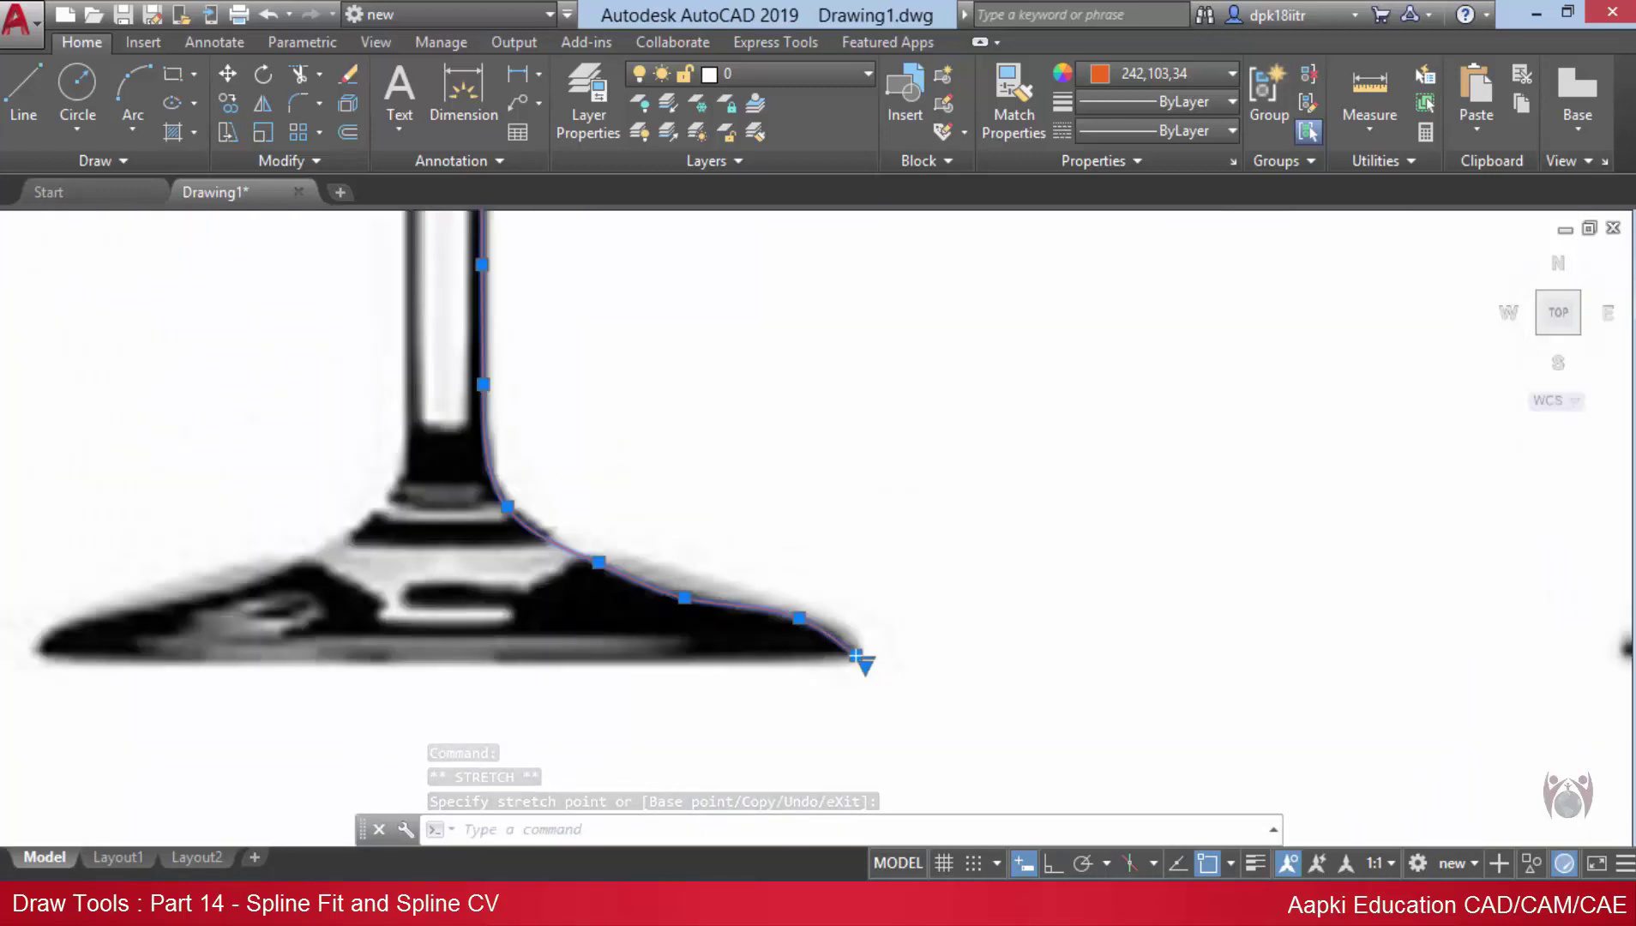
scroll(862, 664, "down", 4)
scroll(822, 455, "down", 2)
middle_click_drag(821, 455, 773, 621)
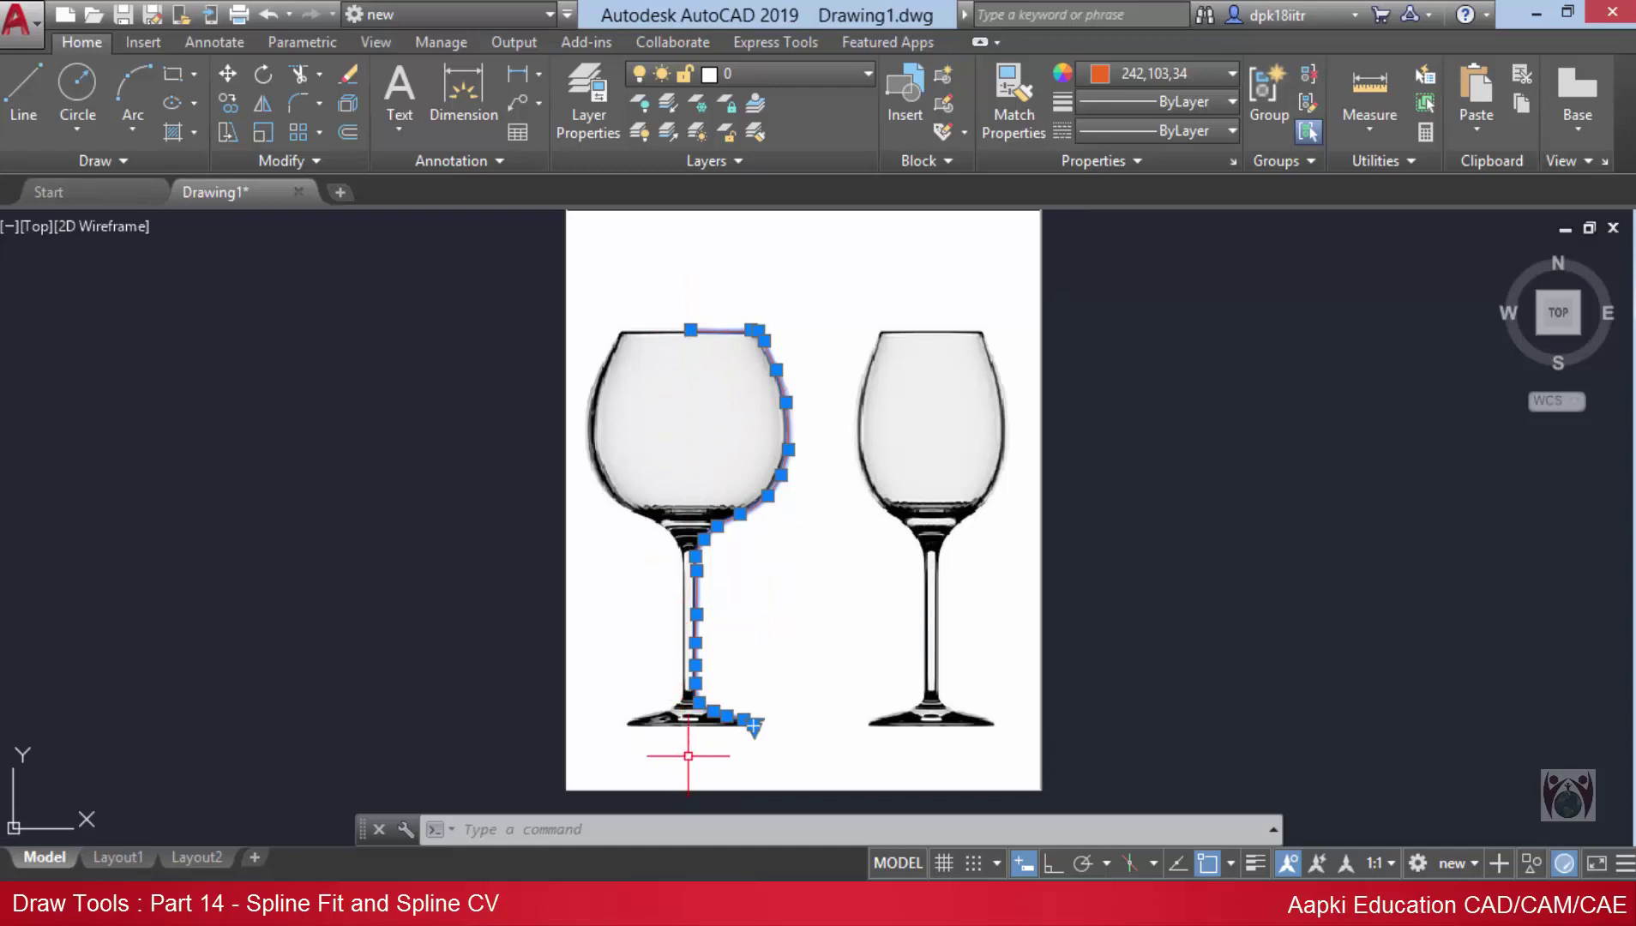
- With Ortho on, draw lines from the rim down the axis to the foot, then across to the spline's end
left_click(28, 116)
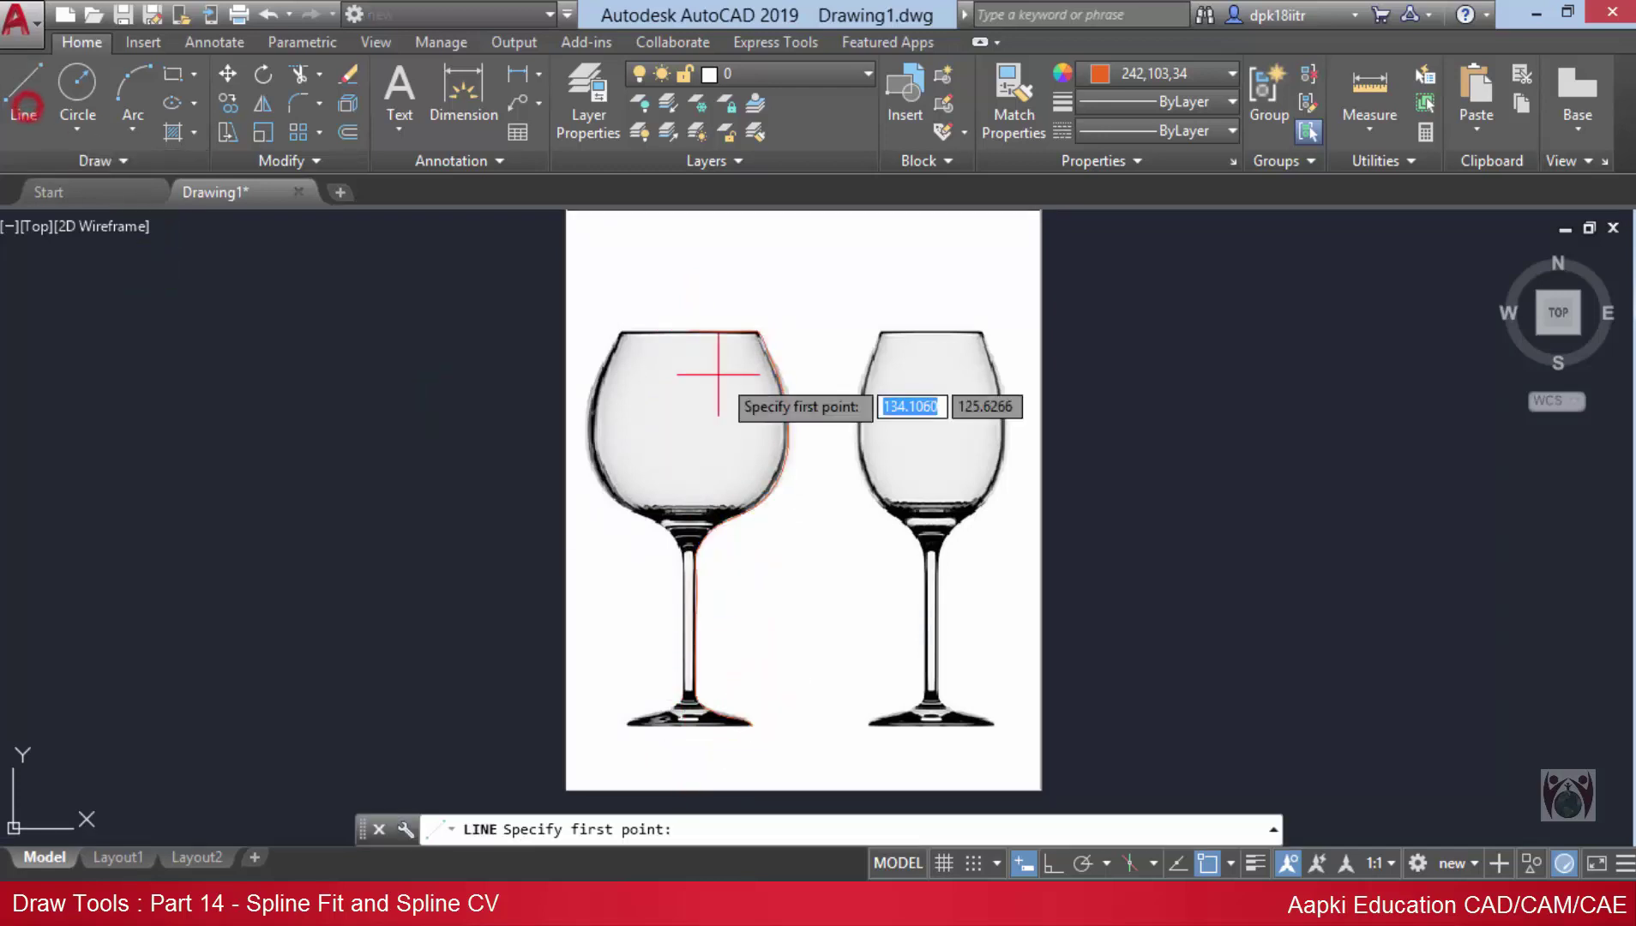
scroll(703, 351, "up", 6)
scroll(755, 368, "up", 2)
left_click(737, 342)
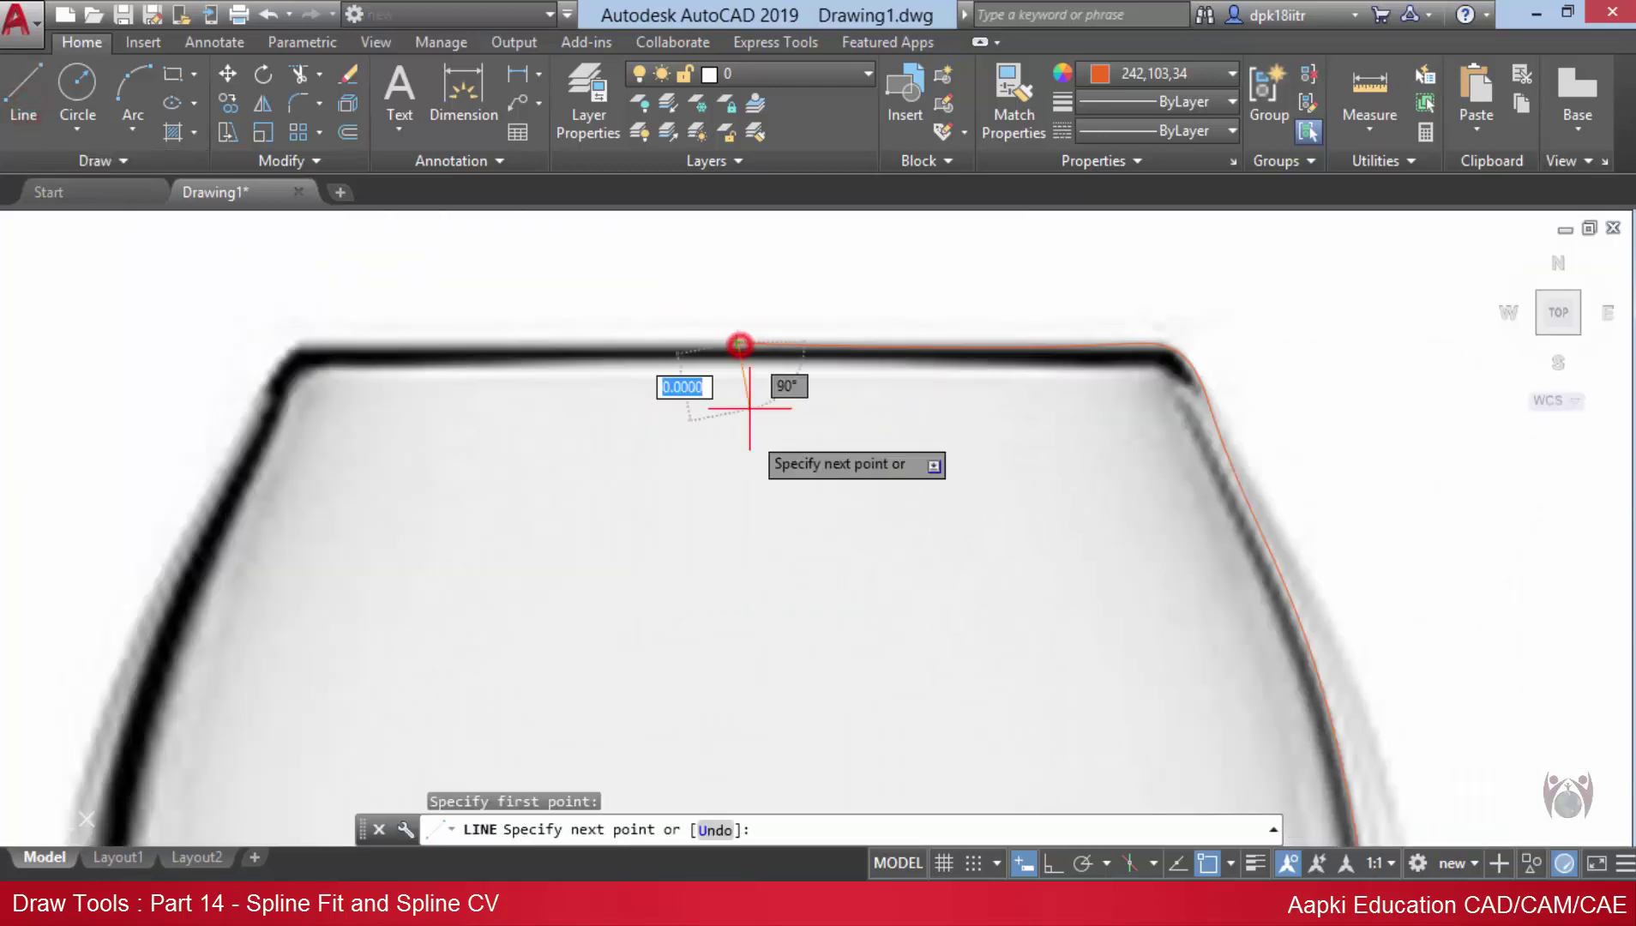
scroll(697, 584, "down", 5)
scroll(1205, 797, "up", 5)
scroll(963, 684, "down", 3)
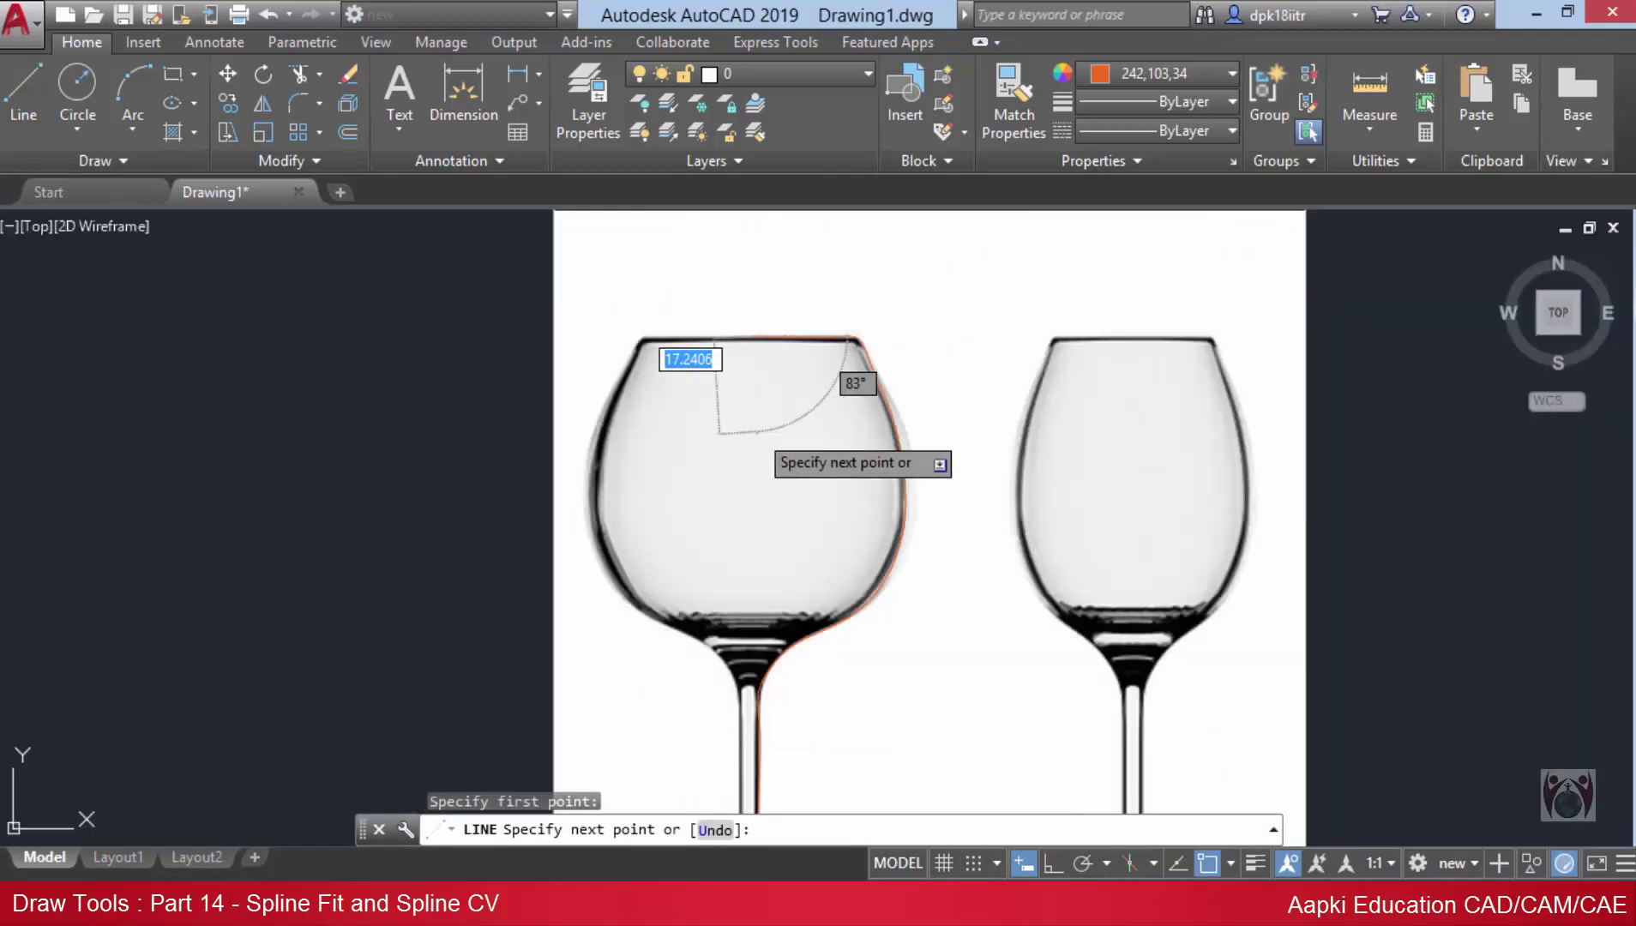
scroll(830, 500, "down", 2)
scroll(763, 630, "up", 3)
scroll(876, 699, "up", 3)
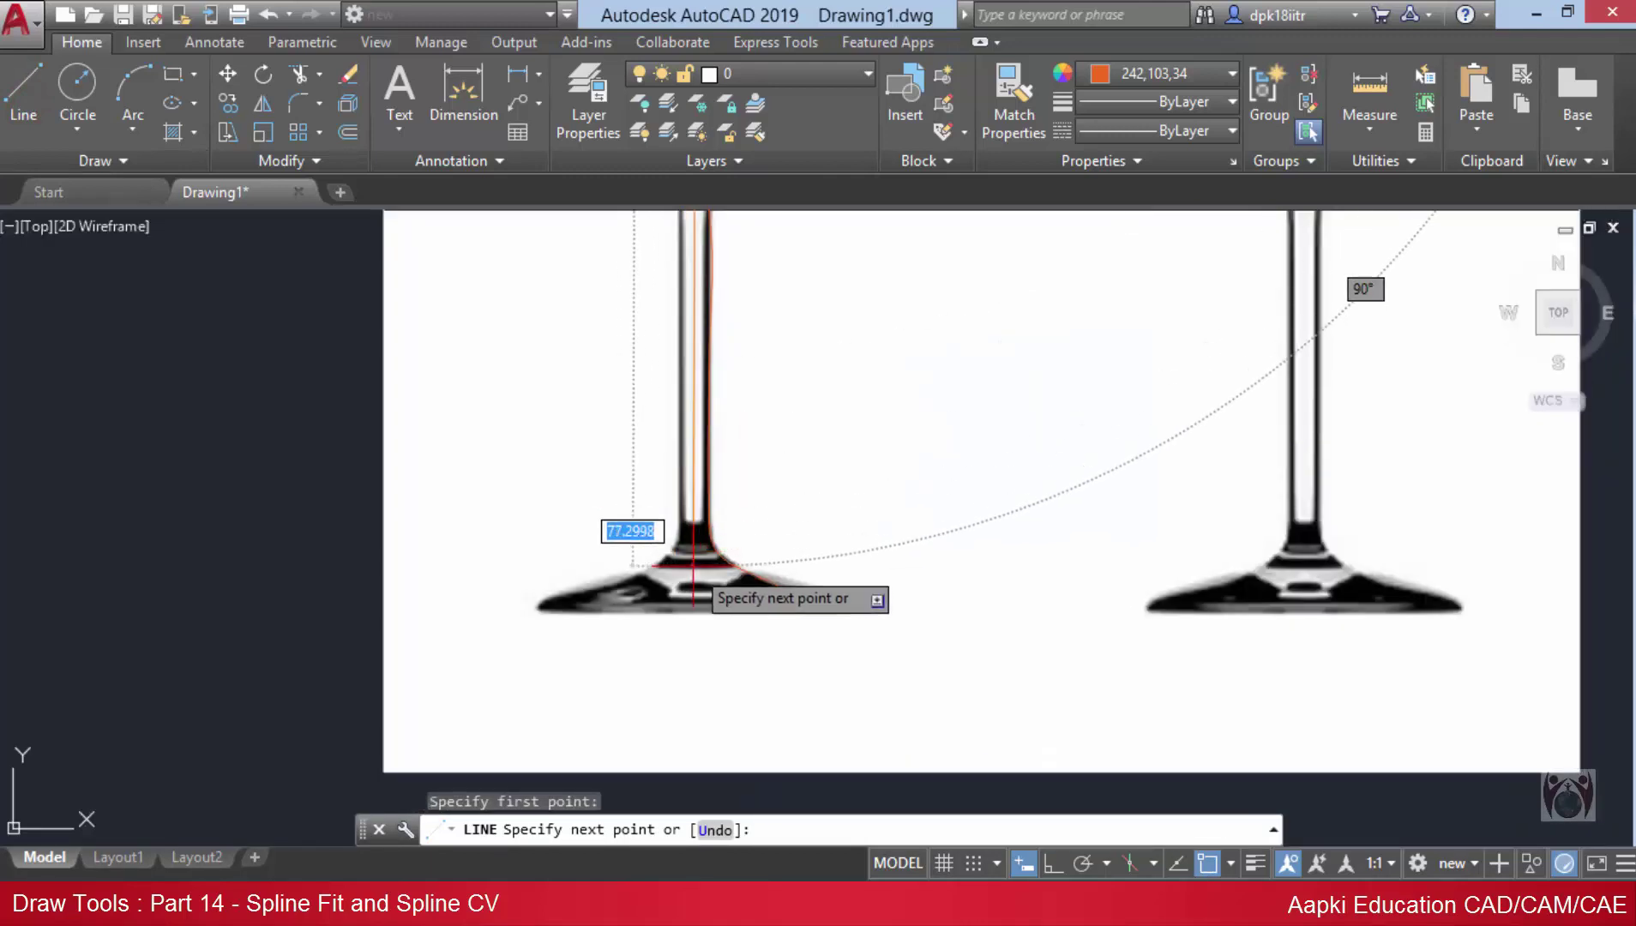
left_click(1051, 868)
scroll(639, 617, "up", 4)
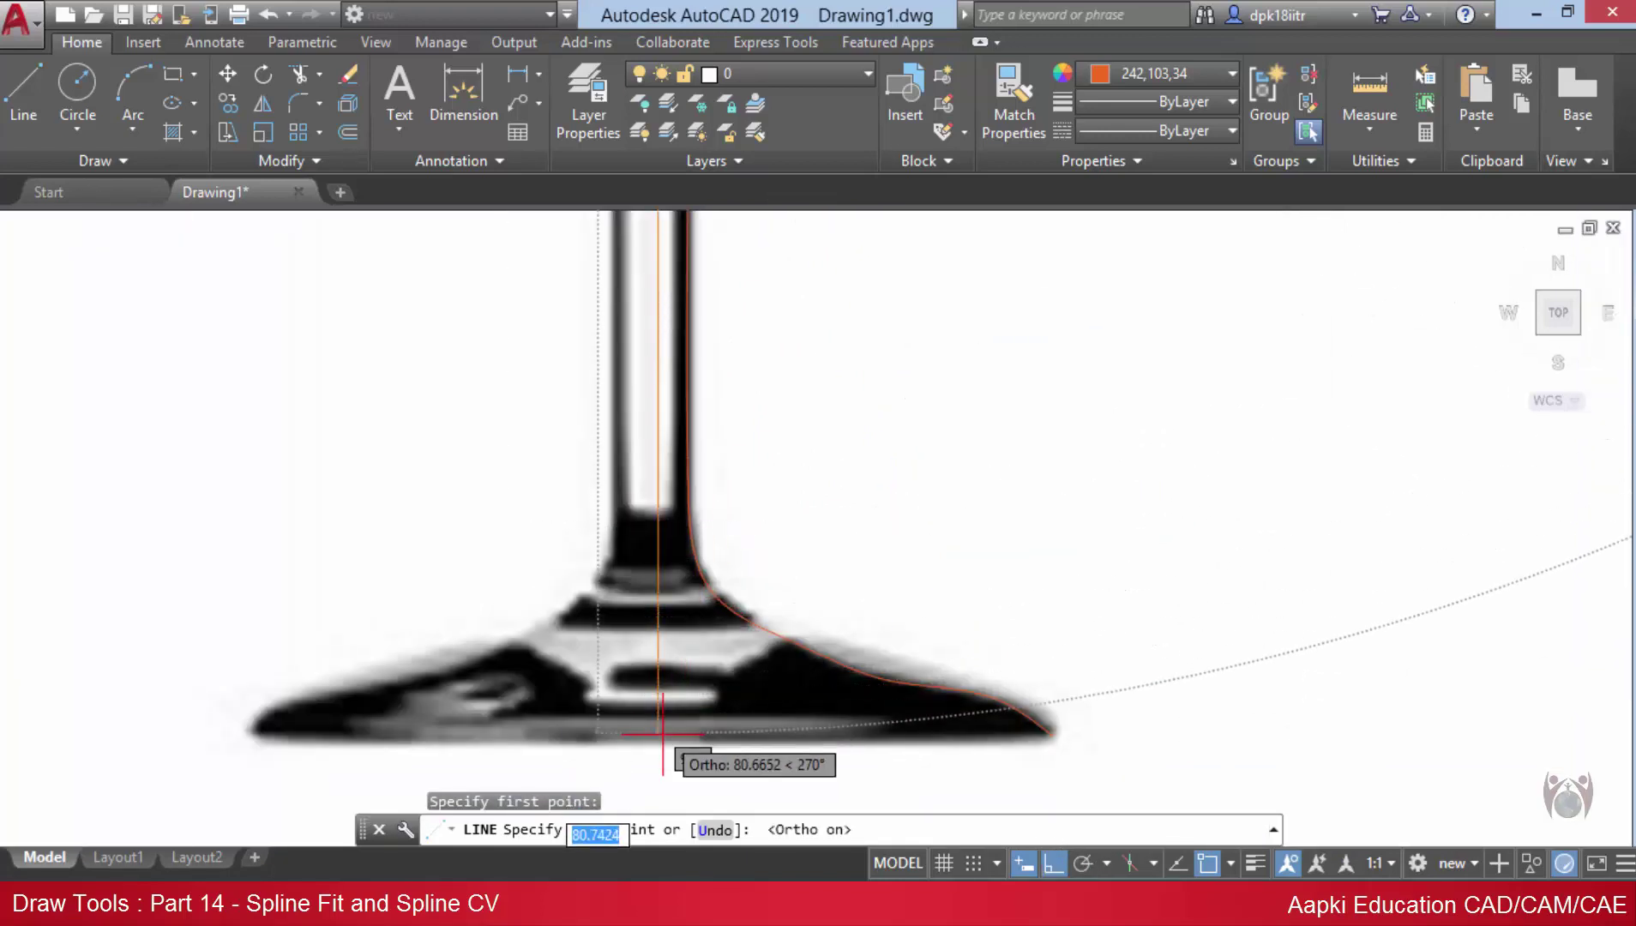
scroll(651, 686, "up", 2)
left_click(635, 677)
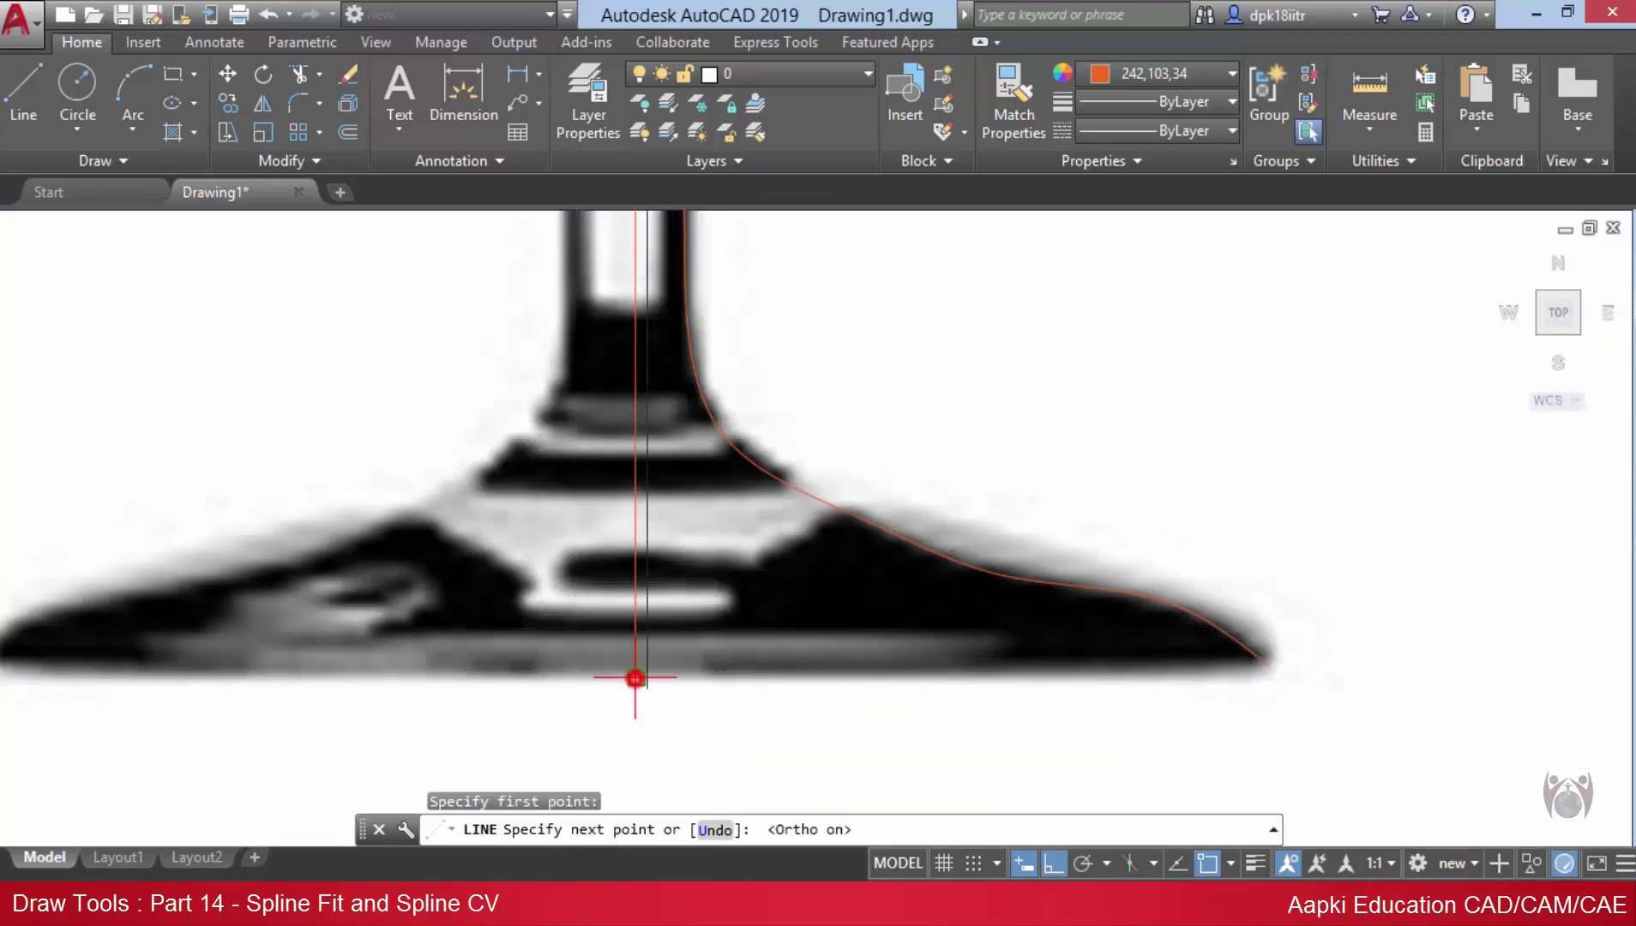
left_click(1268, 663)
right_click(1289, 608)
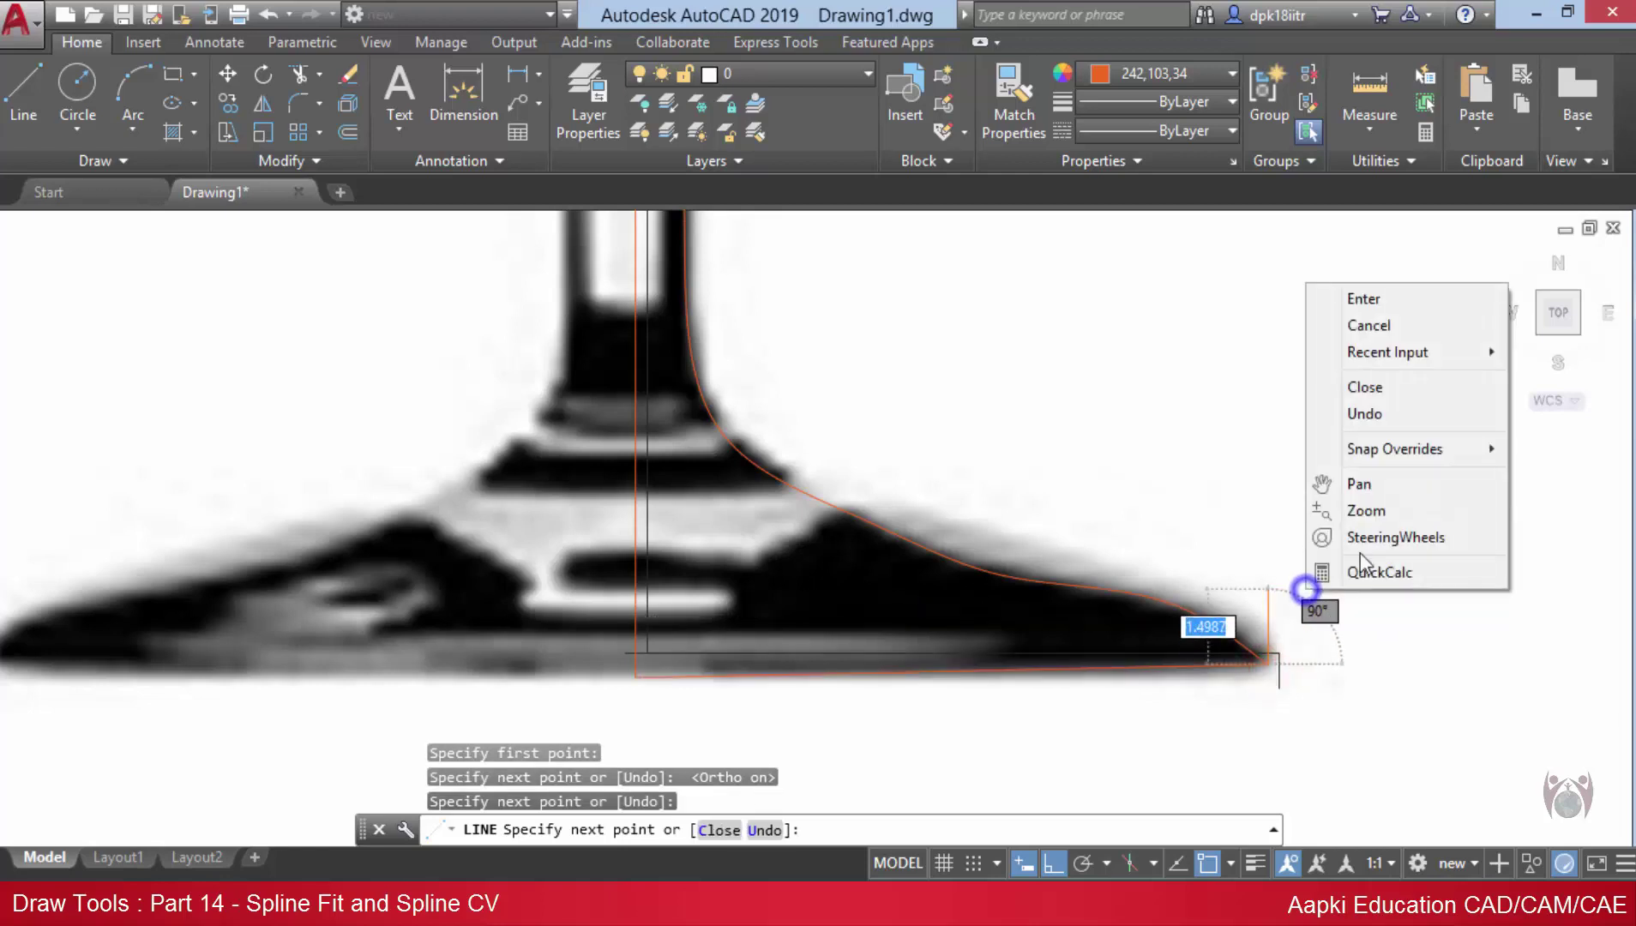
left_click(1364, 299)
- Pan out to both glasses and delete the earlier red outline
scroll(732, 671, "down", 5)
mouse_move(732, 656)
middle_mouse_down()
mouse_move(778, 539)
mouse_move(760, 566)
middle_mouse_up()
scroll(737, 547, "up", 3)
scroll(766, 508, "down", 3)
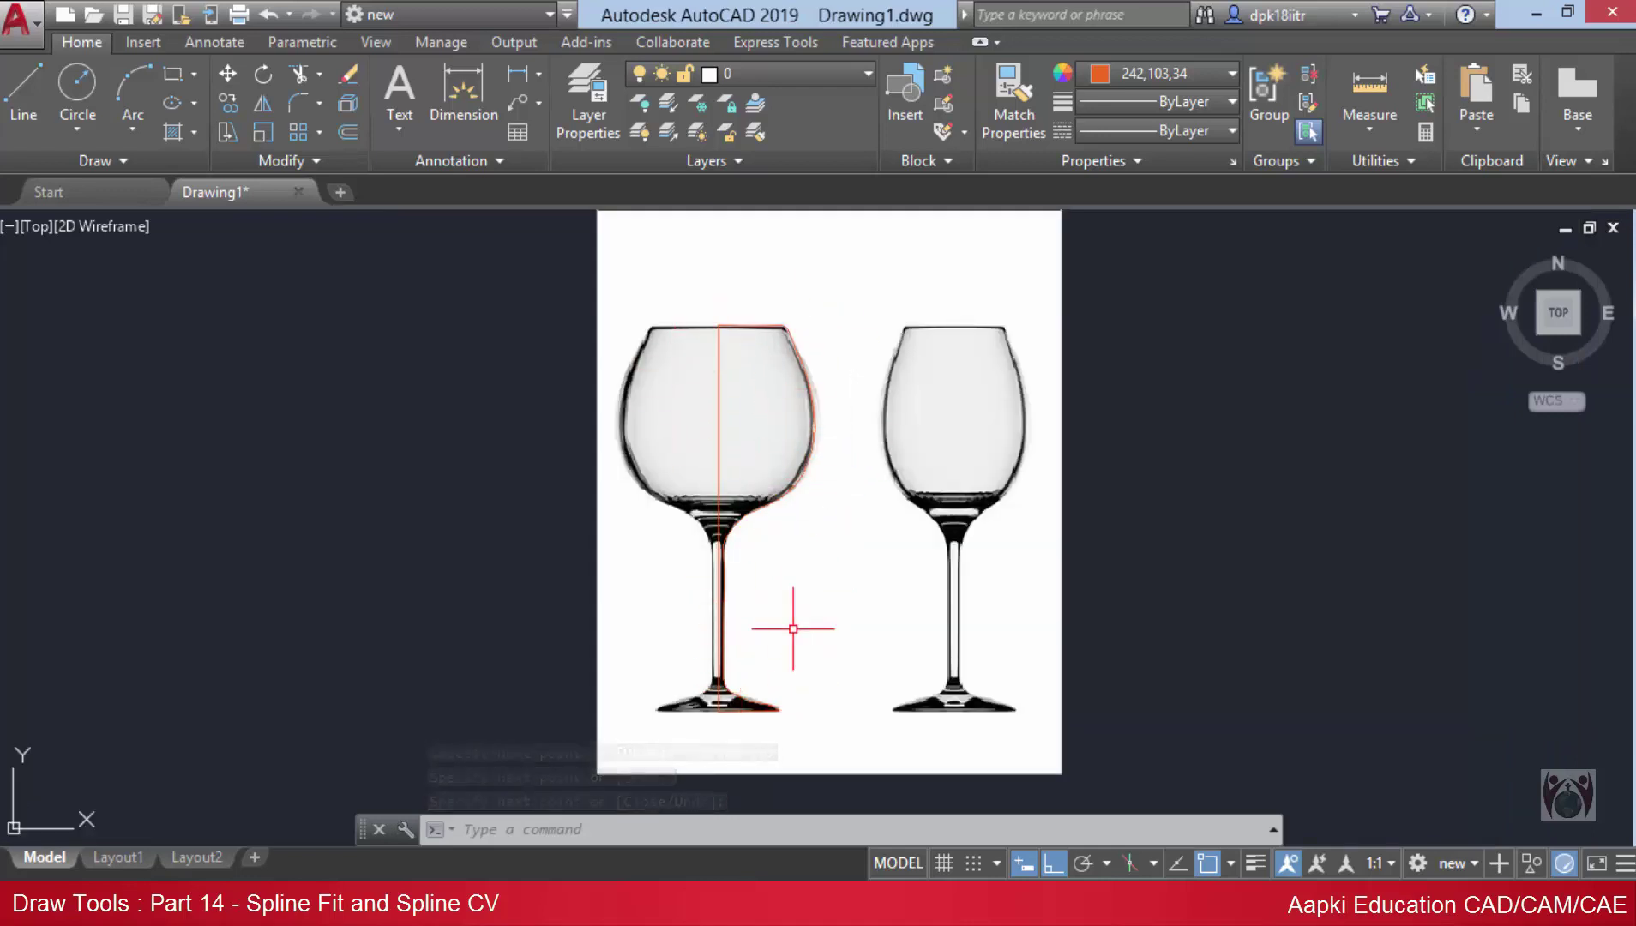
key("Delete")
- Return to top view with conceptual shading and zoom in on the glasses
middle_click_drag(766, 559, 1052, 452, "shift")
left_click(1558, 312)
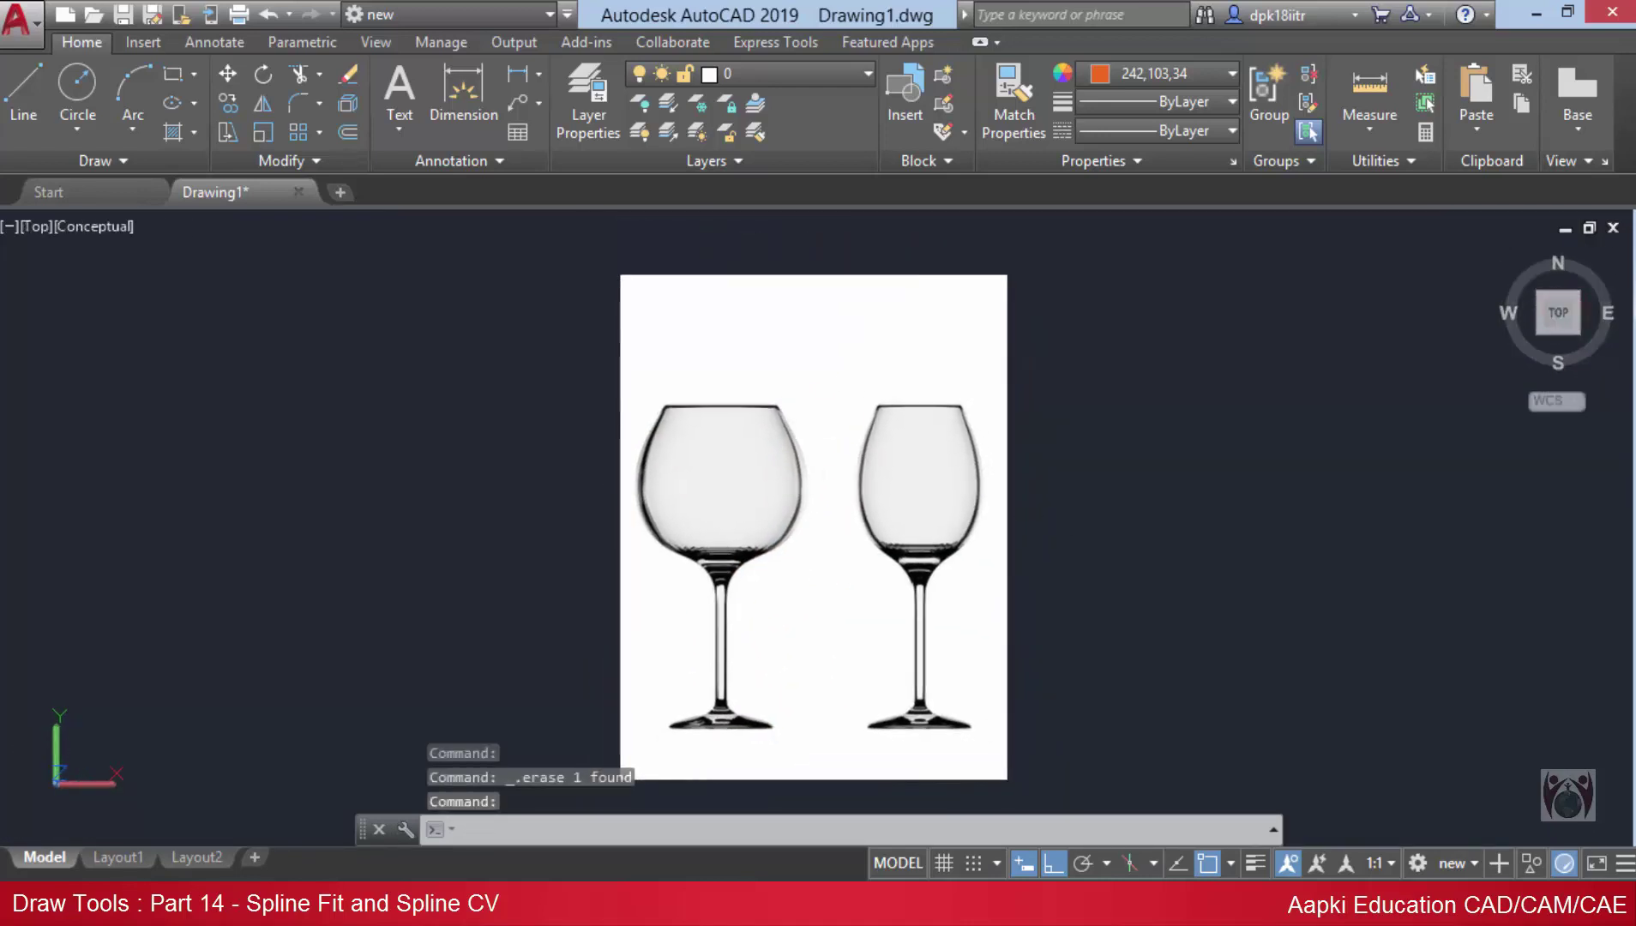
scroll(858, 433, "up", 1)
scroll(857, 436, "up", 1)
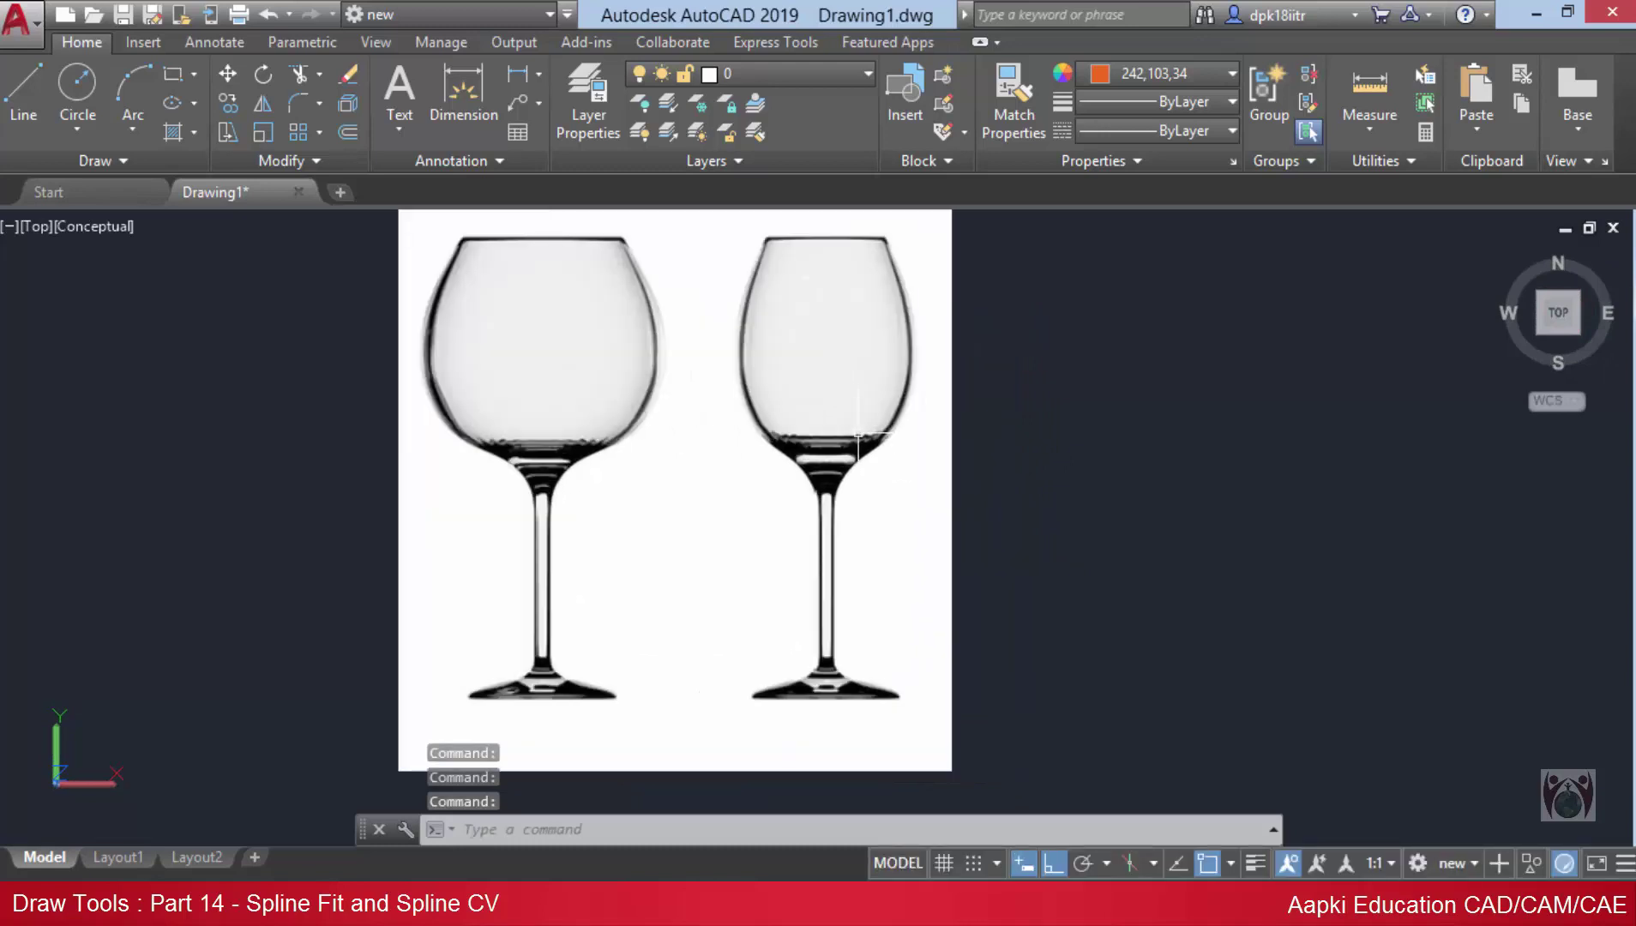
- Start a Spline CV at the right glass's base tip, Ortho off, with points up the foot slope
left_click(94, 161)
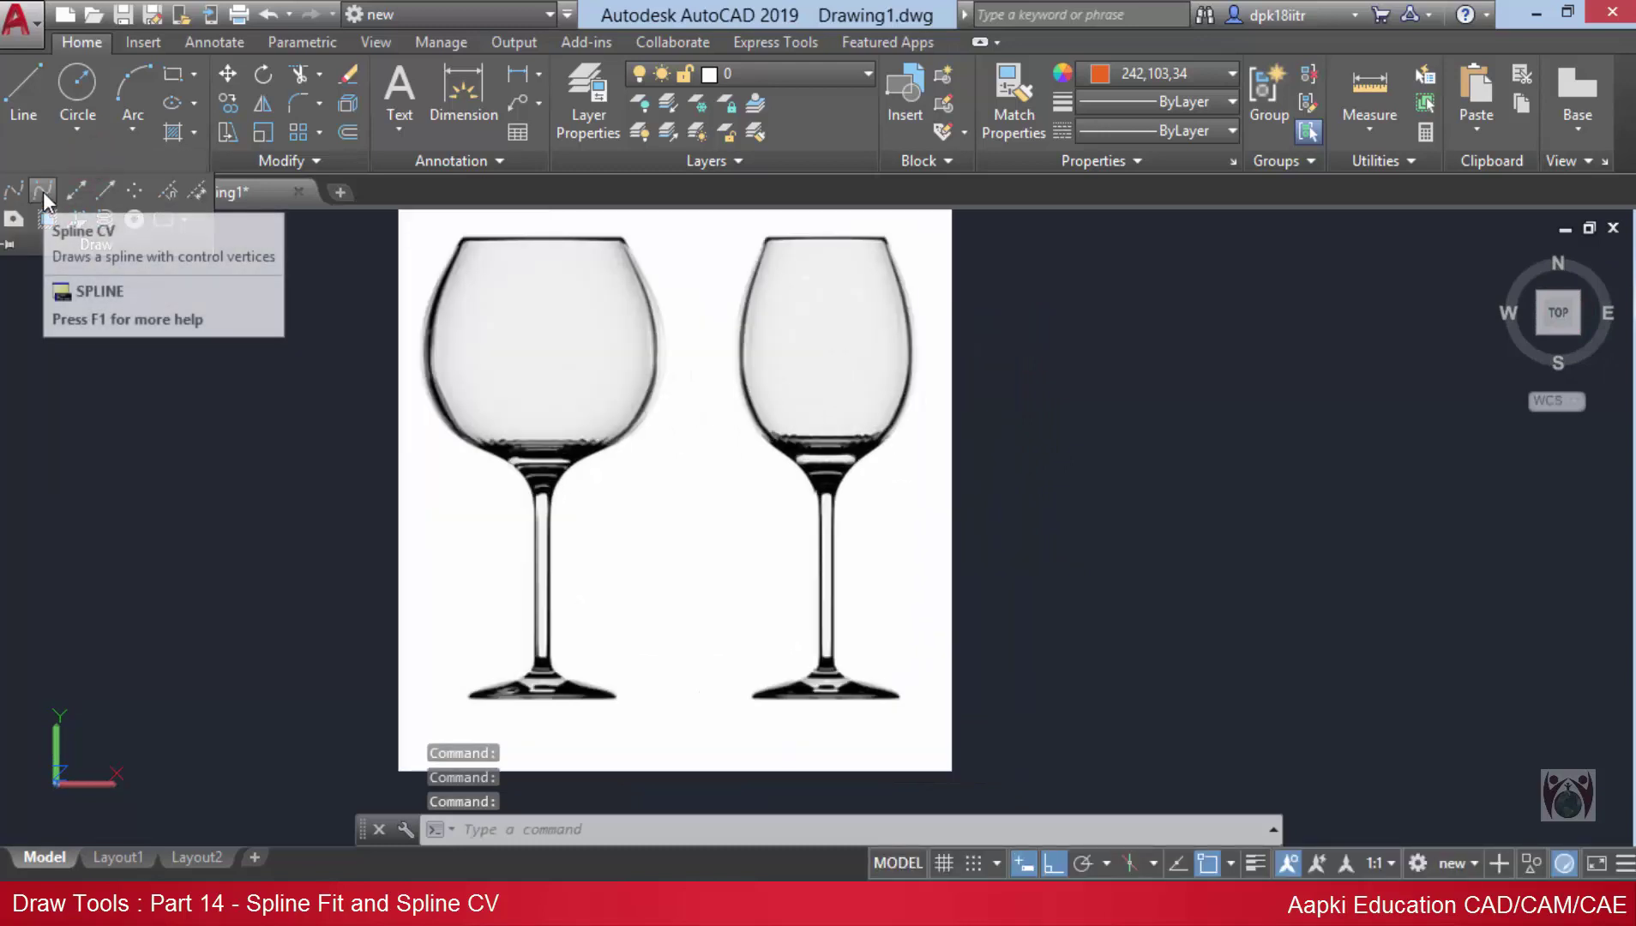
left_click(44, 192)
scroll(978, 646, "up", 1)
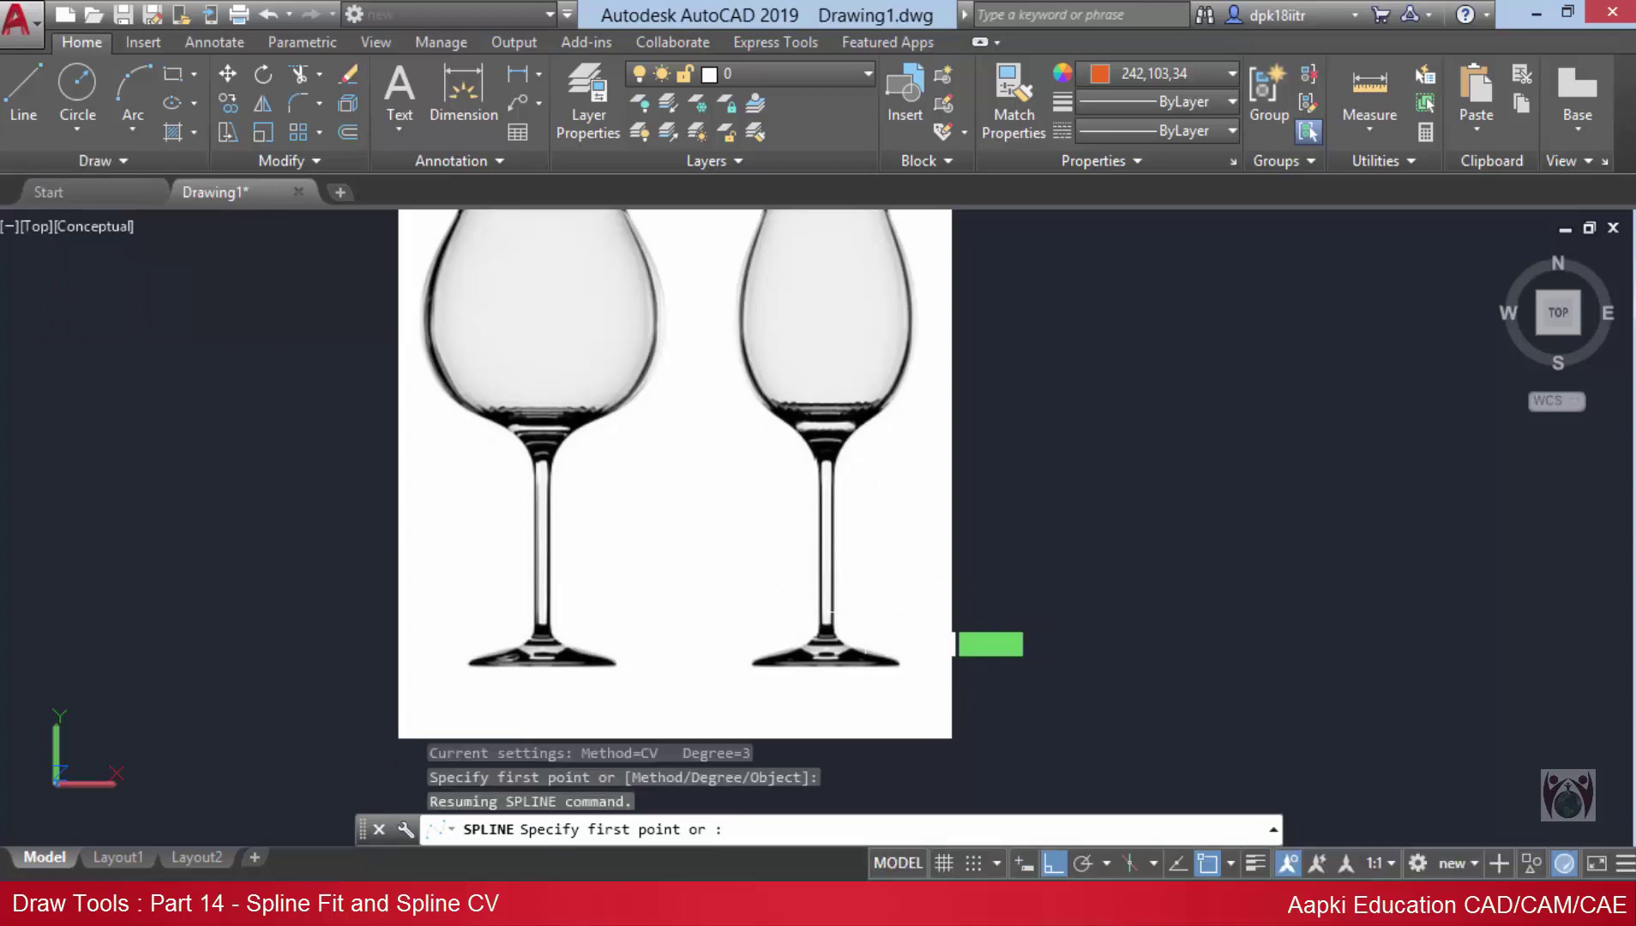
scroll(865, 704, "up", 3)
scroll(846, 606, "up", 2)
middle_click(846, 606)
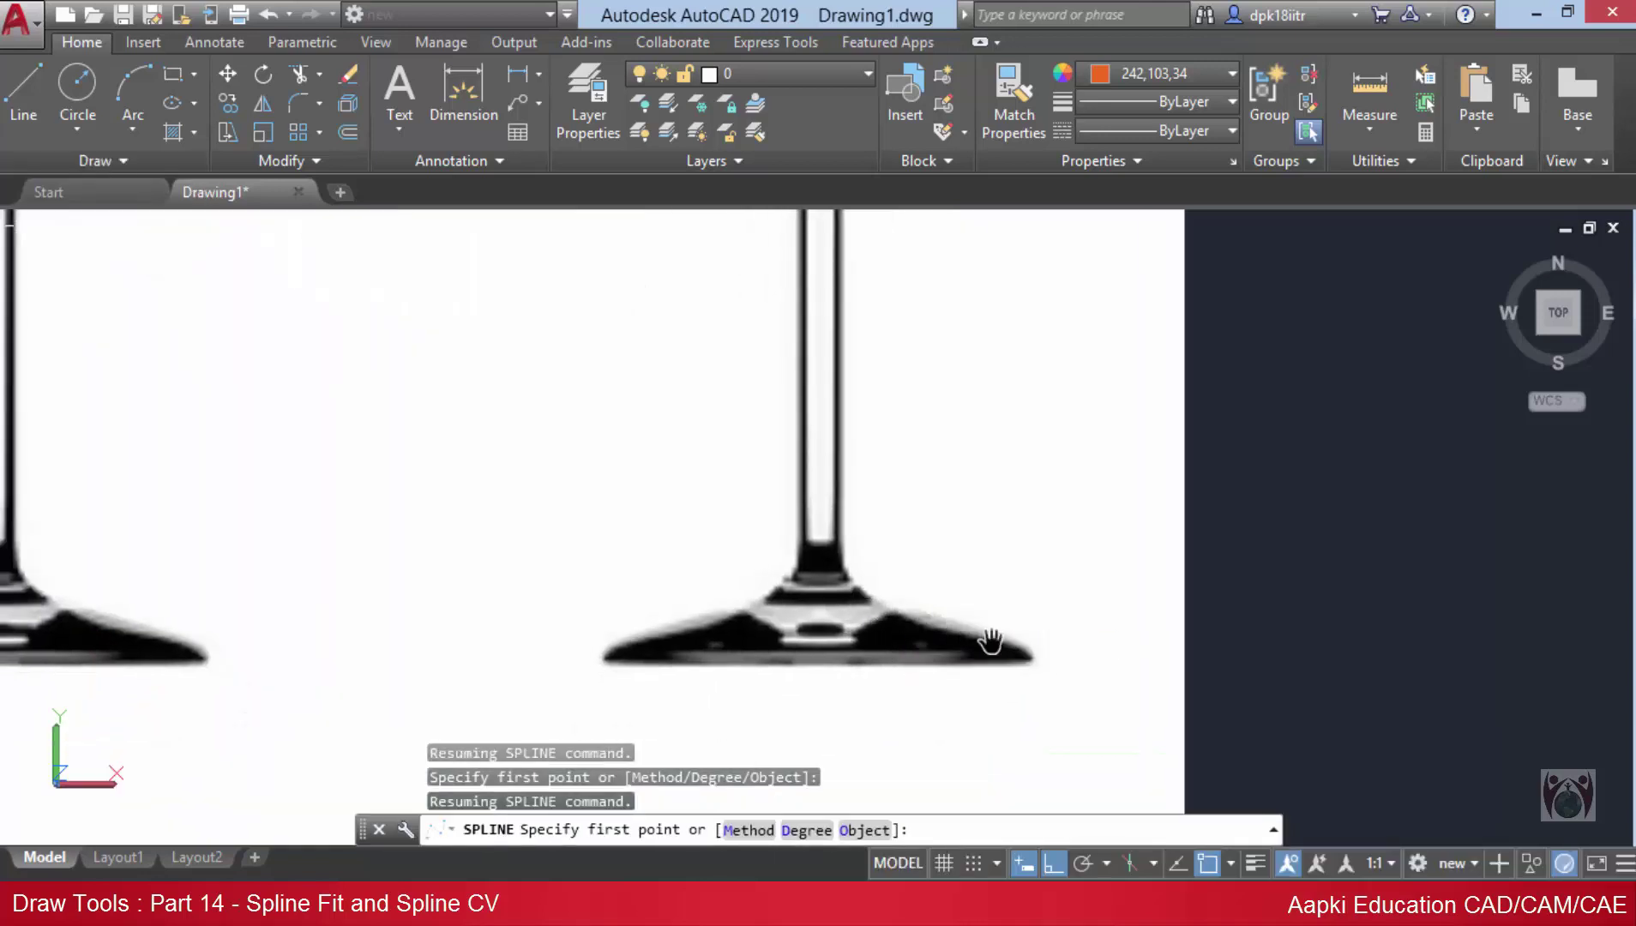
scroll(995, 647, "up", 2)
scroll(1053, 685, "up", 3)
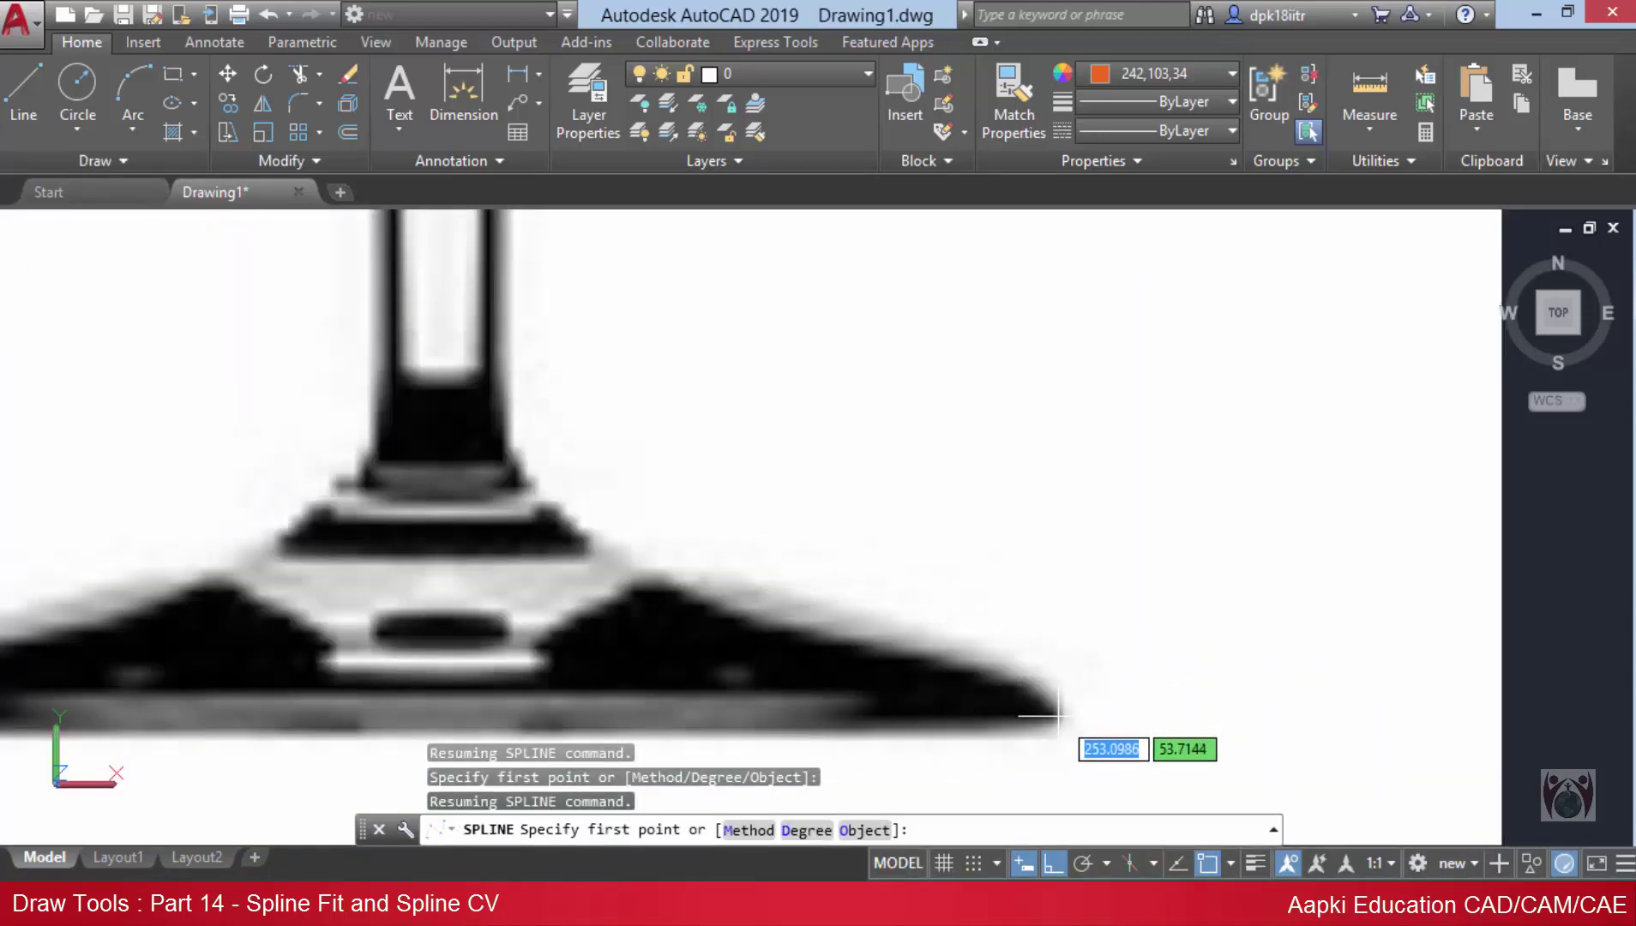
left_click(1059, 715)
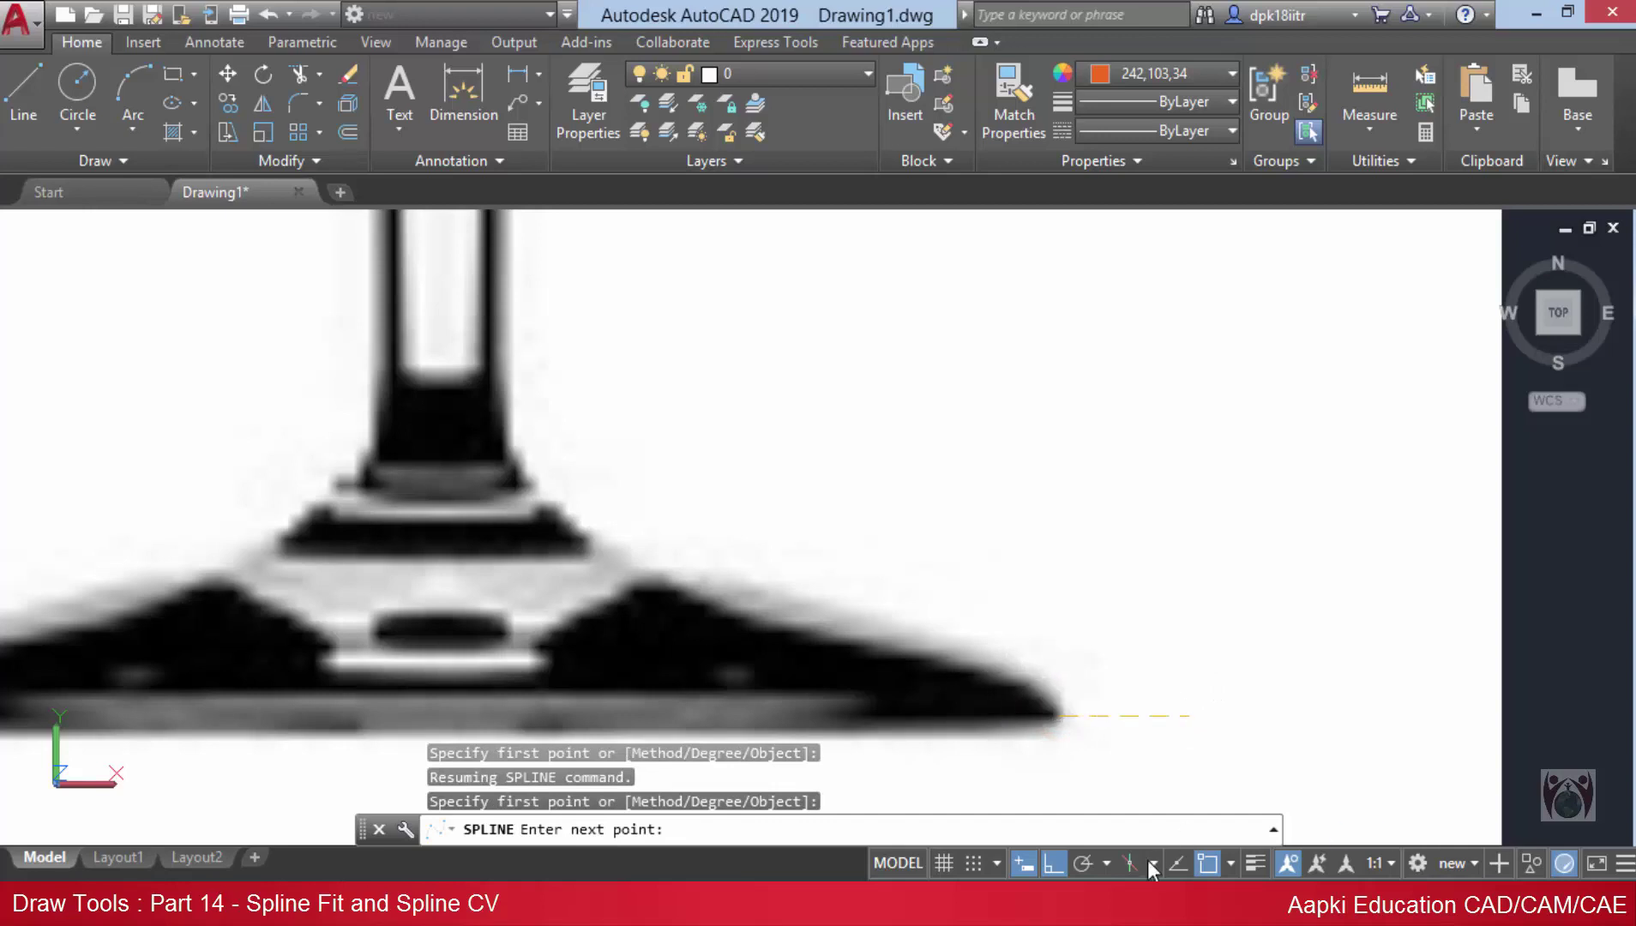
left_click(1053, 864)
scroll(1029, 677, "up", 2)
left_click(1008, 683)
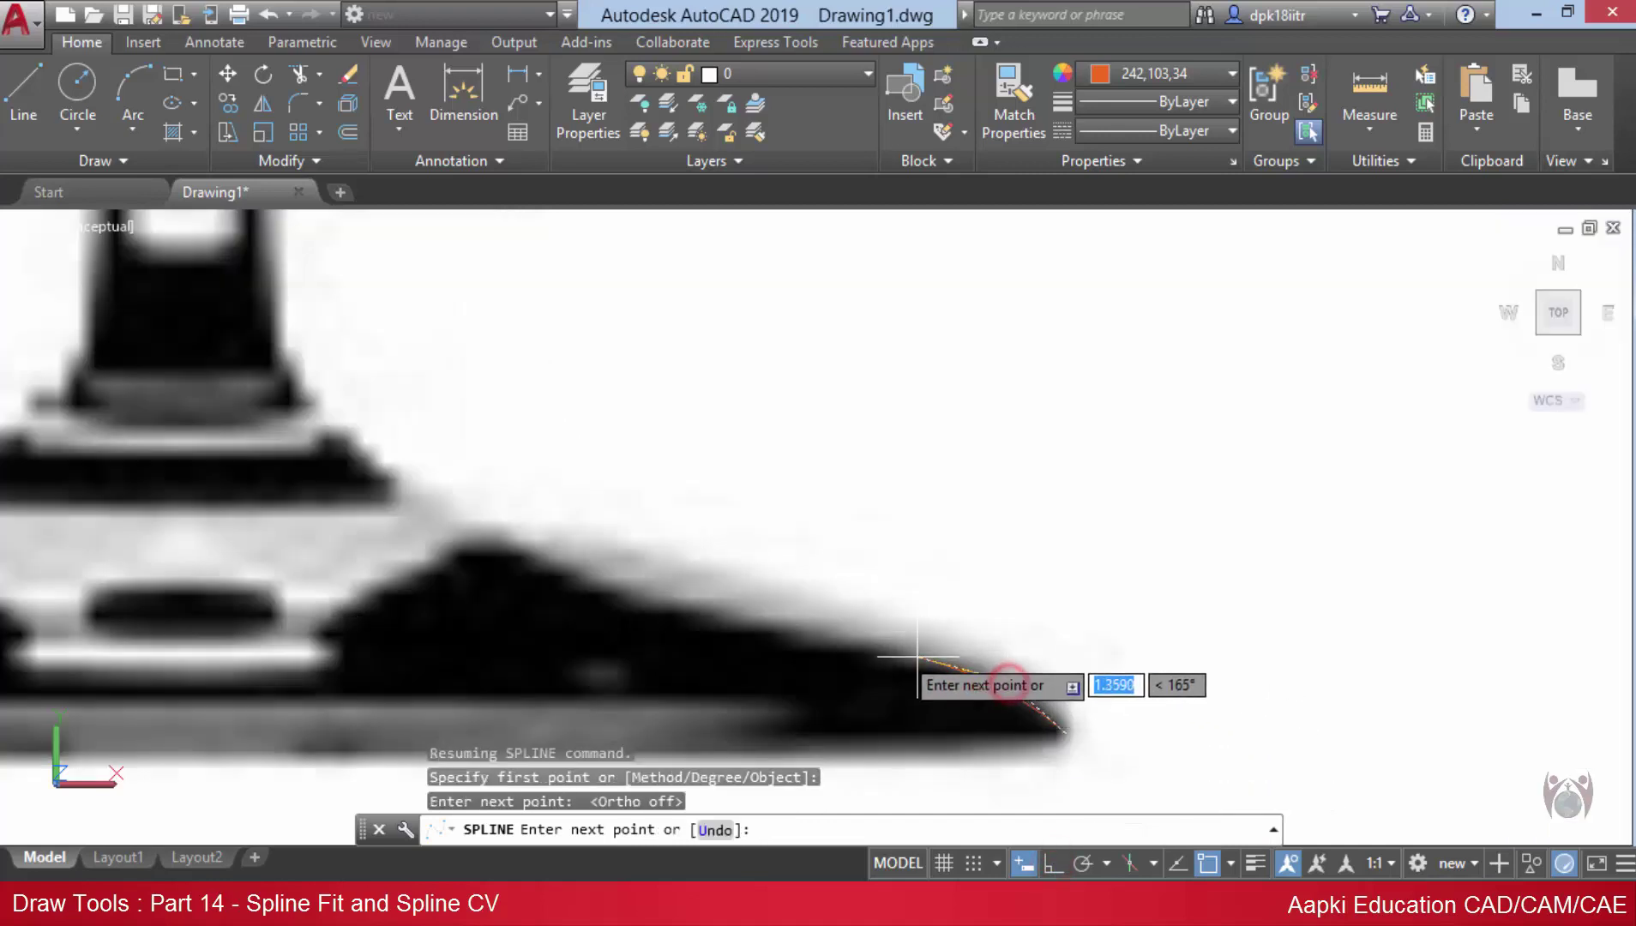
left_click(844, 645)
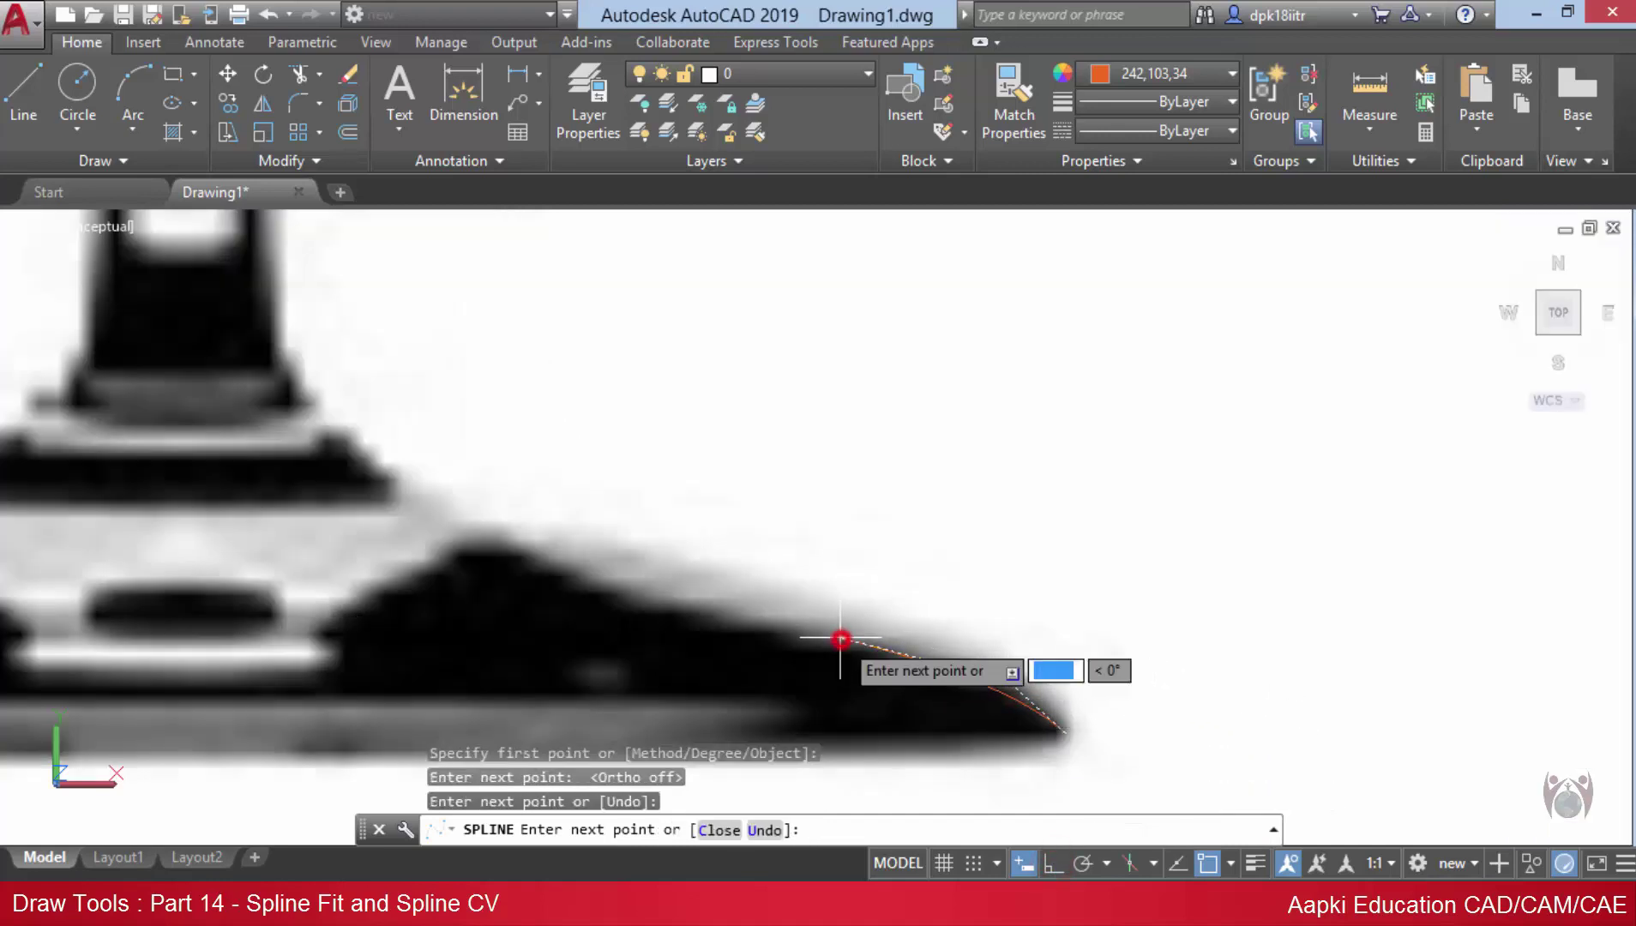
left_click(652, 593)
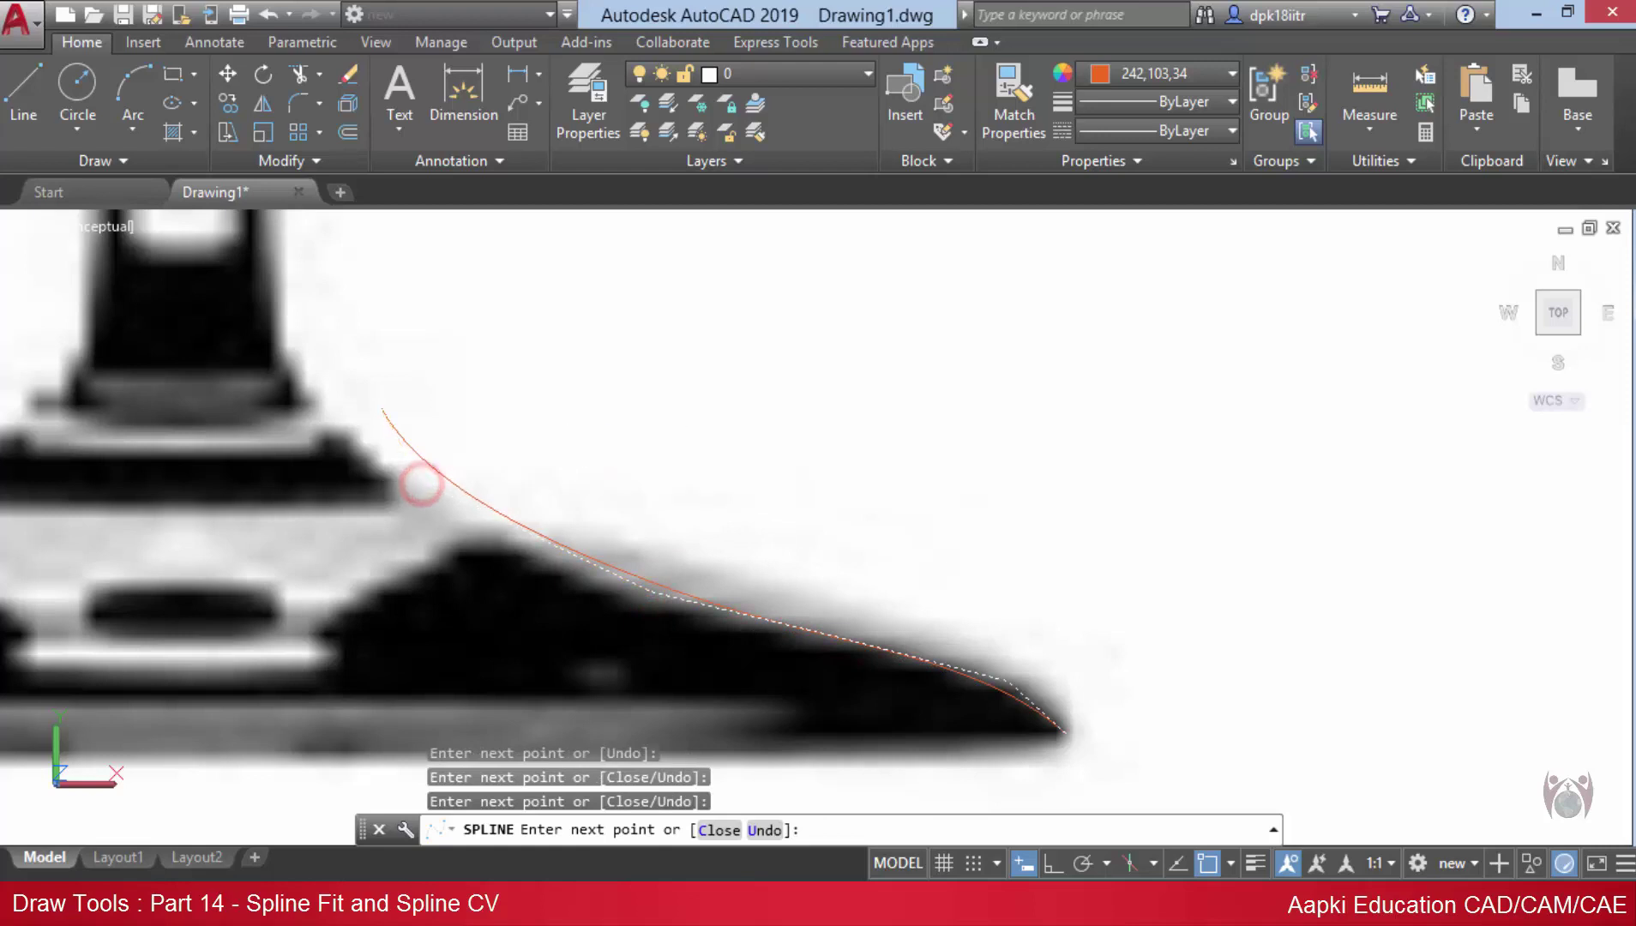
- Continue the spline points up the stem and along the bowl's lower edge
middle_click_drag(421, 484, 530, 656)
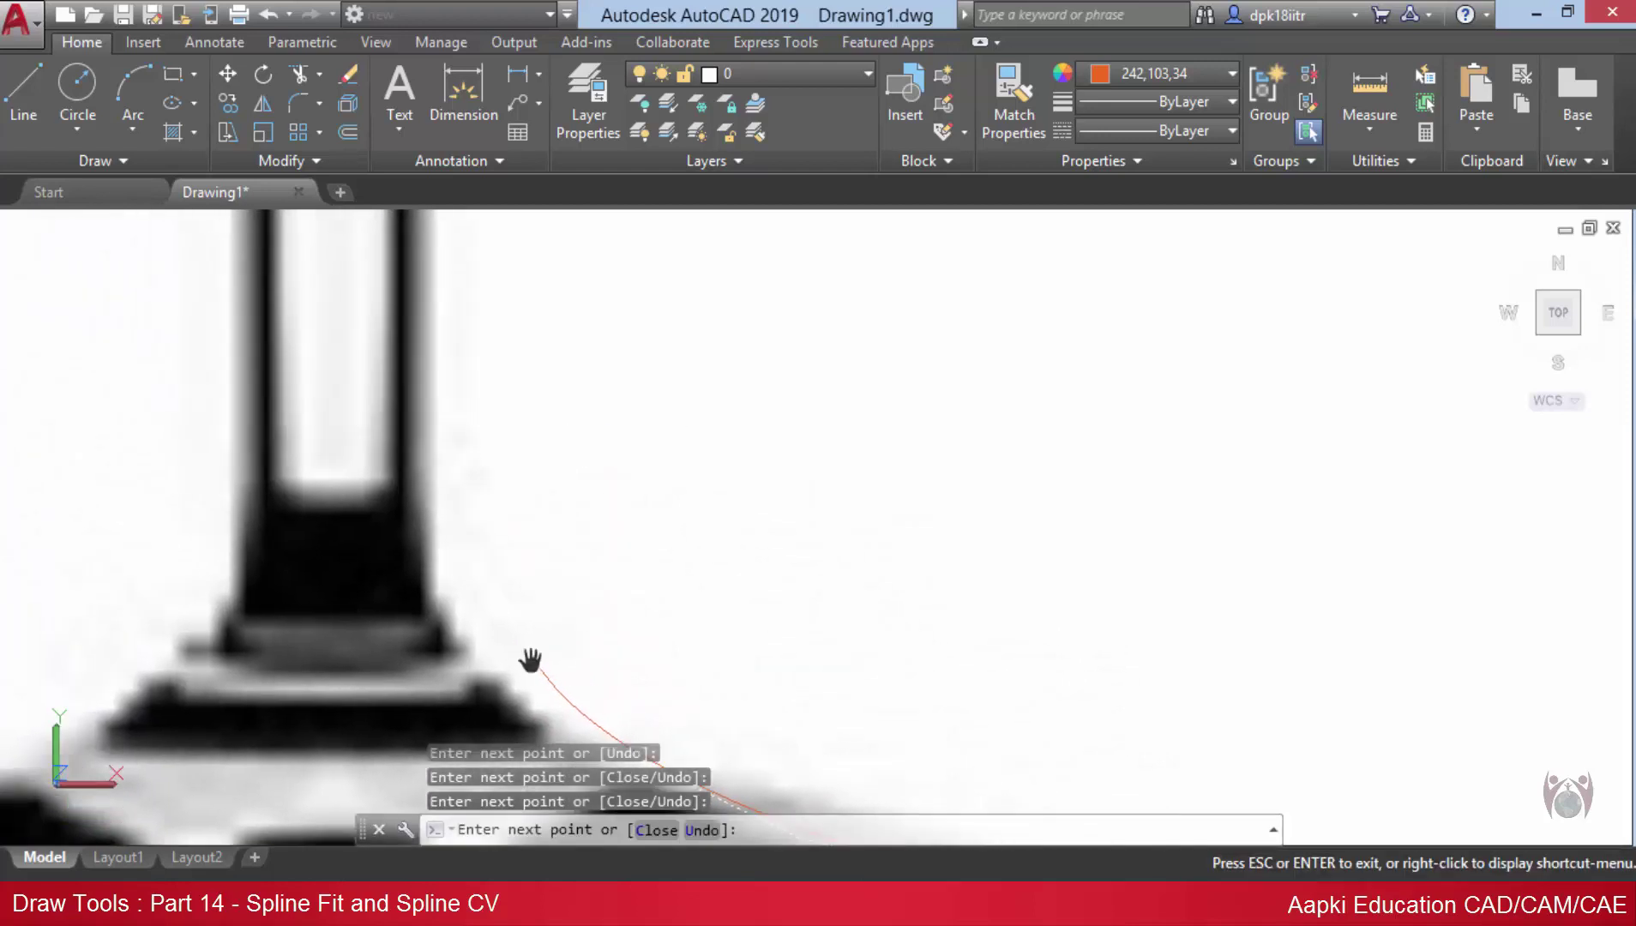
left_click(438, 474)
middle_click_drag(477, 306, 493, 722)
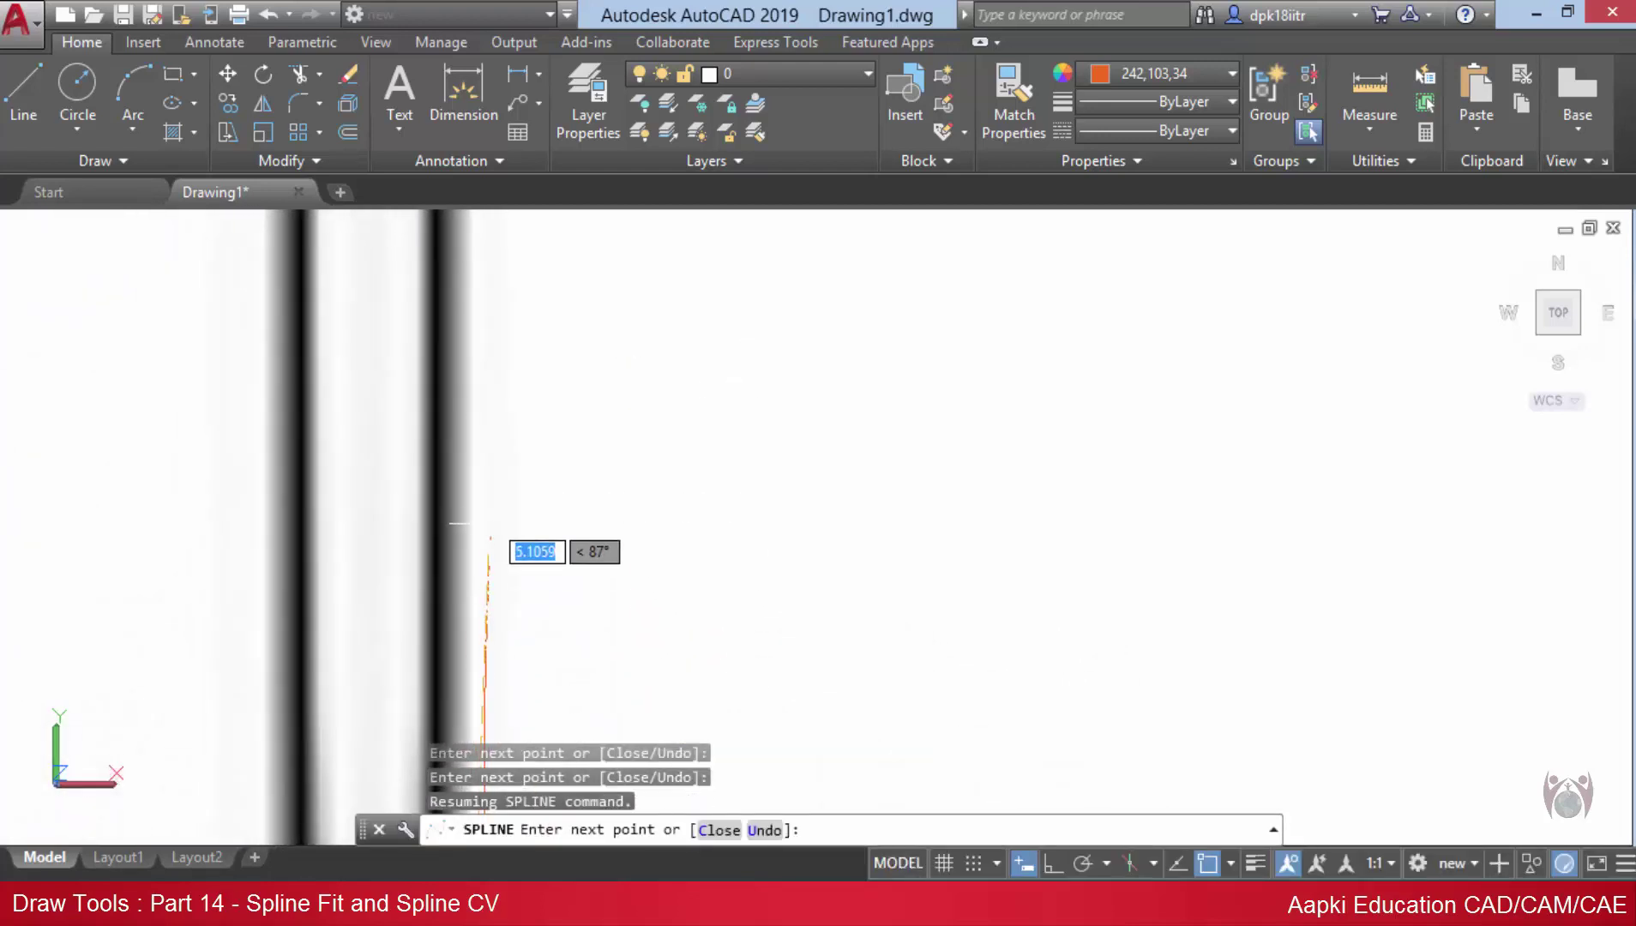
scroll(479, 503, "down", 2)
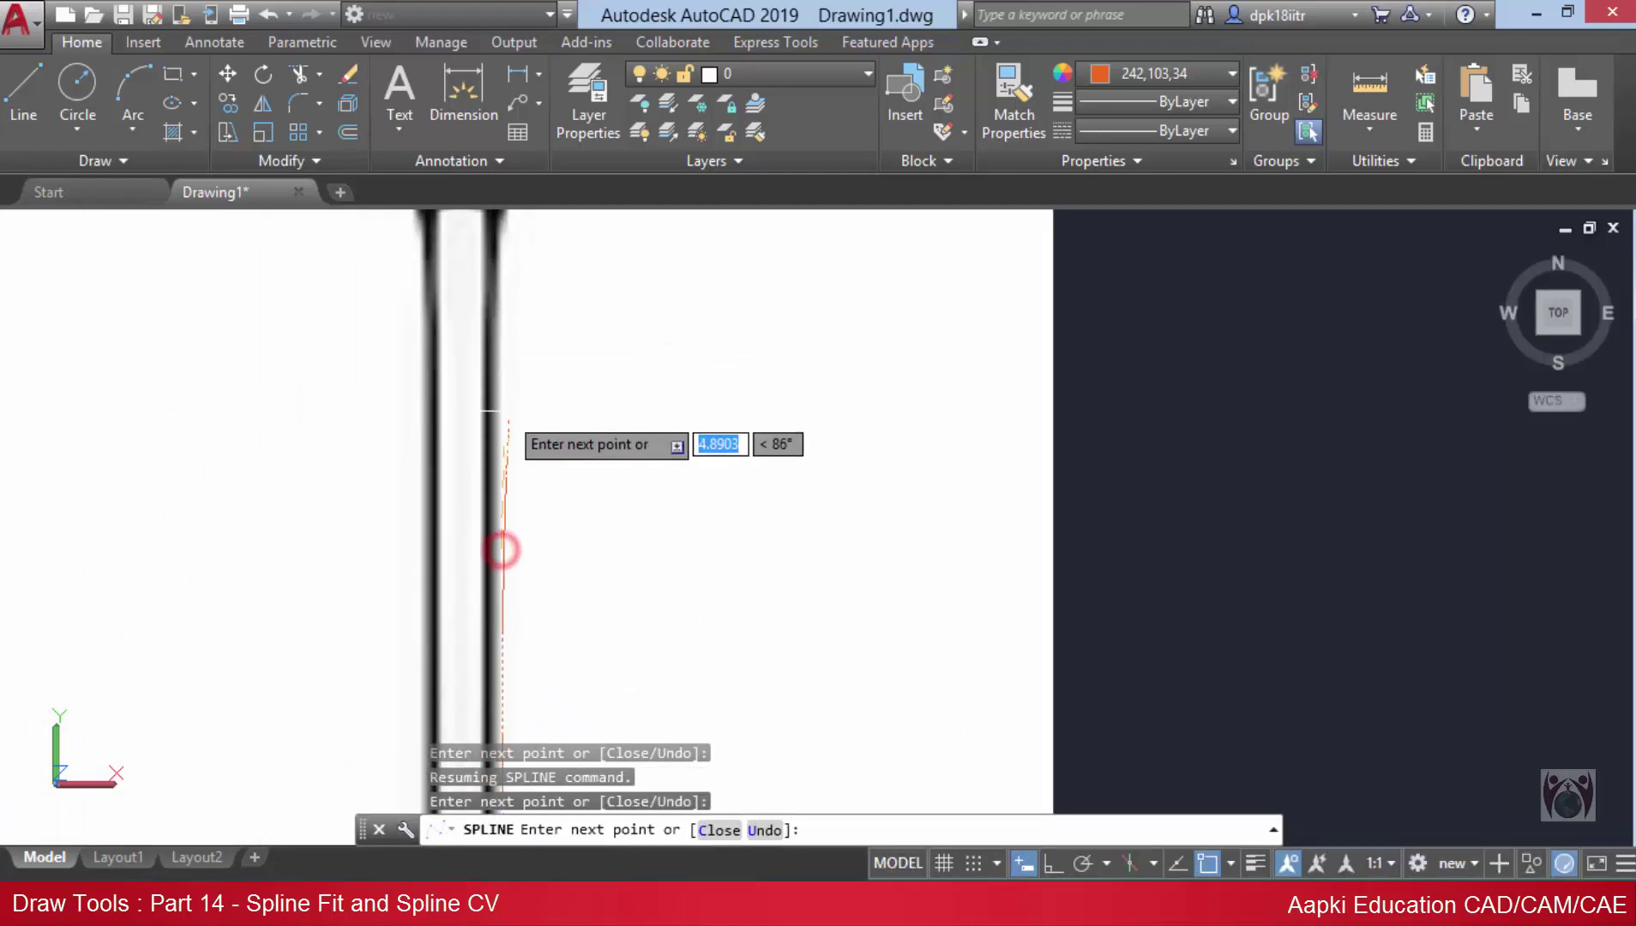
middle_click_drag(500, 549, 498, 649)
left_click(495, 617)
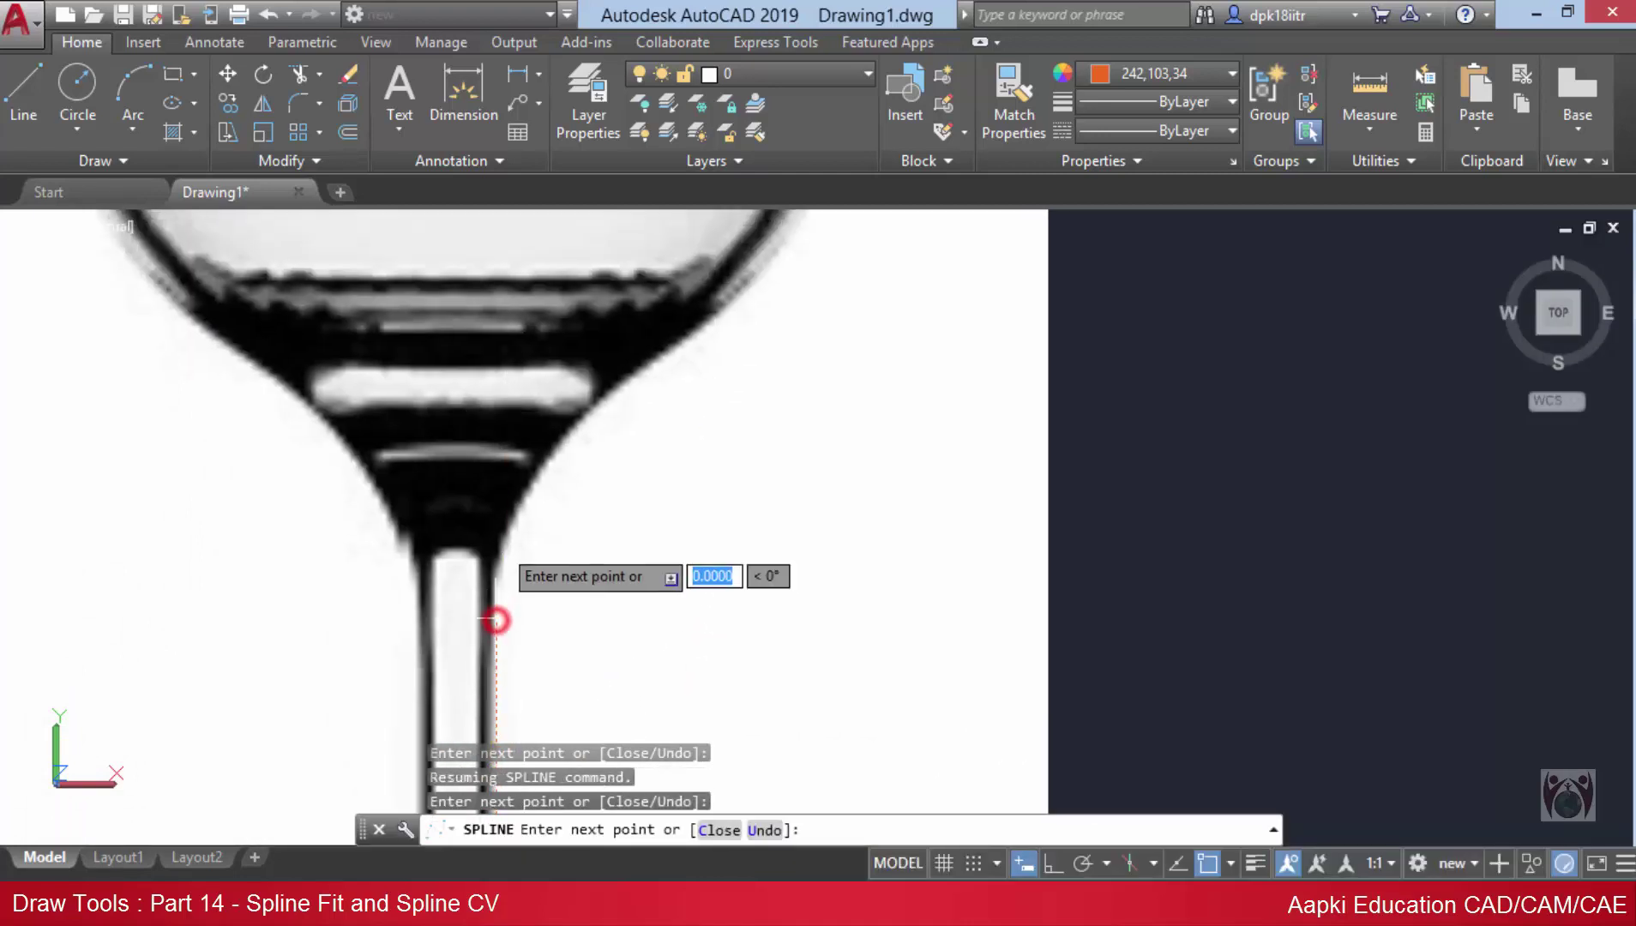
left_click(529, 489)
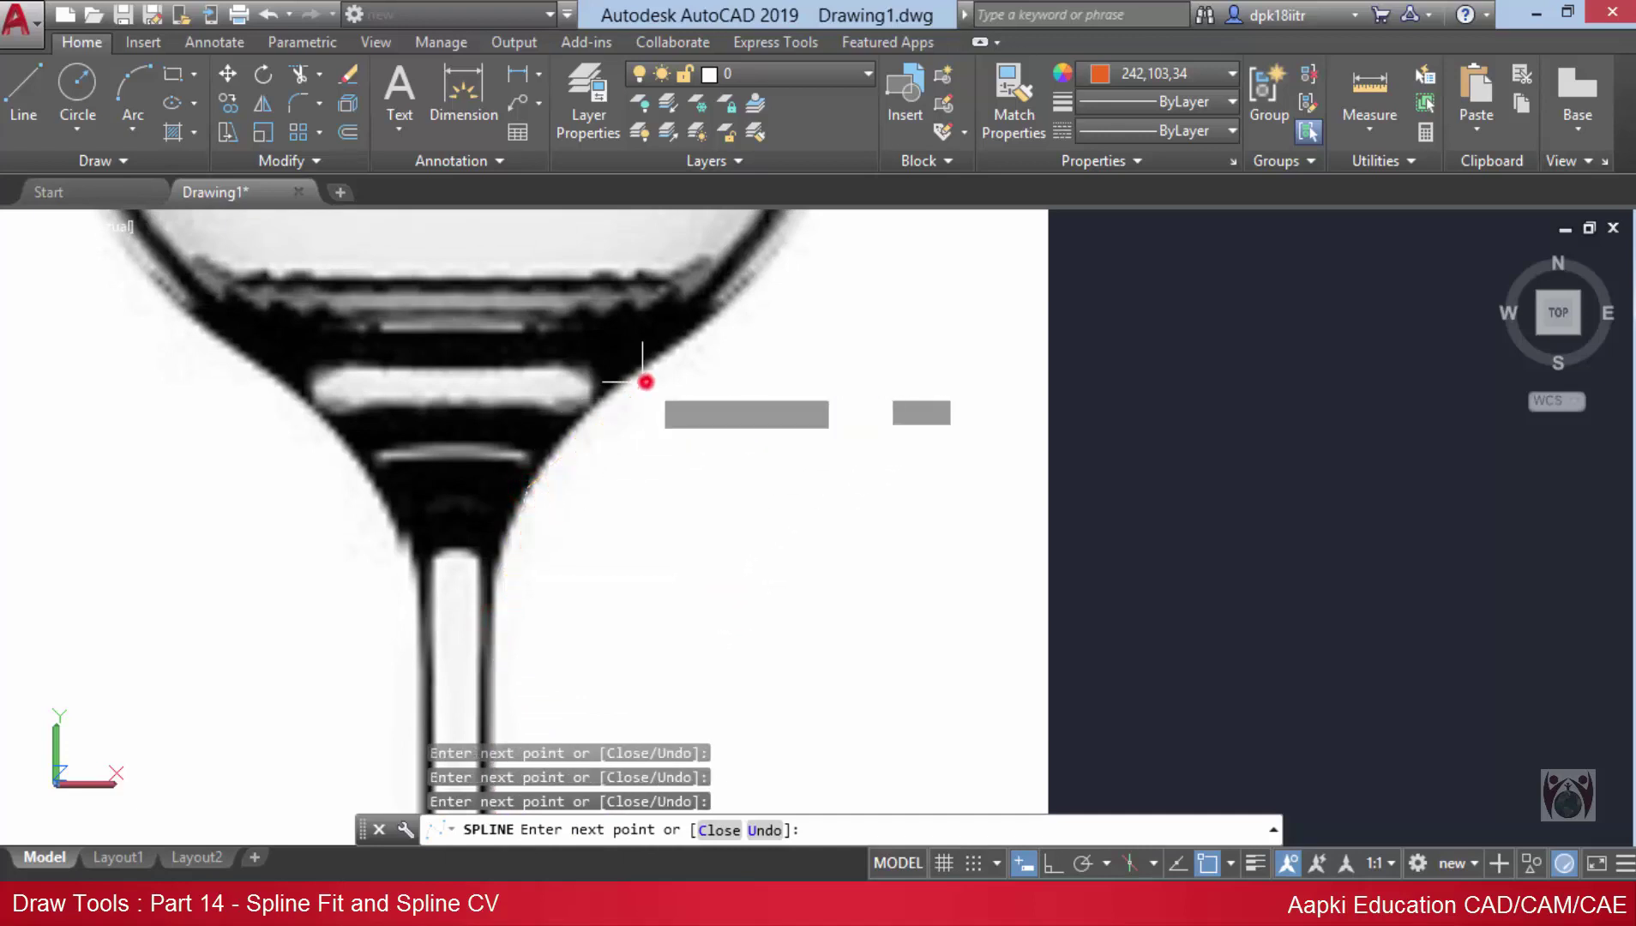
middle_click_drag(711, 332, 738, 625)
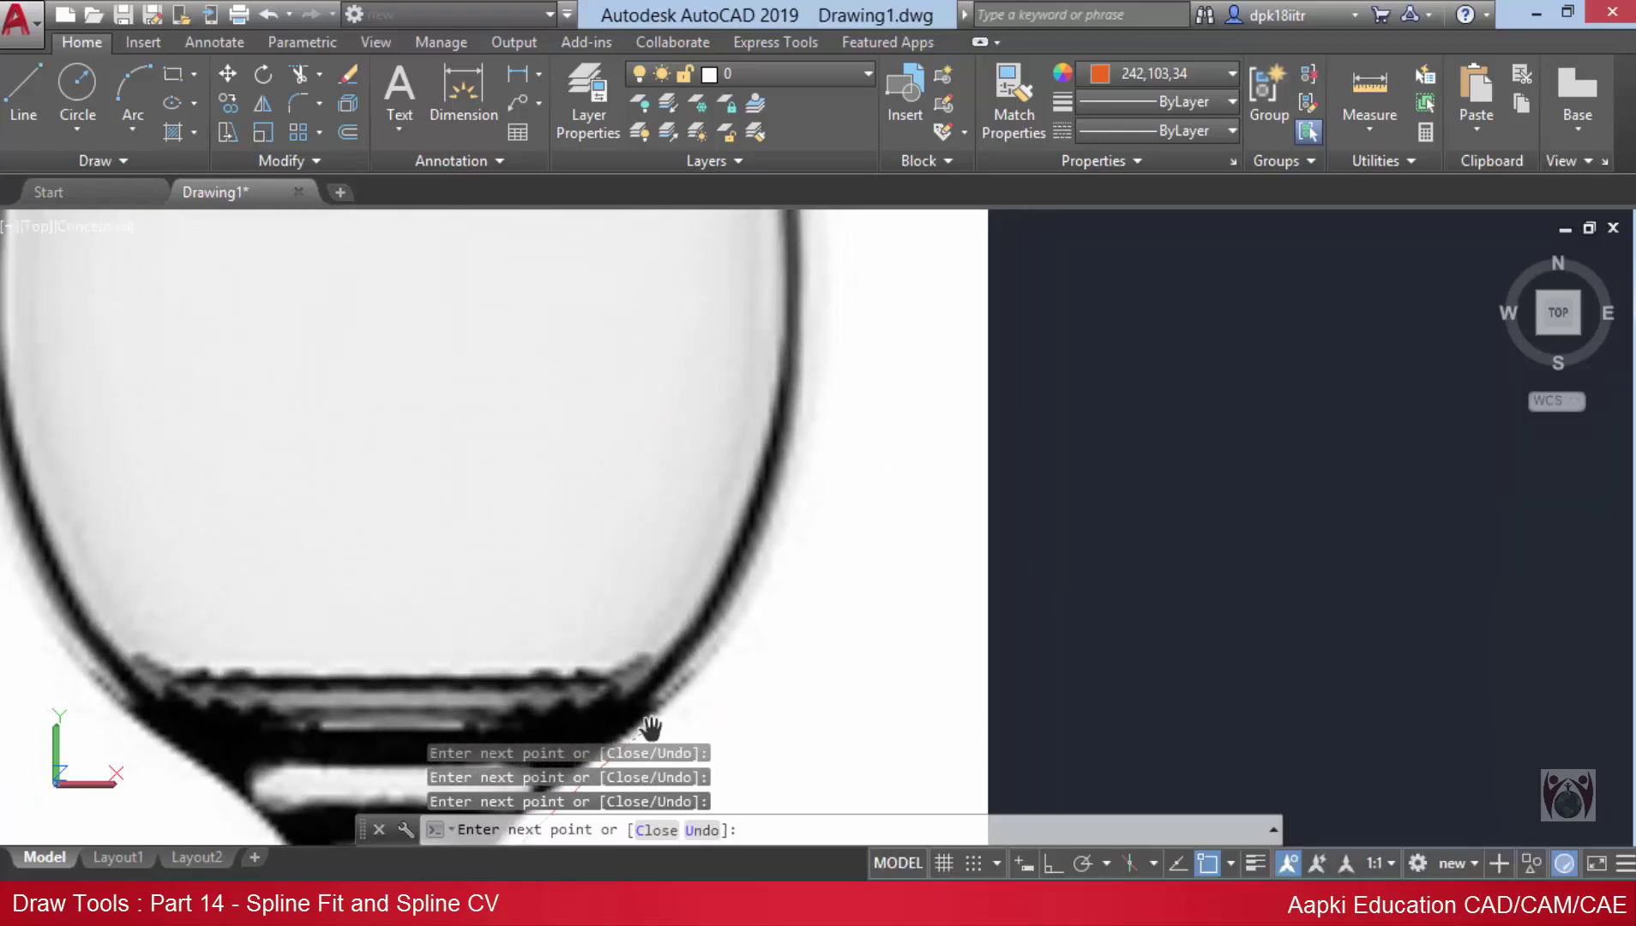
left_click(735, 614)
left_click(804, 354)
- Add spline points up the upper bowl to the rim corner and along the rim, then end the spline
middle_click_drag(803, 354, 815, 772)
left_click(790, 593)
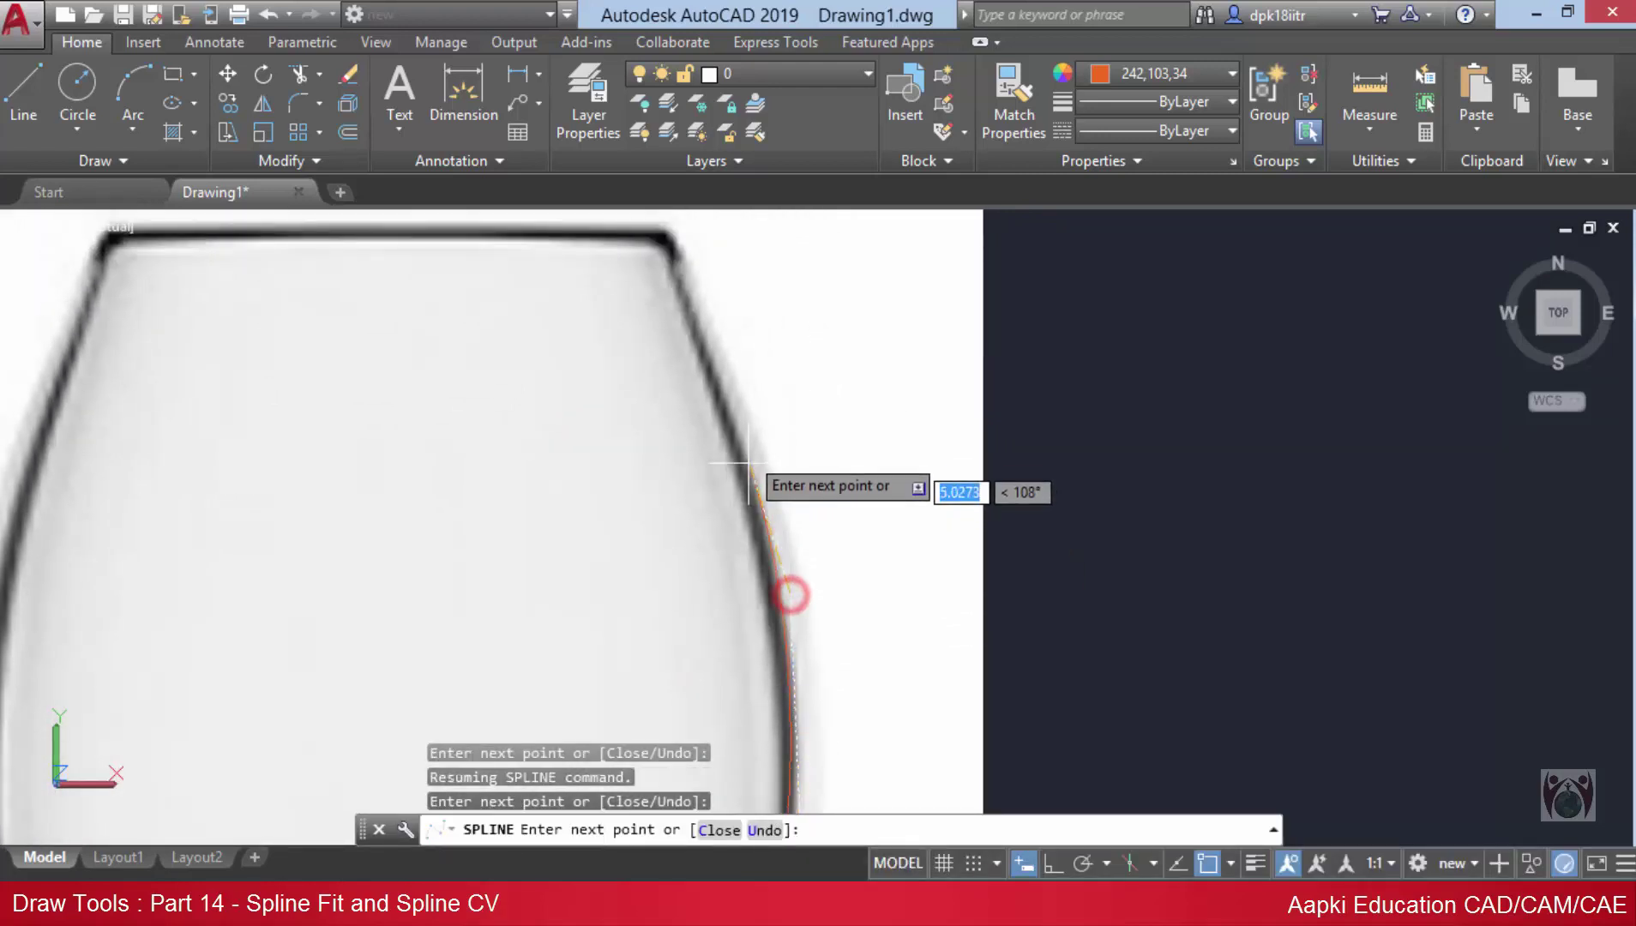
left_click(732, 398)
middle_click_drag(734, 394, 816, 762)
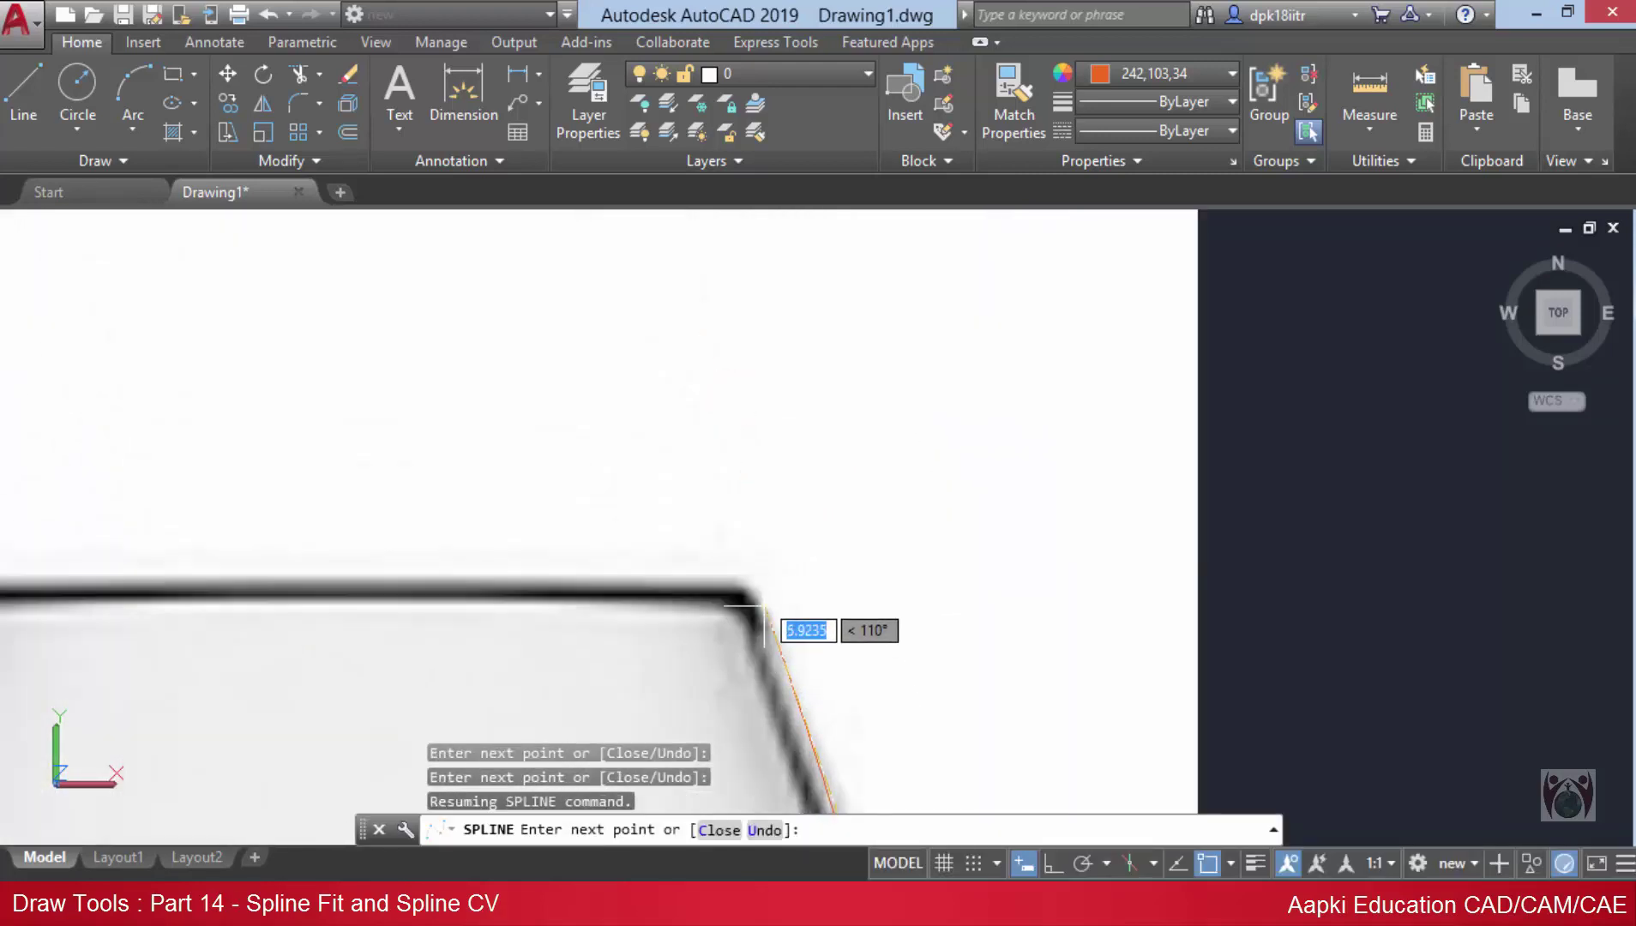
left_click(745, 600)
left_click(741, 614)
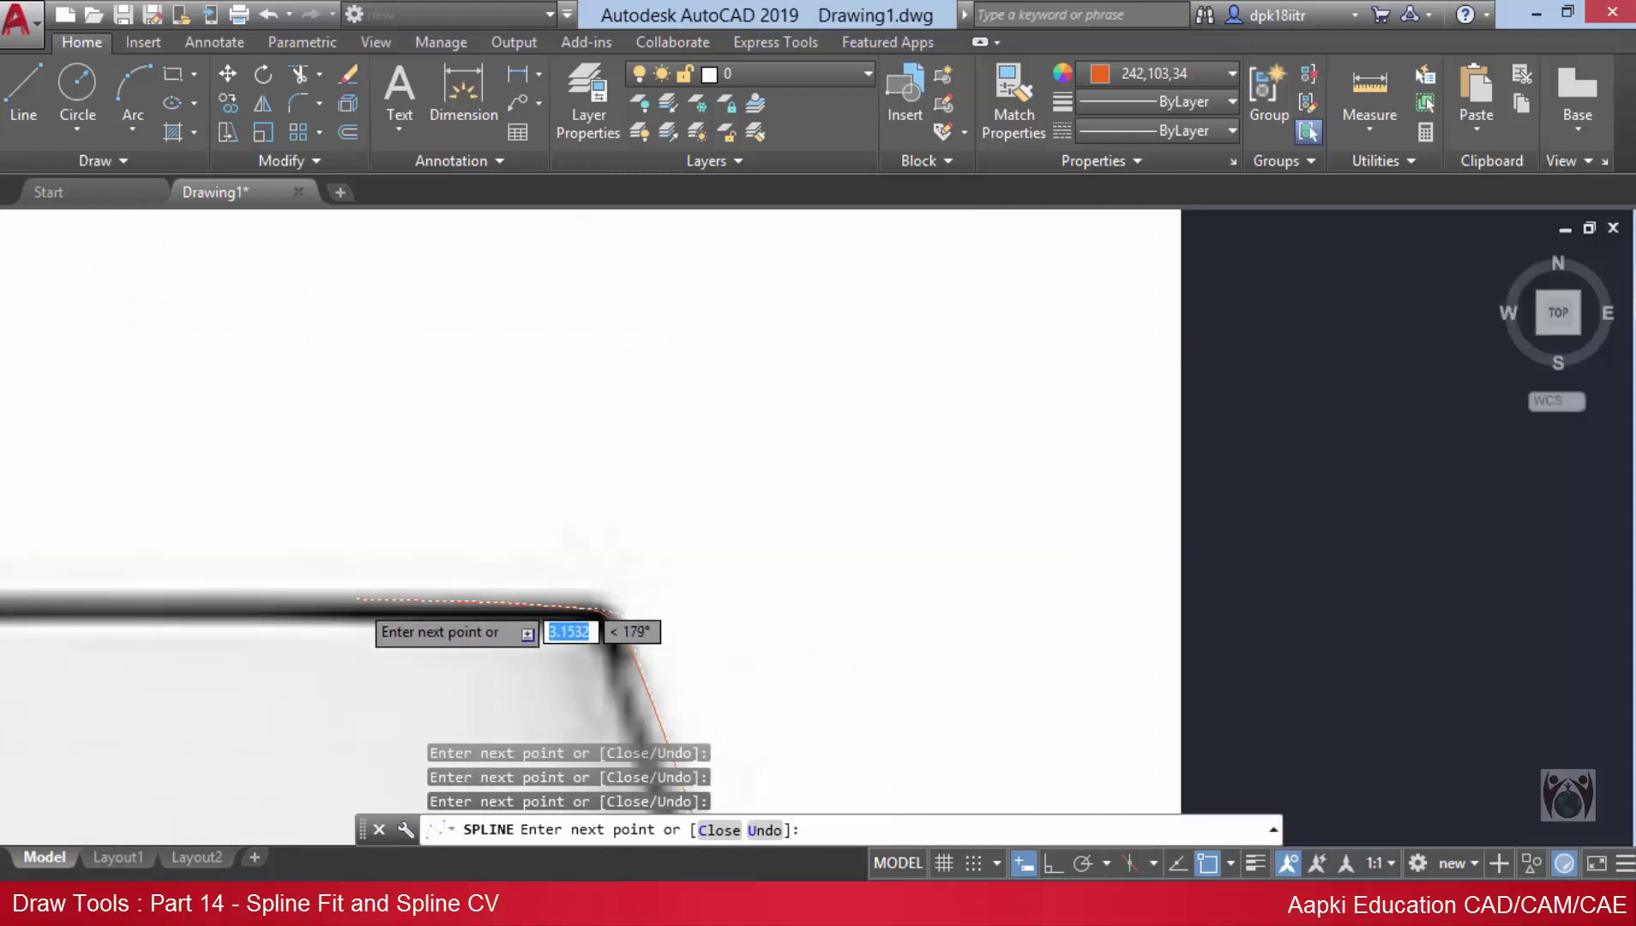
middle_click_drag(547, 612, 797, 445)
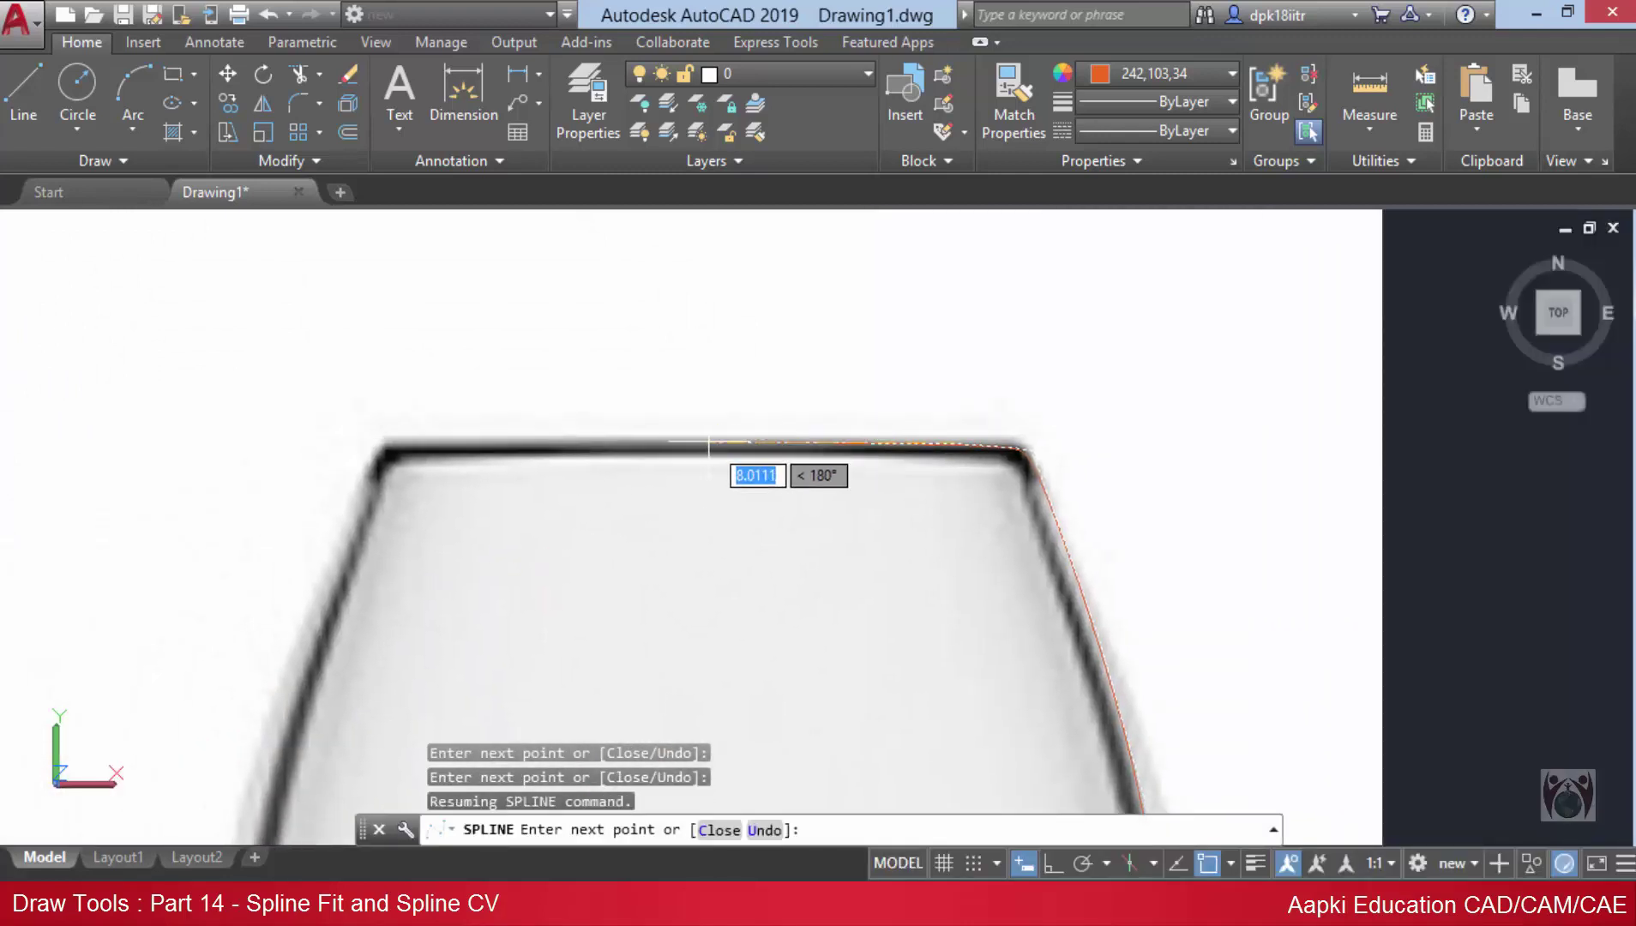
left_click(711, 445)
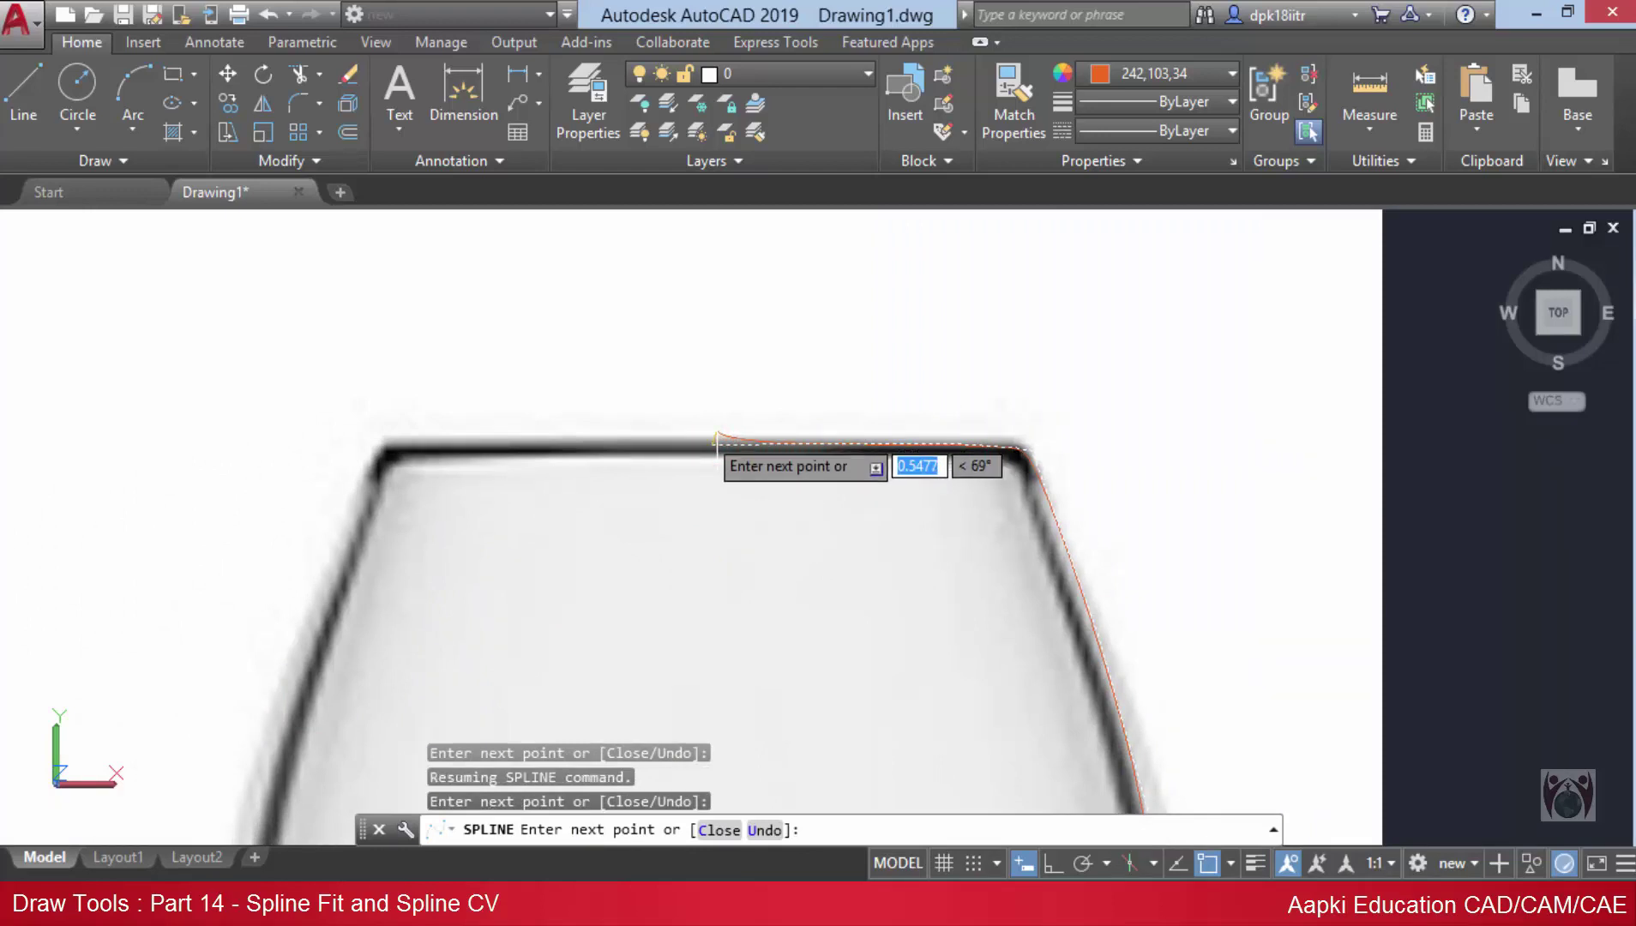
scroll(697, 441, "down", 4)
right_click(698, 441)
left_click(729, 453)
scroll(772, 454, "down", 2)
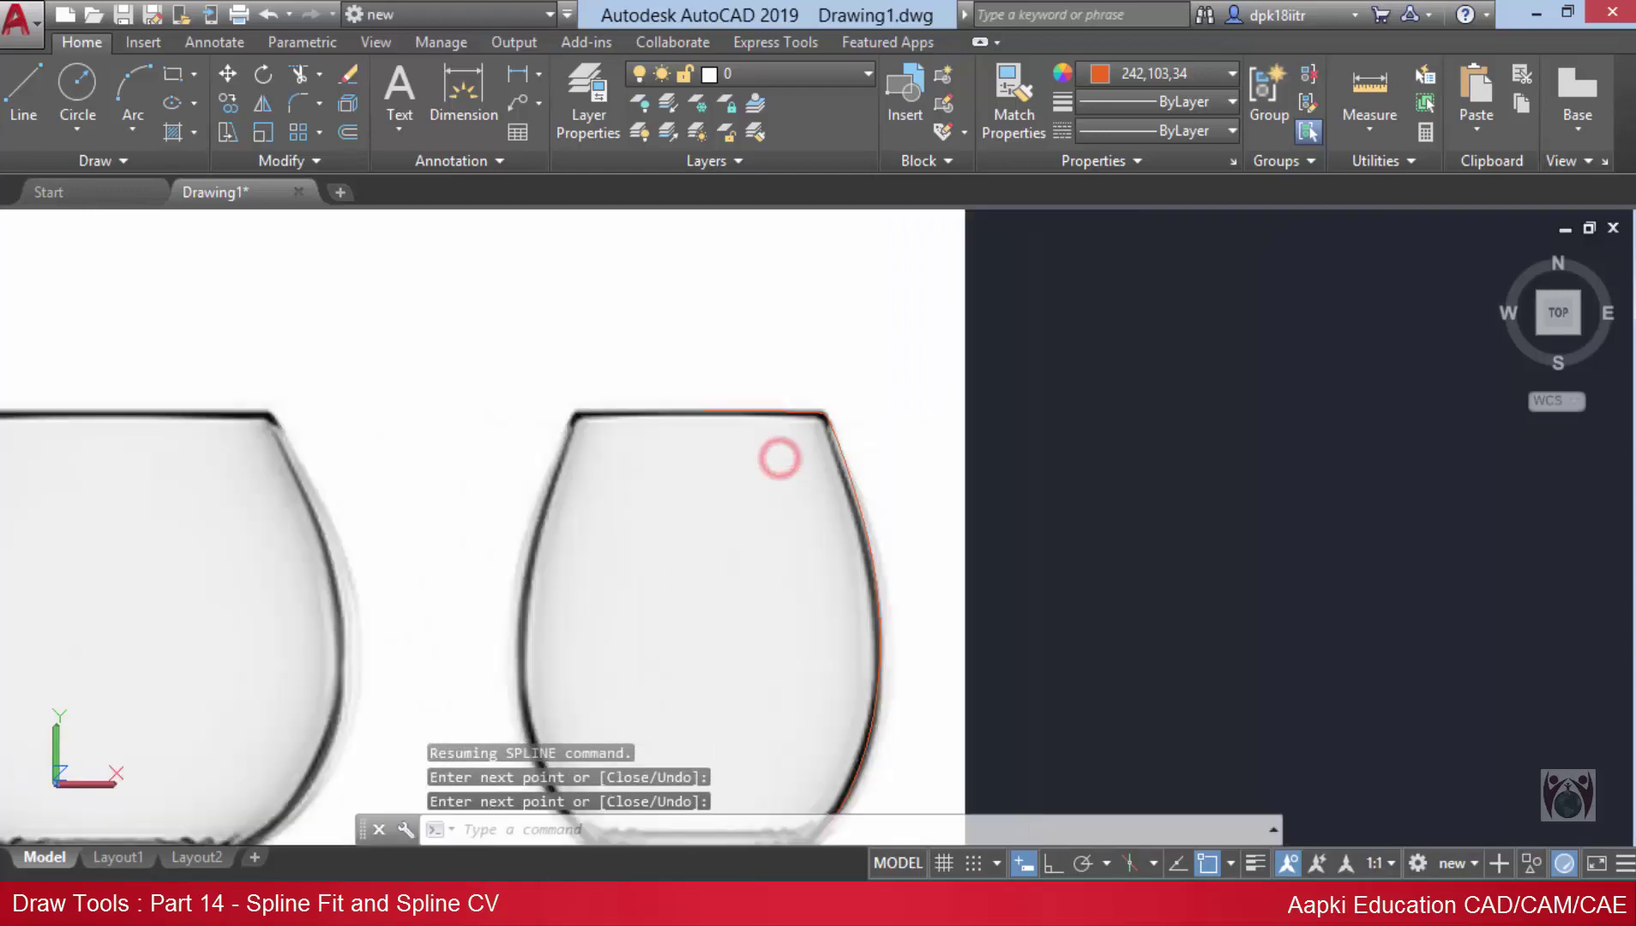
scroll(766, 452, "down", 3)
scroll(766, 453, "down", 1)
key("Return")
scroll(694, 712, "up", 3)
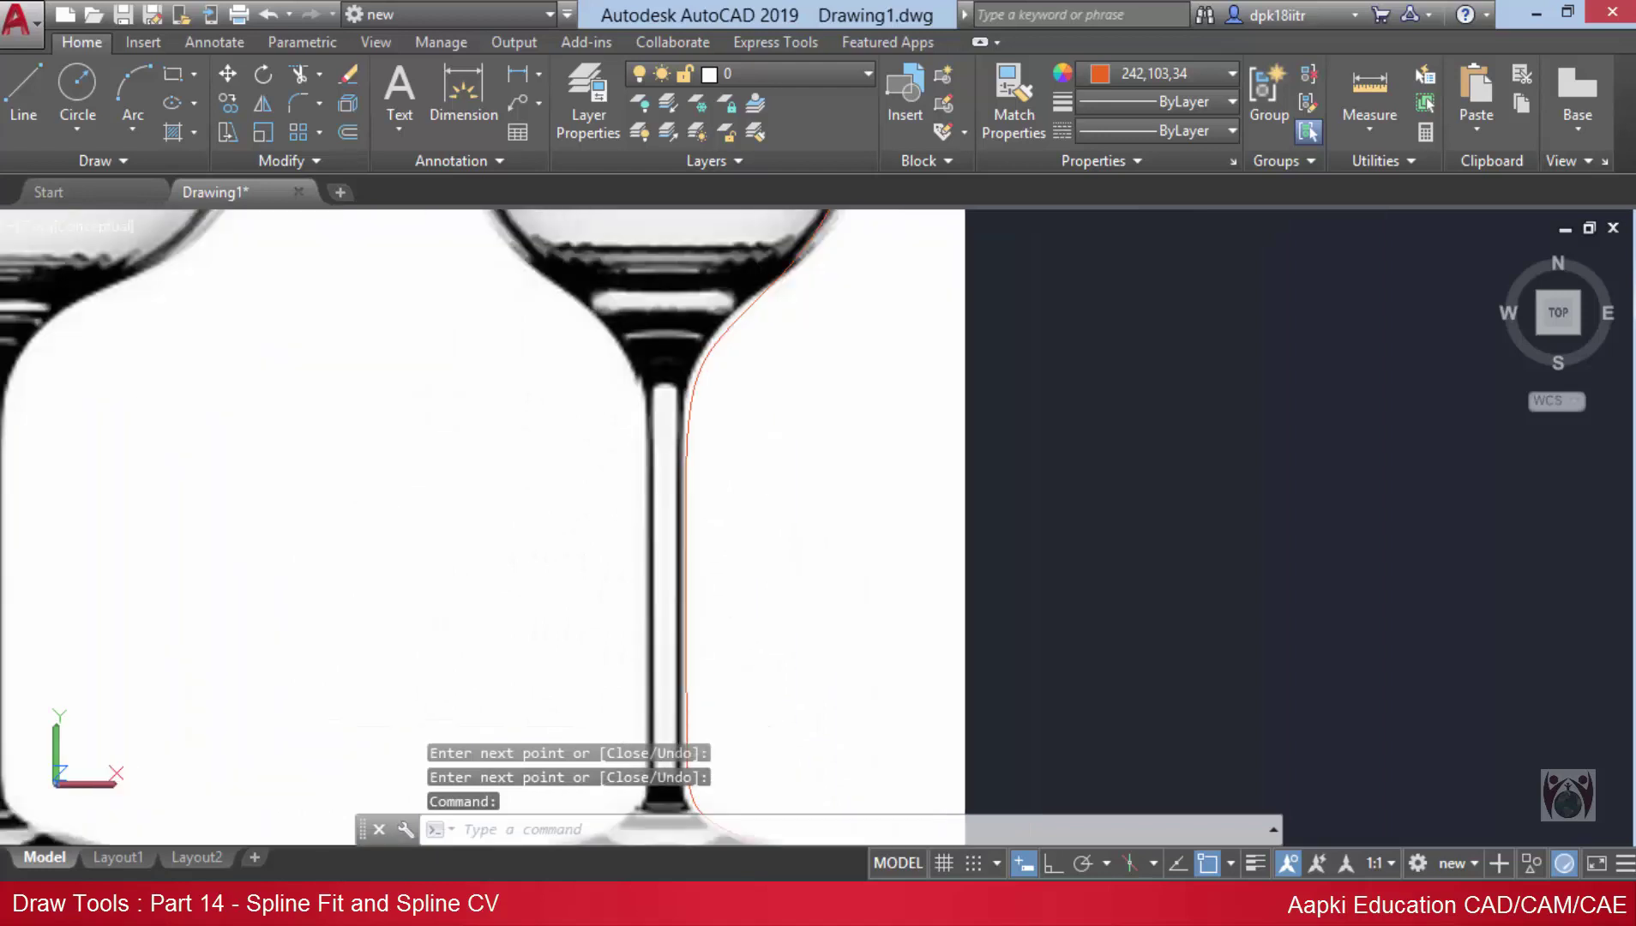
scroll(694, 712, "up", 2)
scroll(755, 365, "up", 1)
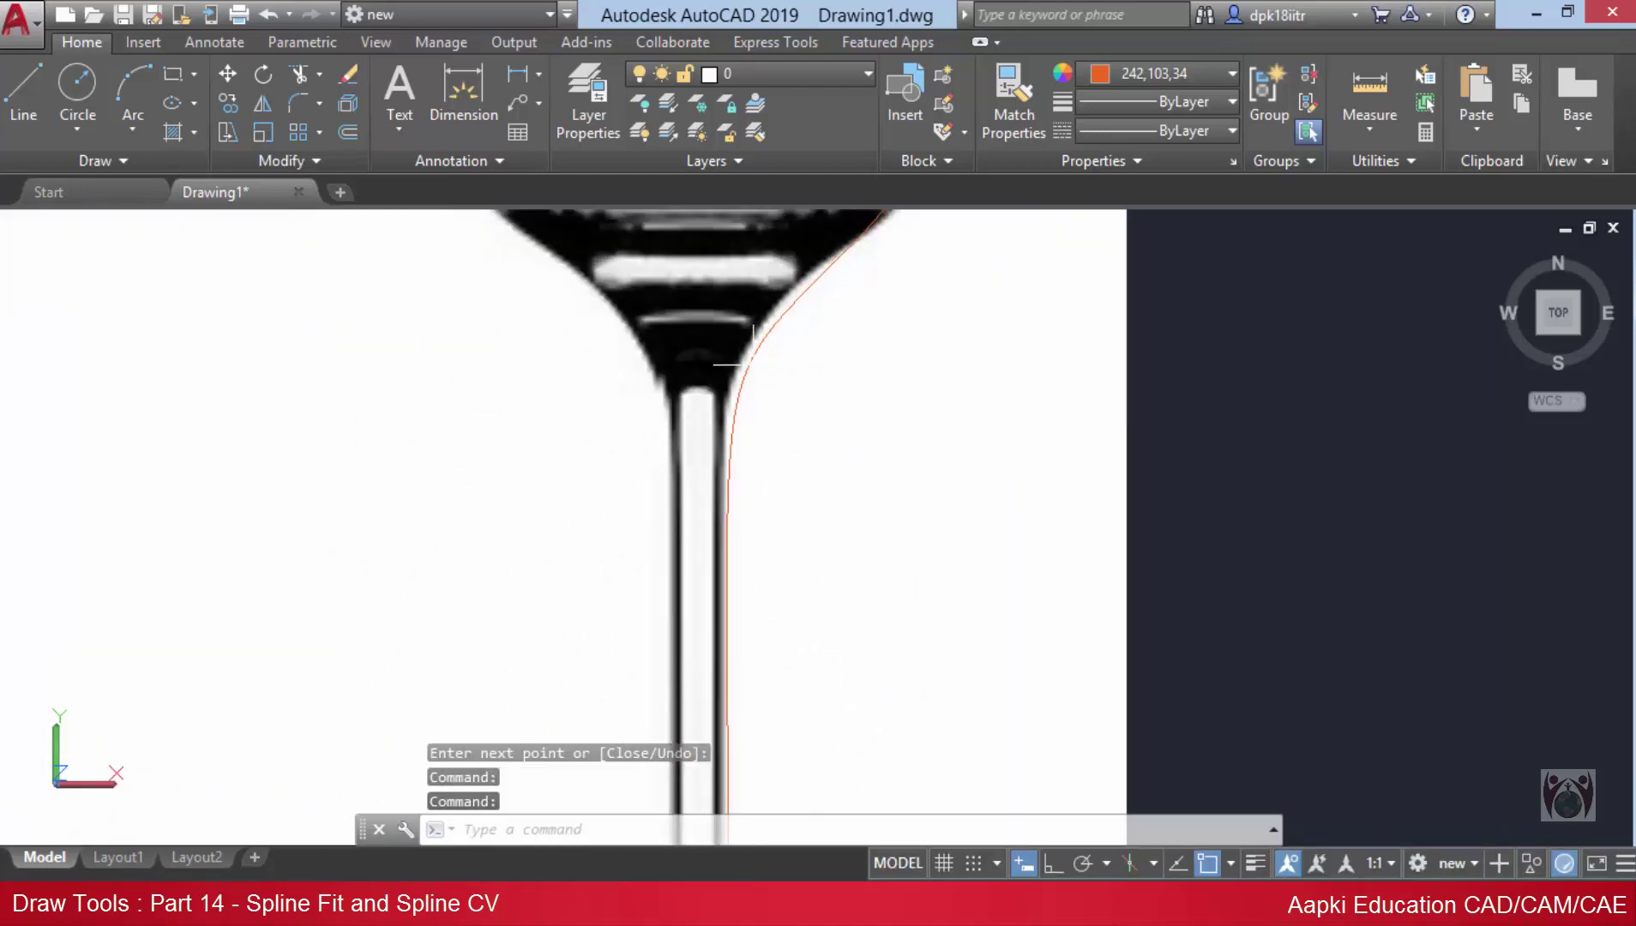
- Select the spline and move a control vertex onto the glass edge at the bowl-to-stem curve
left_click(748, 364)
scroll(847, 484, "up", 1)
scroll(758, 539, "up", 1)
scroll(758, 540, "up", 1)
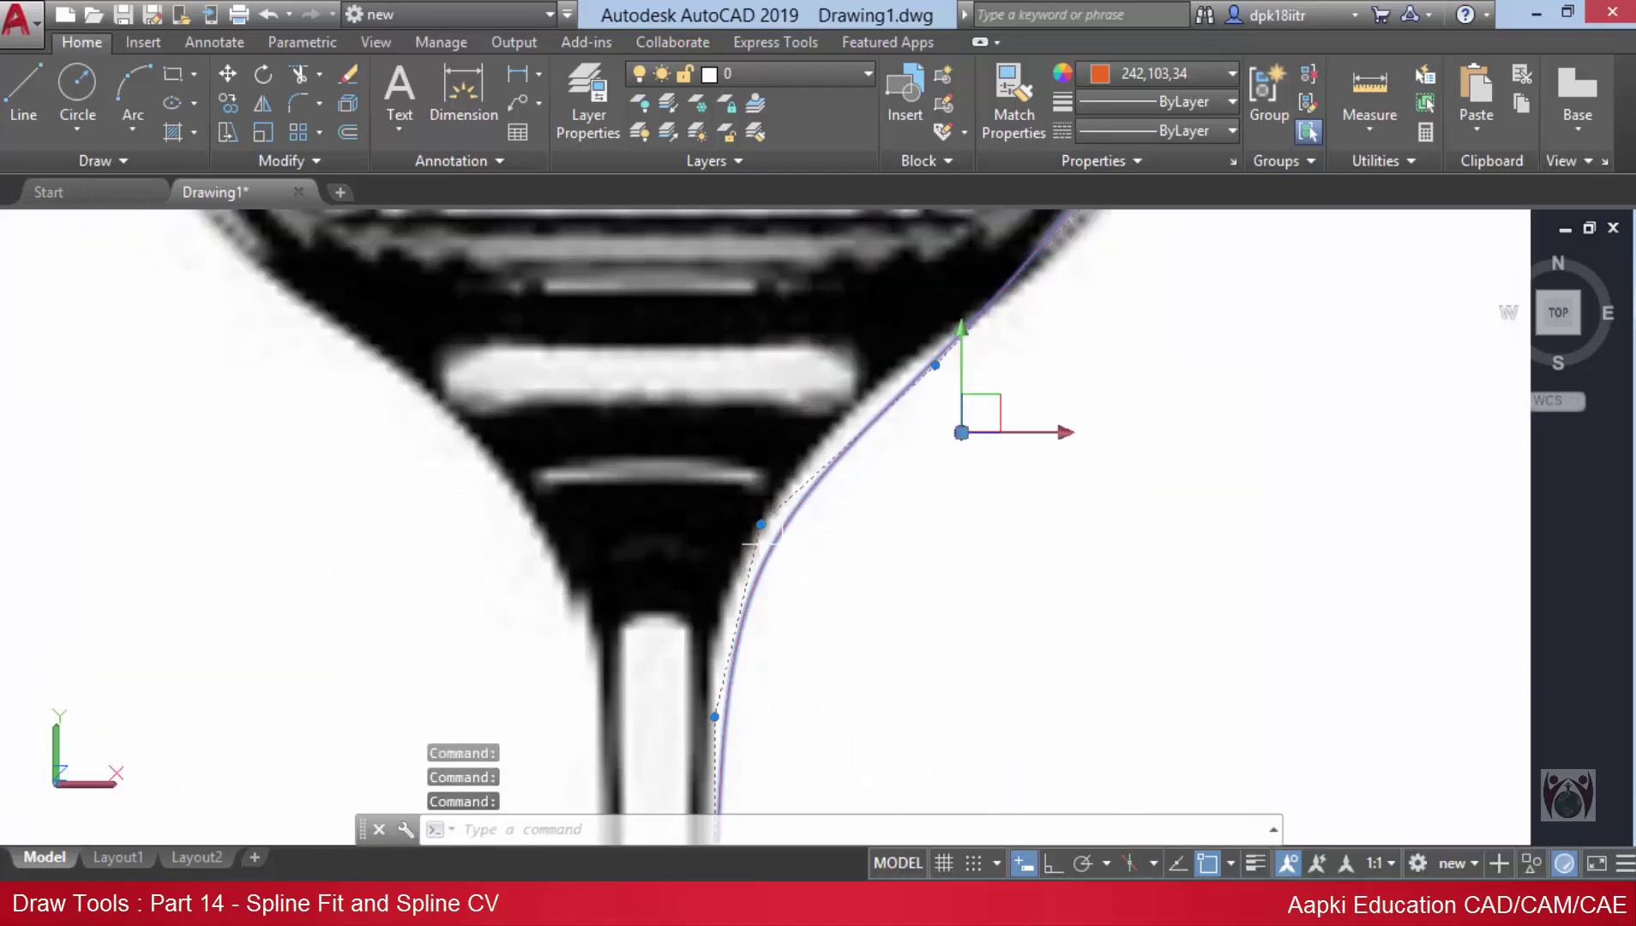
scroll(762, 541, "up", 1)
left_click(751, 515)
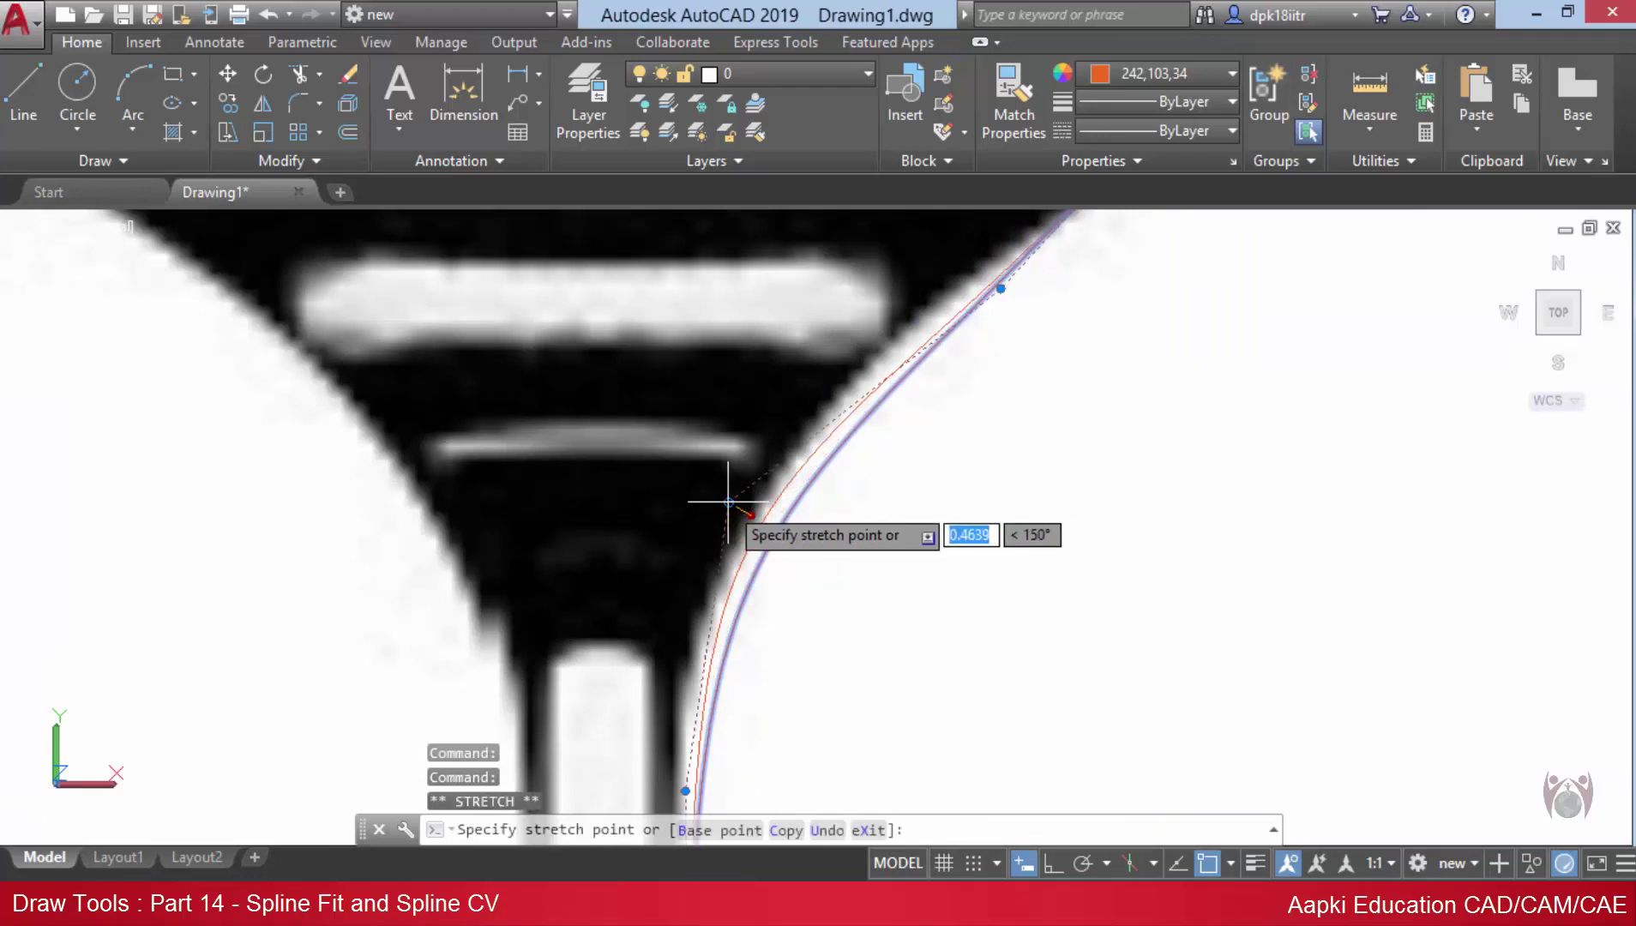
middle_click_drag(962, 444, 814, 690)
key("Escape")
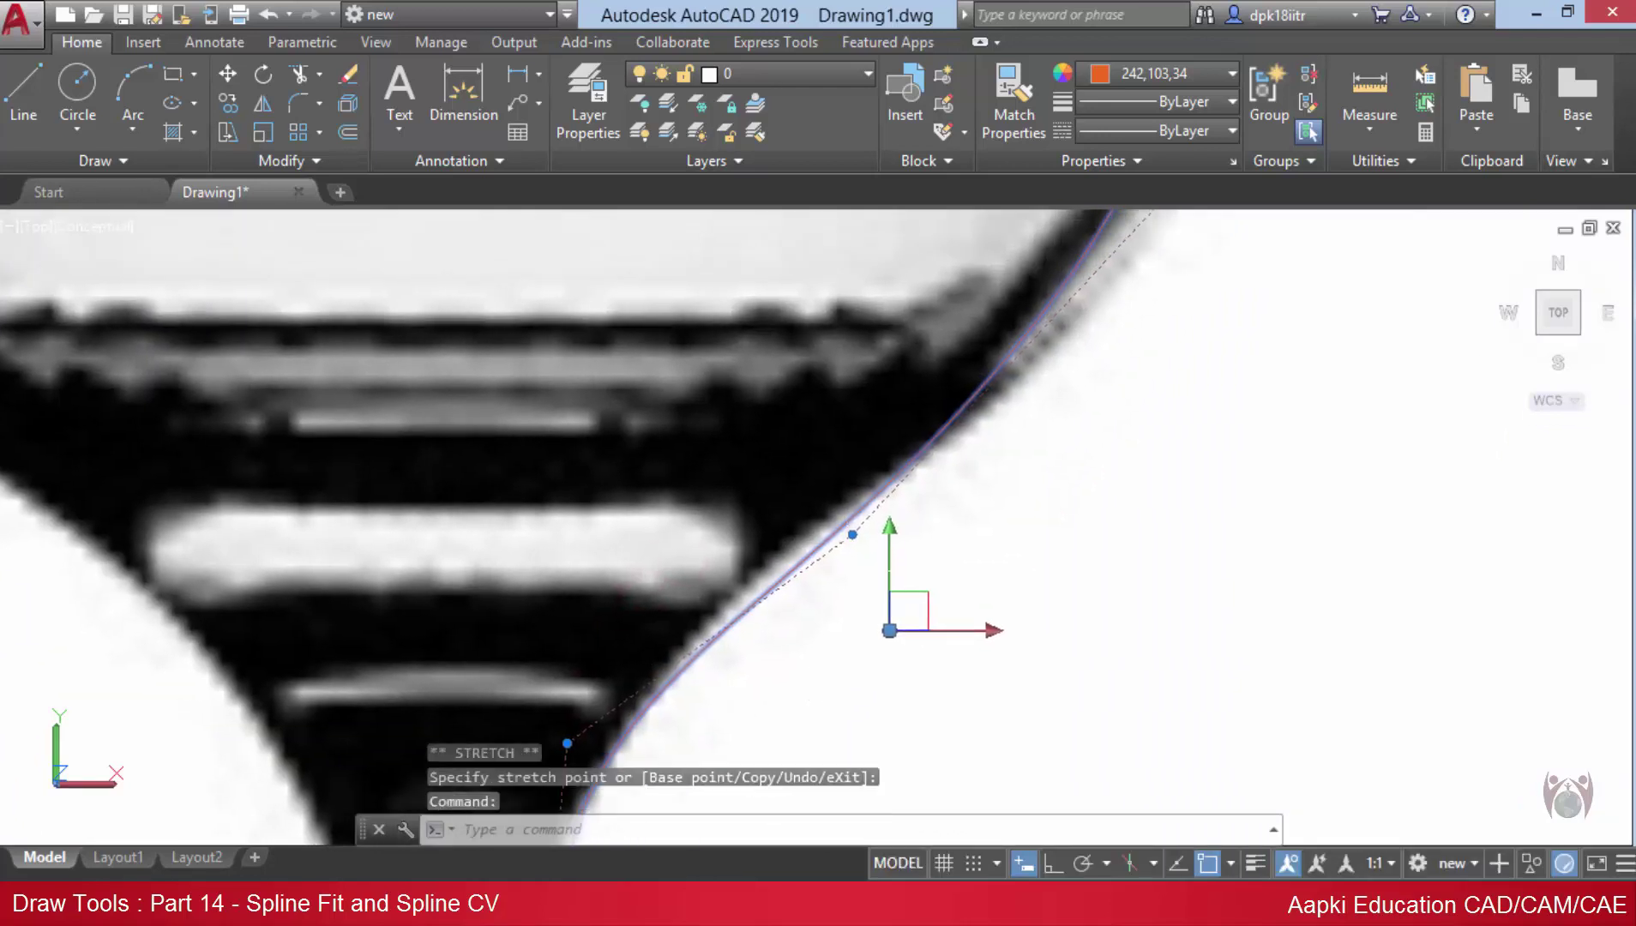
left_click(852, 533)
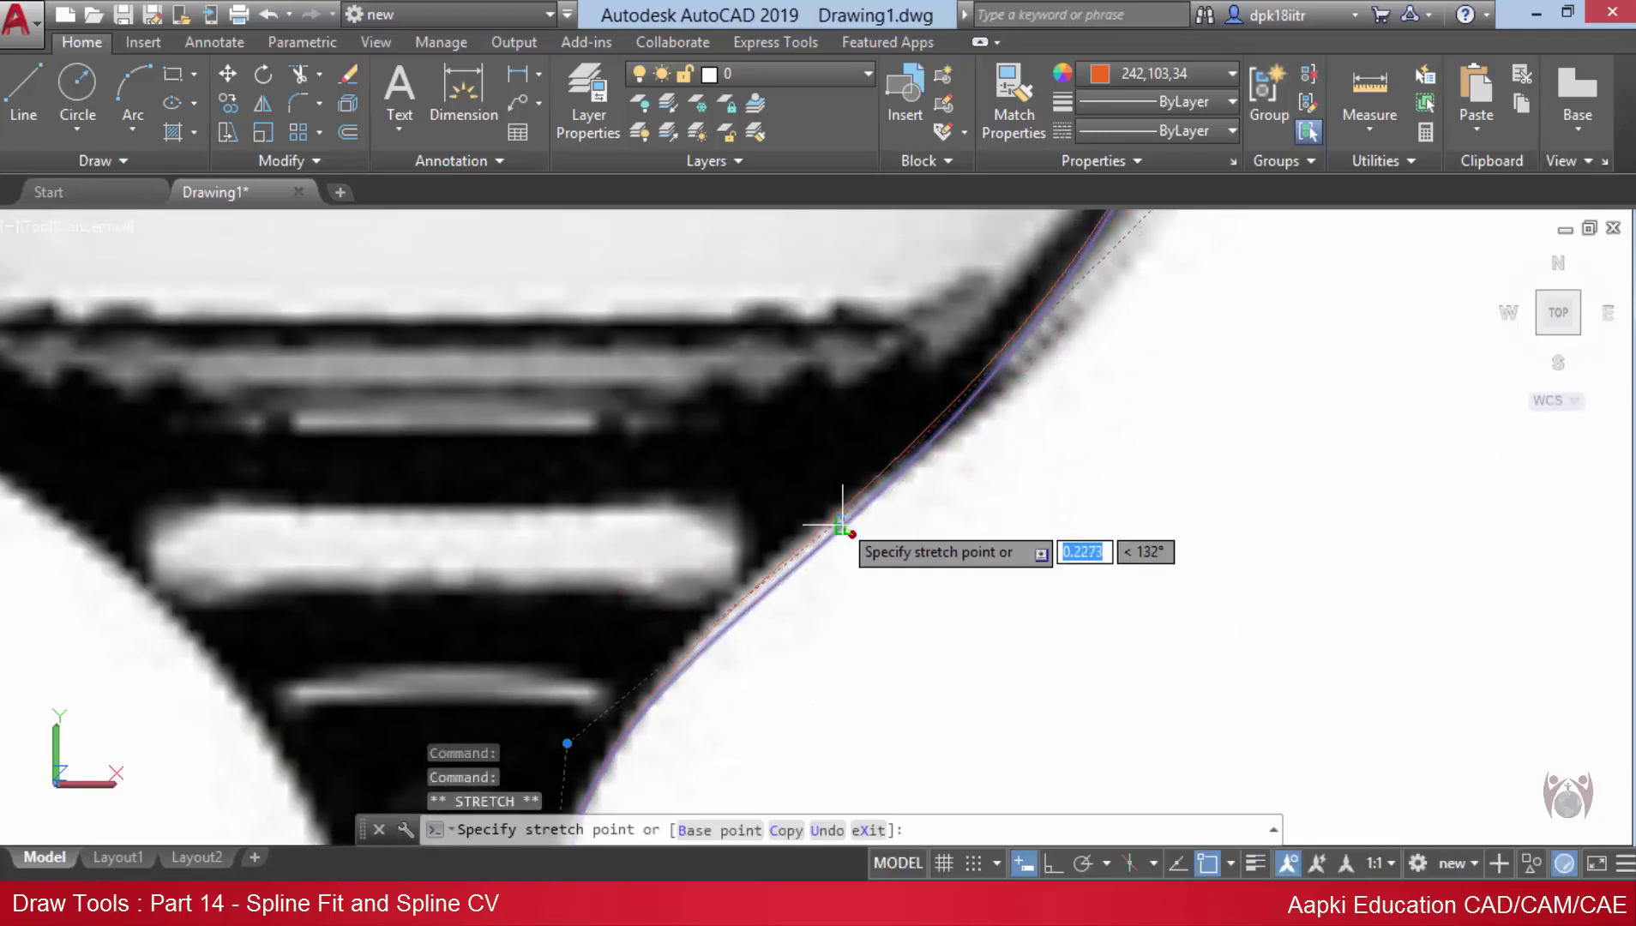
left_click(842, 523)
scroll(880, 506, "down", 3)
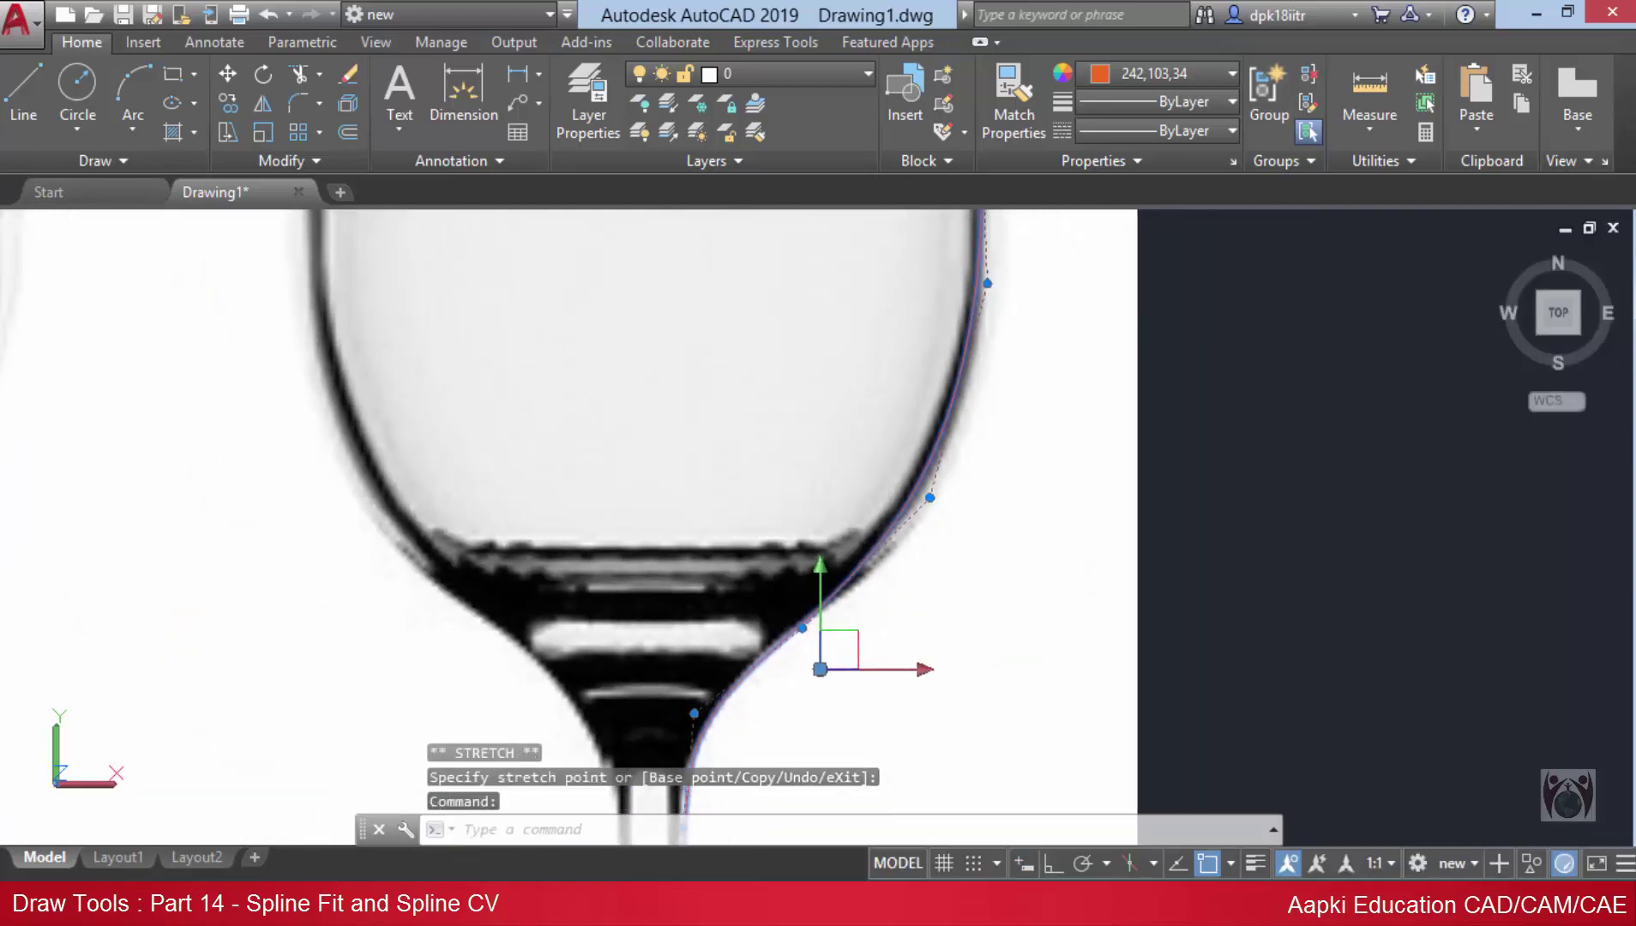
scroll(880, 506, "up", 3)
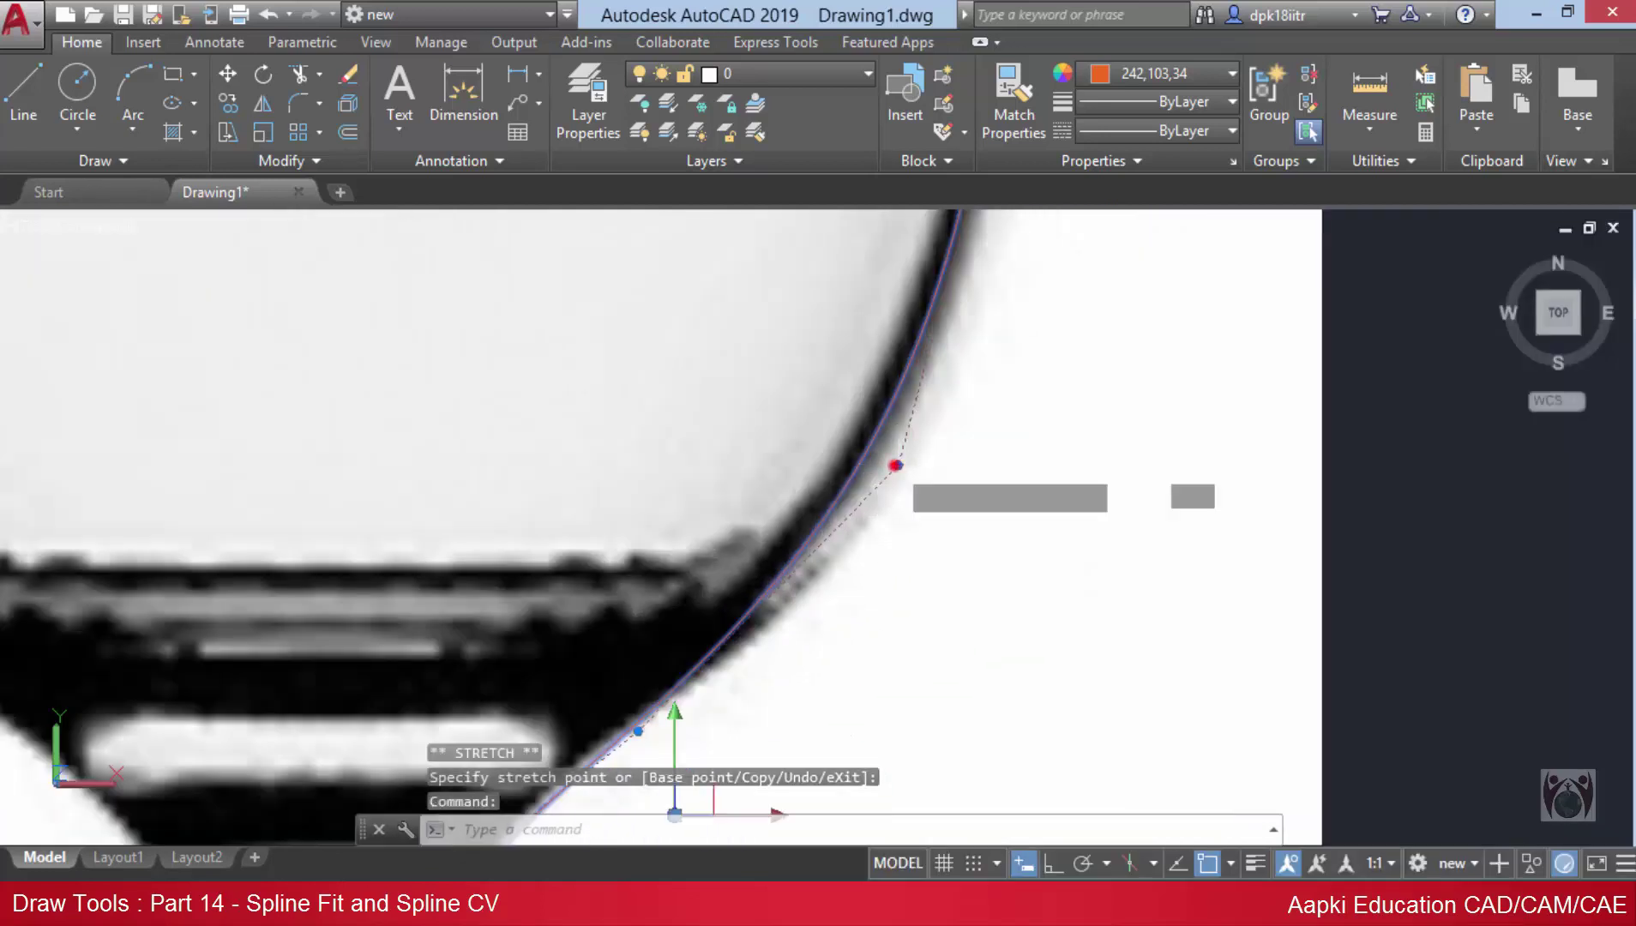
- Reposition control vertices near the stem base and foot, then deselect and recentre both glasses
left_click(894, 466)
scroll(920, 486, "down", 2)
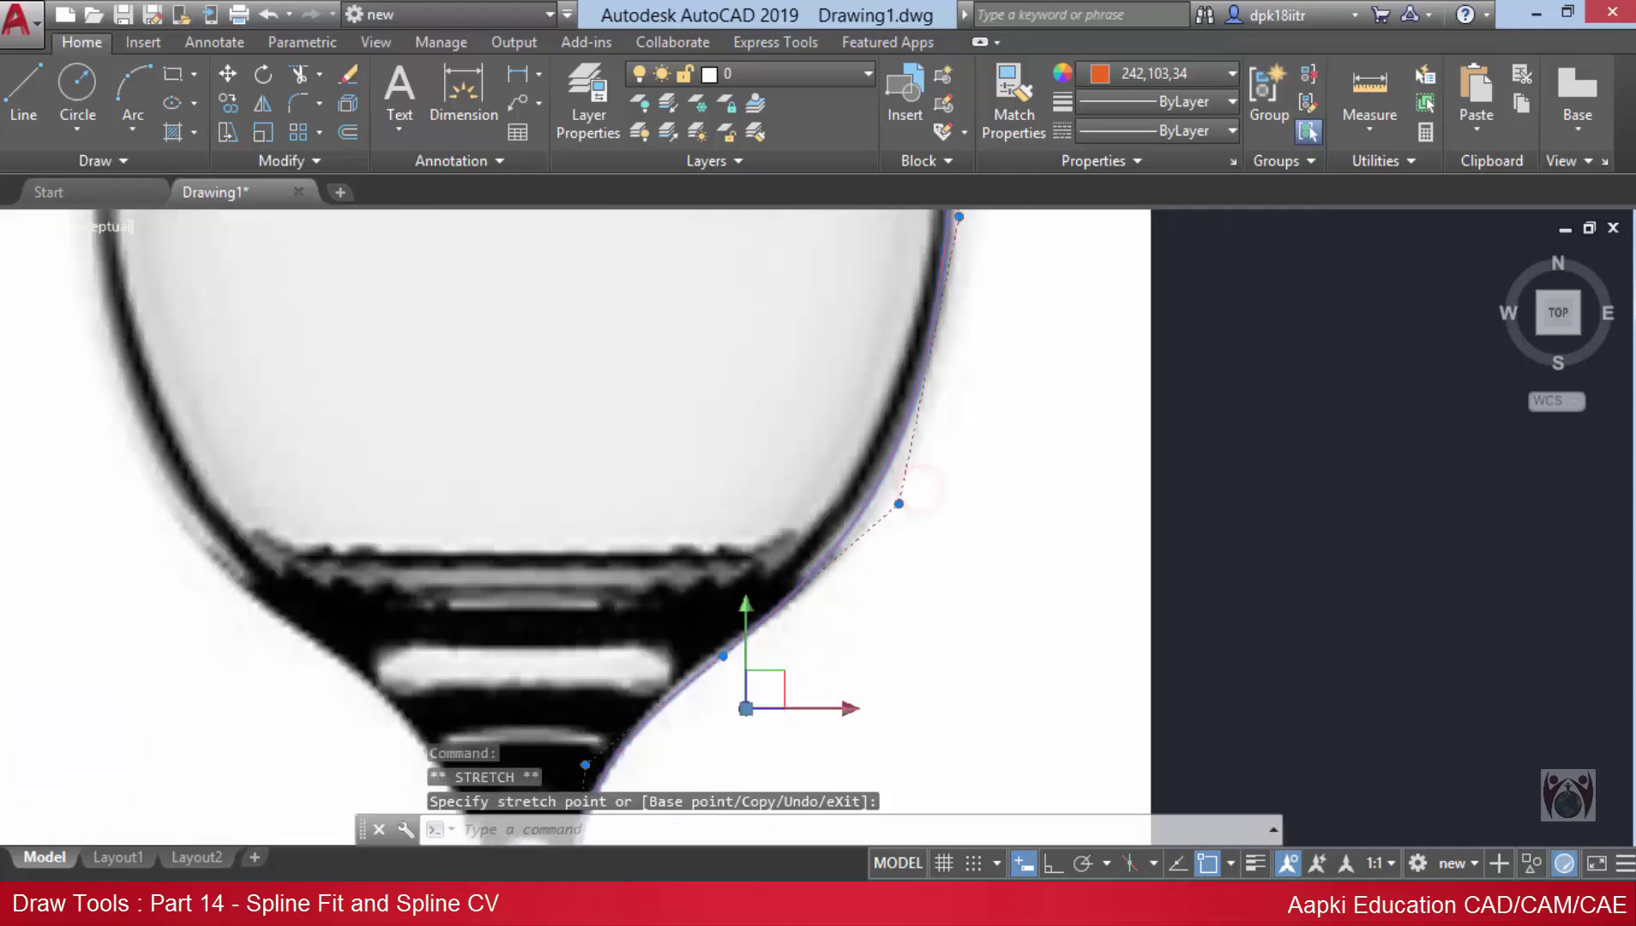
scroll(921, 489, "down", 3)
middle_click_drag(840, 613, 845, 506)
scroll(942, 673, "up", 3)
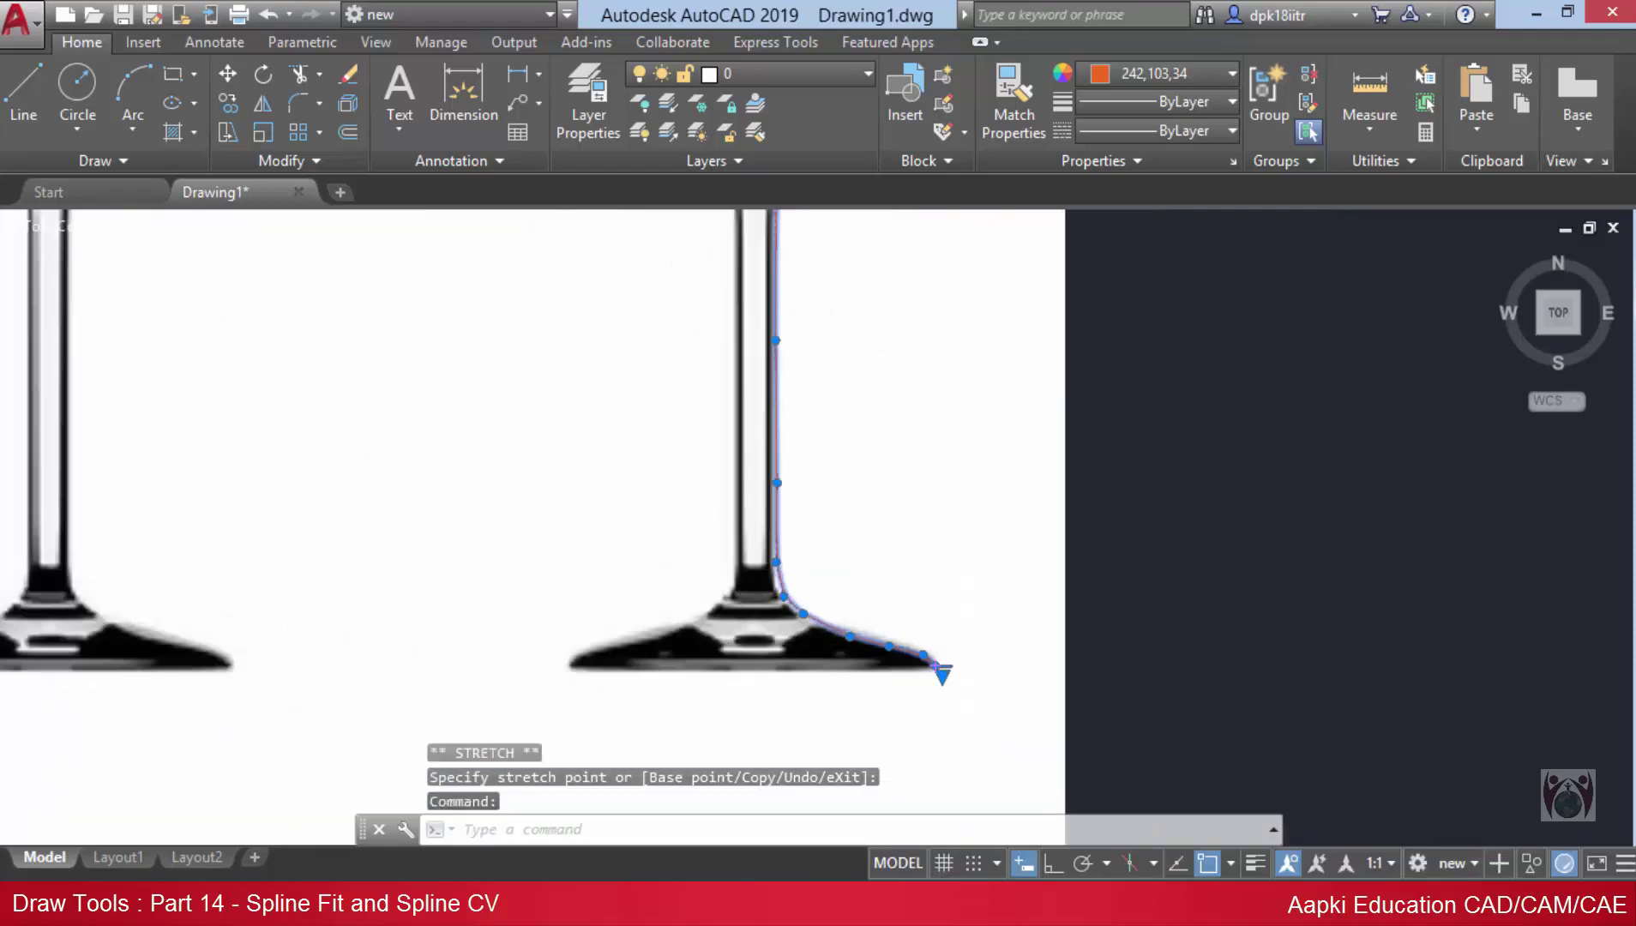
scroll(942, 673, "up", 2)
scroll(1081, 756, "up", 2)
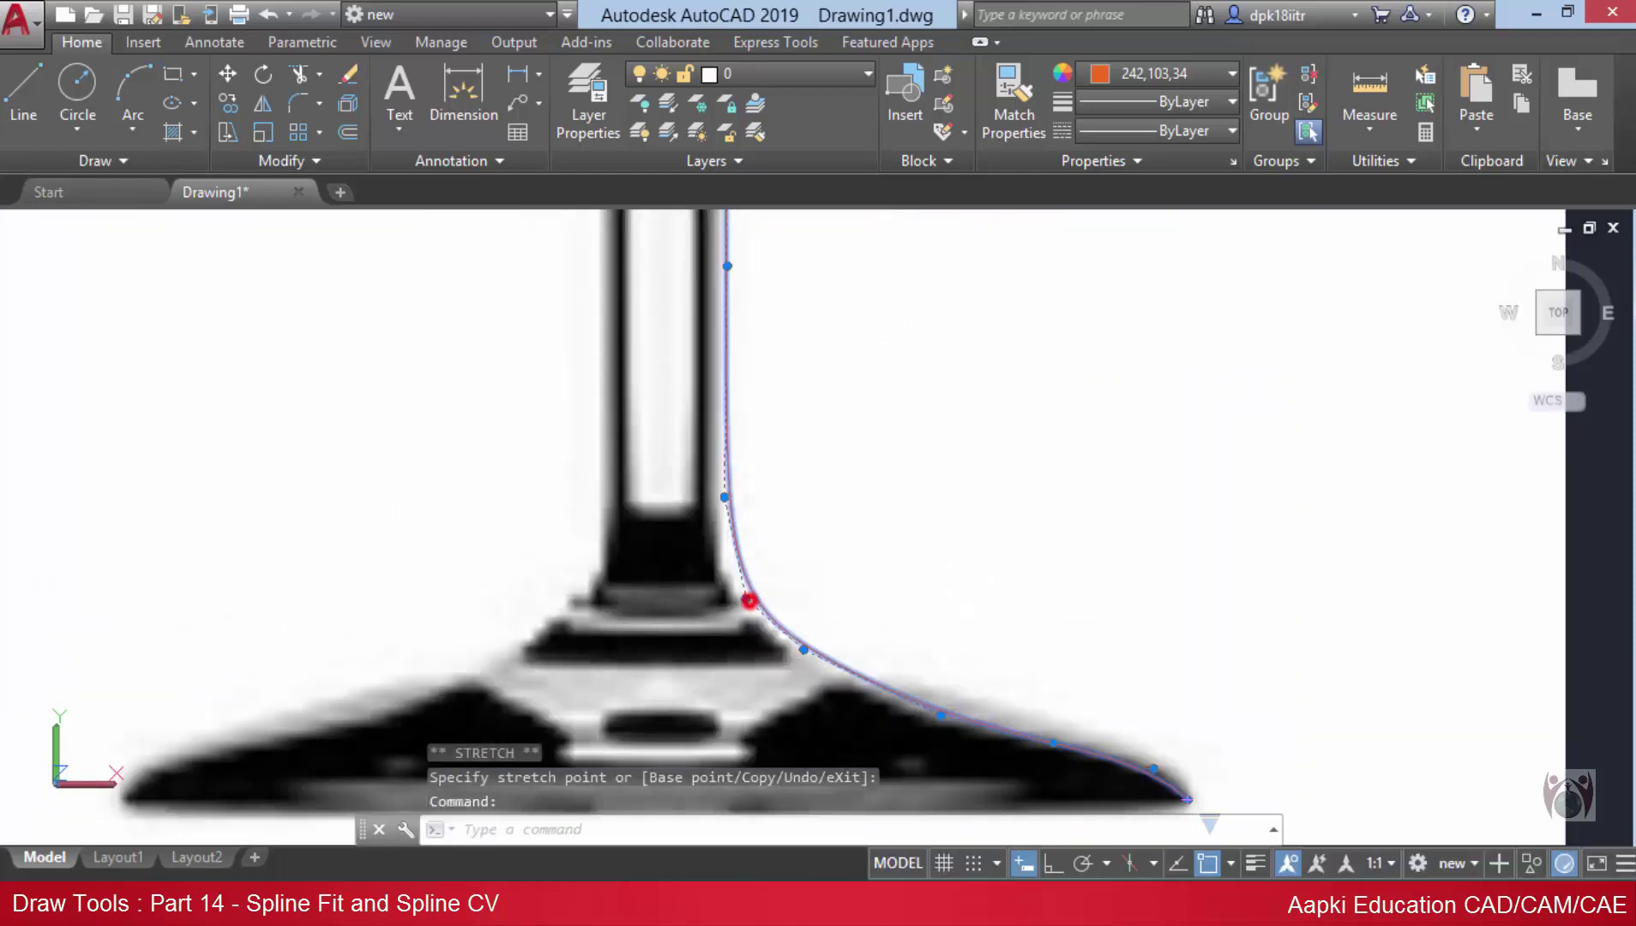
left_click(750, 600)
scroll(879, 553, "down", 4)
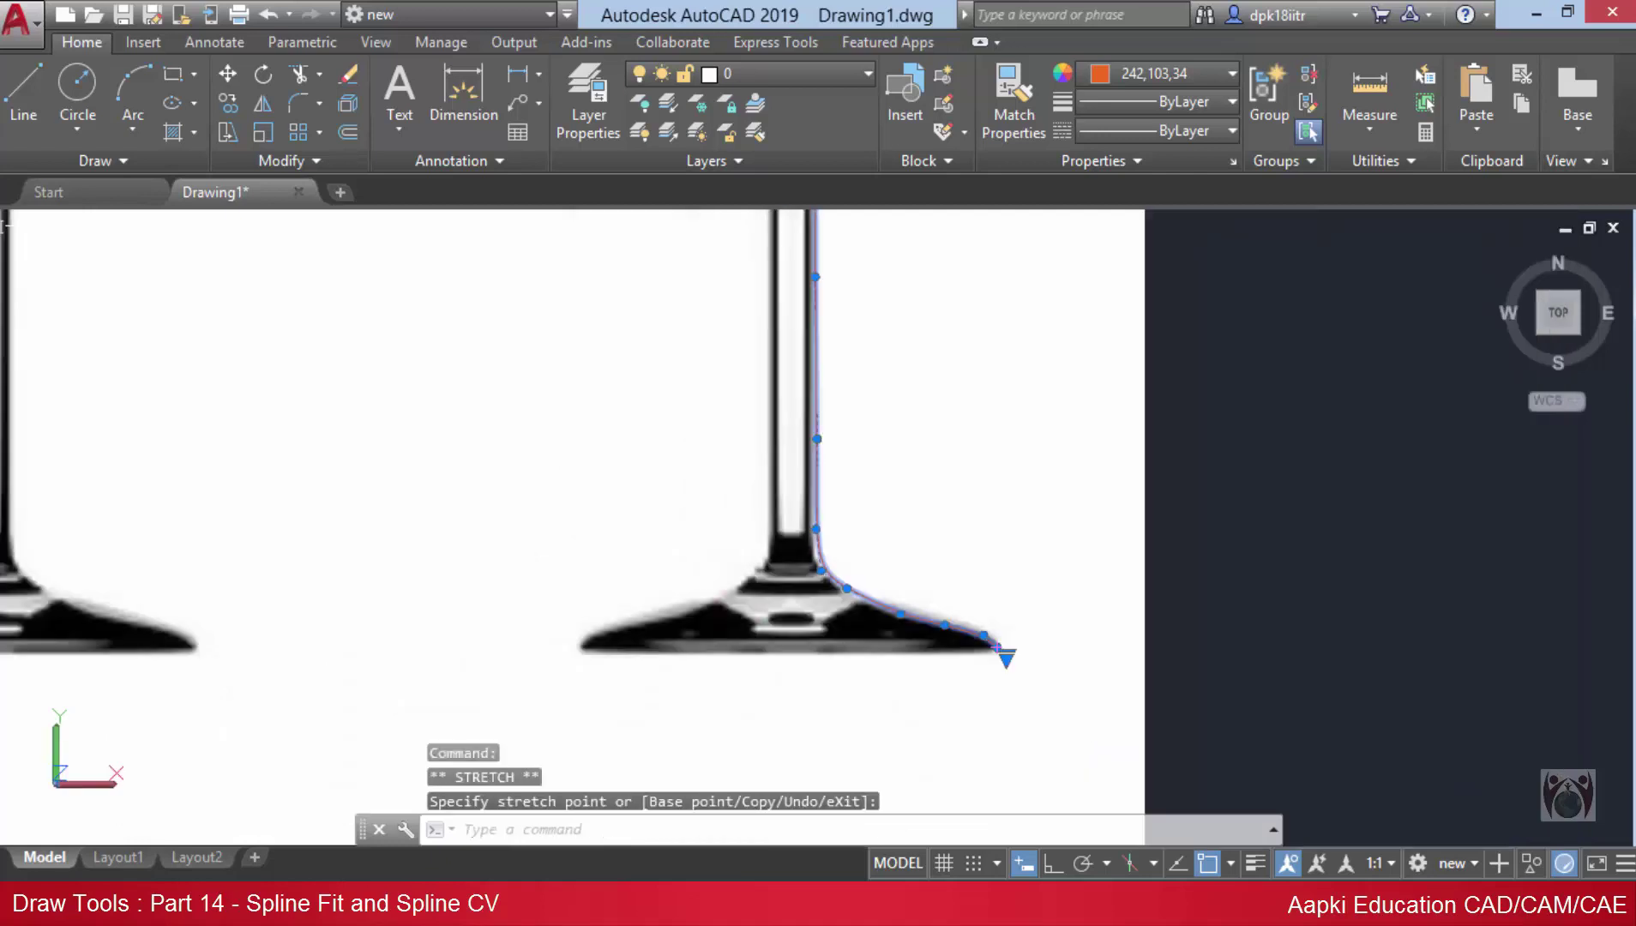
middle_click_drag(1005, 657, 938, 686)
scroll(922, 431, "down", 3)
key("Escape")
middle_click_drag(1044, 475, 1044, 772)
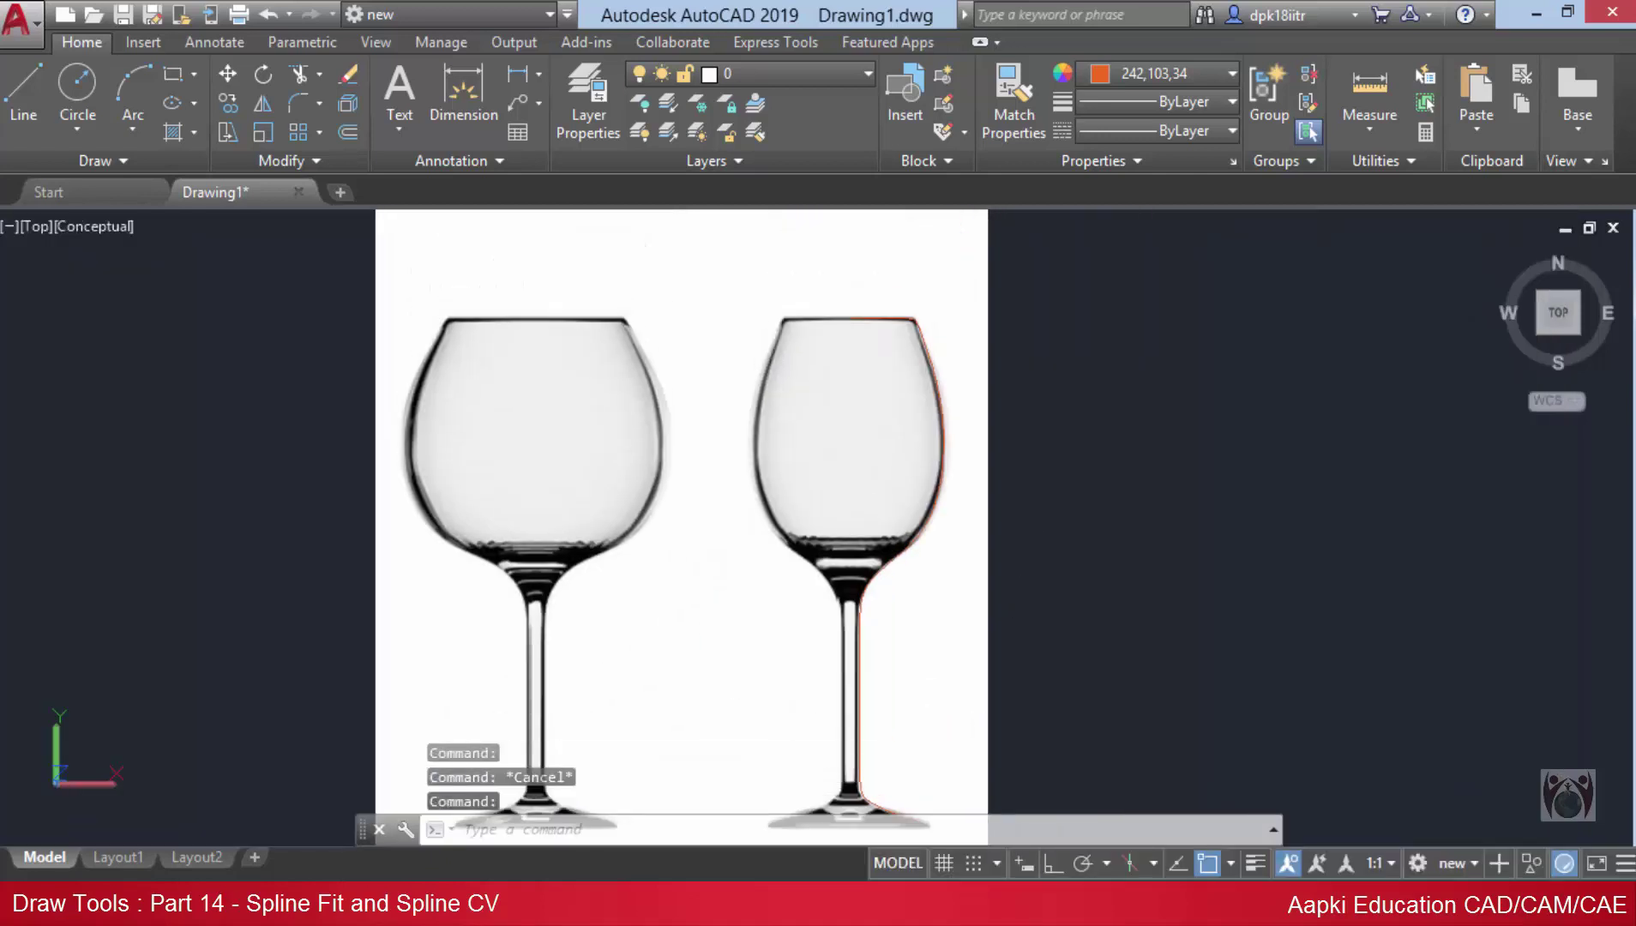
- Draw lines from the rim centre down to the foot's bottom and across to the foot outline's end
left_click(24, 94)
scroll(836, 317, "up", 2)
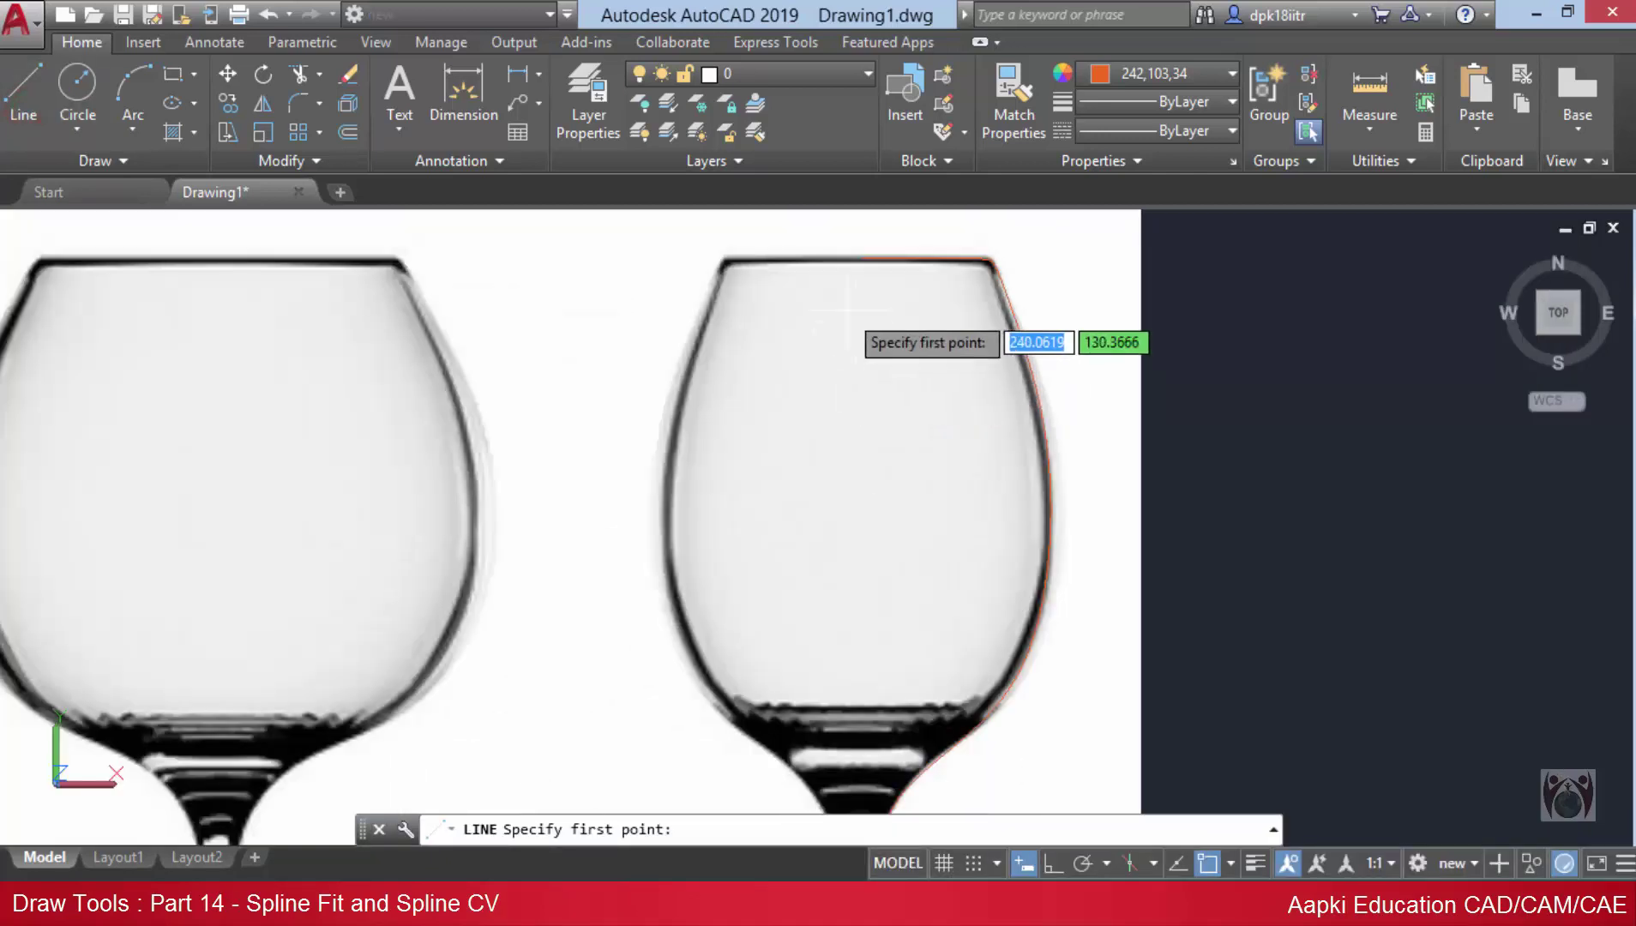
left_click(863, 258)
middle_click_drag(866, 754, 866, 52)
middle_click_drag(888, 566, 888, 274)
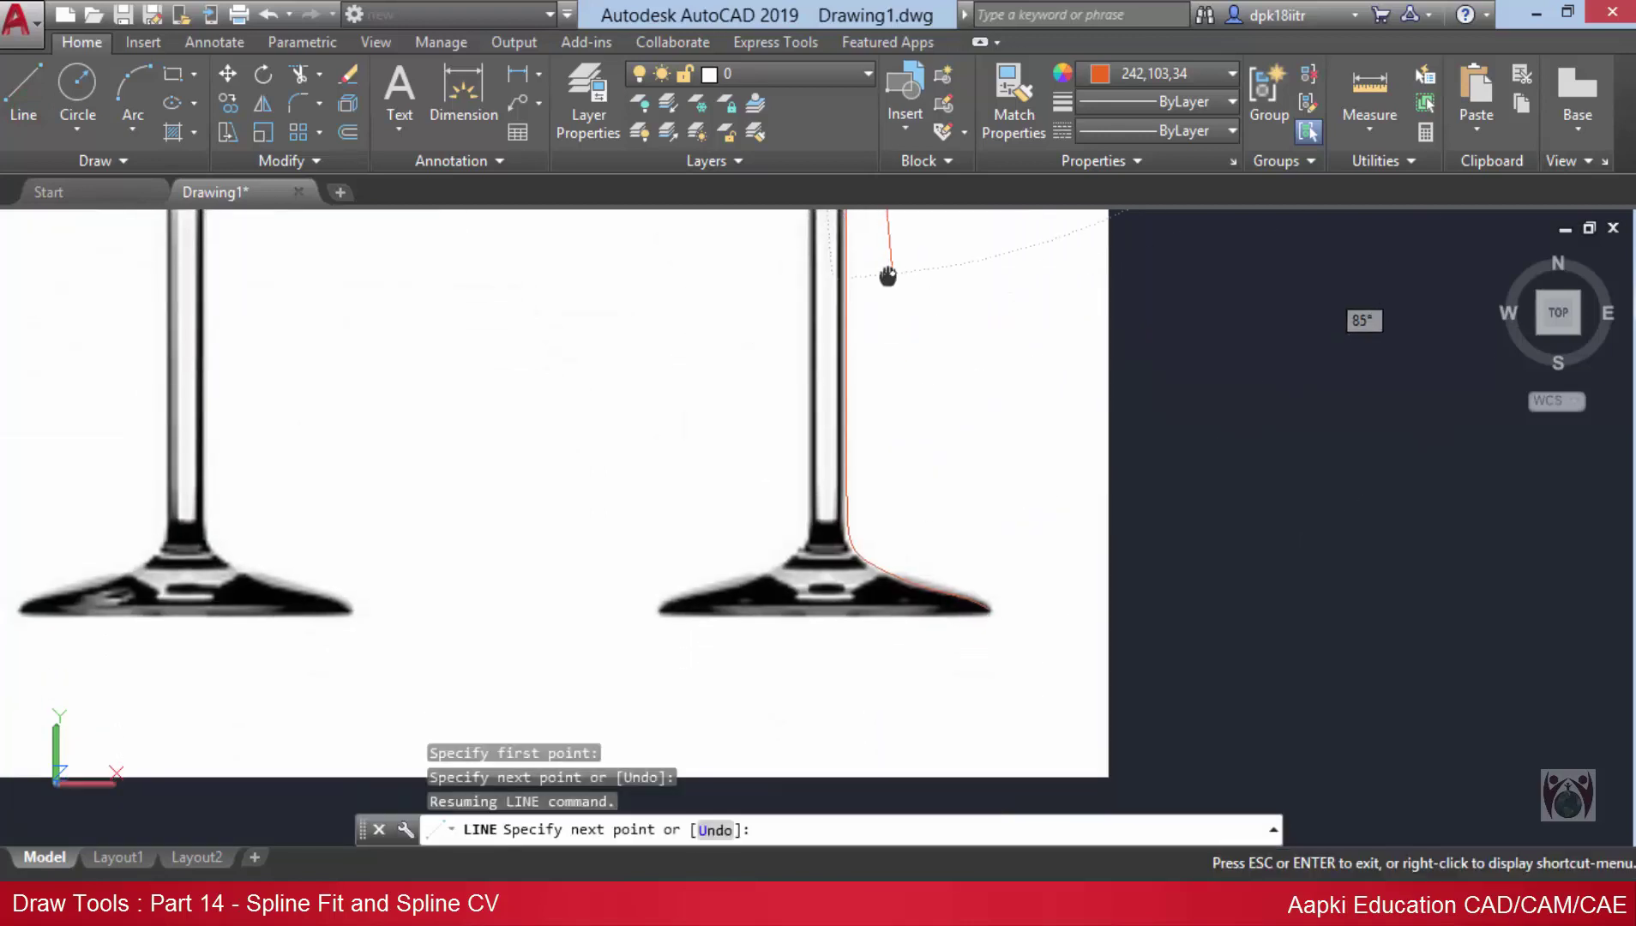
scroll(825, 630, "up", 3)
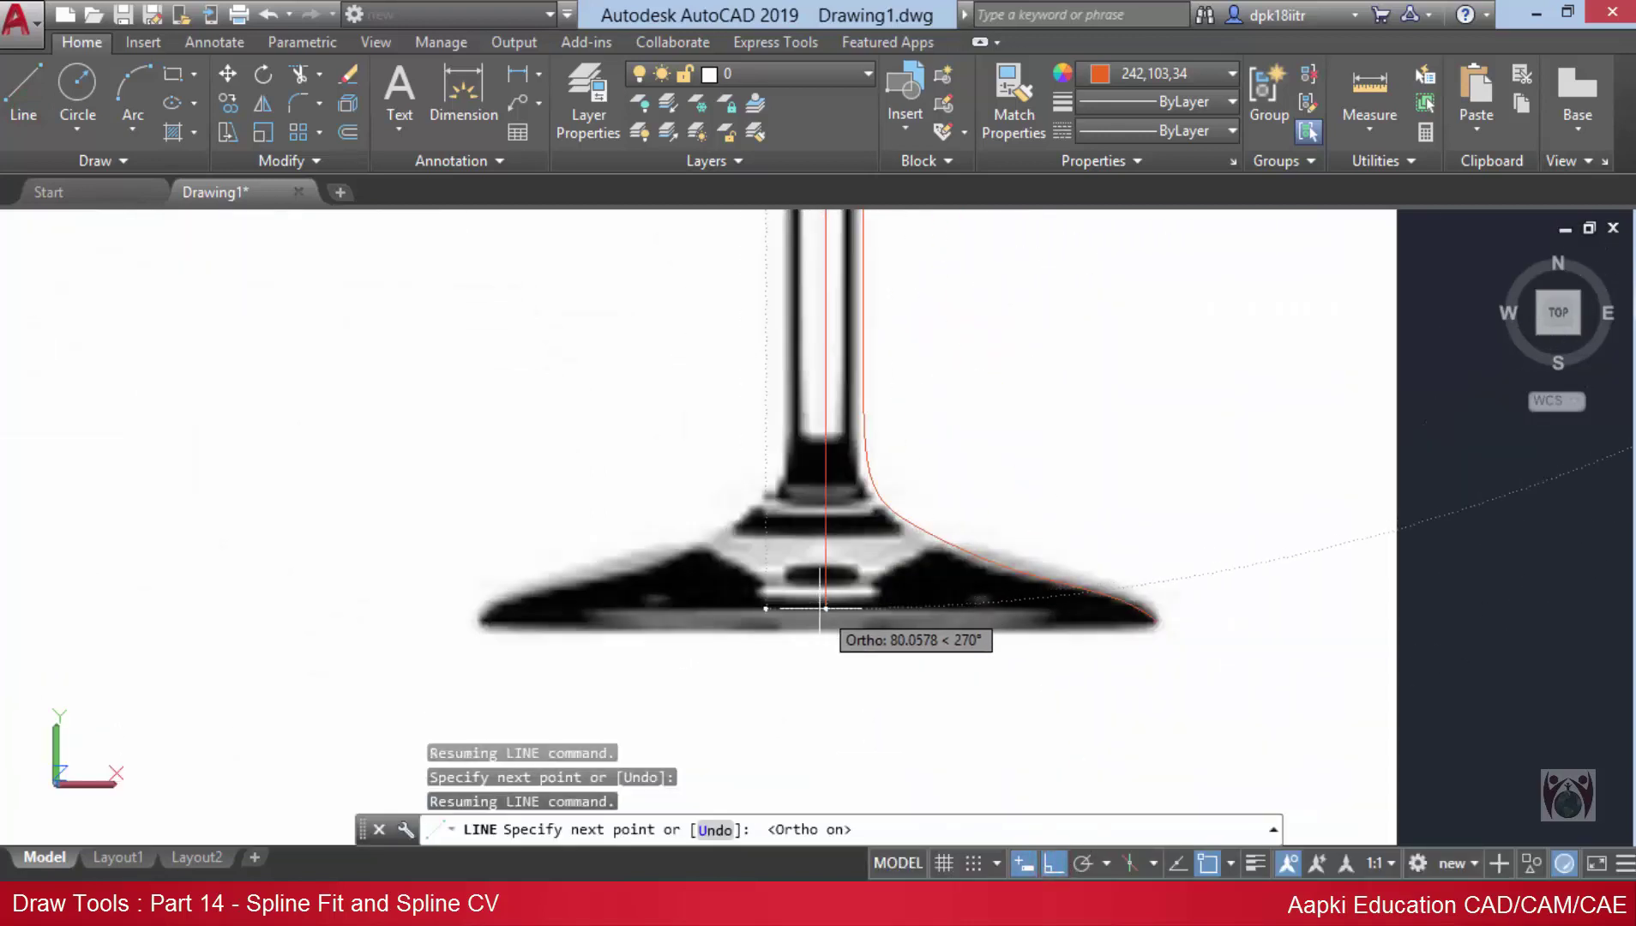
left_click(811, 631)
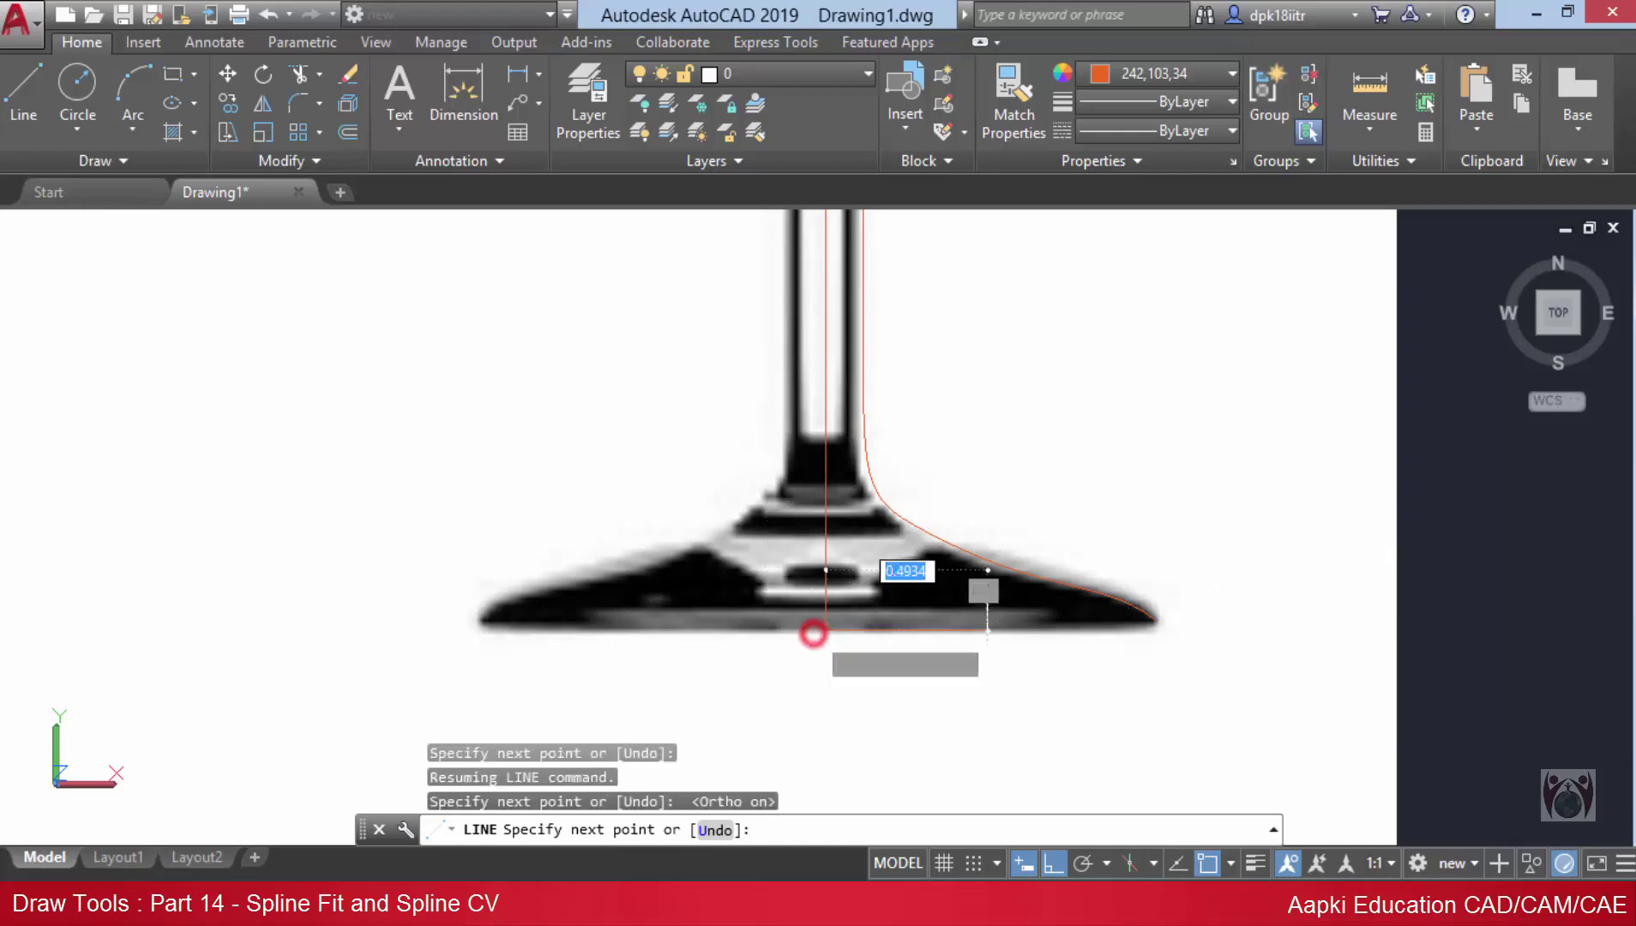
scroll(983, 628, "up", 3)
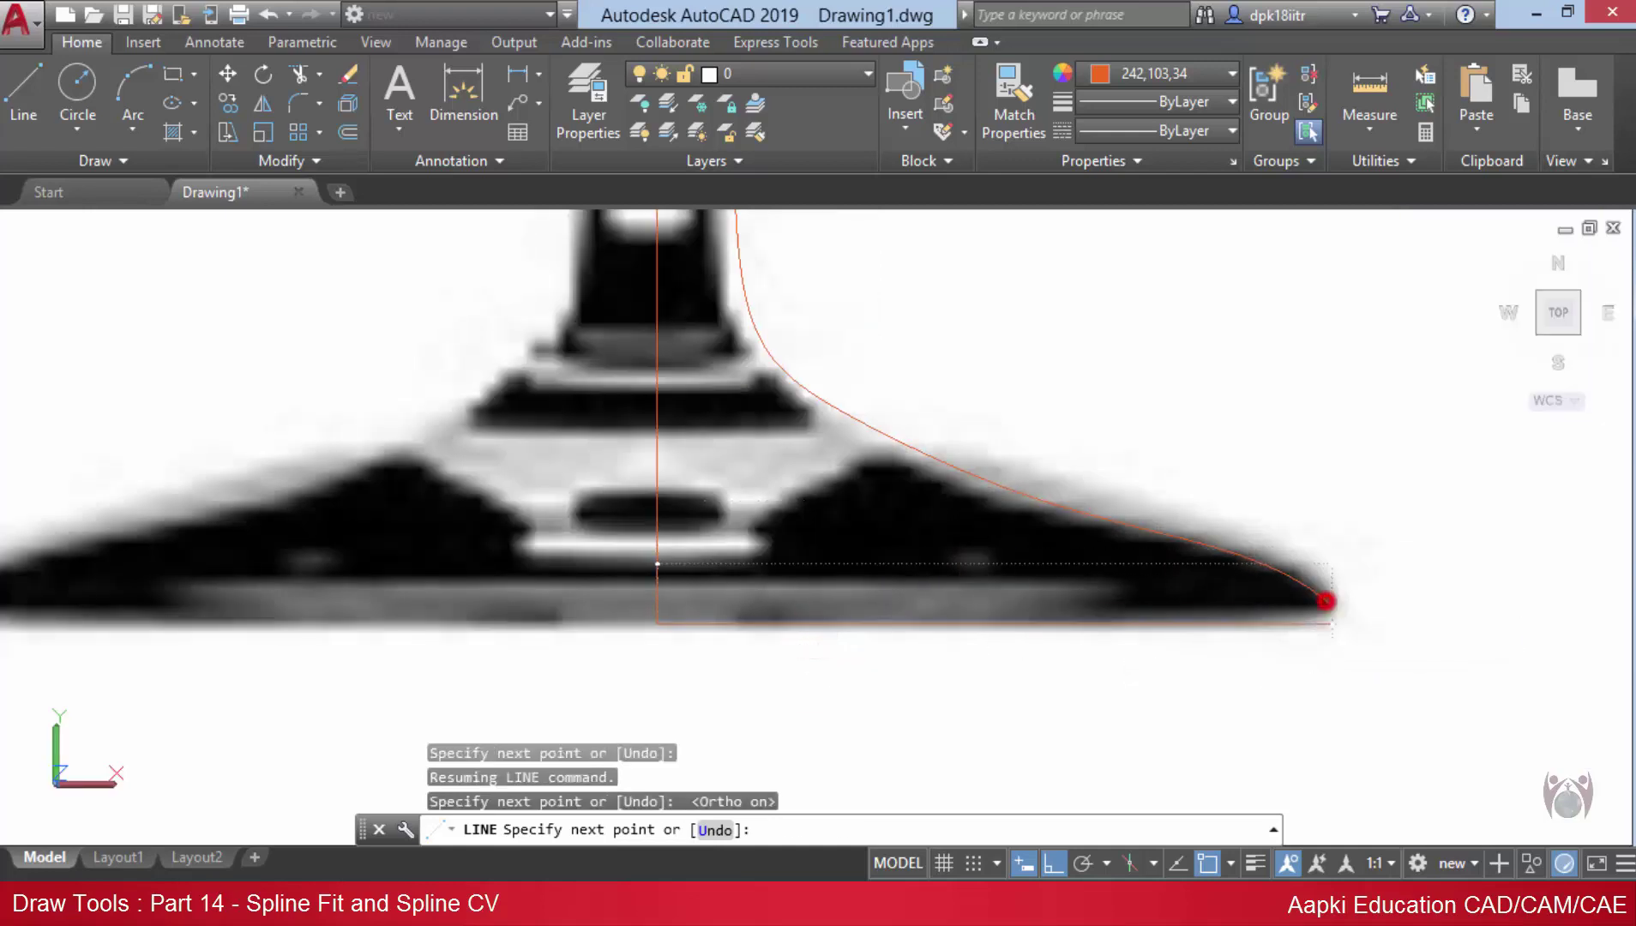
left_click(1326, 601)
right_click(1539, 517)
left_click(1485, 527)
- Recentre the glasses in the view and clear any leftover command
scroll(797, 685, "down", 10)
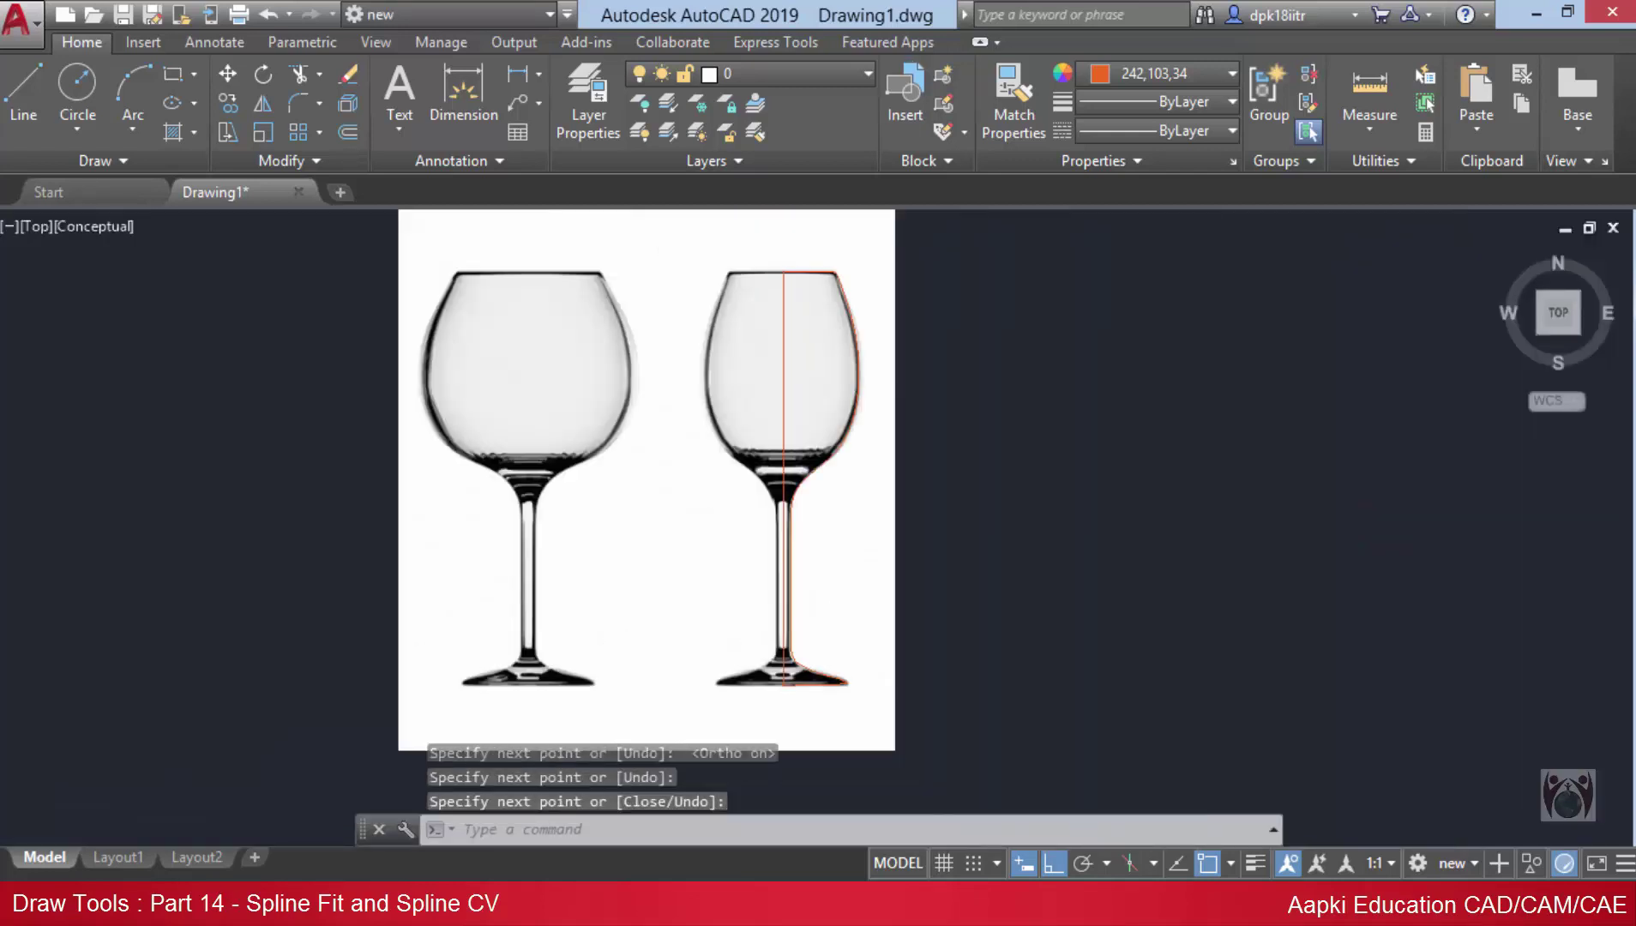
middle_click_drag(883, 639, 931, 655)
key("Escape")
middle_click_drag(942, 565, 1026, 612)
key("Escape")
key("Escape")
type("REG")
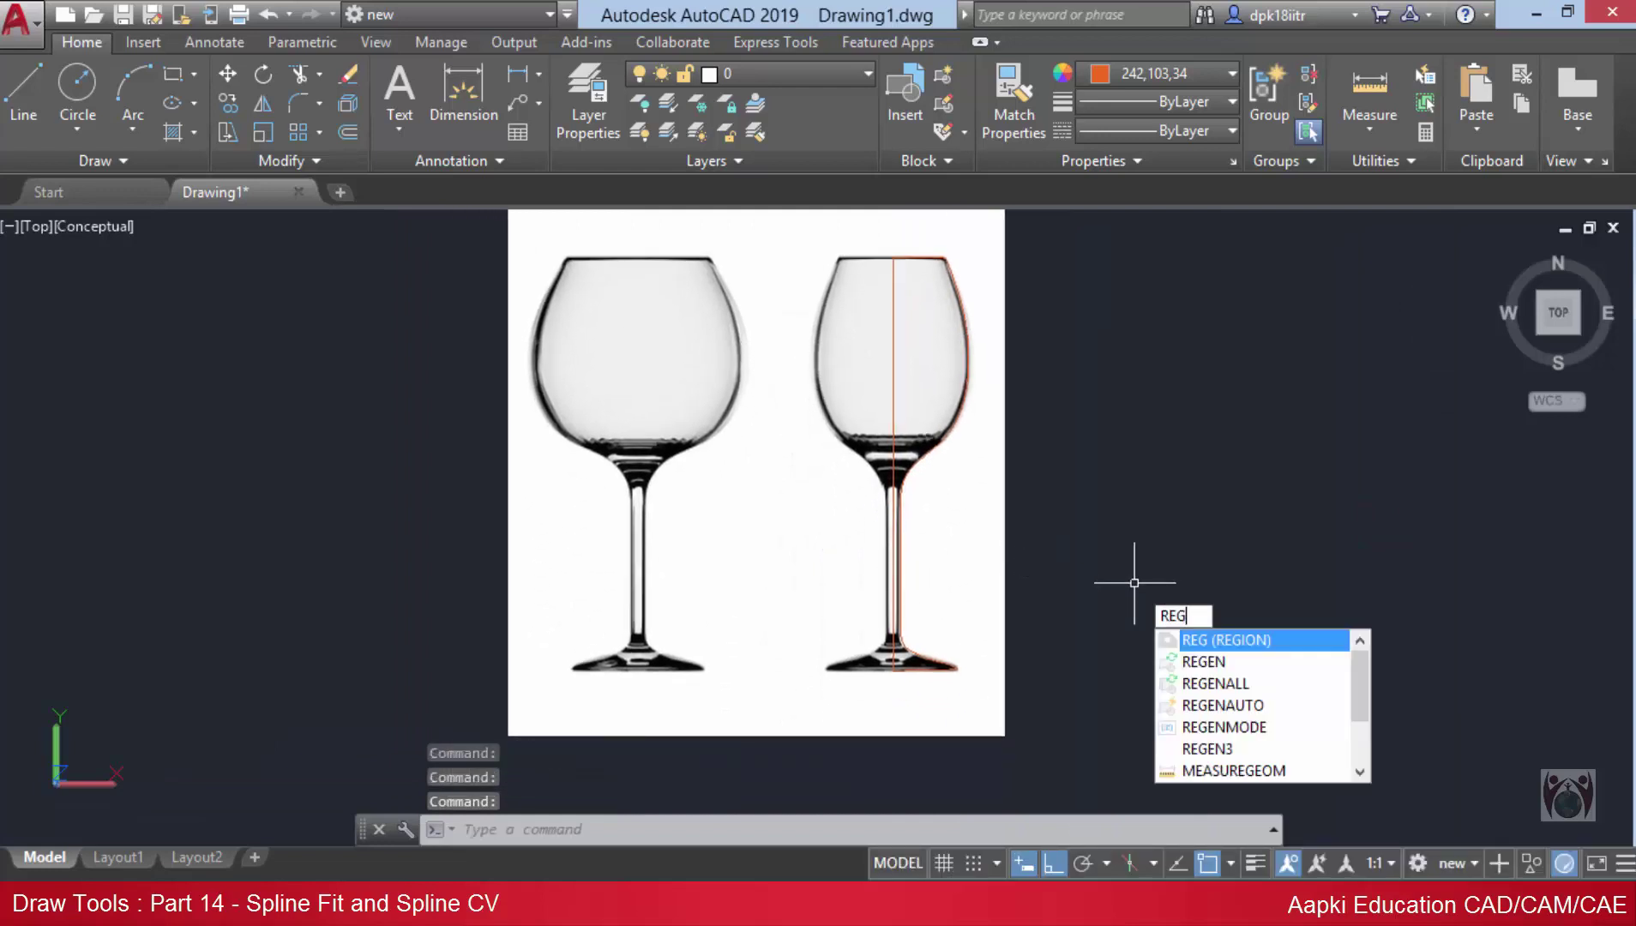
- Convert the right glass's spline and closing lines into one region
key("Return")
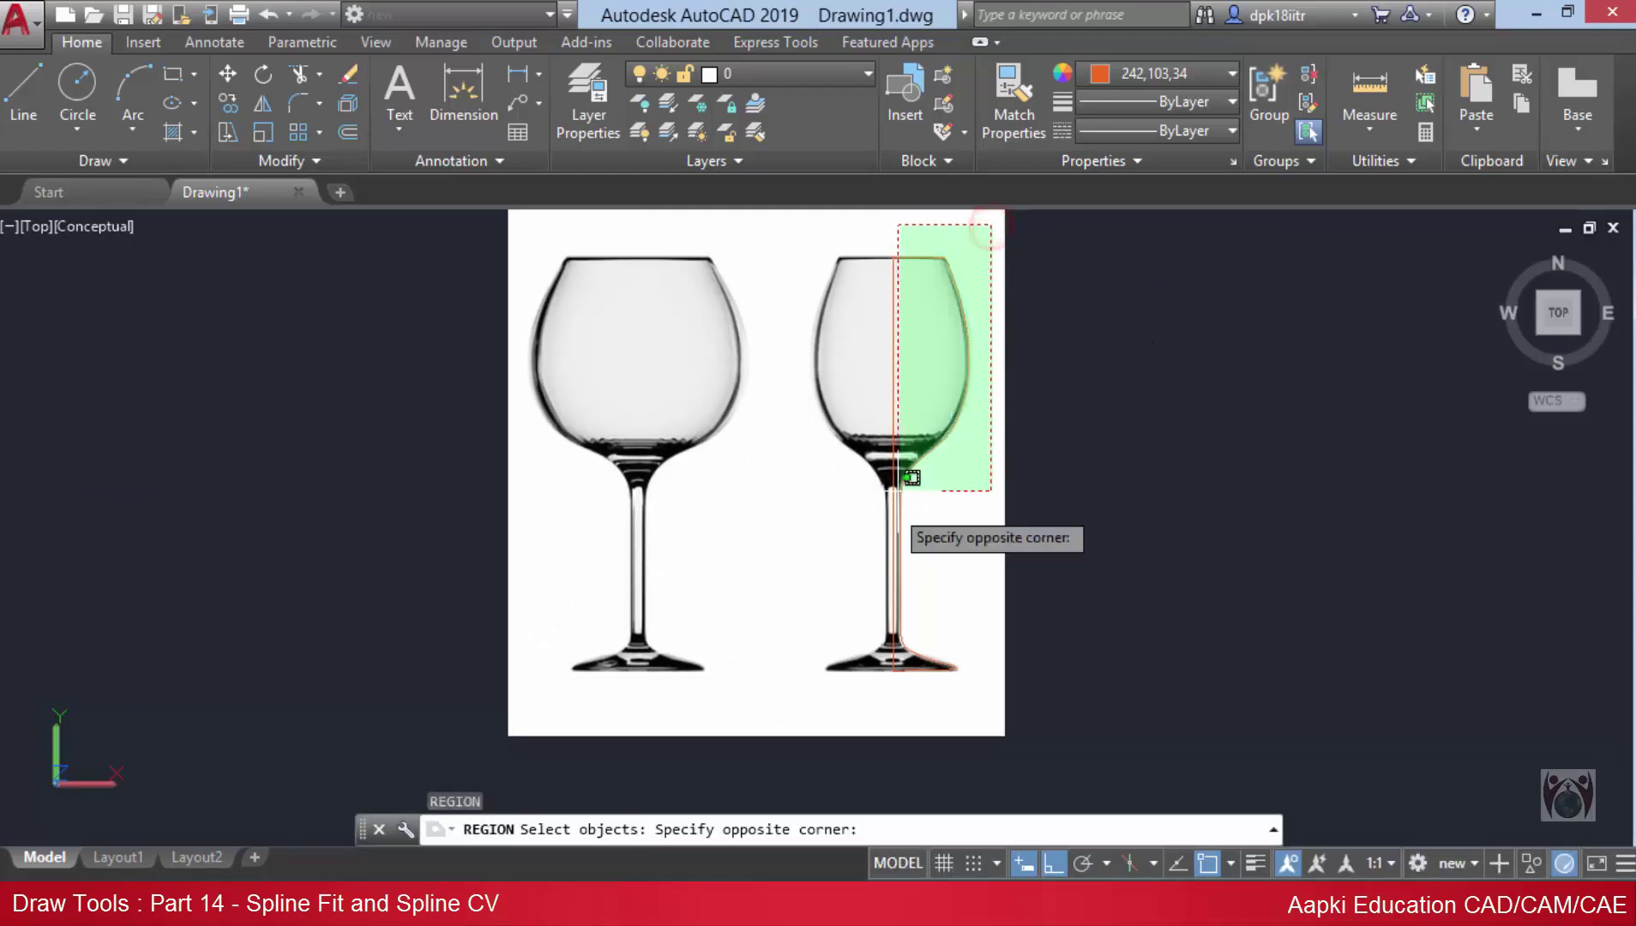
left_click(787, 711)
key("Return")
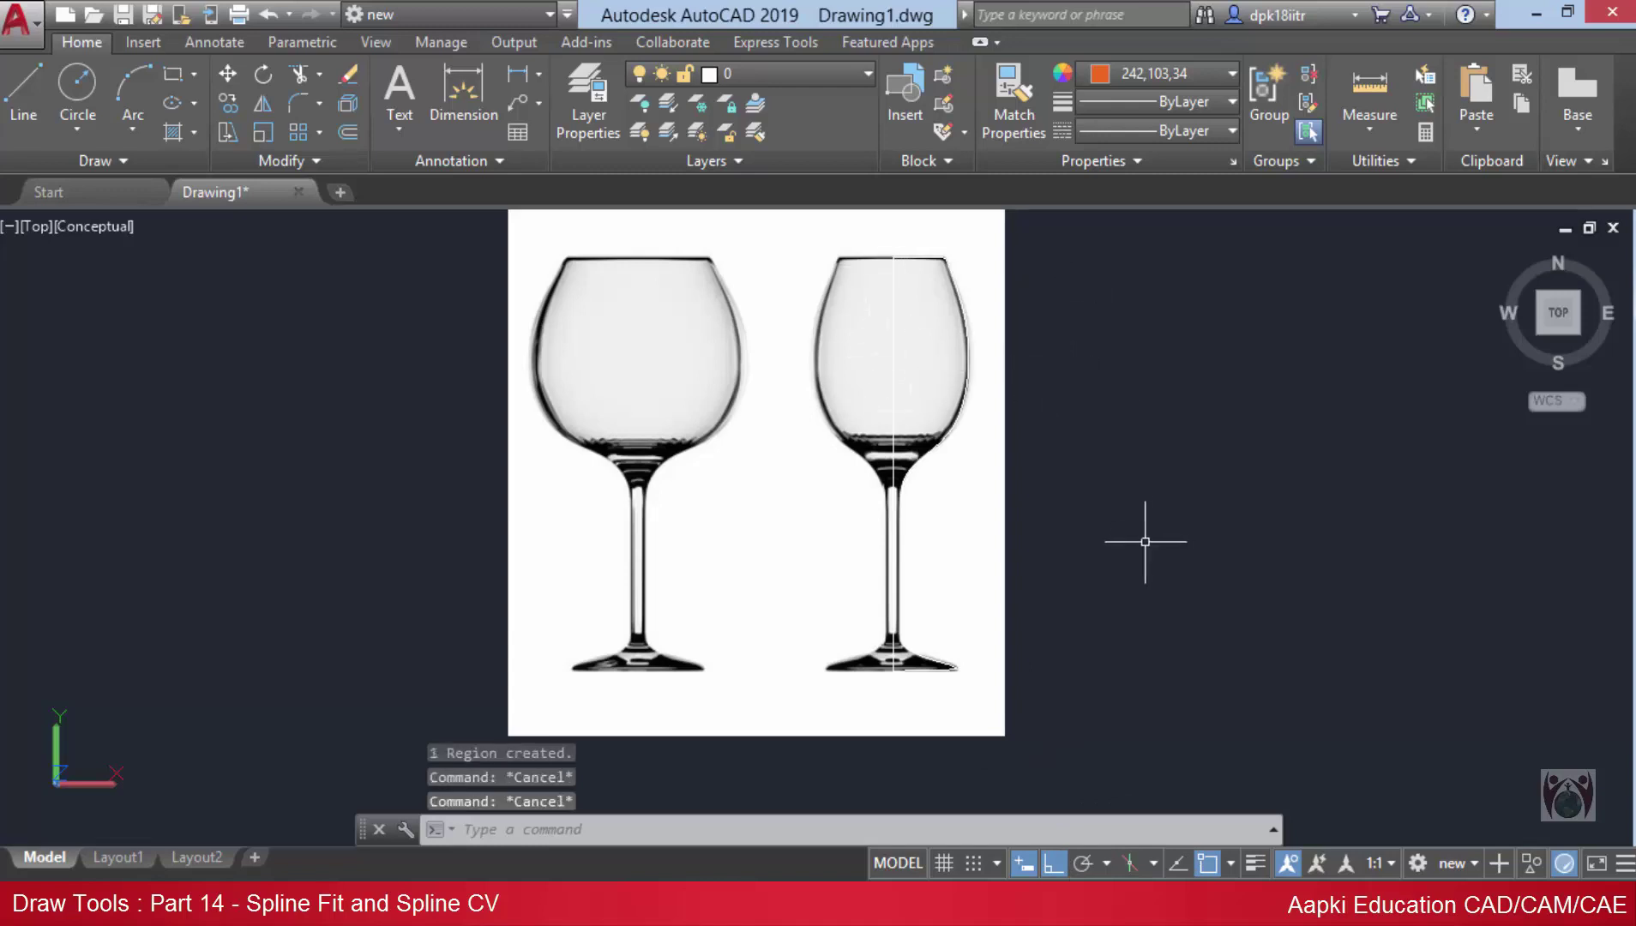
type("rev")
key("Return")
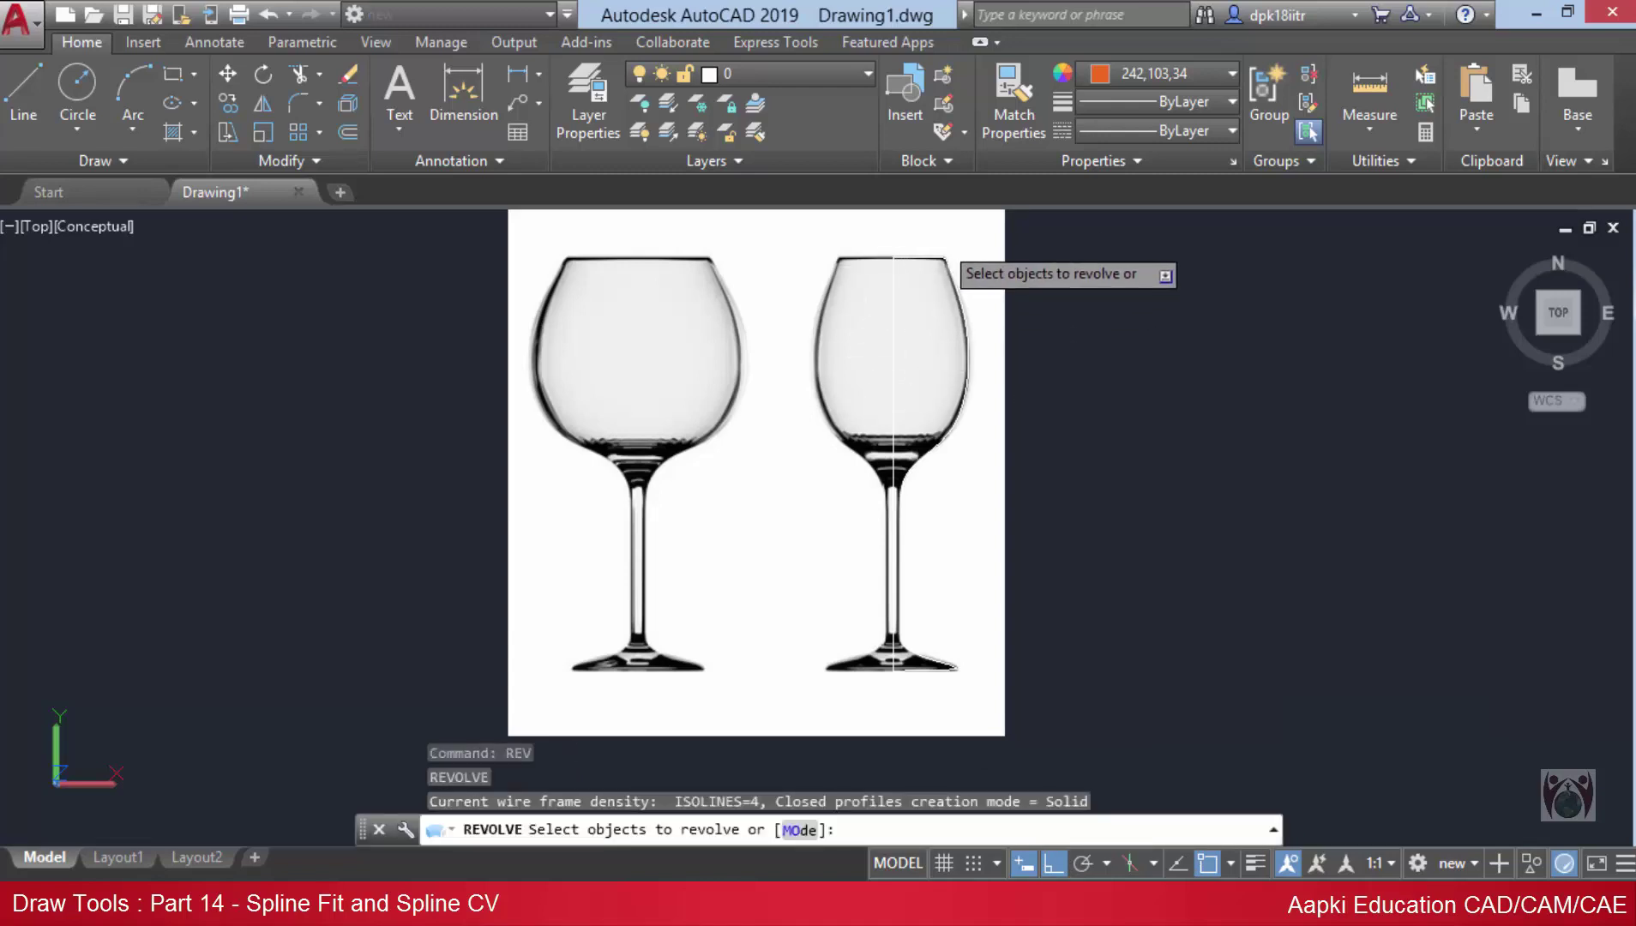
- Revolve the region 270 degrees about the axis from the rim's top centre to the base centre
left_click(957, 288)
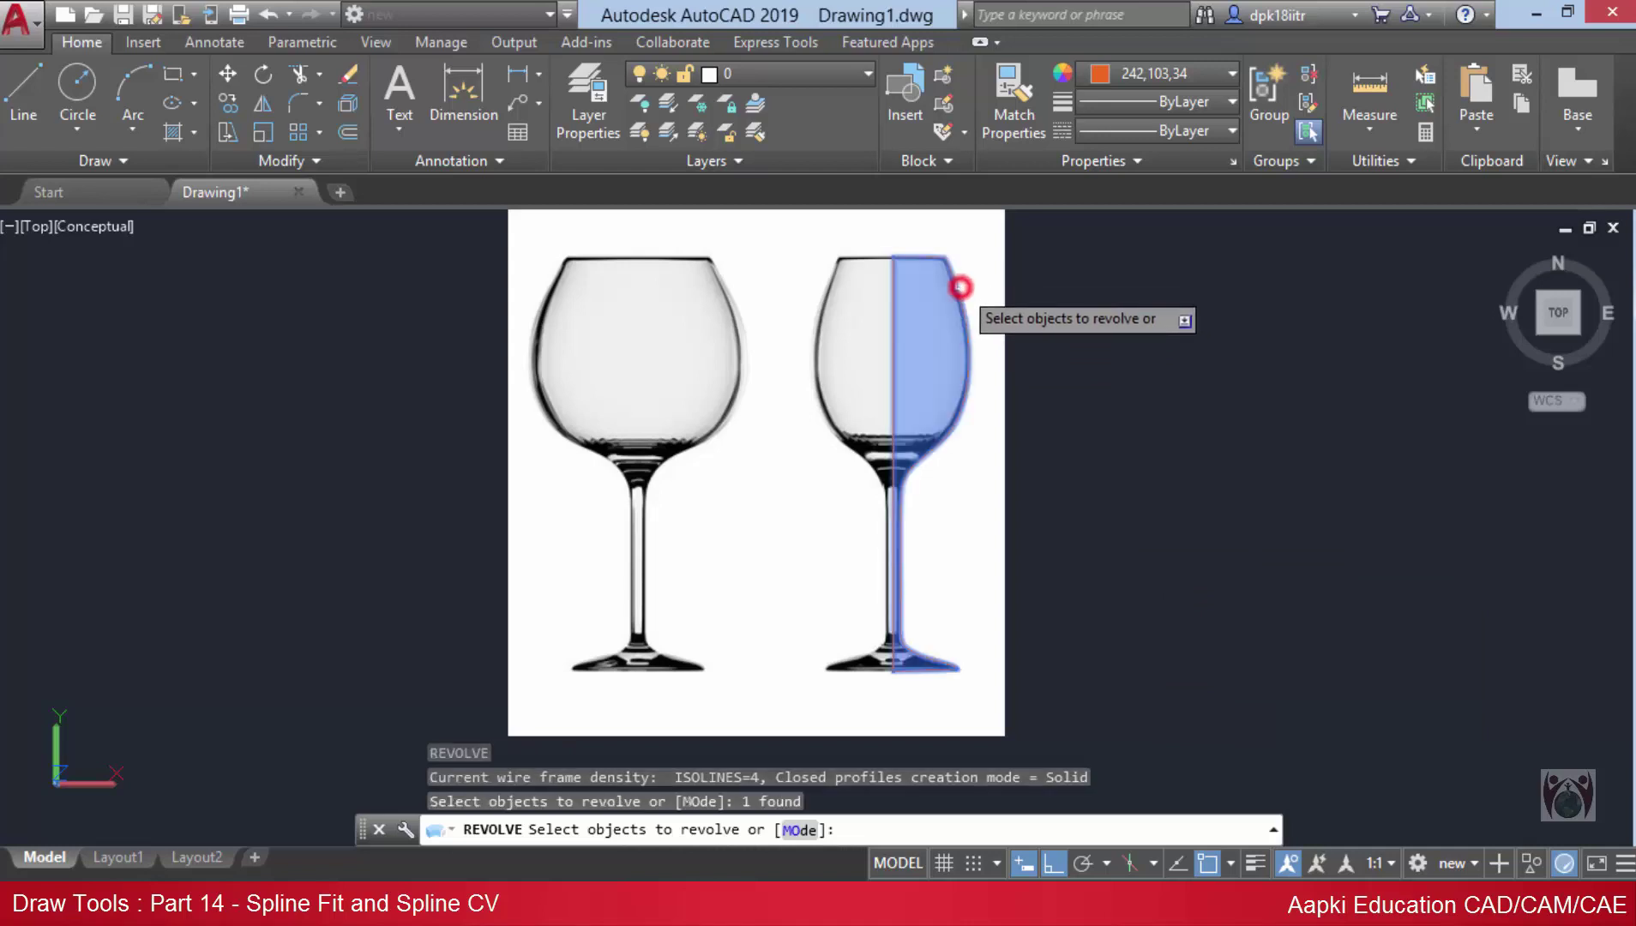
key("Return")
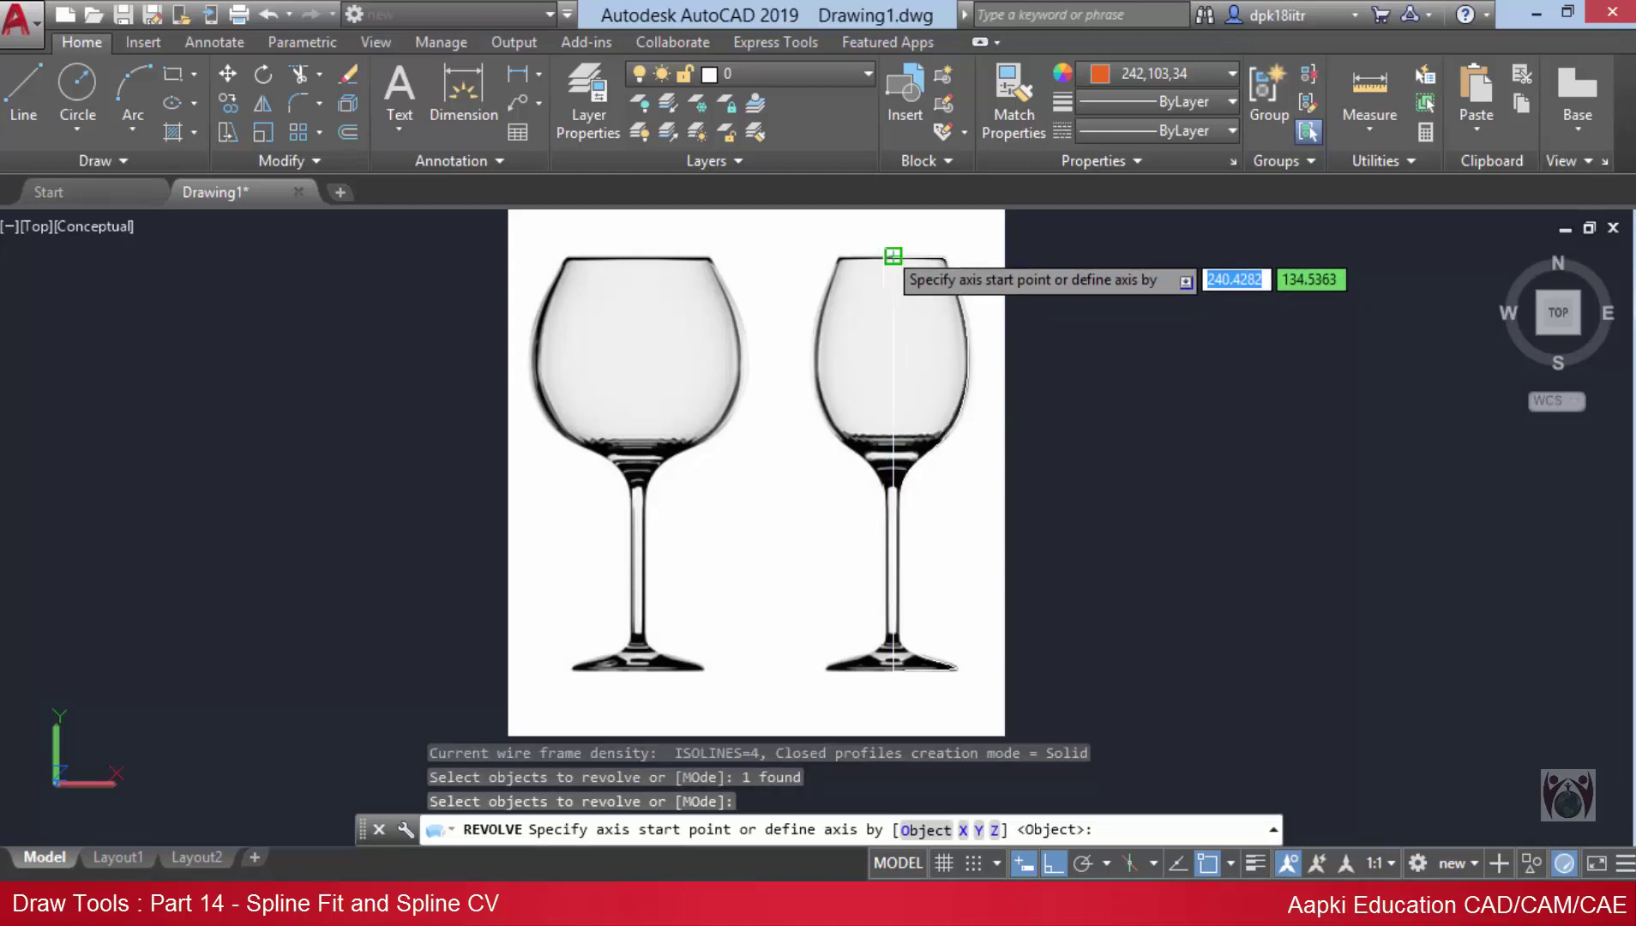
left_click(893, 255)
left_click(894, 707)
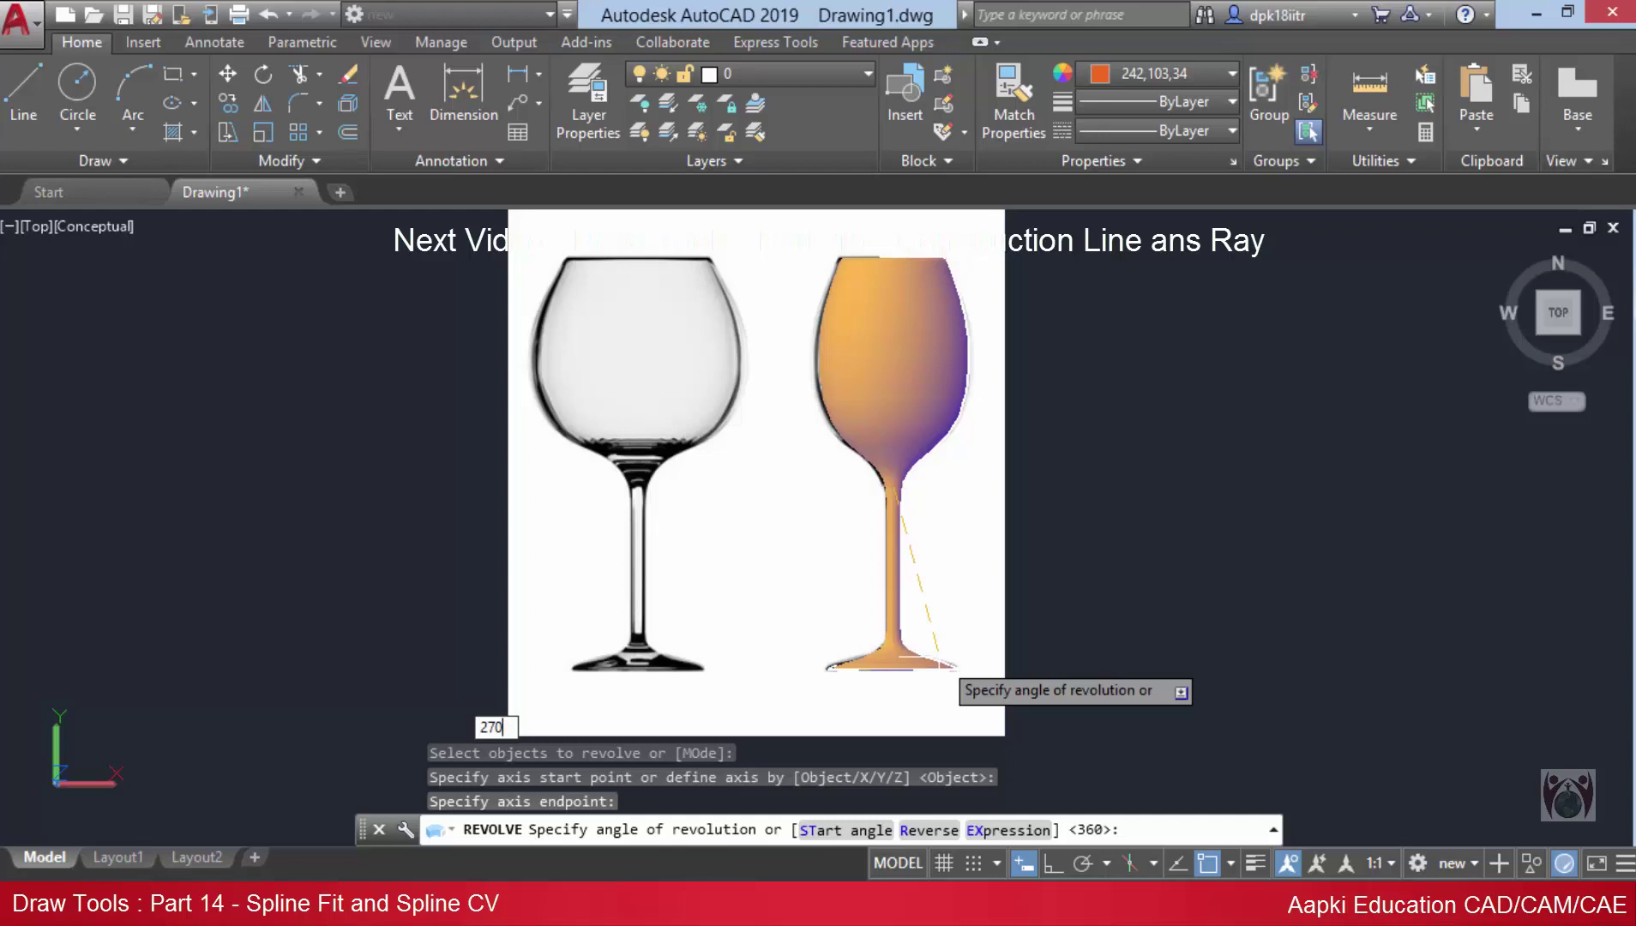
type("270")
key("Return")
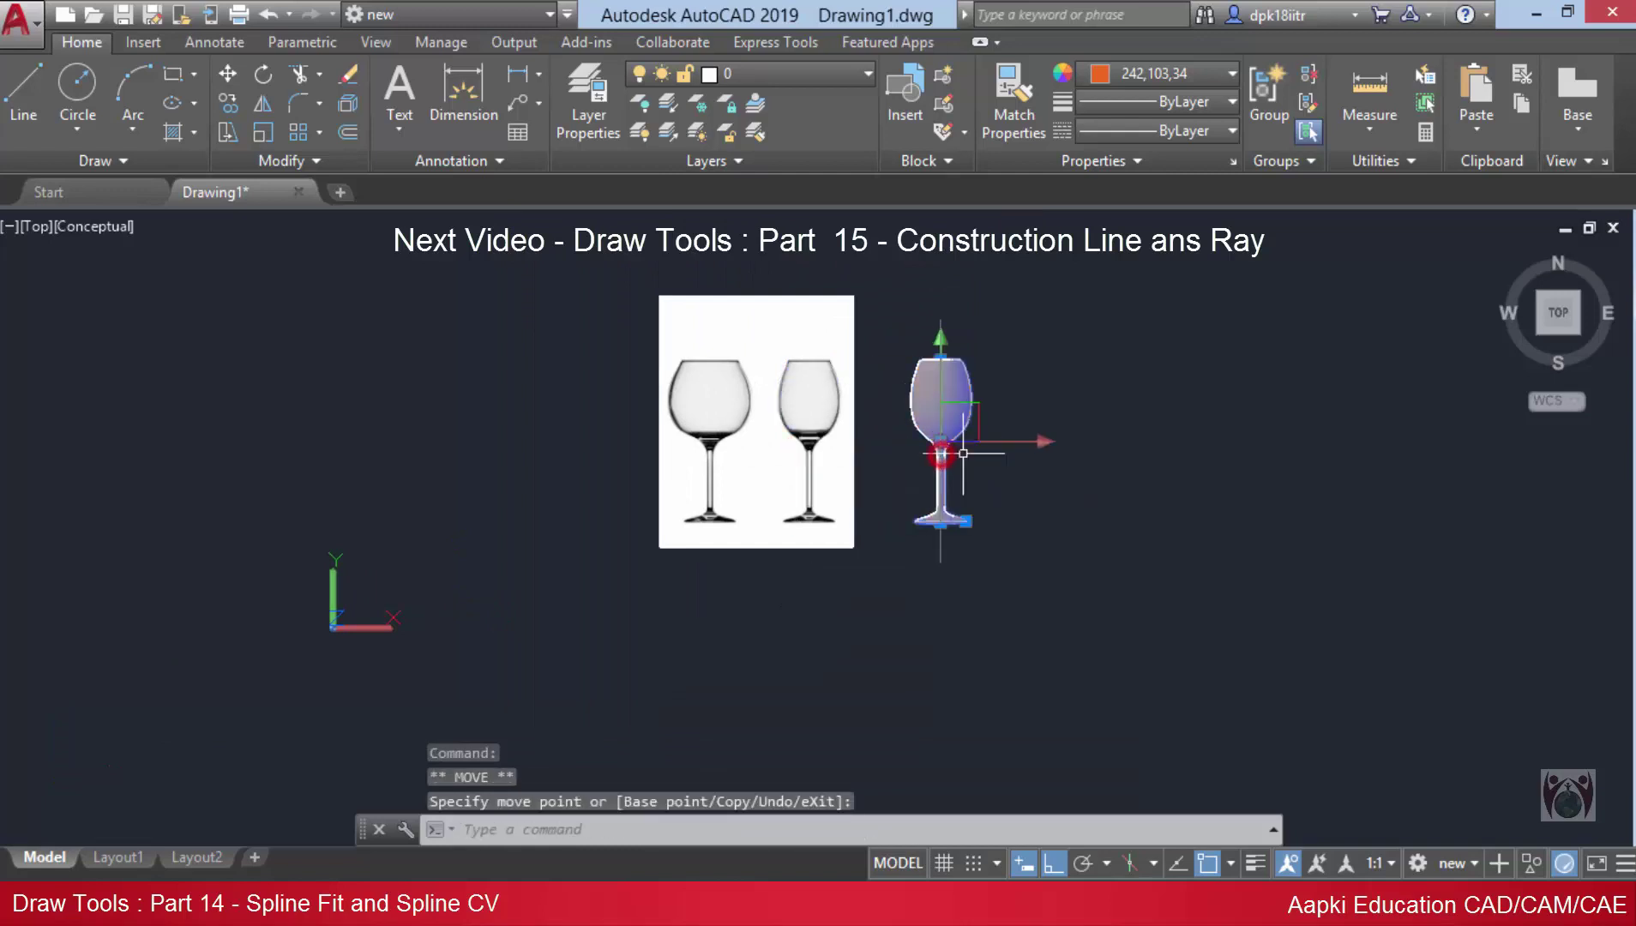
- Orbit and zoom around the revolved wine-glass solid to inspect it in 3D
middle_click_drag(1002, 394, 654, 211, "shift")
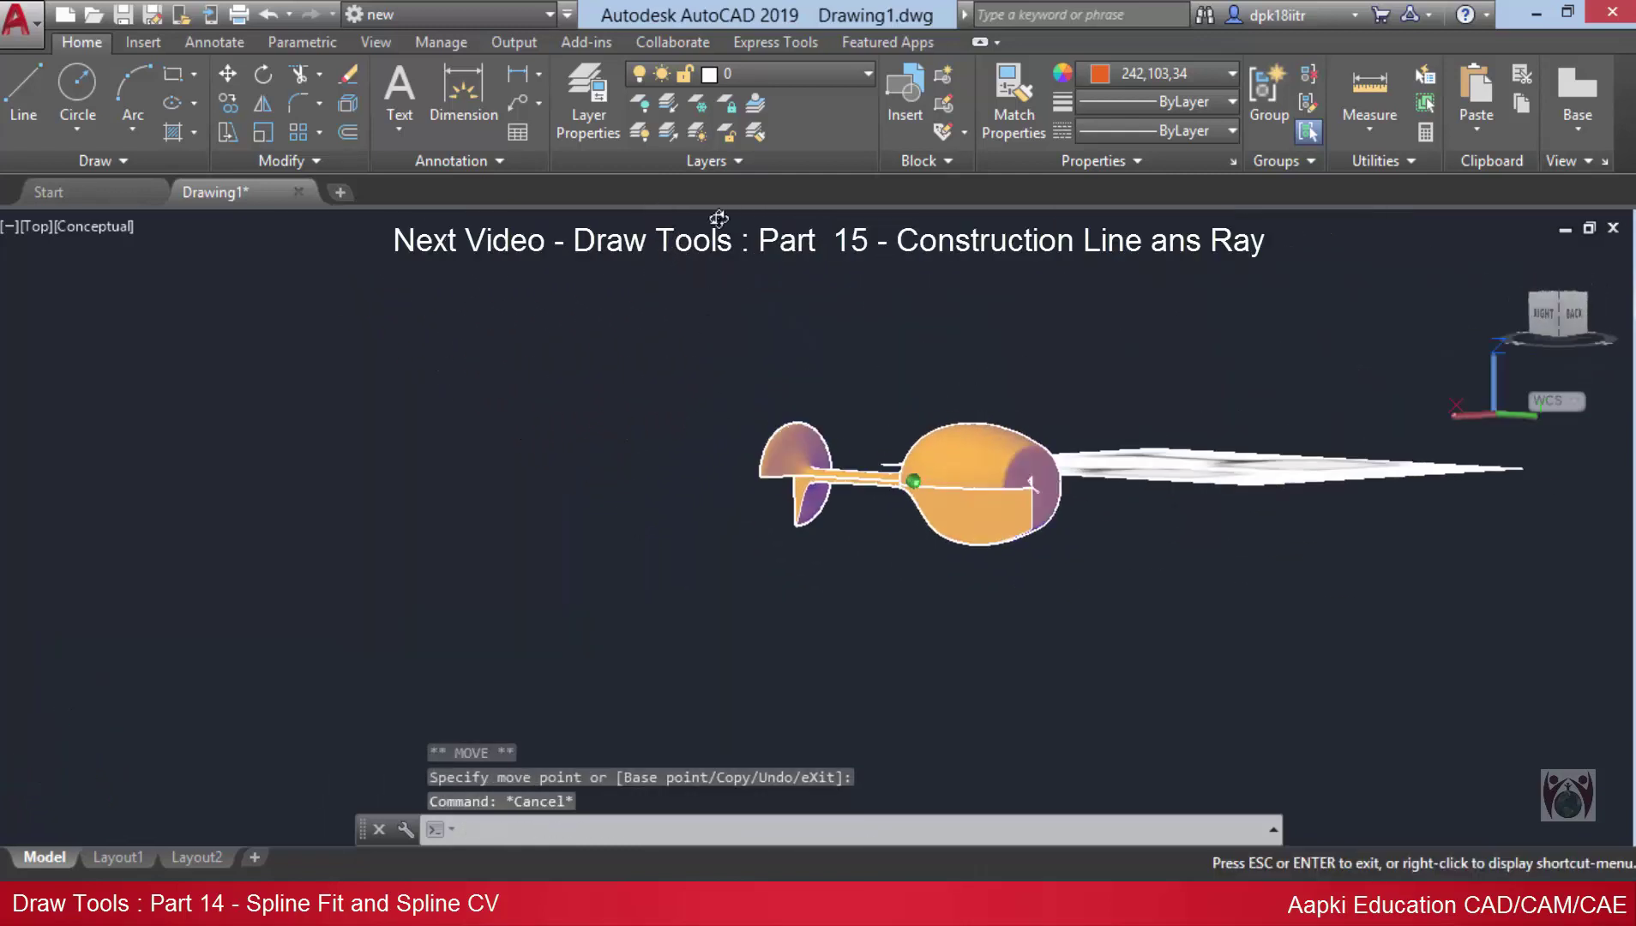
scroll(1020, 473, "up", 3)
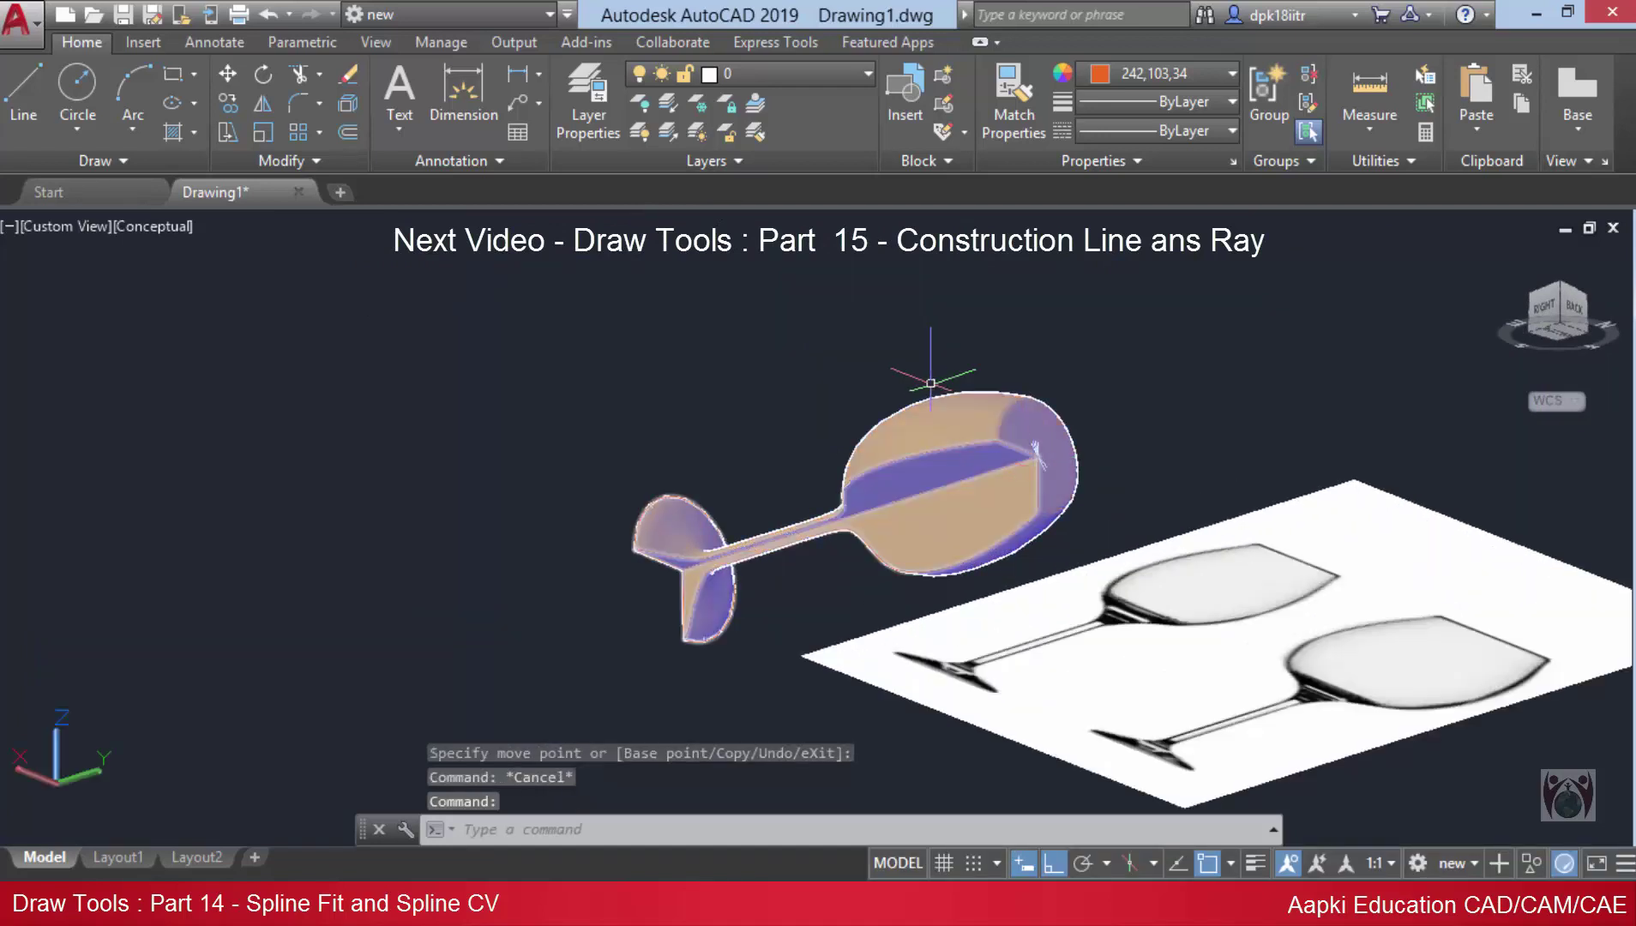
scroll(1088, 469, "up", 4)
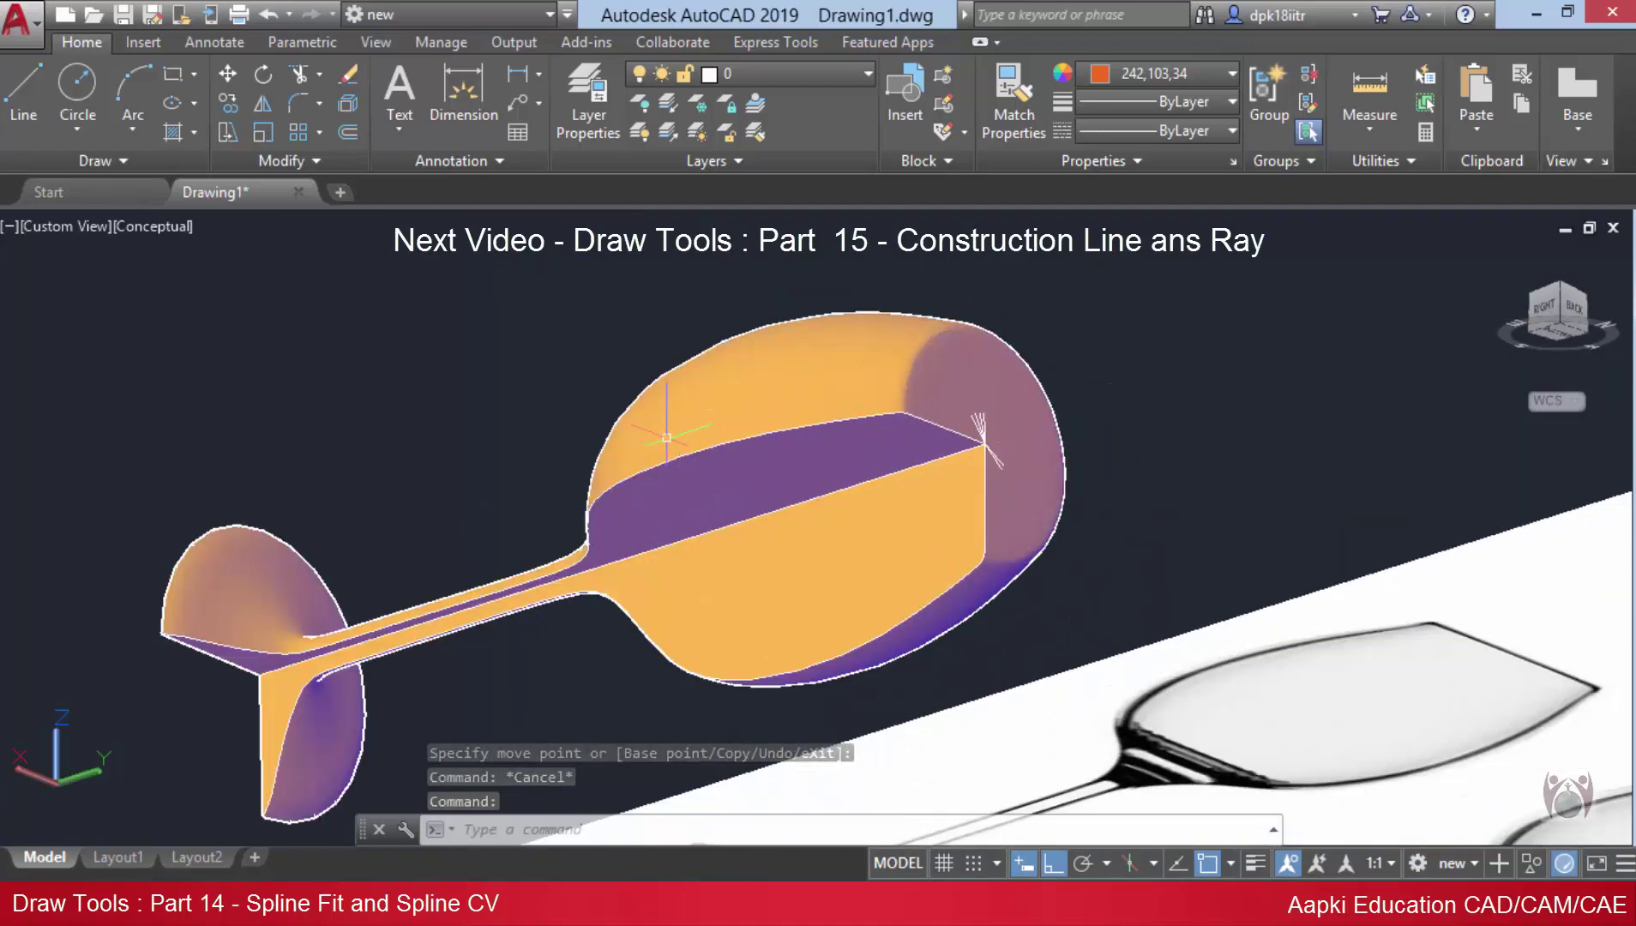
scroll(666, 437, "down", 5)
mouse_move(666, 438)
middle_mouse_down("shift")
mouse_move(894, 650)
mouse_move(832, 376)
mouse_move(1054, 579)
mouse_move(943, 384)
mouse_move(815, 515)
middle_mouse_up("shift")
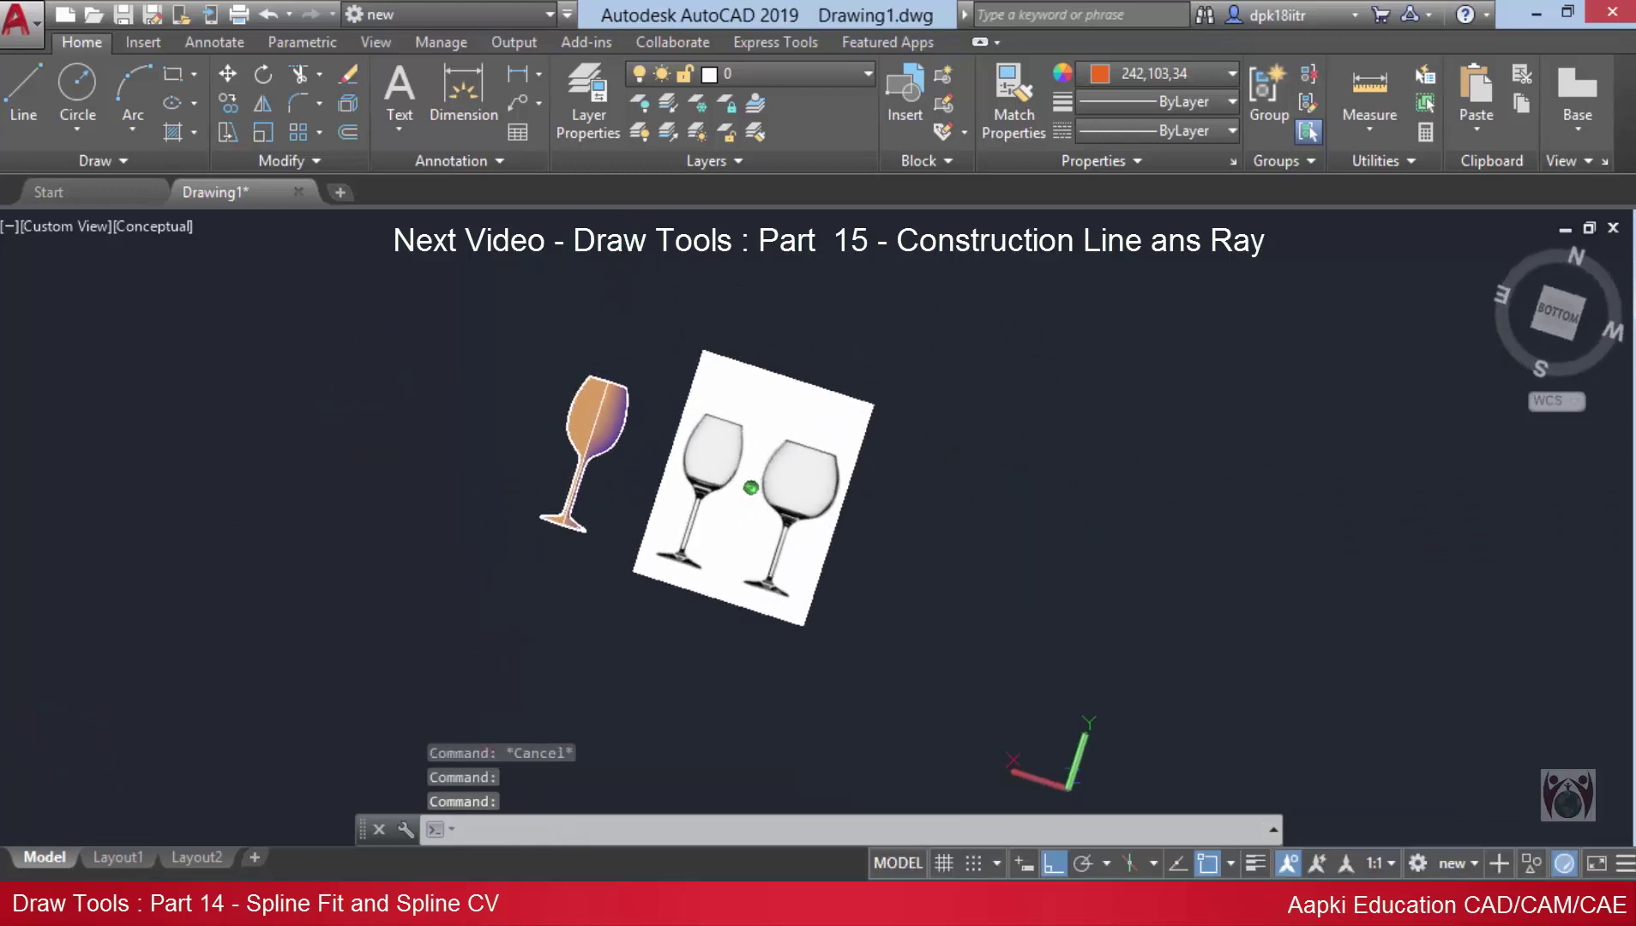
scroll(799, 507, "up", 3)
mouse_move(759, 610)
middle_mouse_down()
mouse_move(887, 628)
mouse_move(876, 587)
middle_mouse_up()
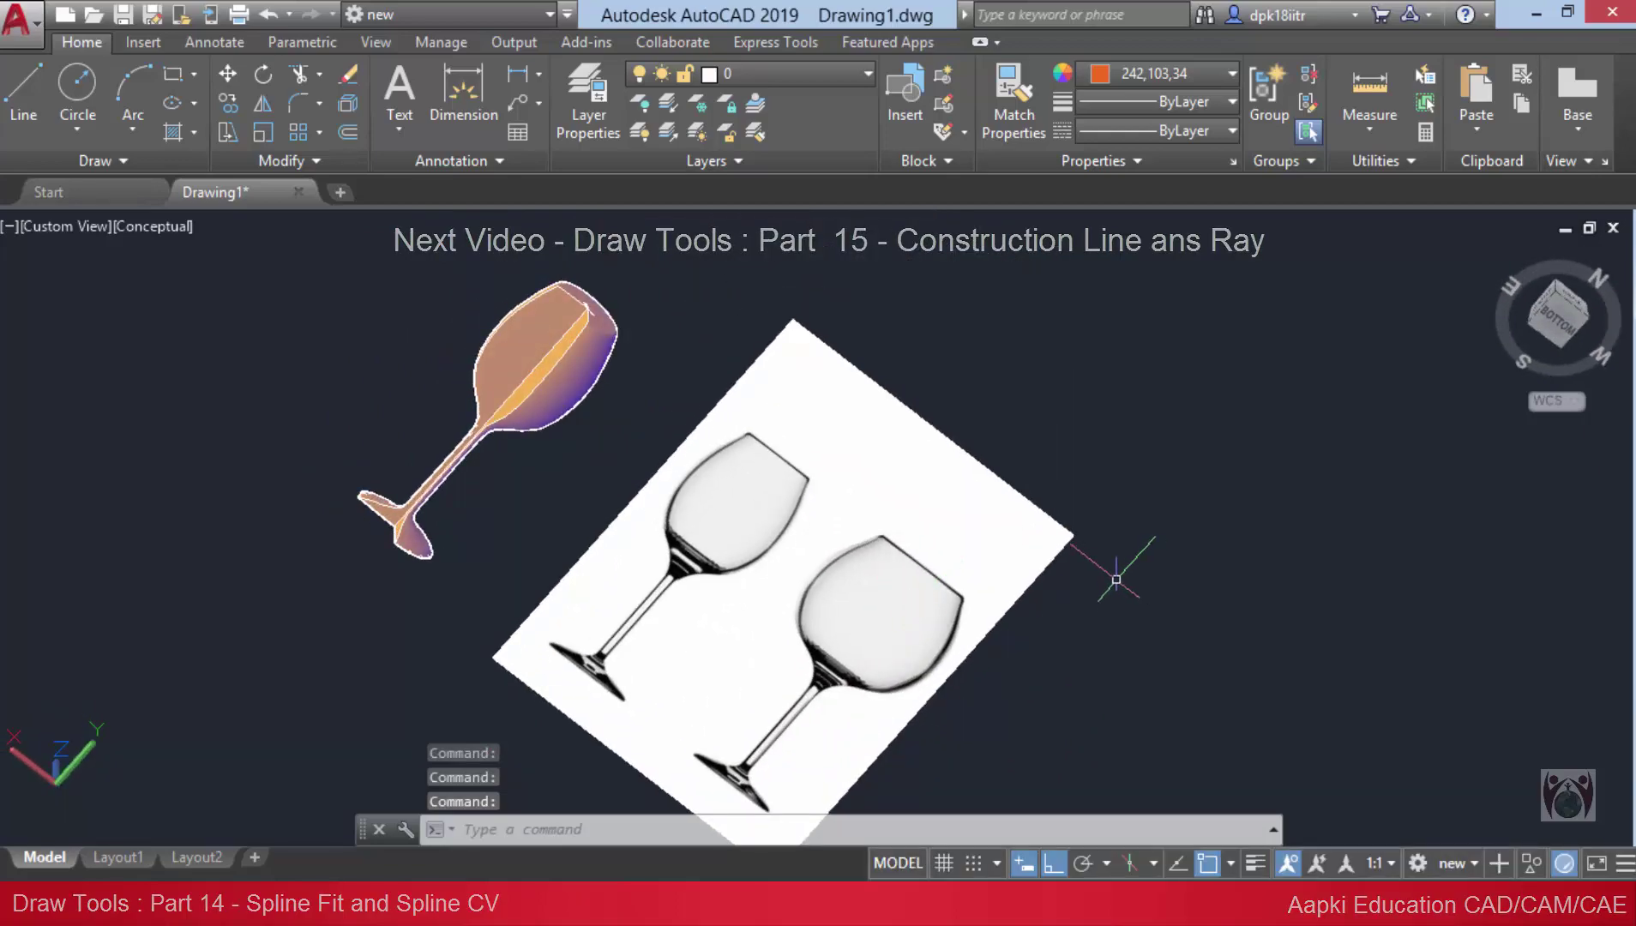